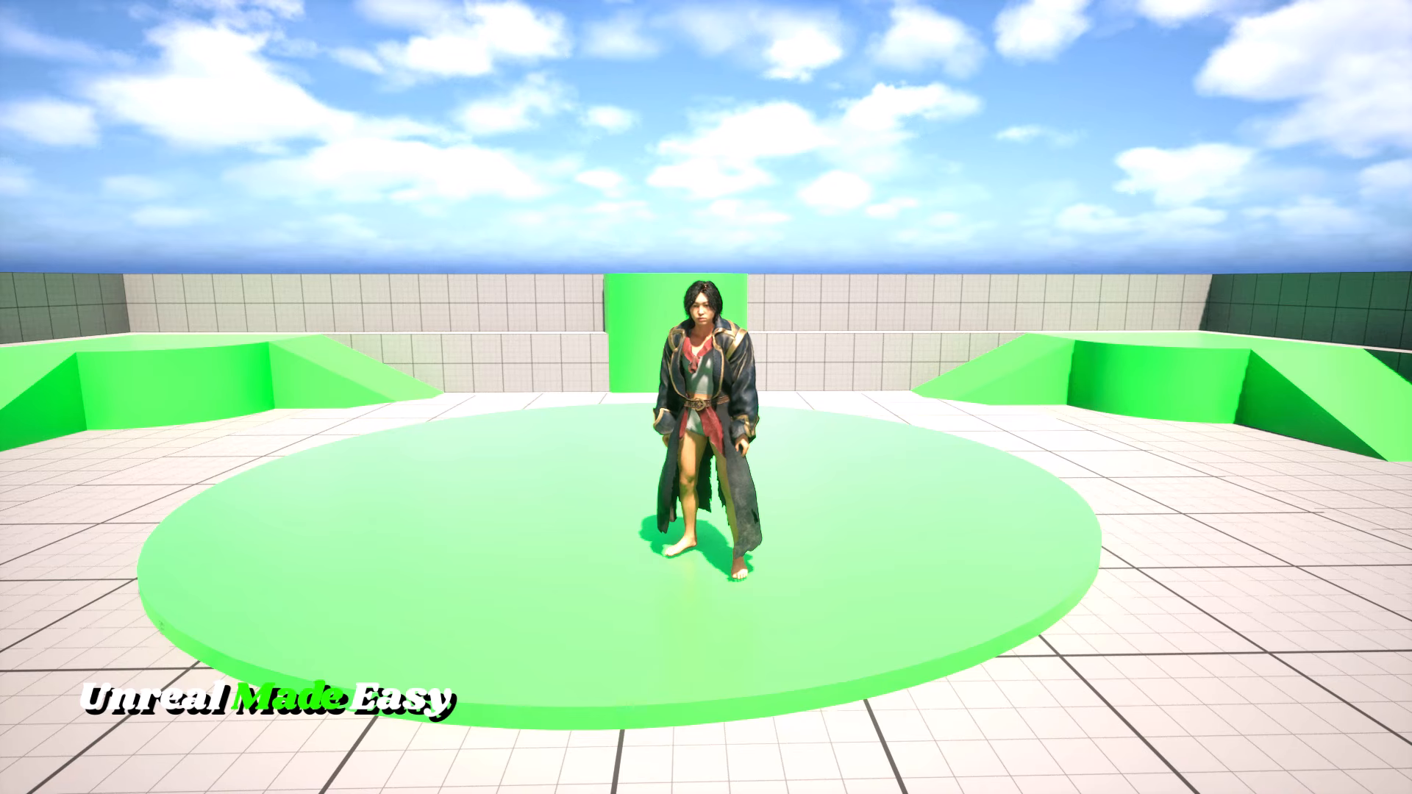
key(space)
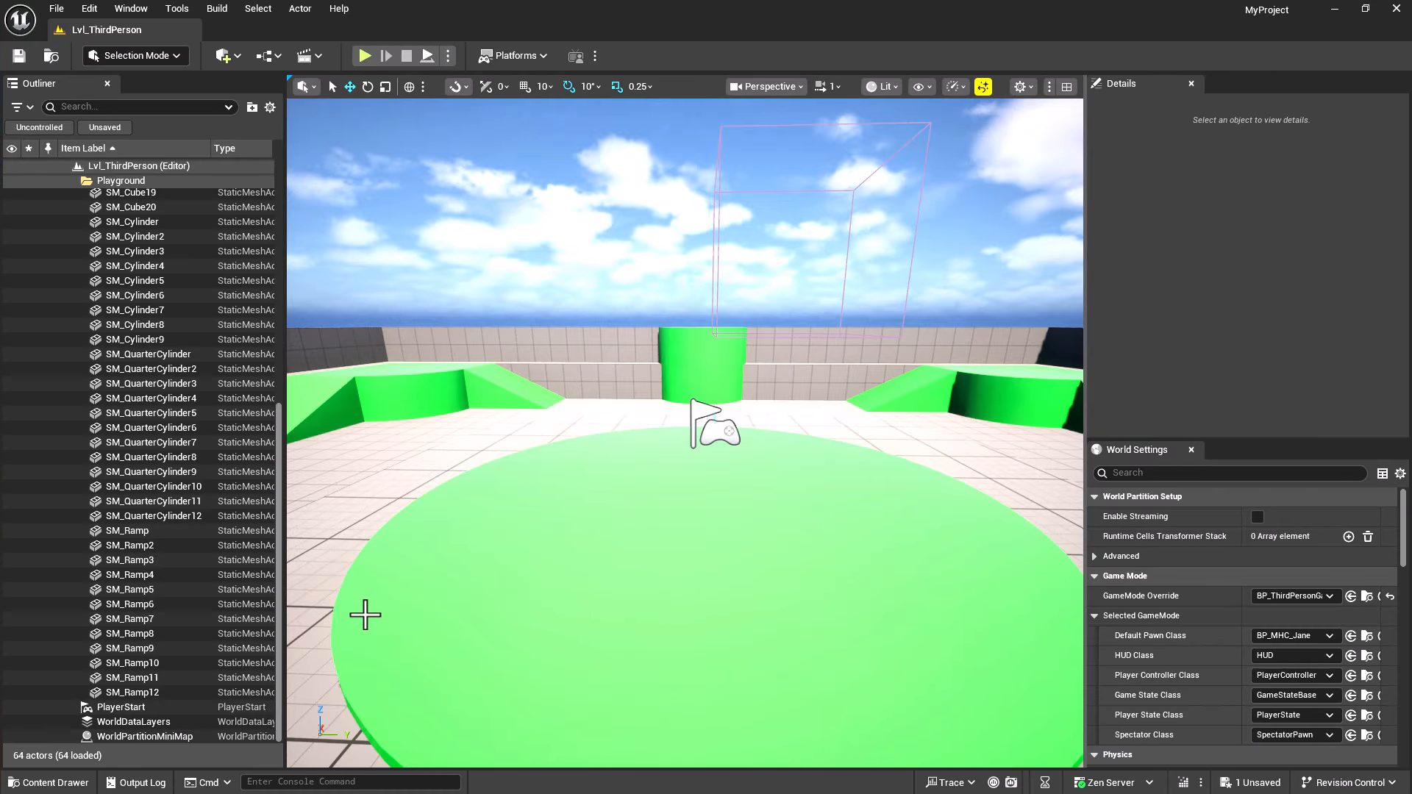
Search the Fab marketplace for "pirate" and open the bearded Pirate character product that is saved in the library
click(58, 786)
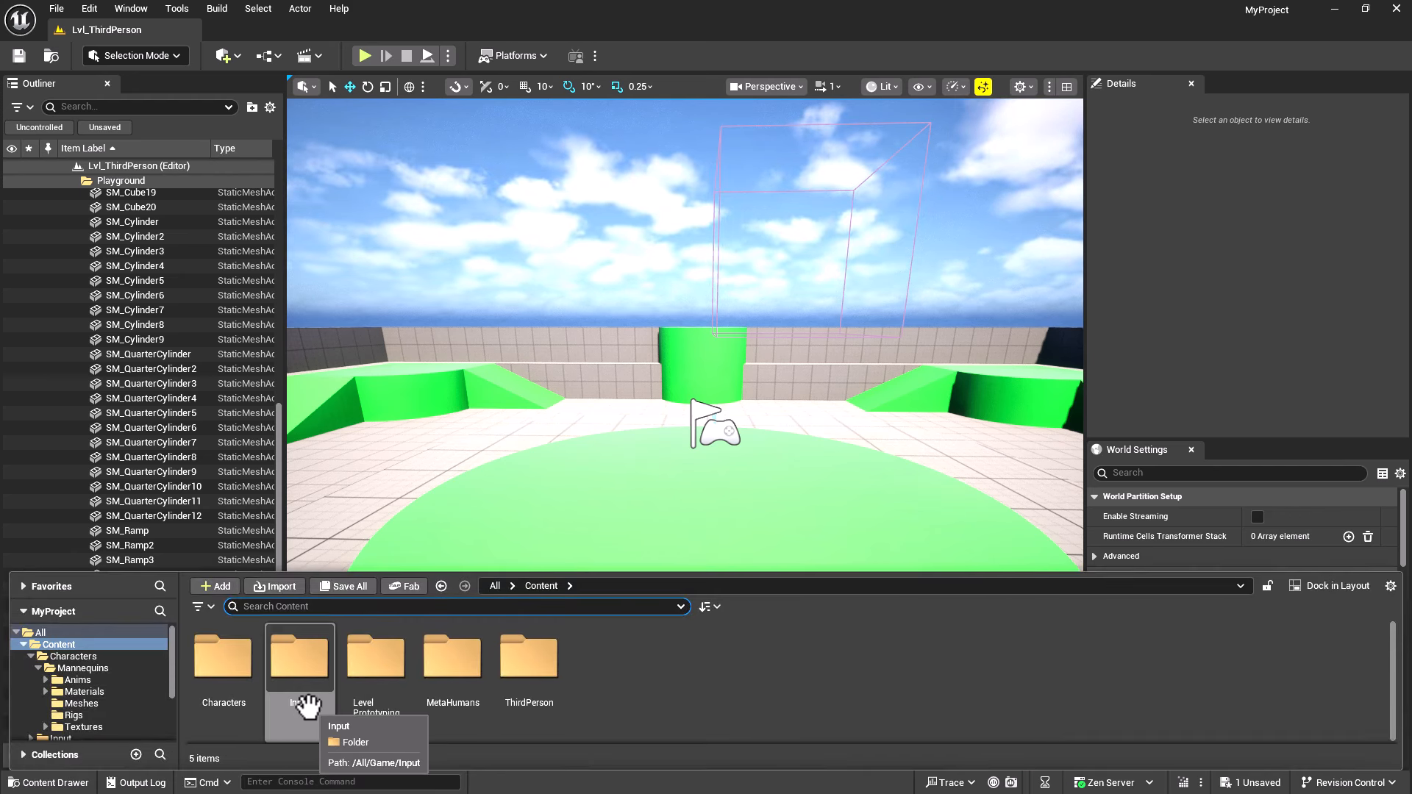
click(407, 586)
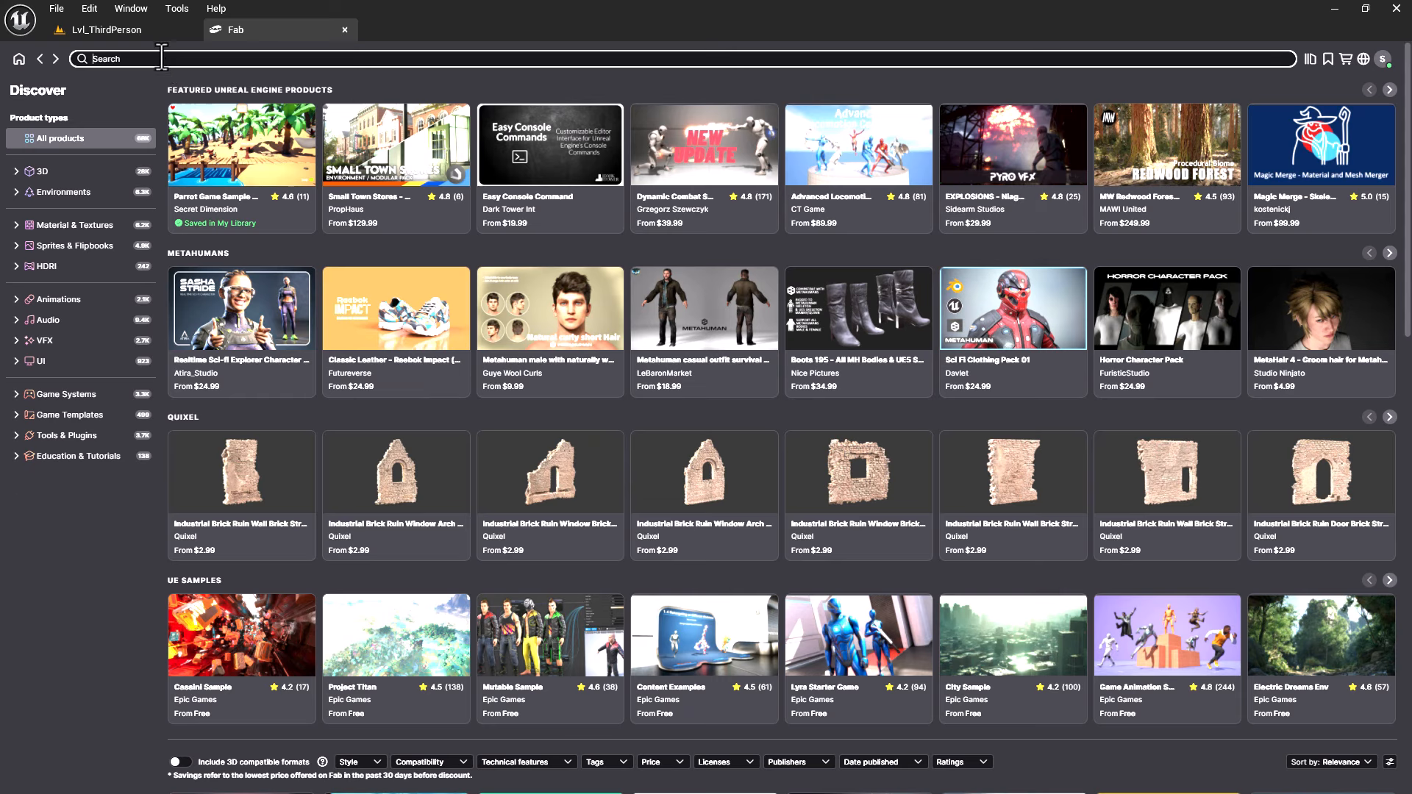
text(pirate)
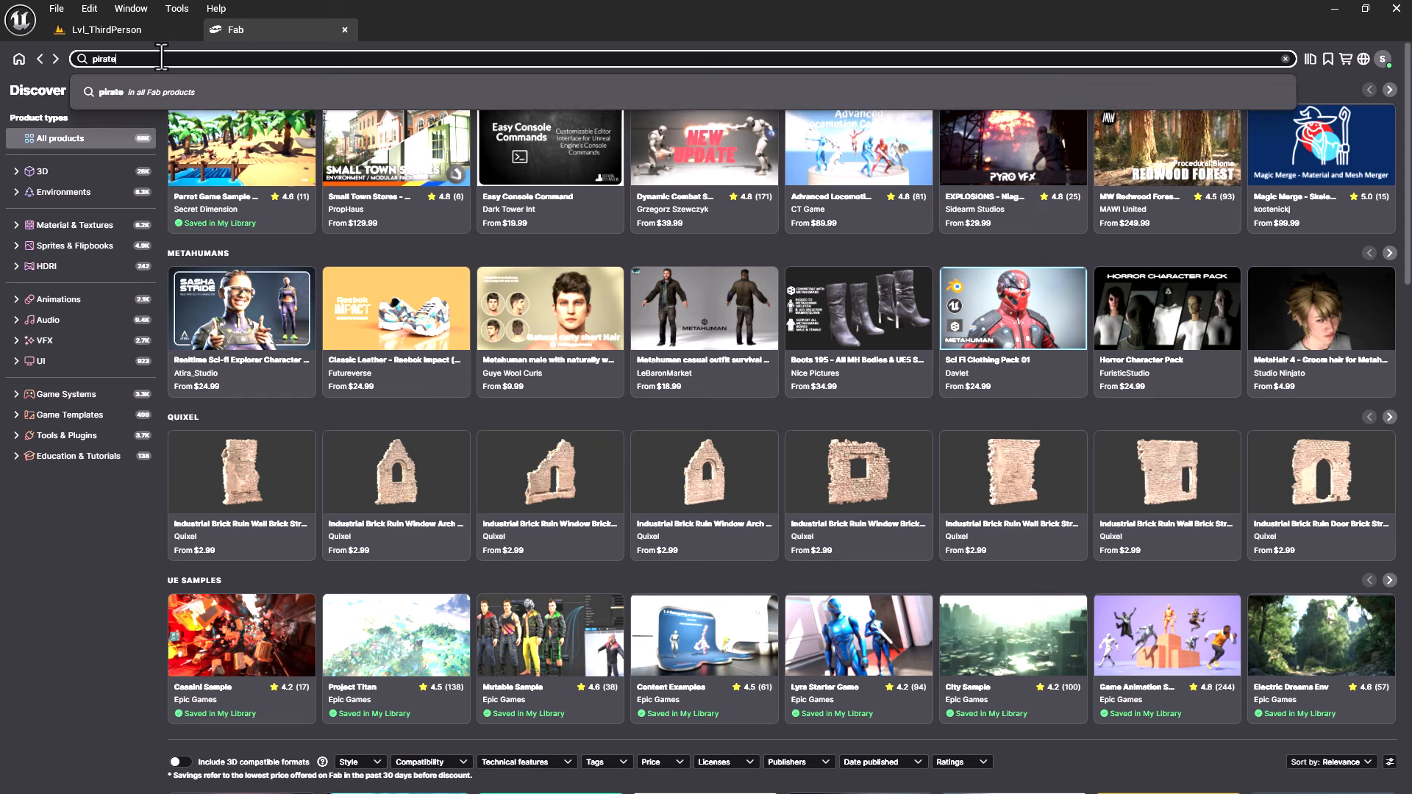
key(Return)
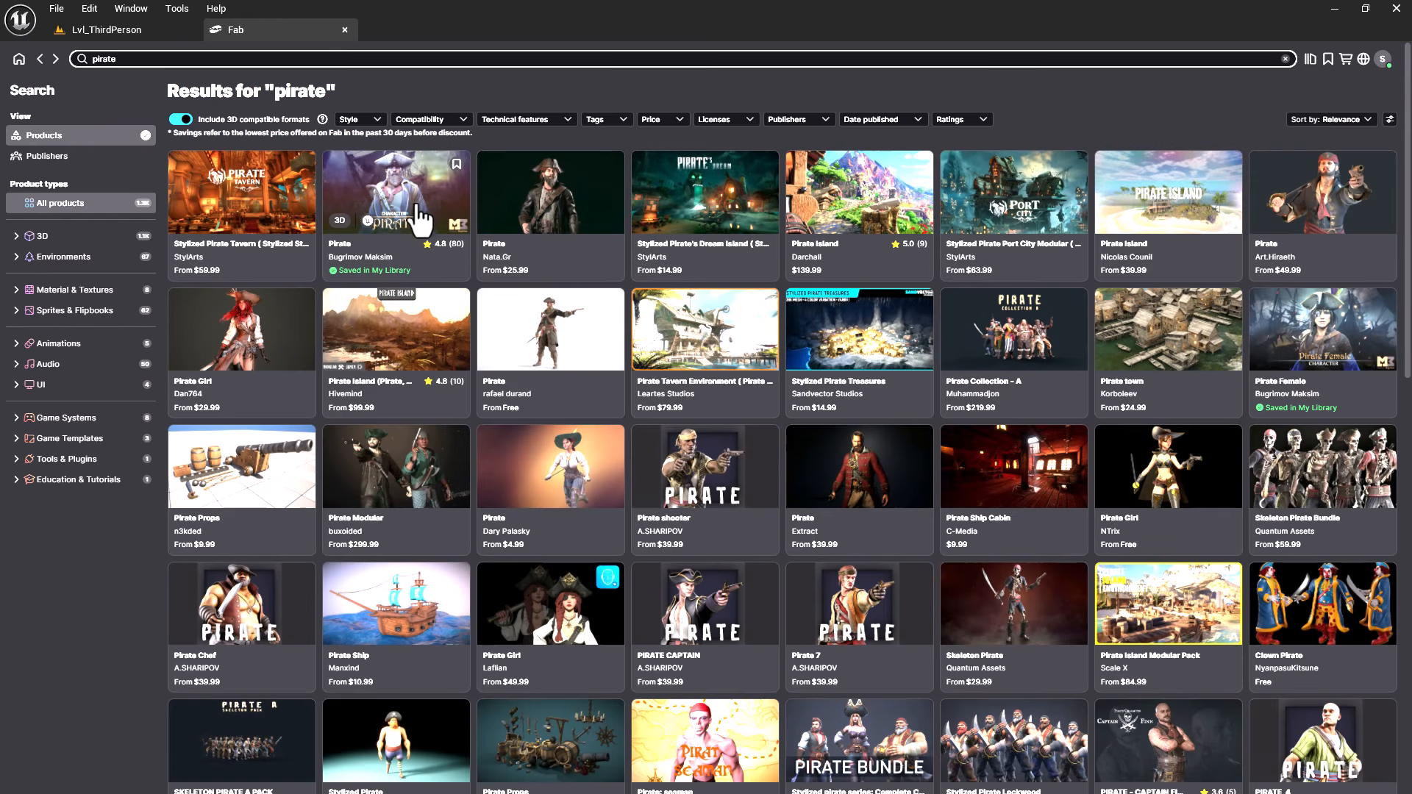
click(399, 212)
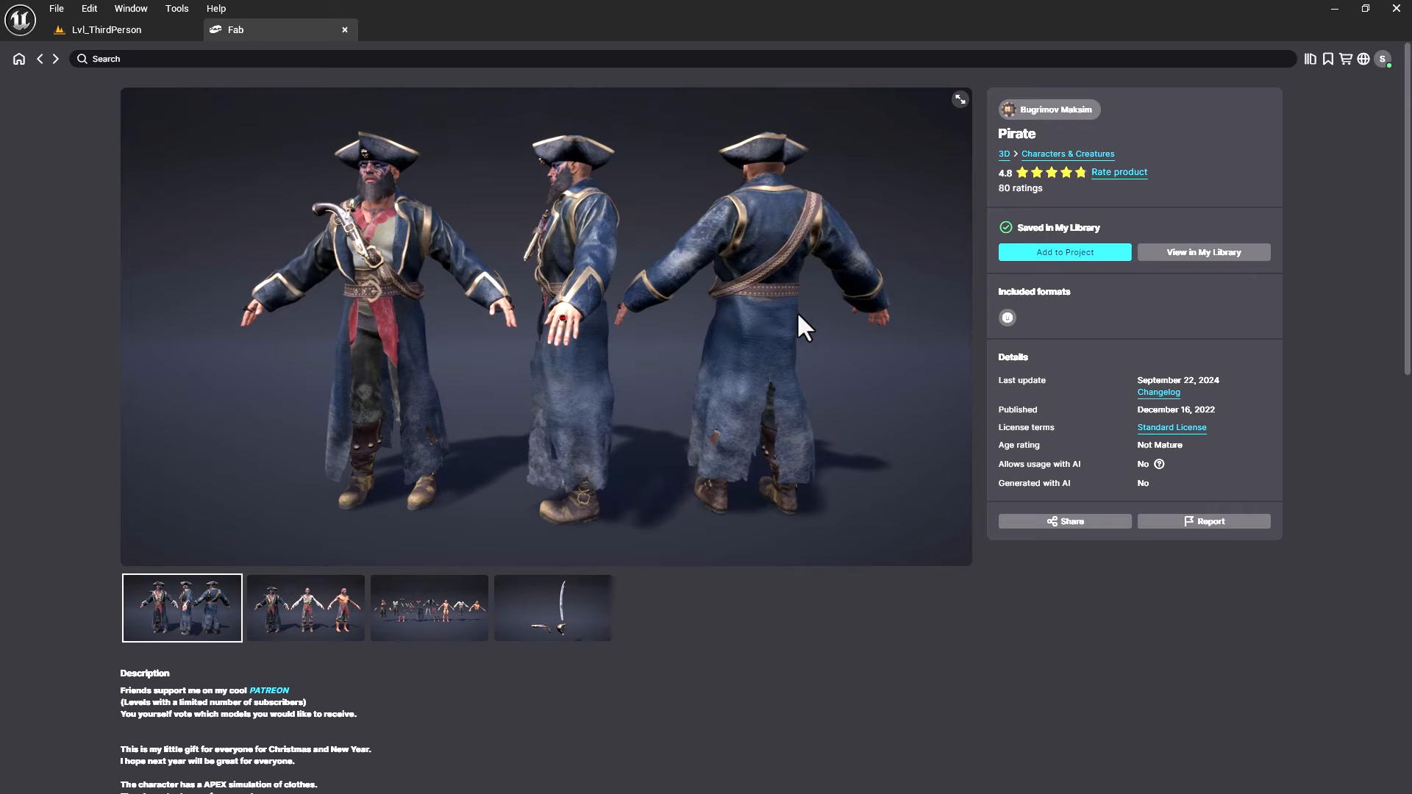
Add the Pirate asset to the project using version 5.4 and close the marketplace
click(1066, 259)
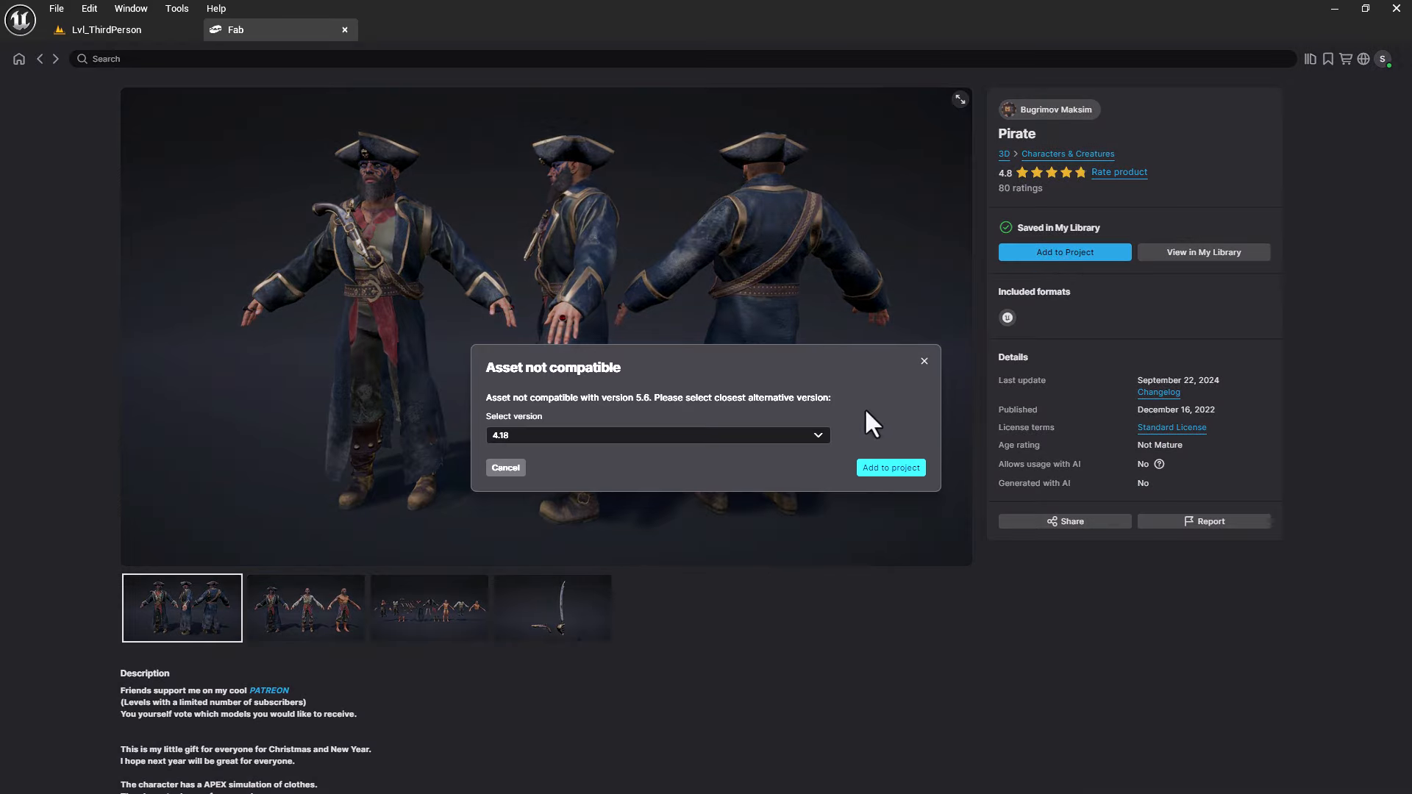
click(813, 436)
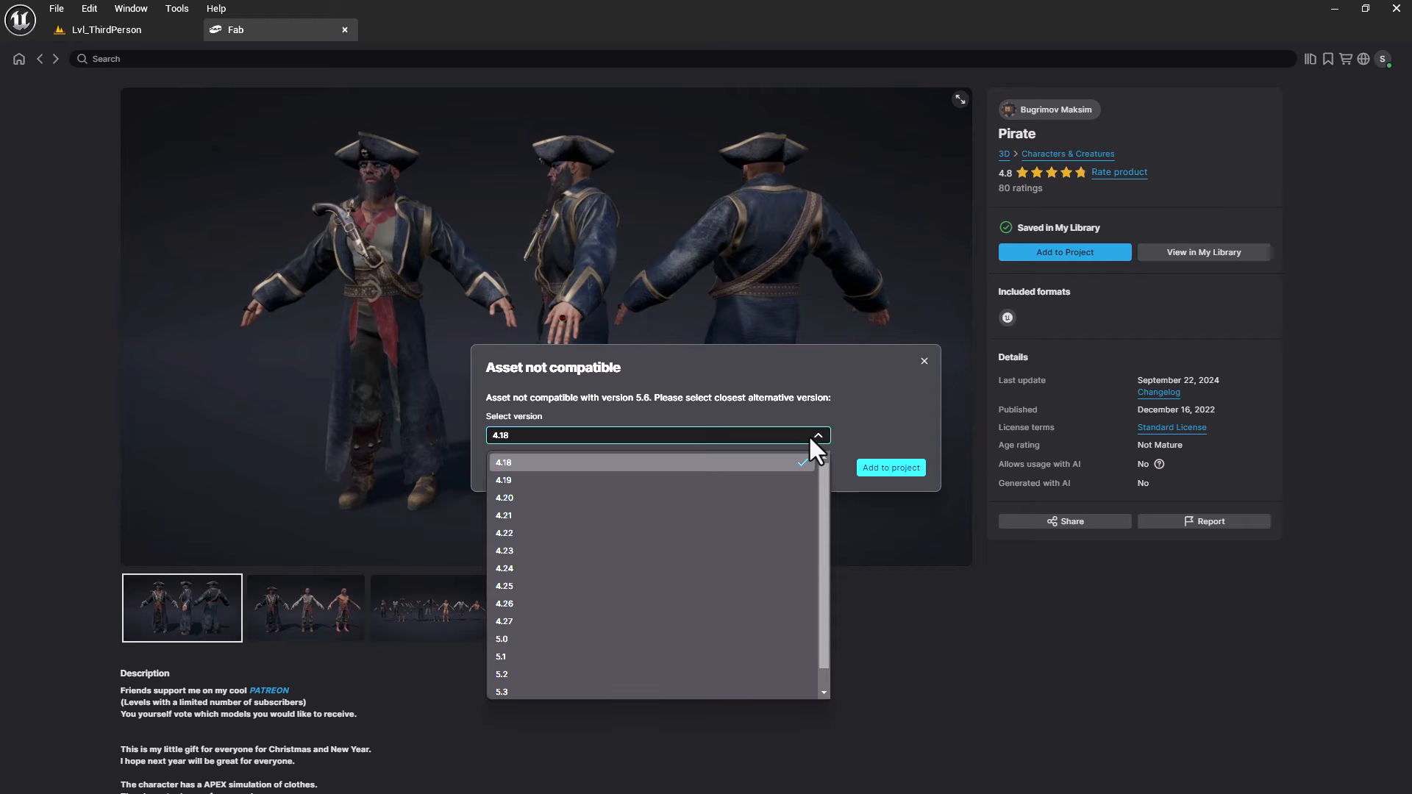
click(647, 690)
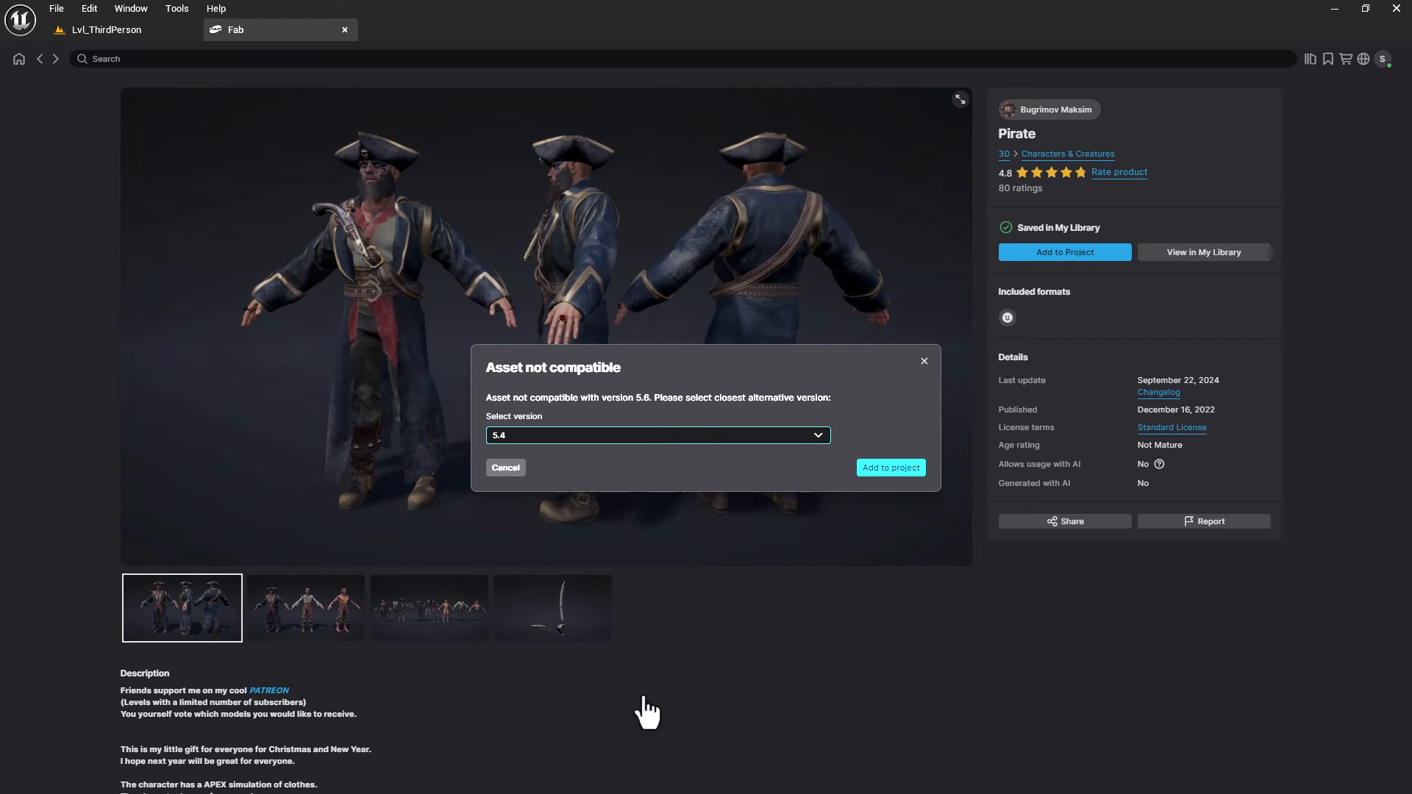
click(891, 469)
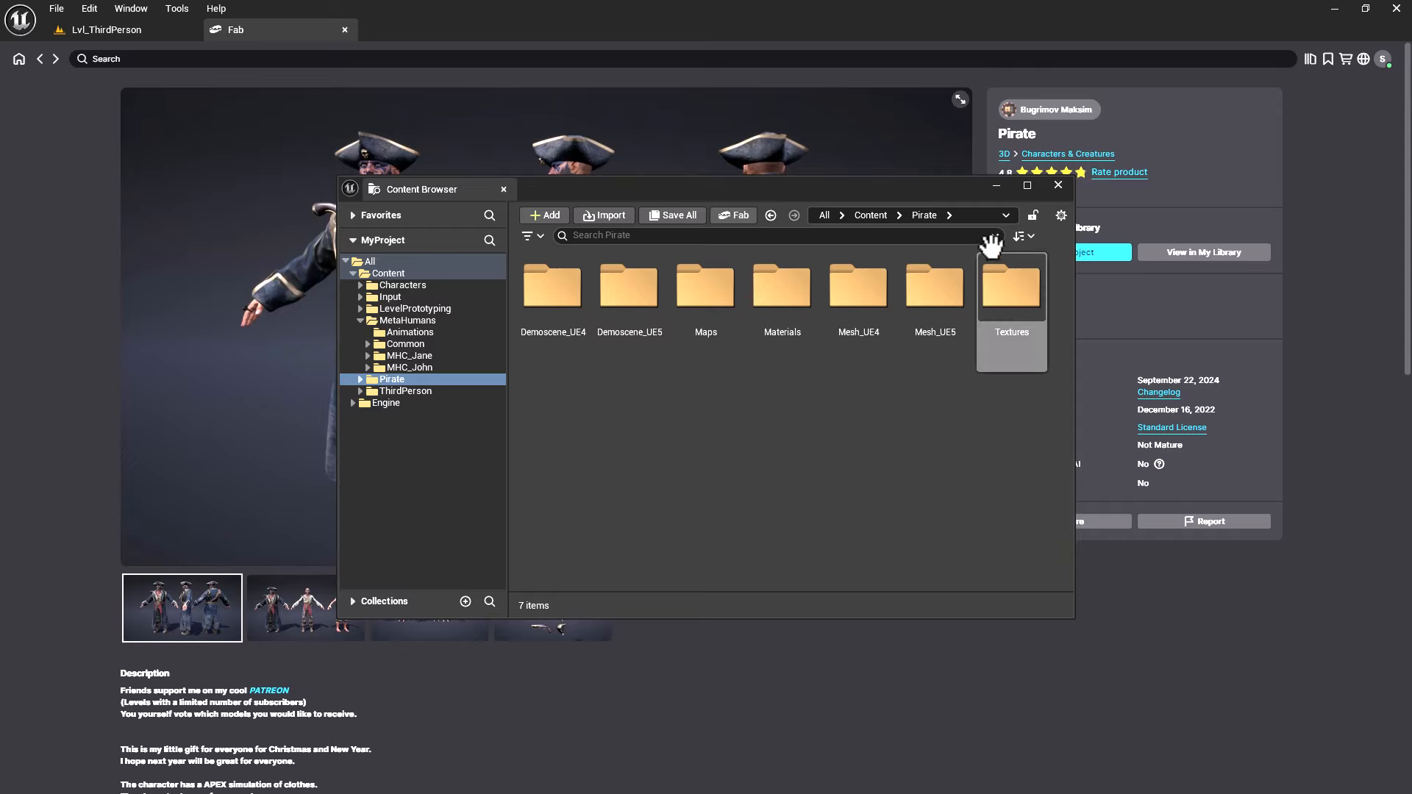
click(1058, 187)
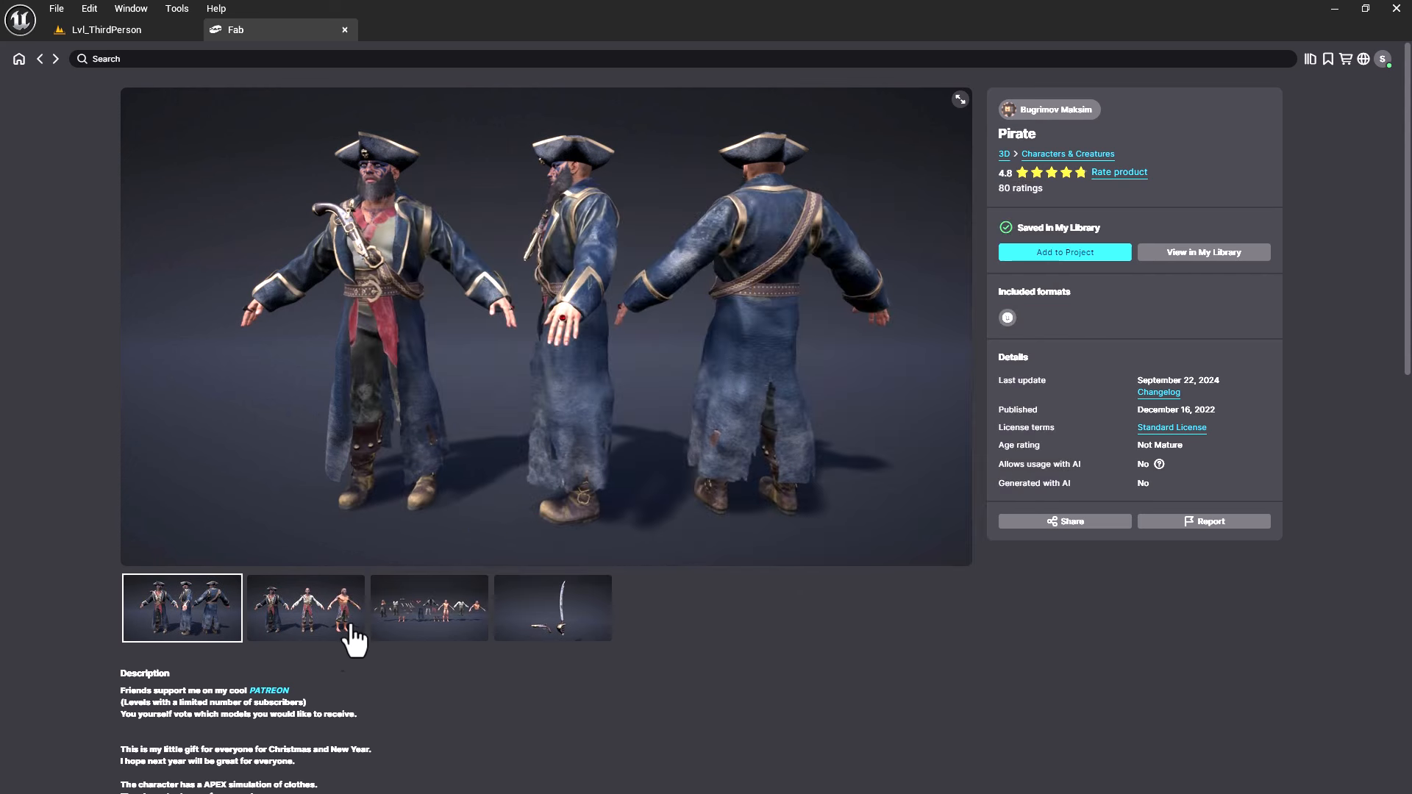
click(344, 30)
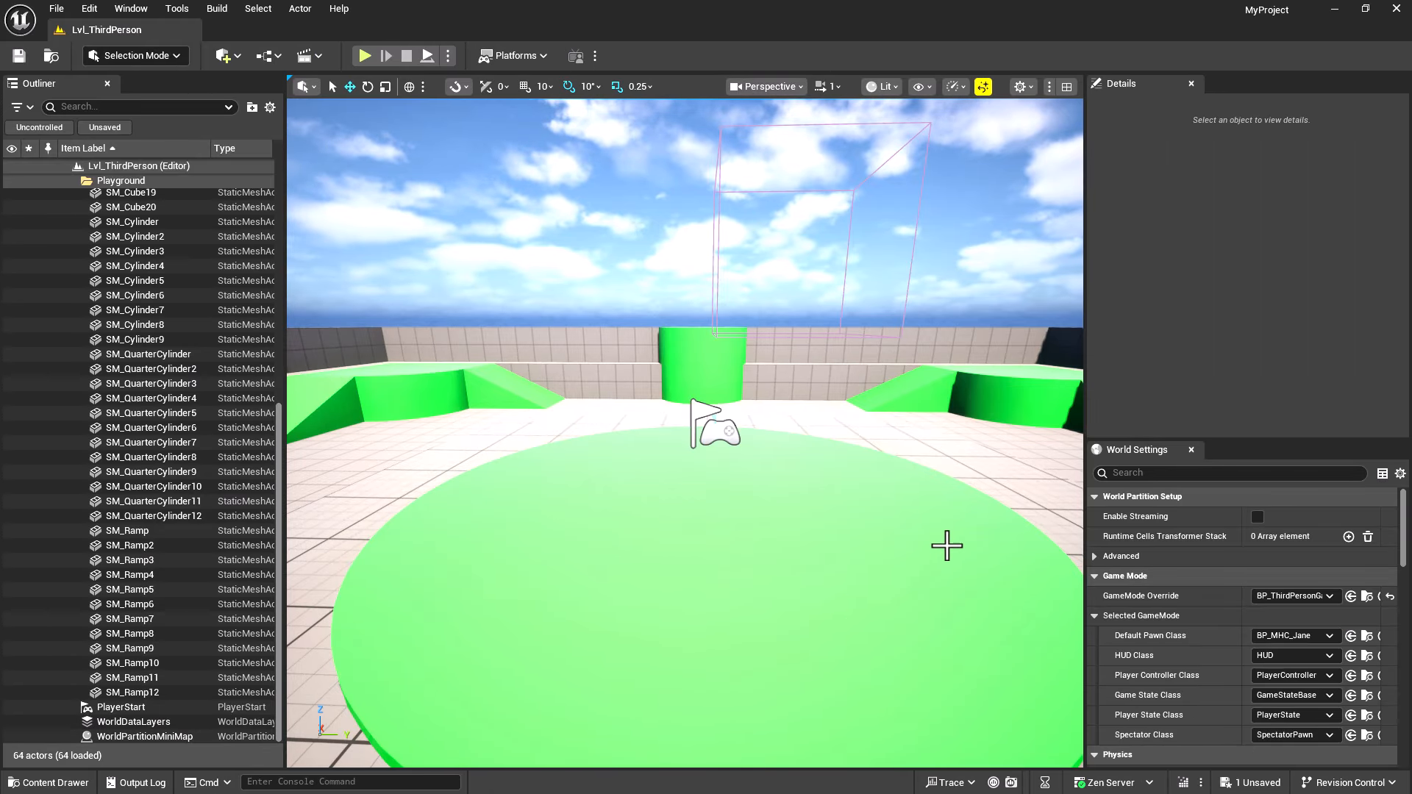
Save the current level and create a new level from the Basic template
key(ctrl+s)
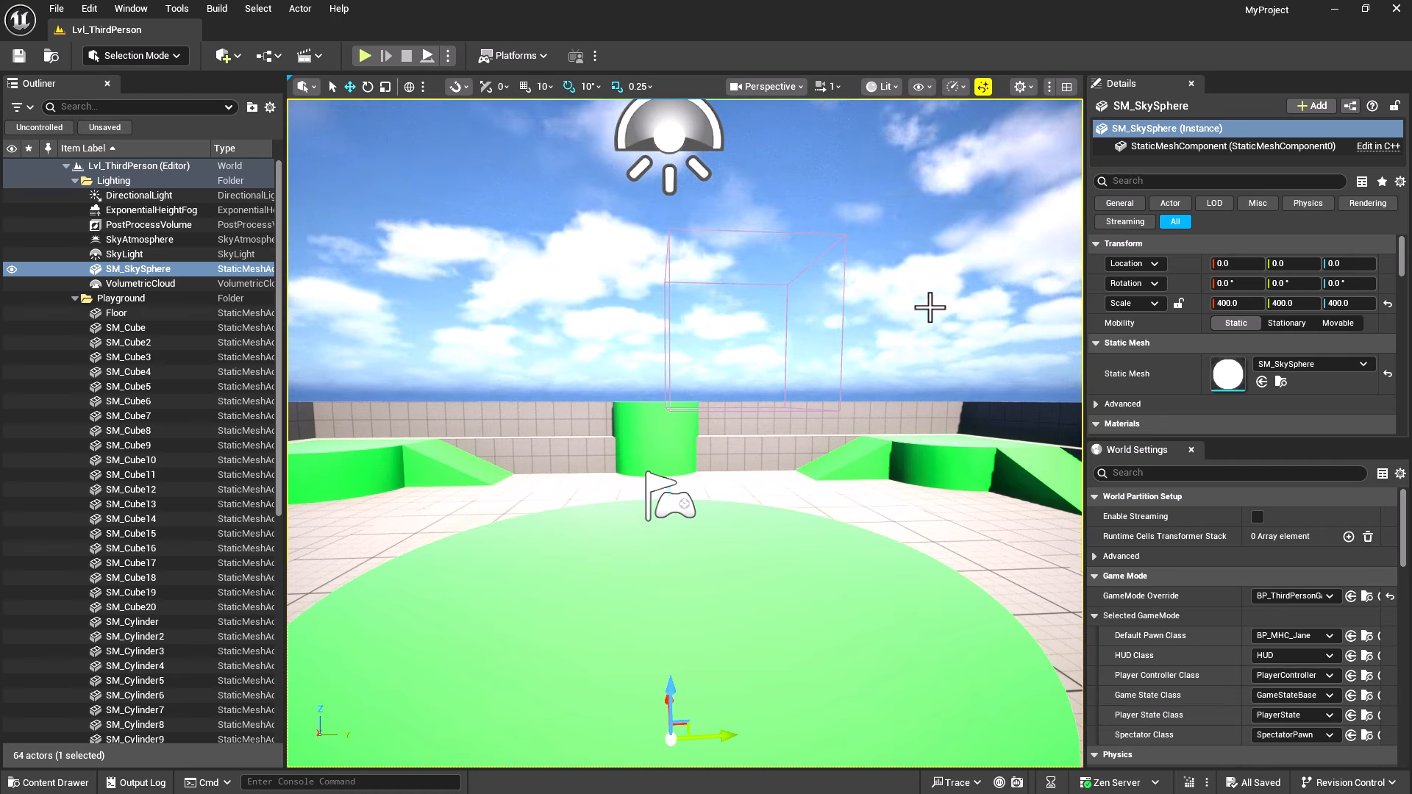
key(ctrl+n)
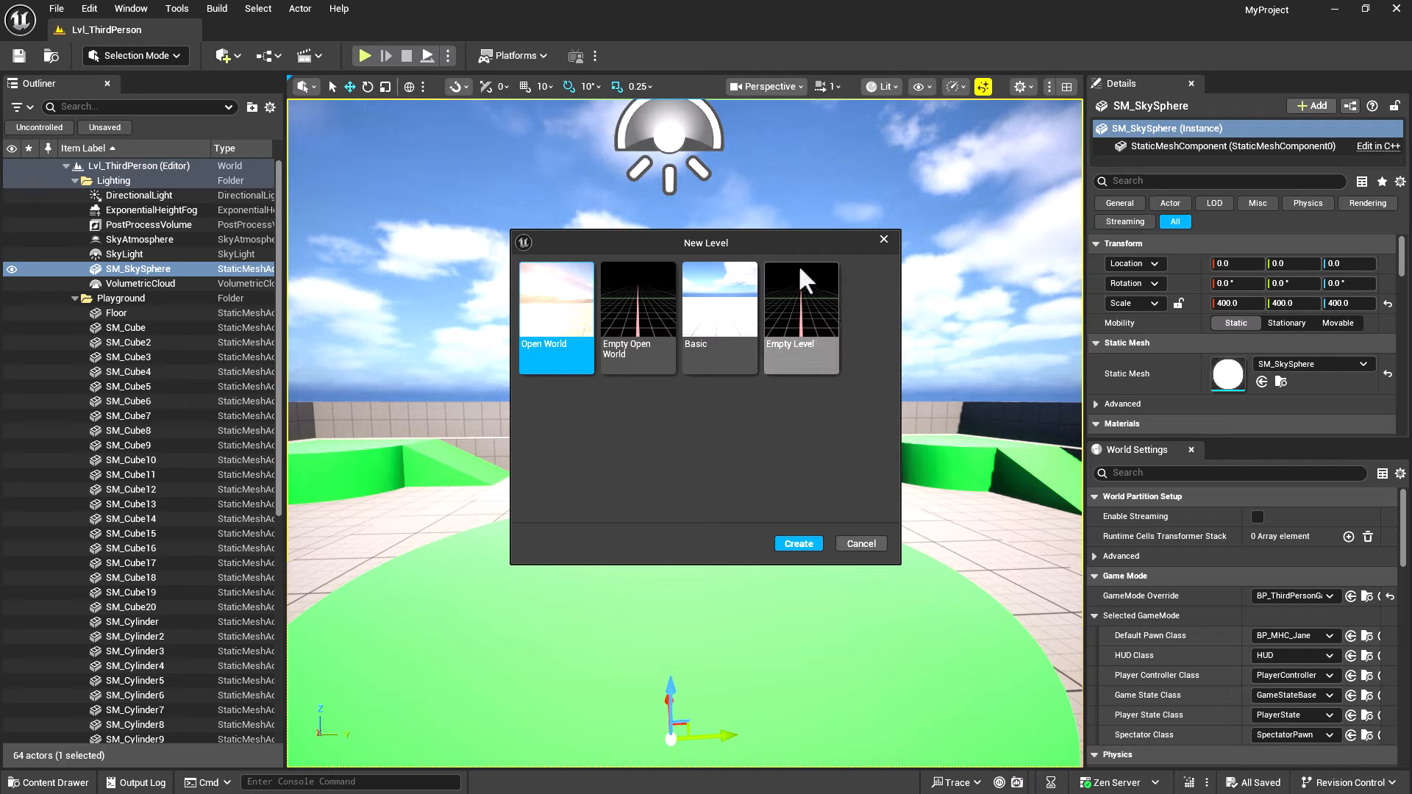
click(730, 311)
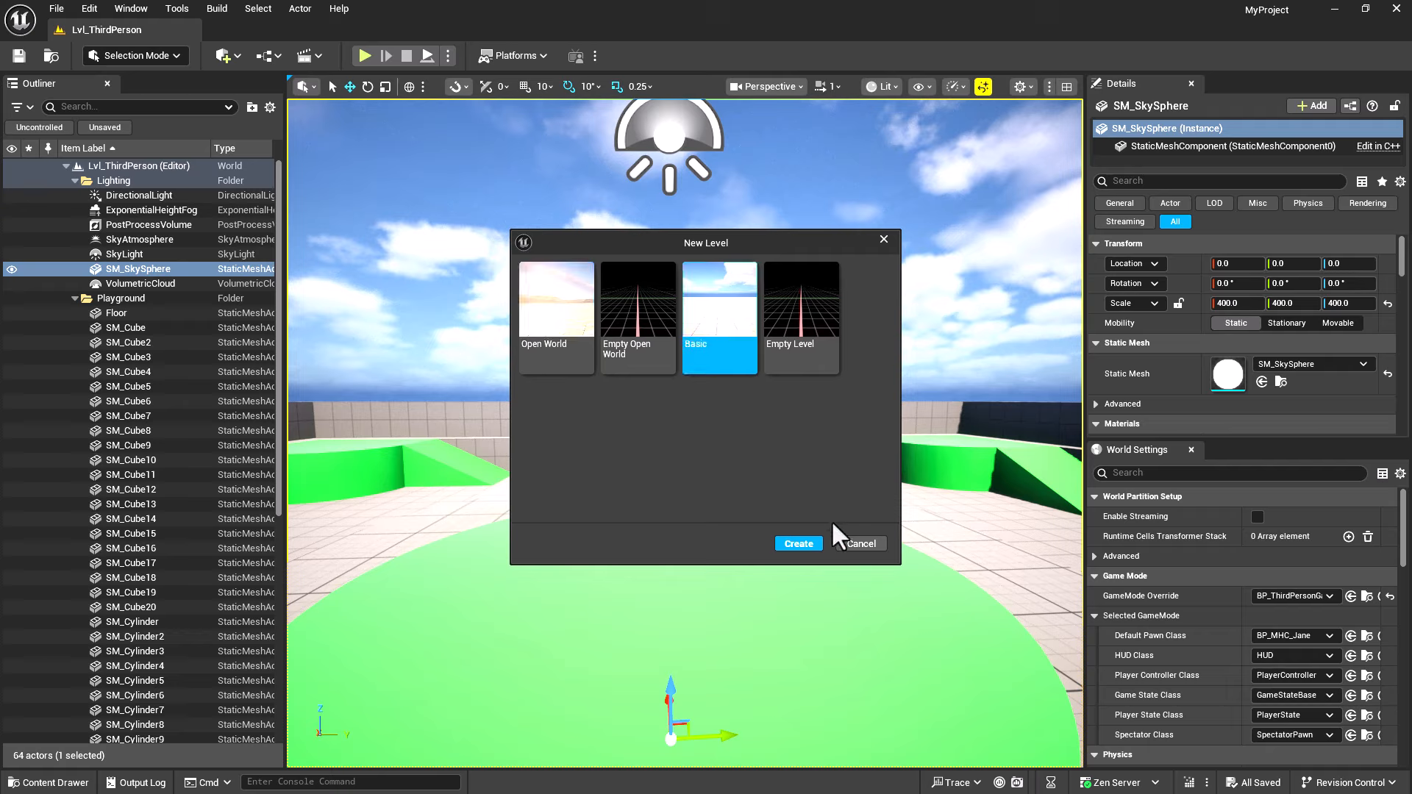
click(799, 544)
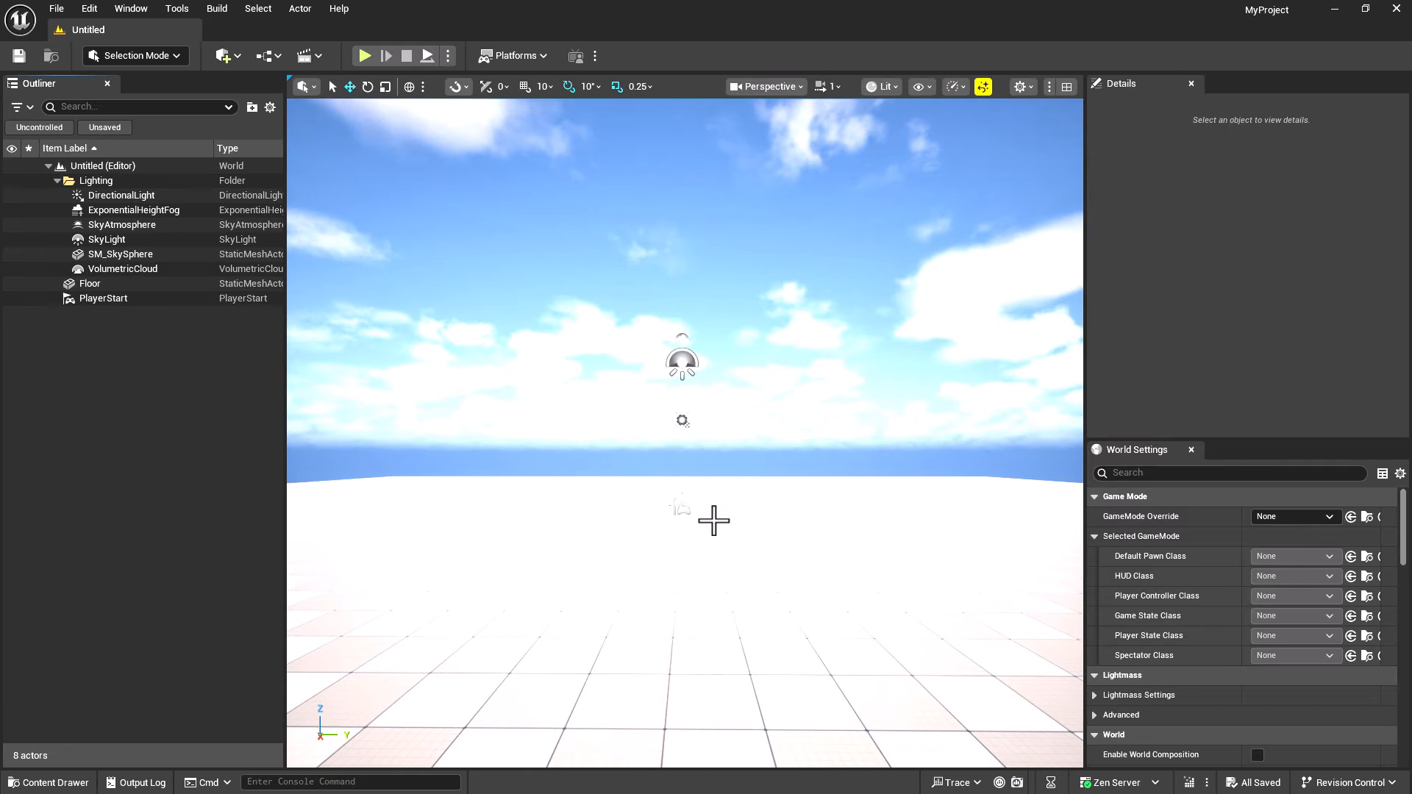
Save the new level as ChangeRoom in the ThirdPerson folder
click(20, 56)
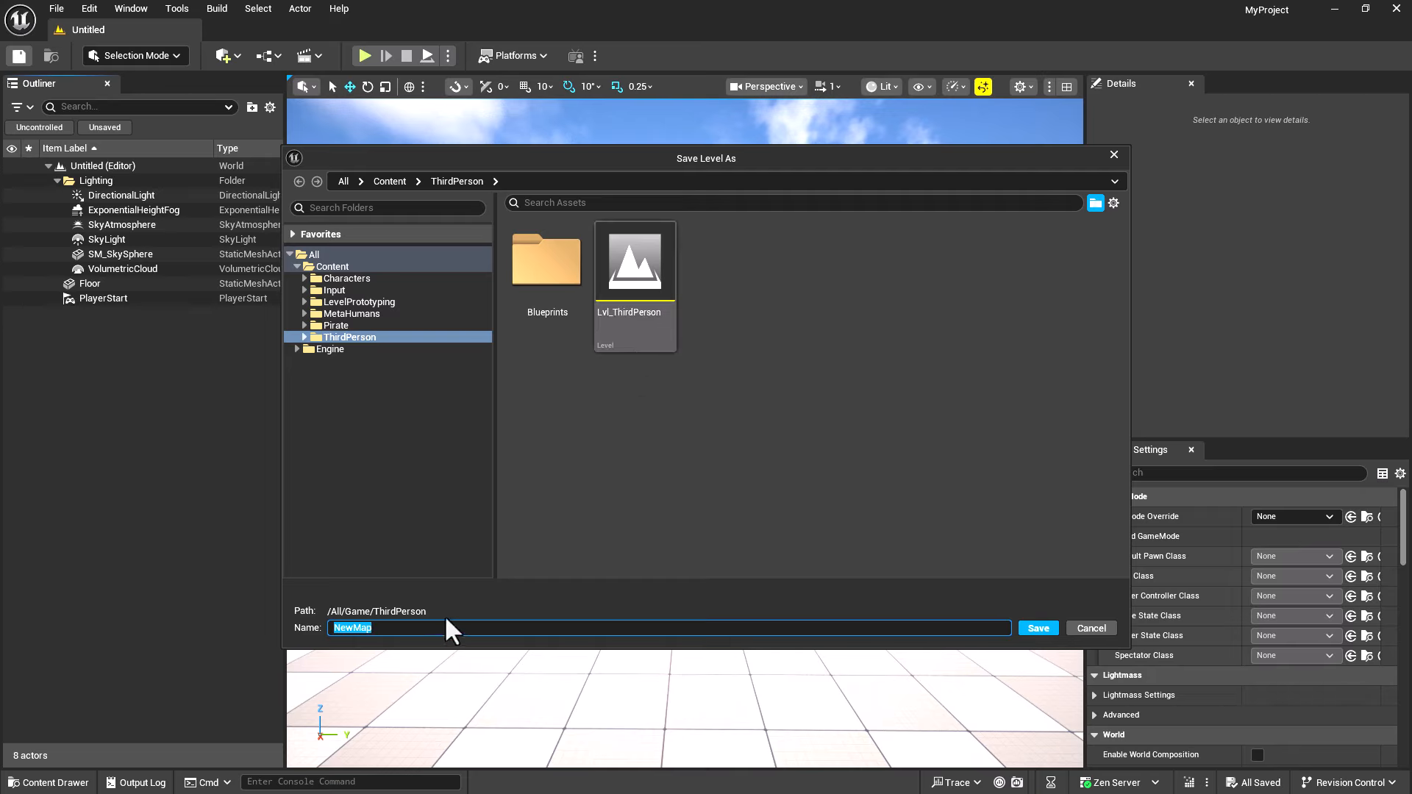
text(ChangeRoom)
click(1036, 629)
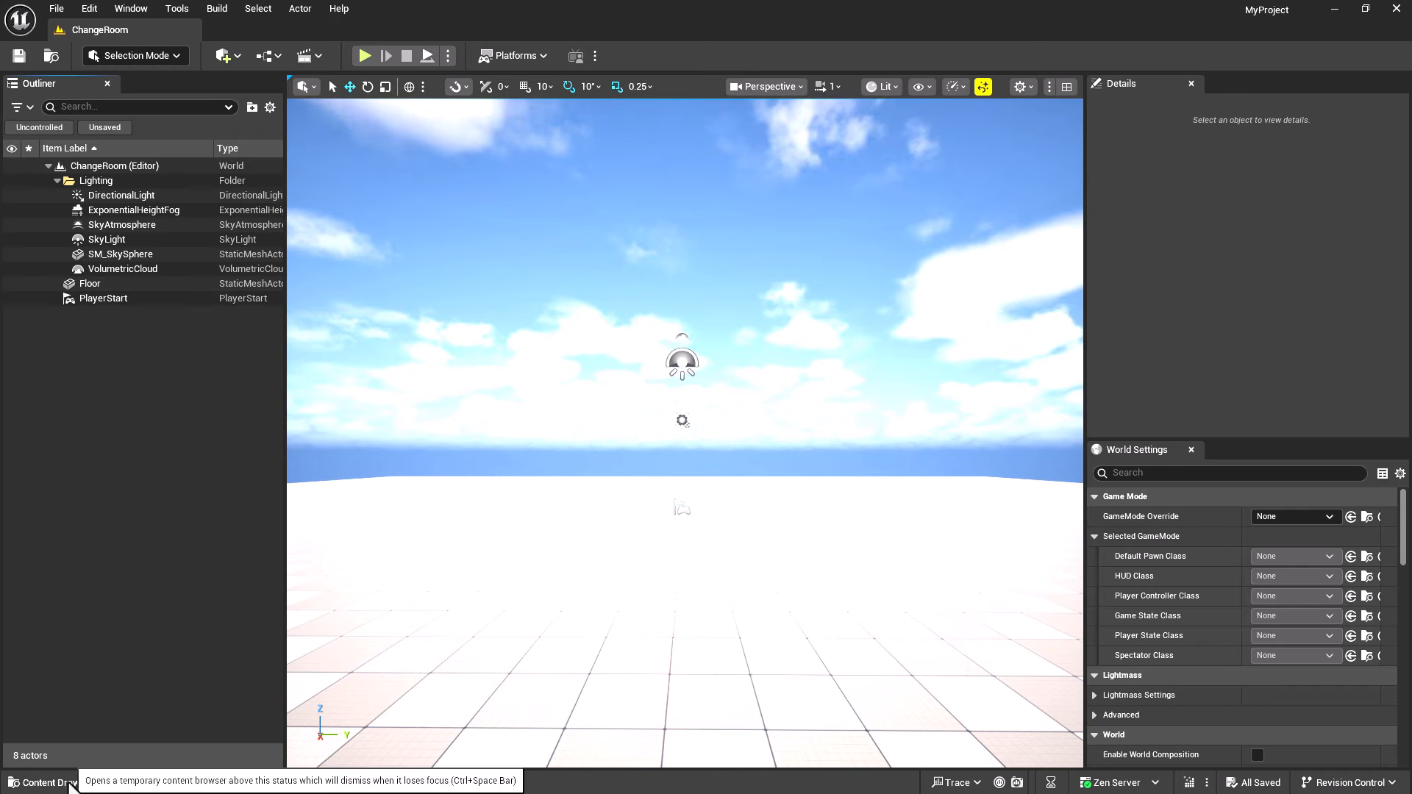
Place the SKM_MHC_Jane_BodyMesh skeletal mesh from the MetaHumans/MHC_Jane/Body folder into the level
click(42, 782)
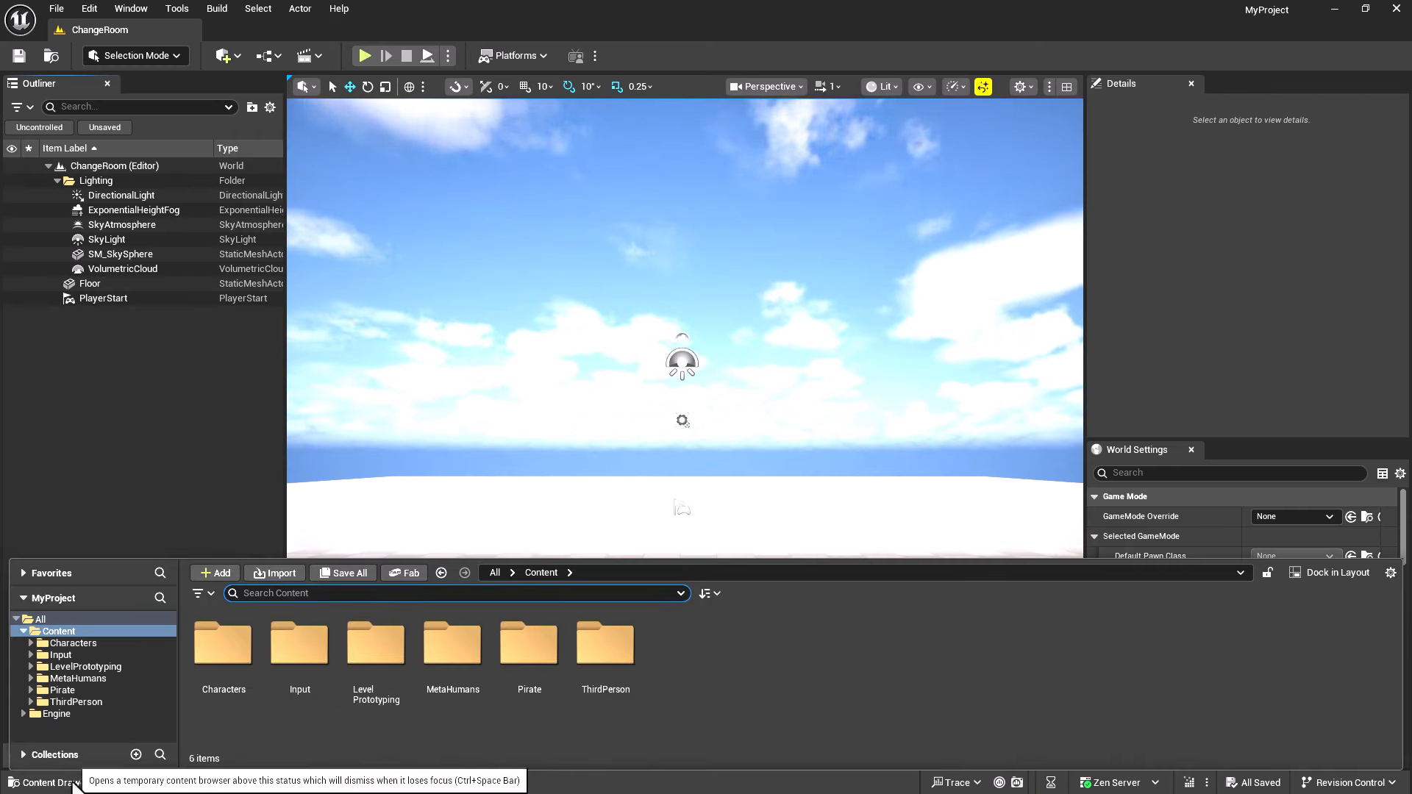
double_click(464, 654)
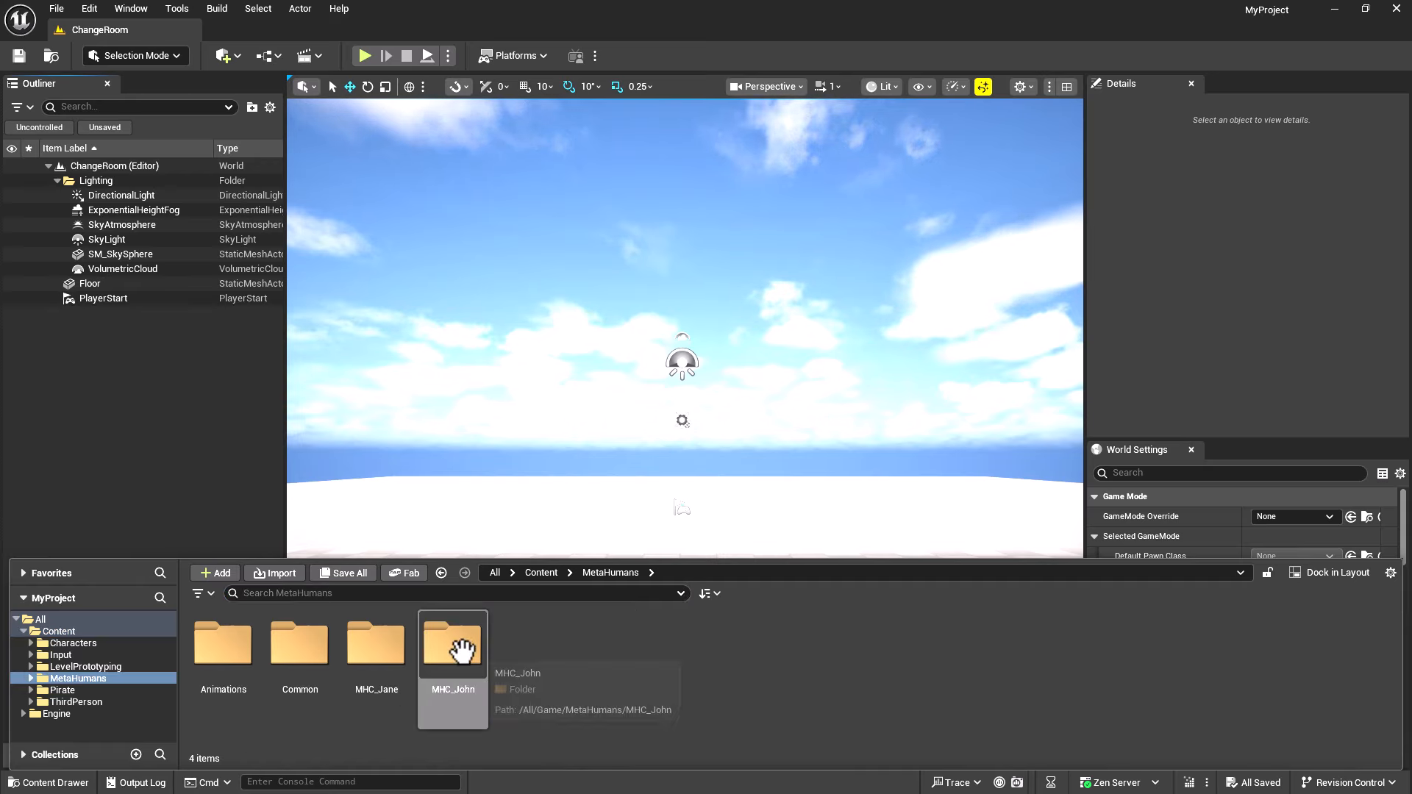
click(380, 649)
double_click(380, 648)
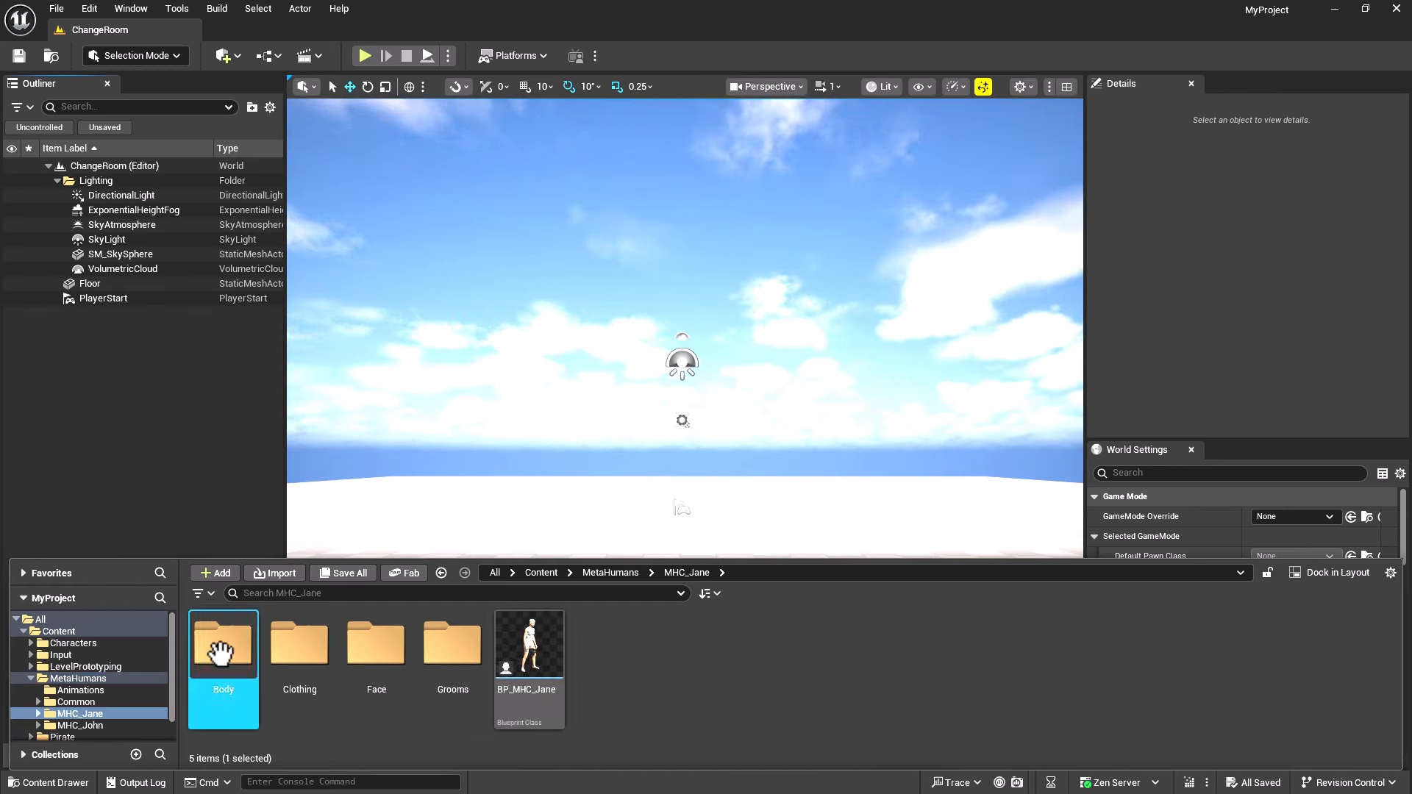
double_click(230, 654)
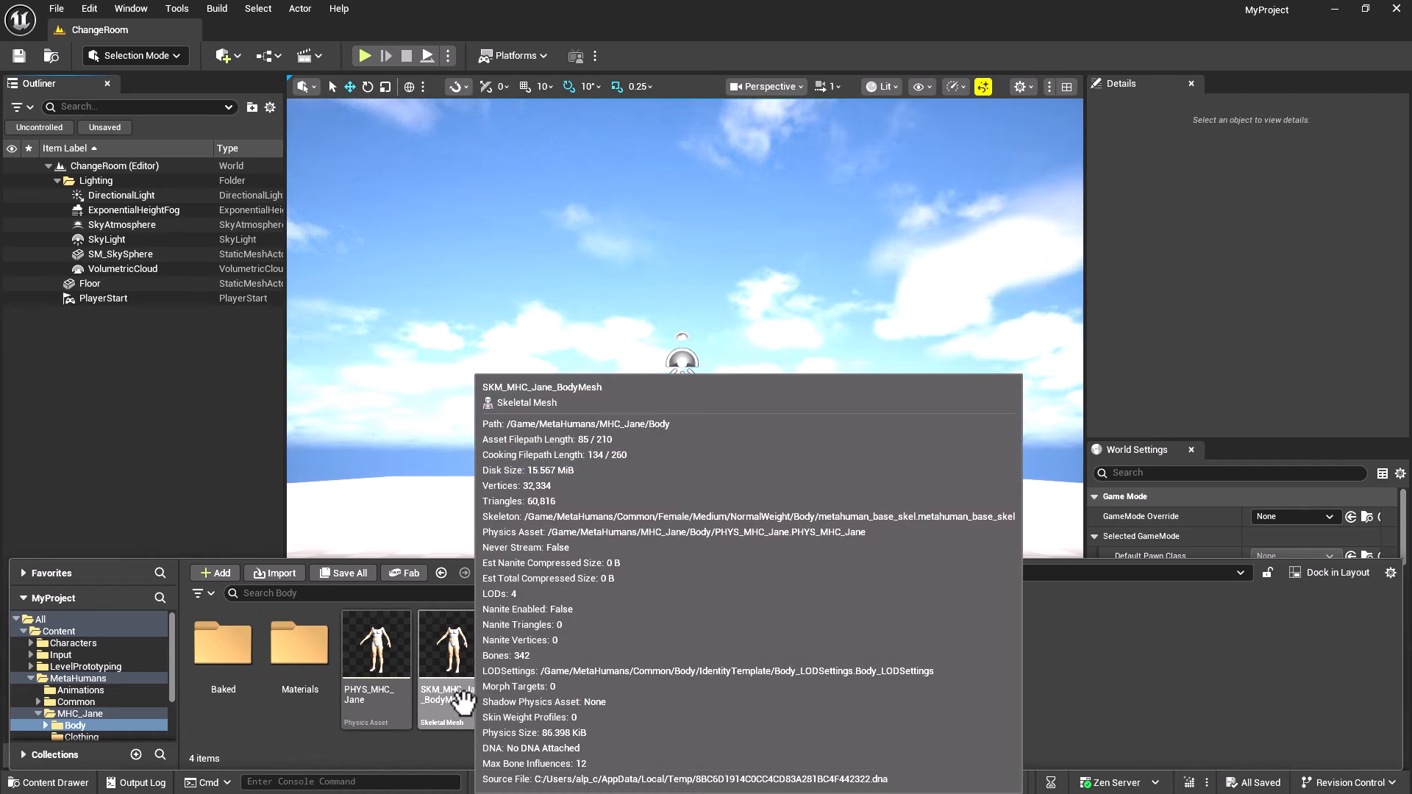
drag(458, 717, 732, 531)
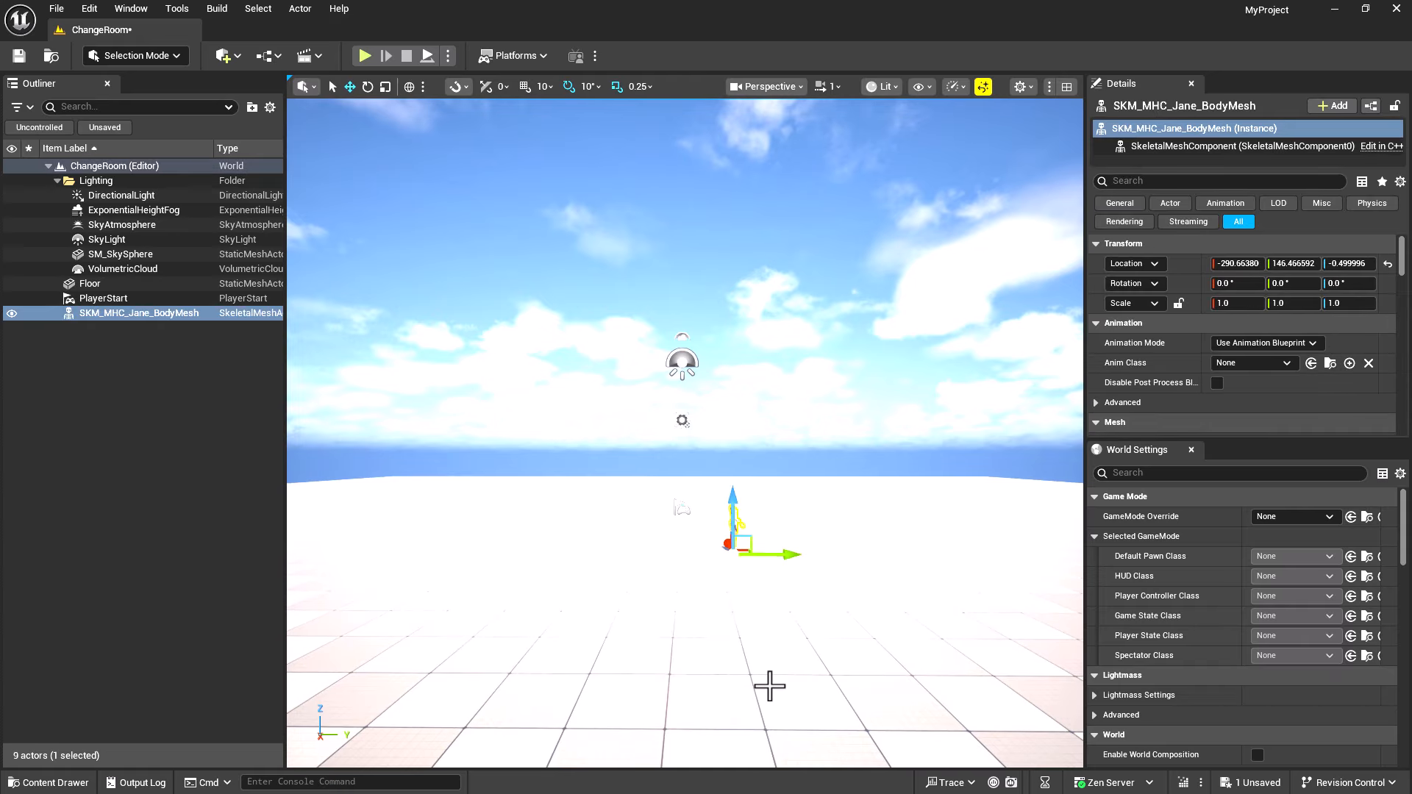
Reset the body mesh's location to the world origin (0, 0, 0)
right_drag(785, 688, 611, 728)
key(w)
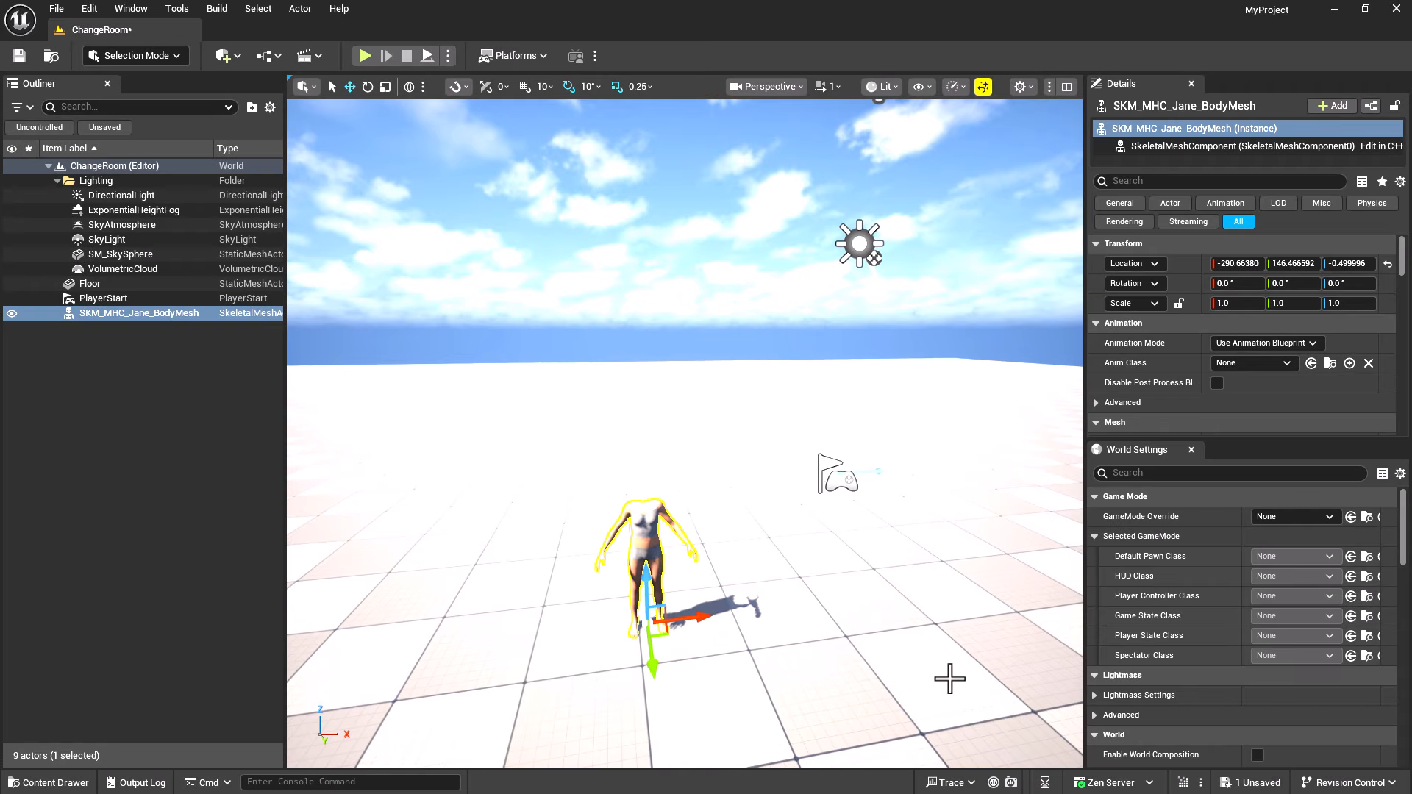
click(1388, 263)
right_drag(845, 615, 765, 610)
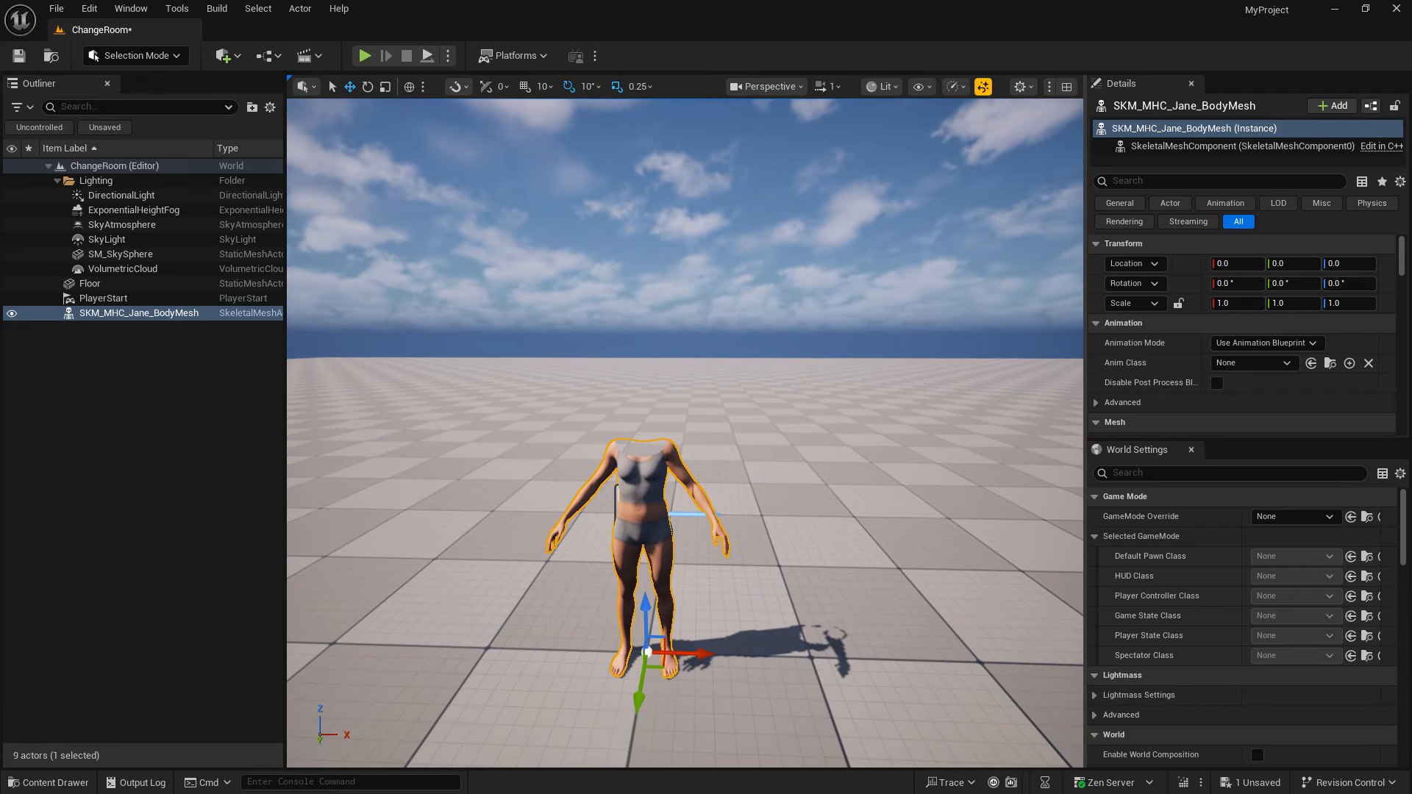
Add SKM_MHC_Jane_FaceMesh from the MHC_Jane/Face folder as a component under the body mesh actor's skeletal mesh component
click(52, 783)
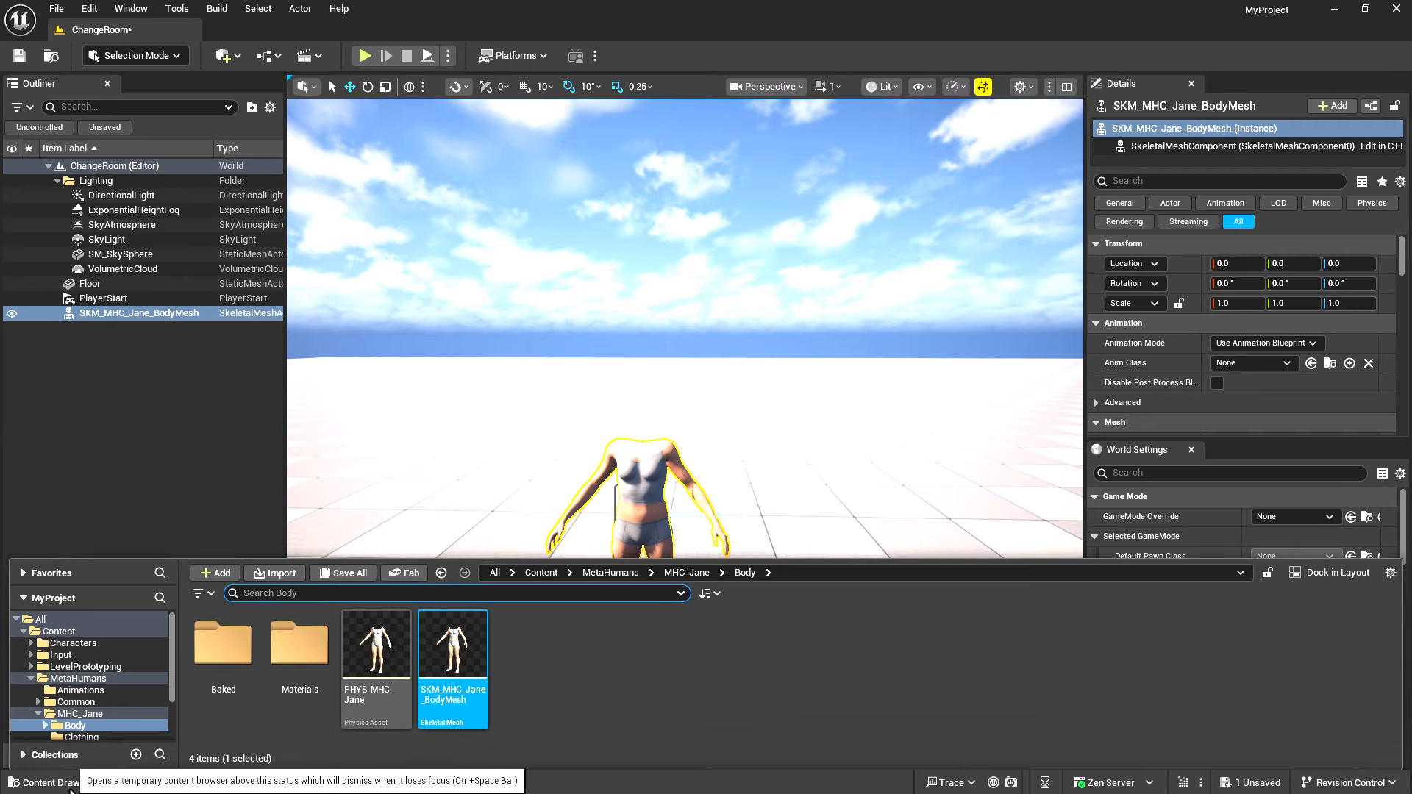
click(700, 572)
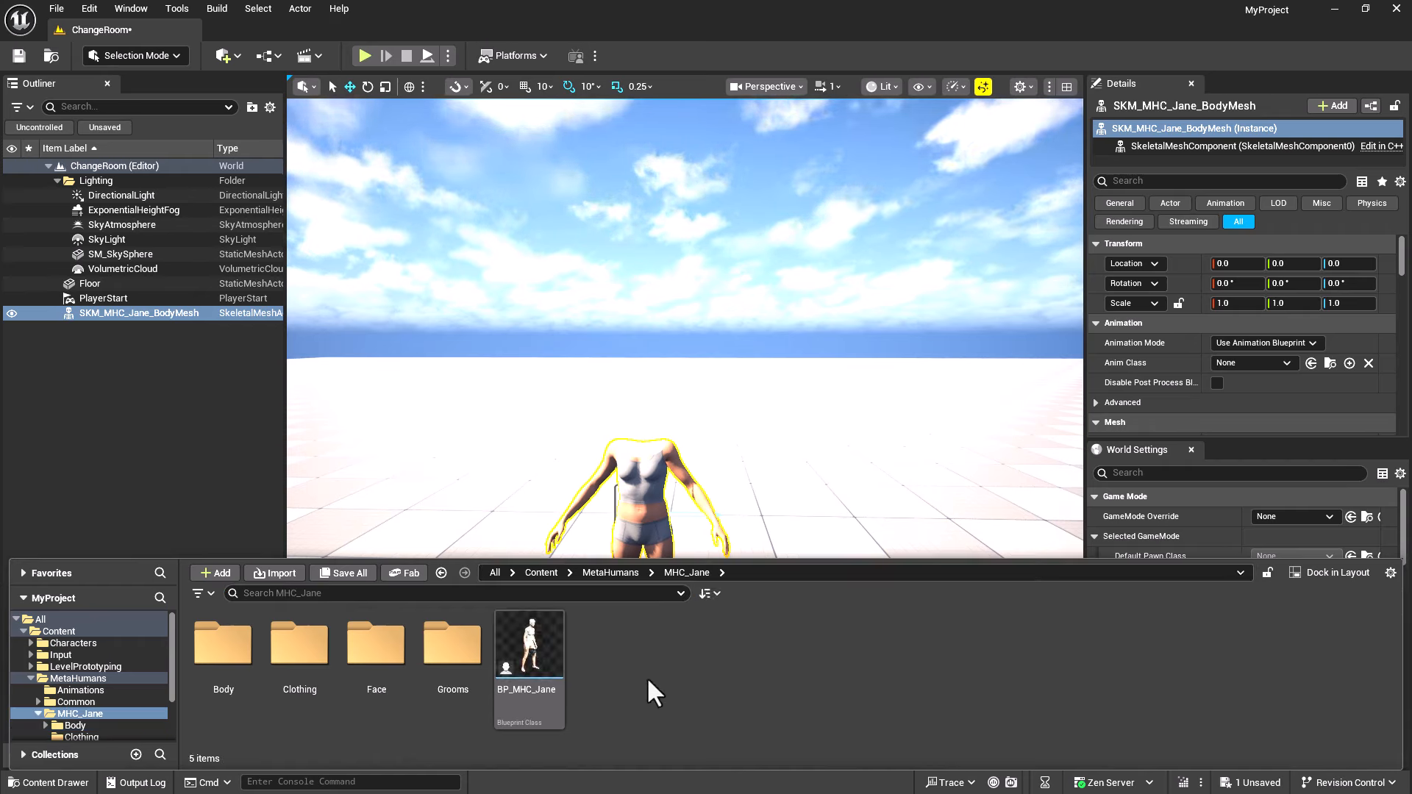
double_click(378, 647)
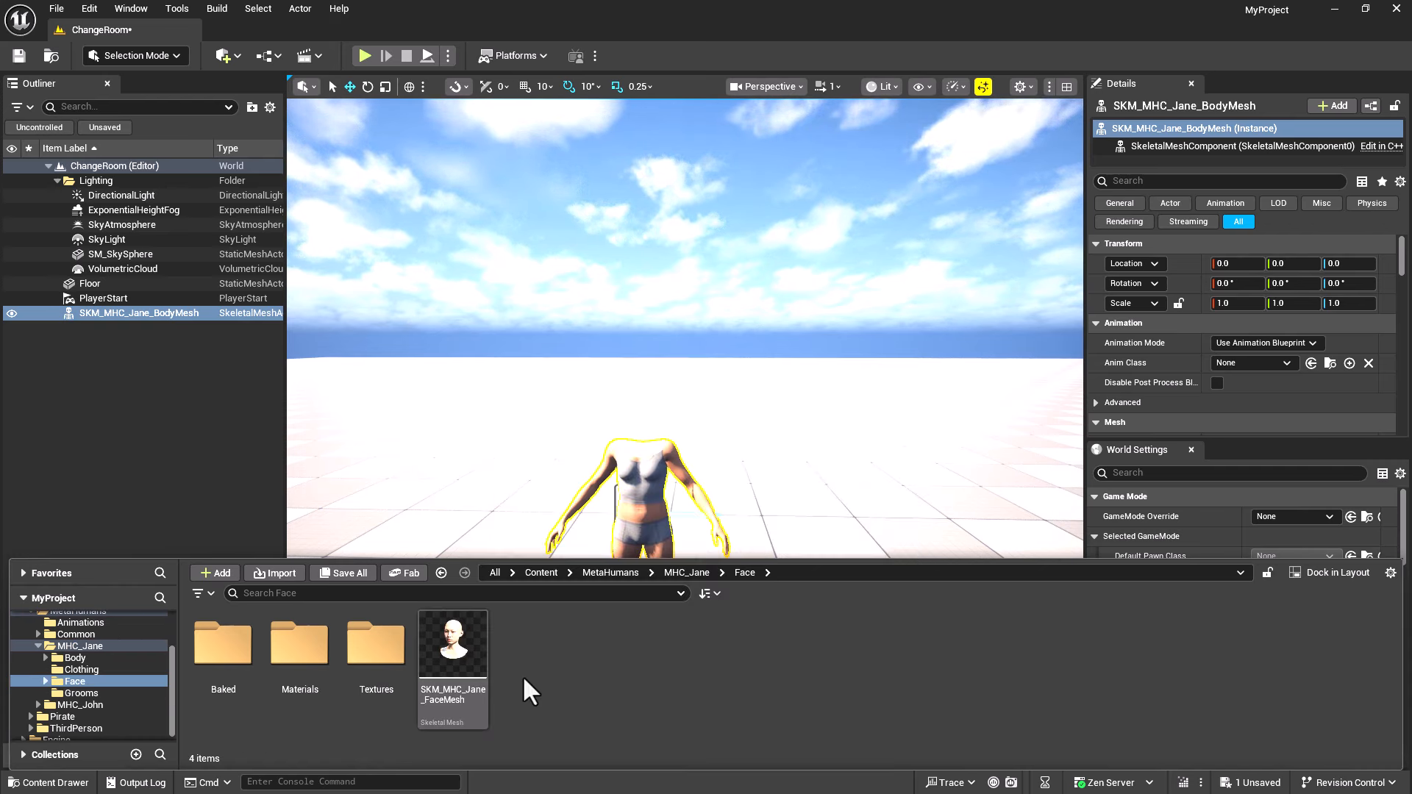
drag(452, 648, 1174, 146)
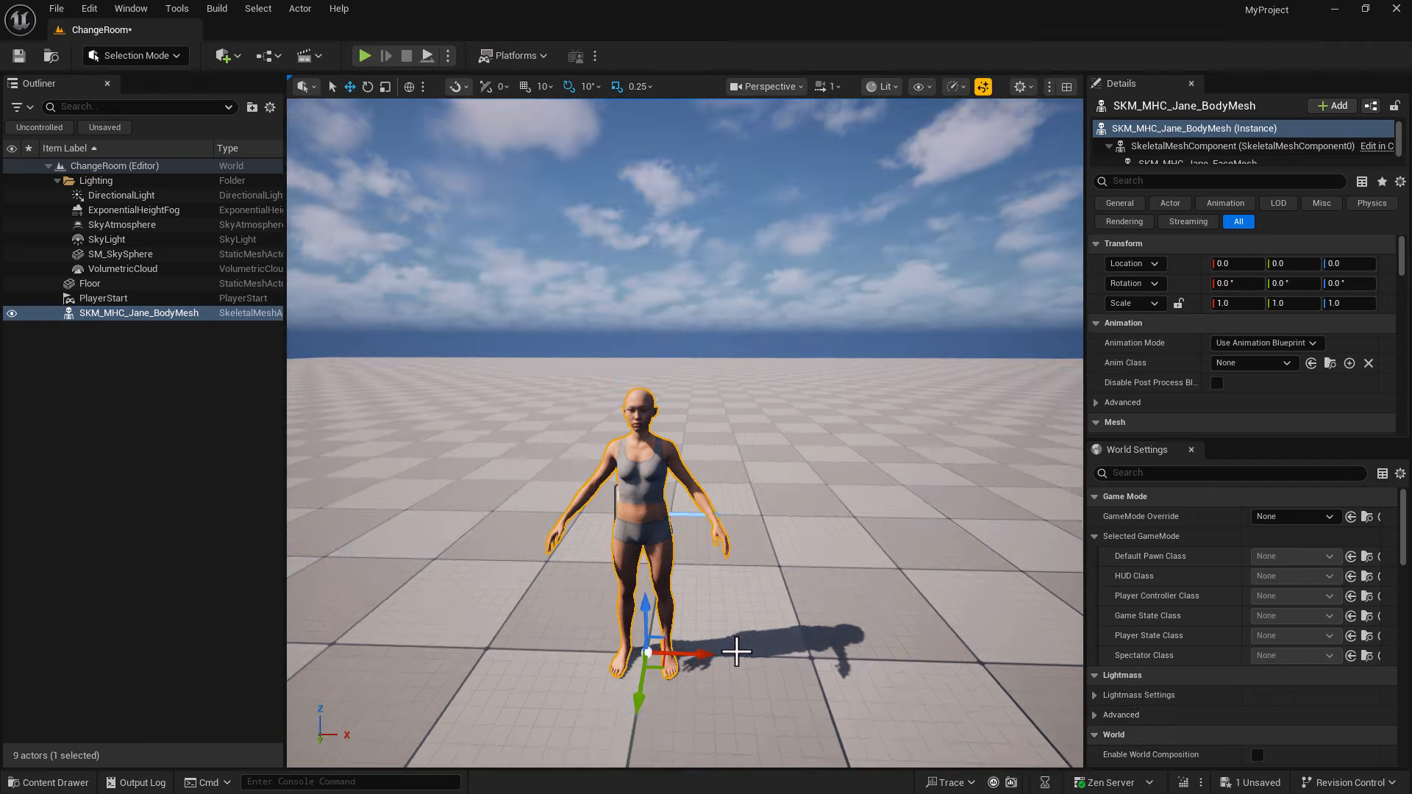
Open the Separate folder under Pirate/Mesh_UE5 in the project content
mouse_move(734, 650)
right_down()
mouse_move(735, 692)
mouse_move(737, 612)
mouse_move(741, 656)
right_up()
key(s)
key(d)
right_drag(742, 656, 725, 654)
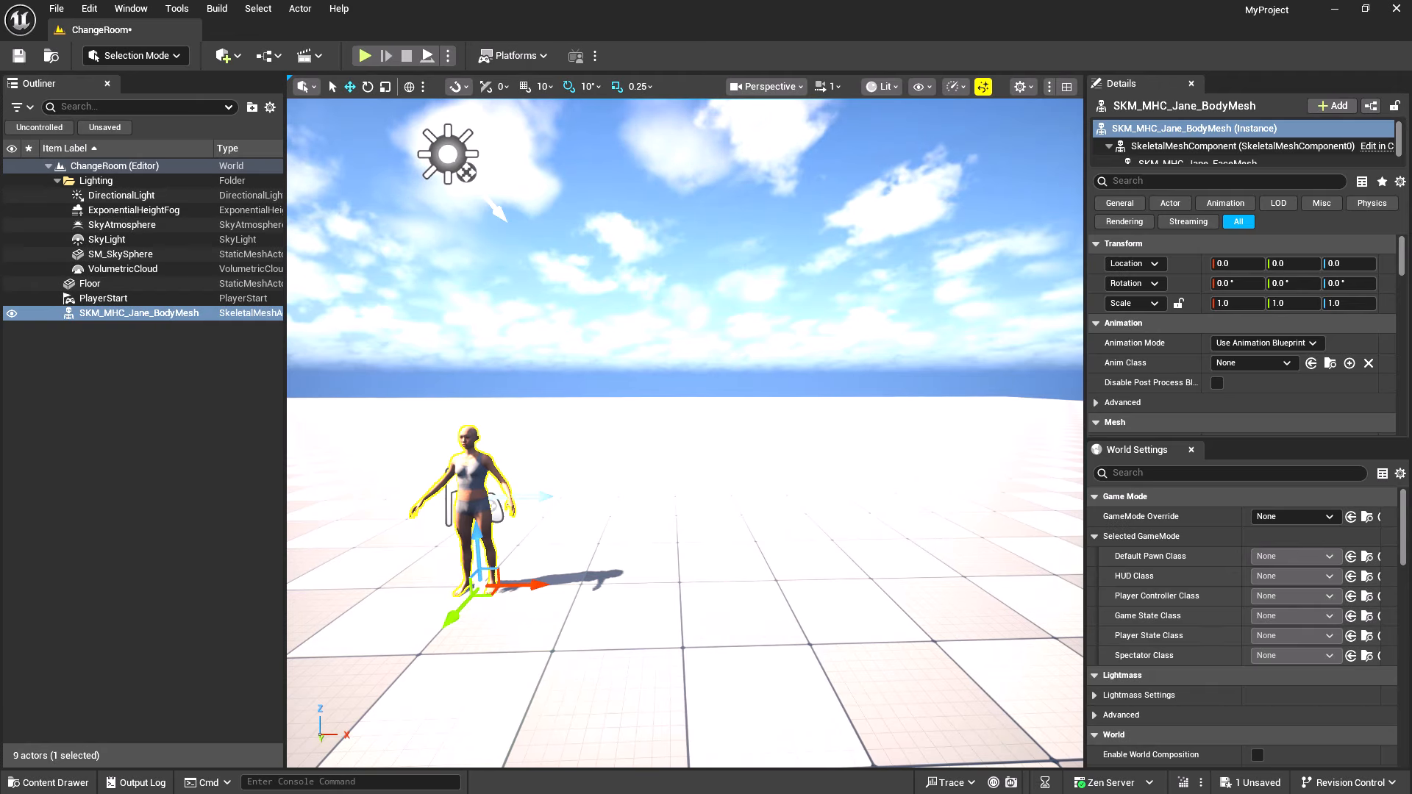
click(87, 787)
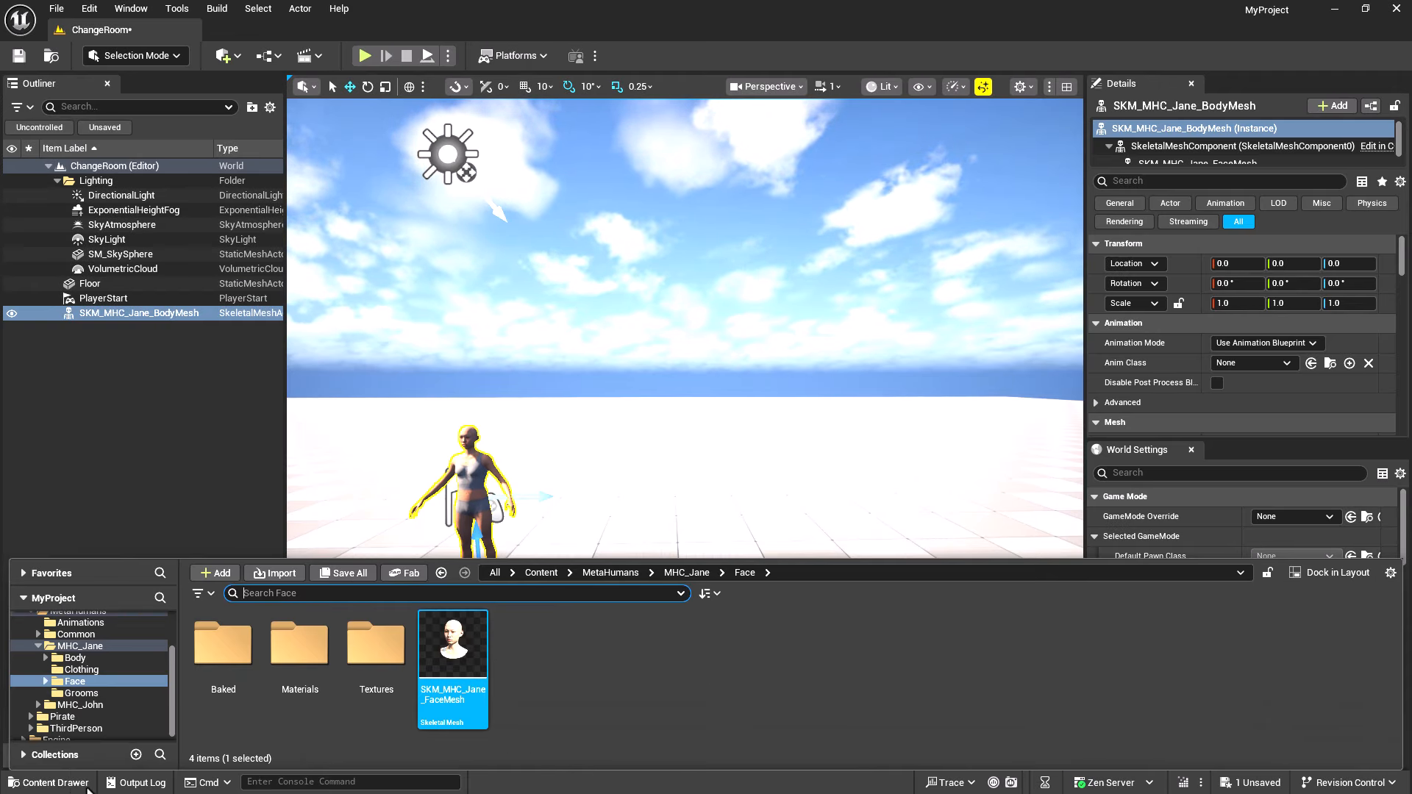
click(542, 573)
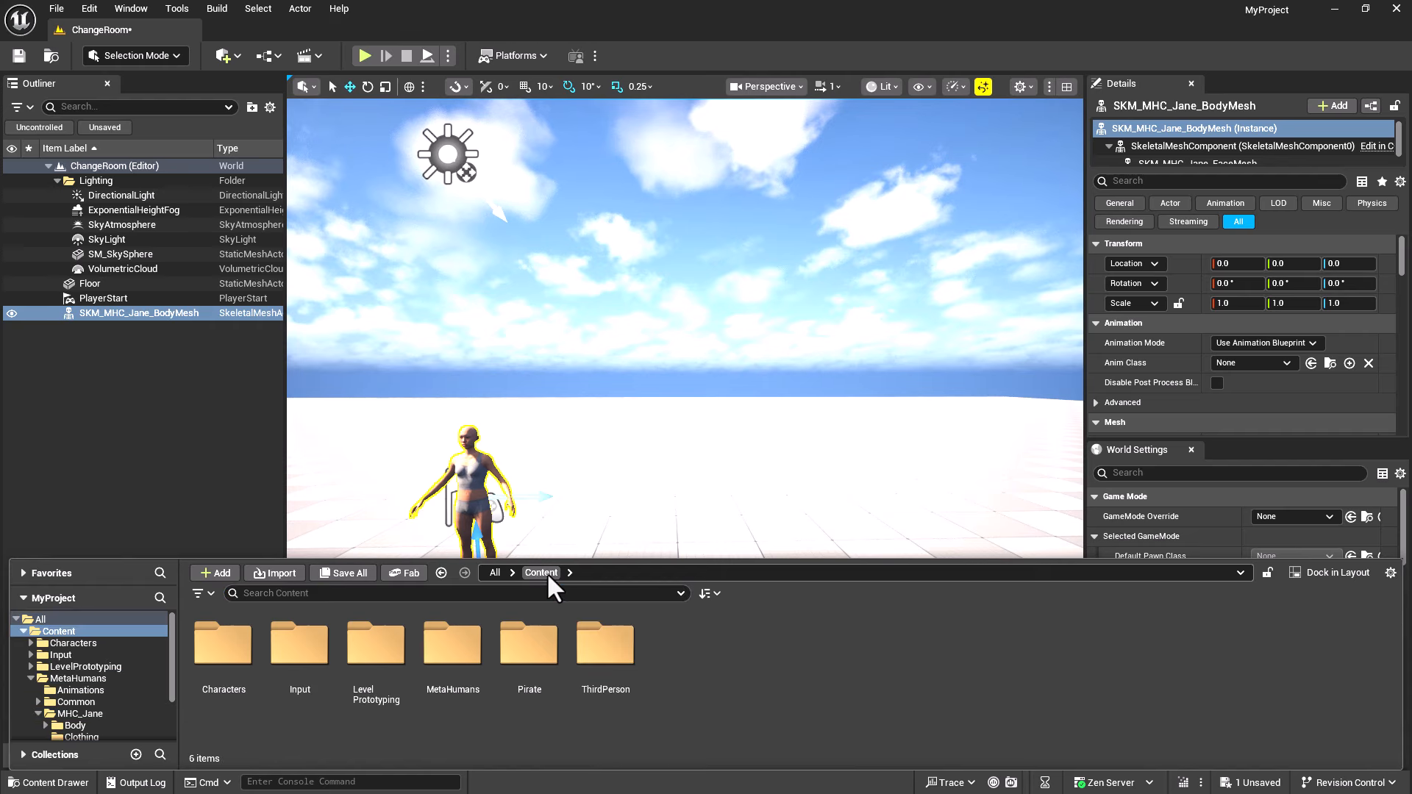
double_click(539, 646)
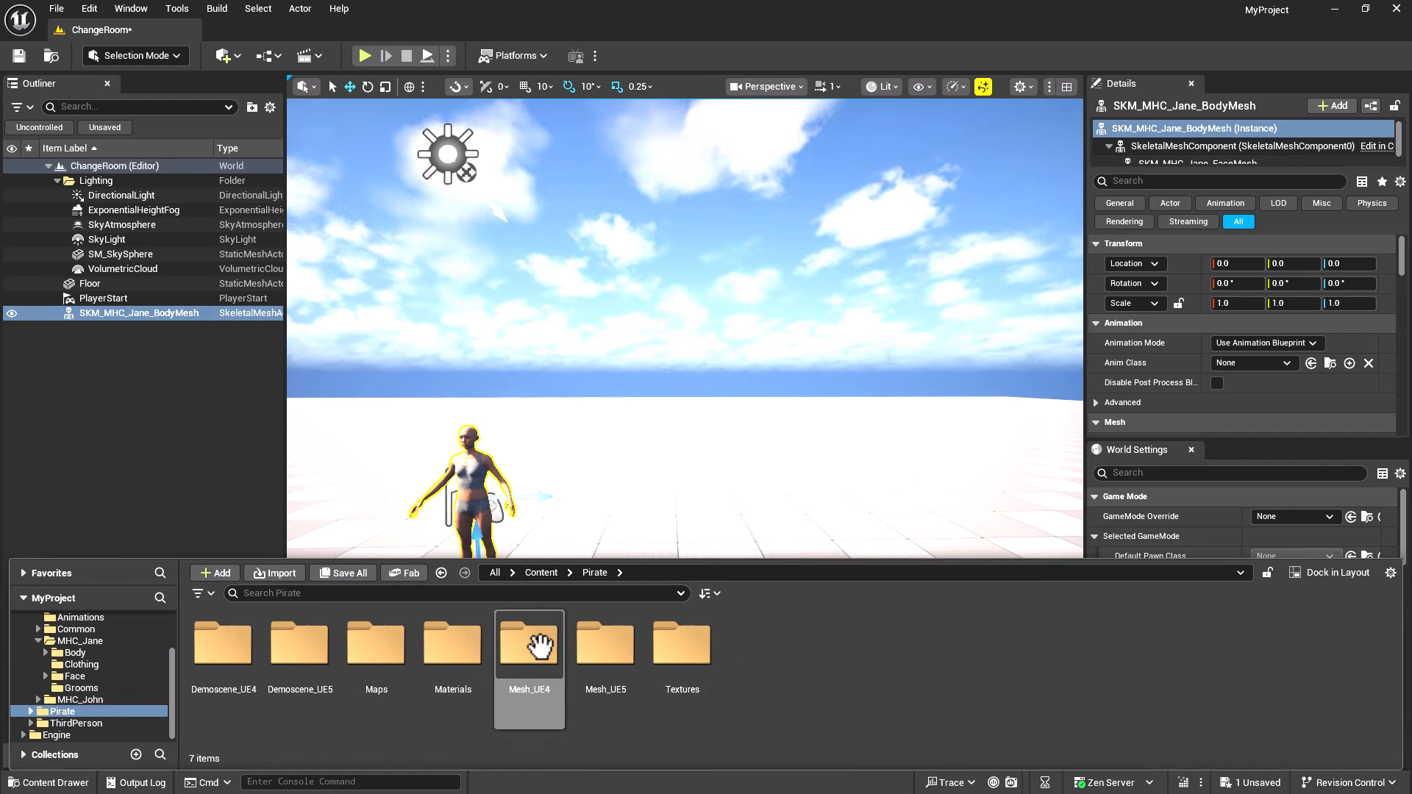
double_click(604, 708)
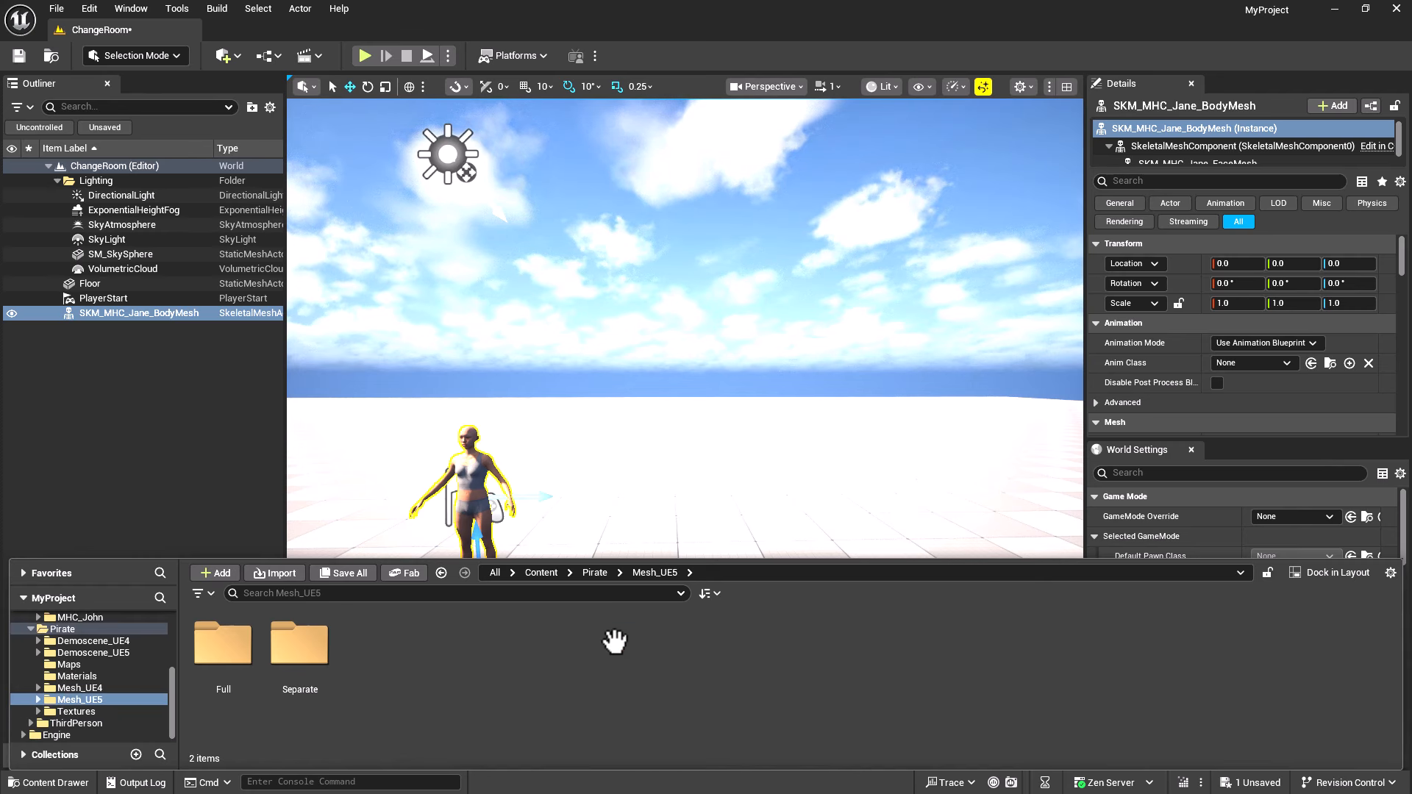
double_click(299, 644)
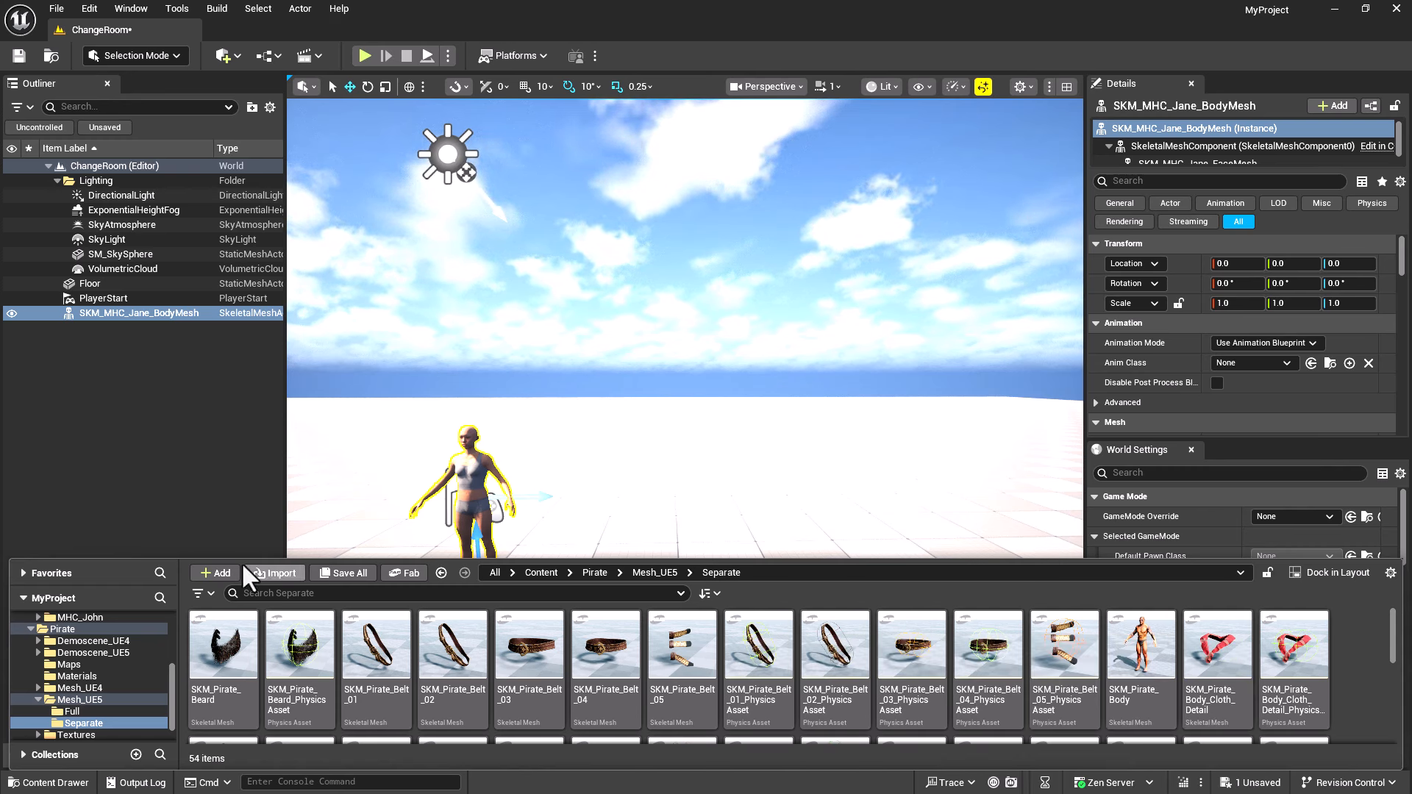
Filter the folder to skeletal meshes and place SKM_Pirate_Cloak_Down on the floor beside the body mesh
click(212, 594)
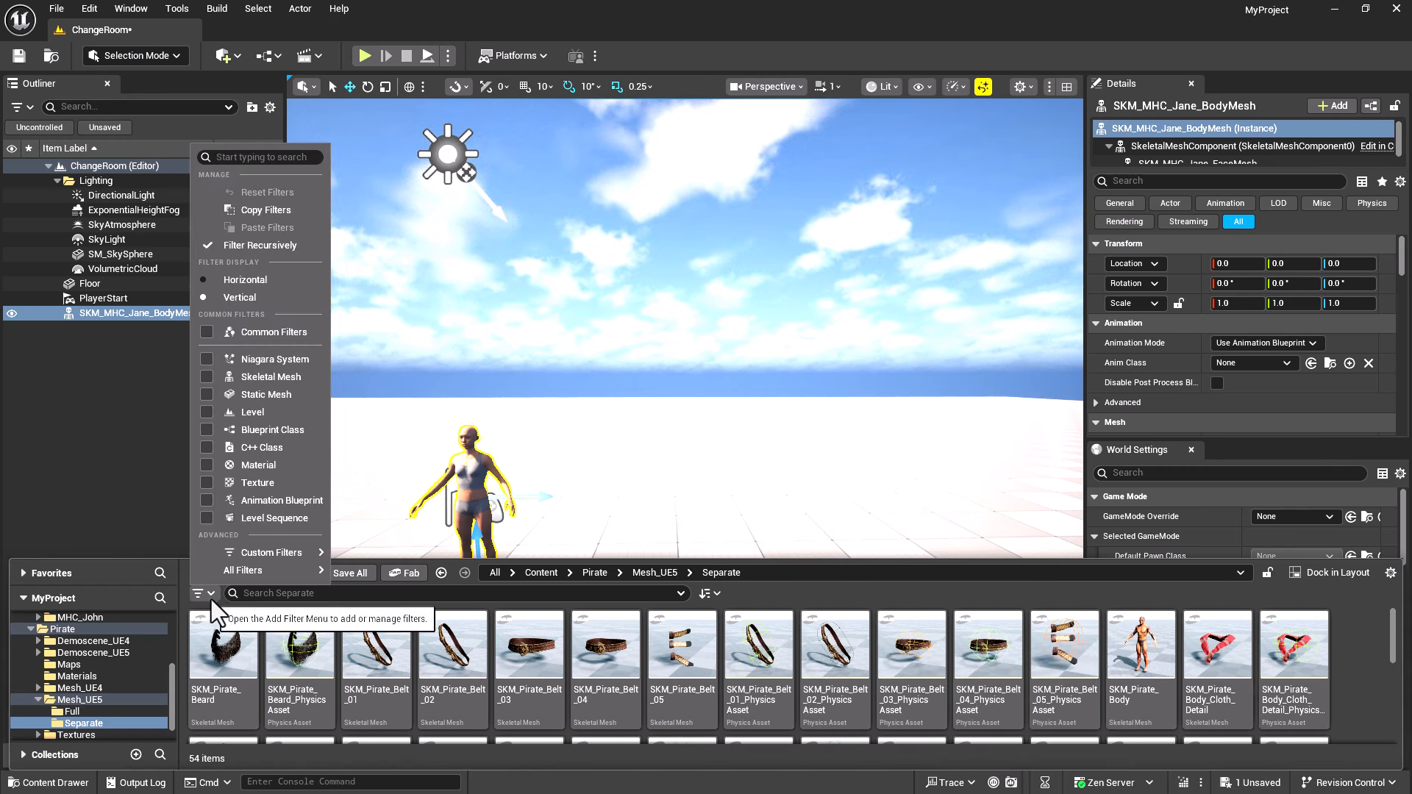
mouse_move(214, 575)
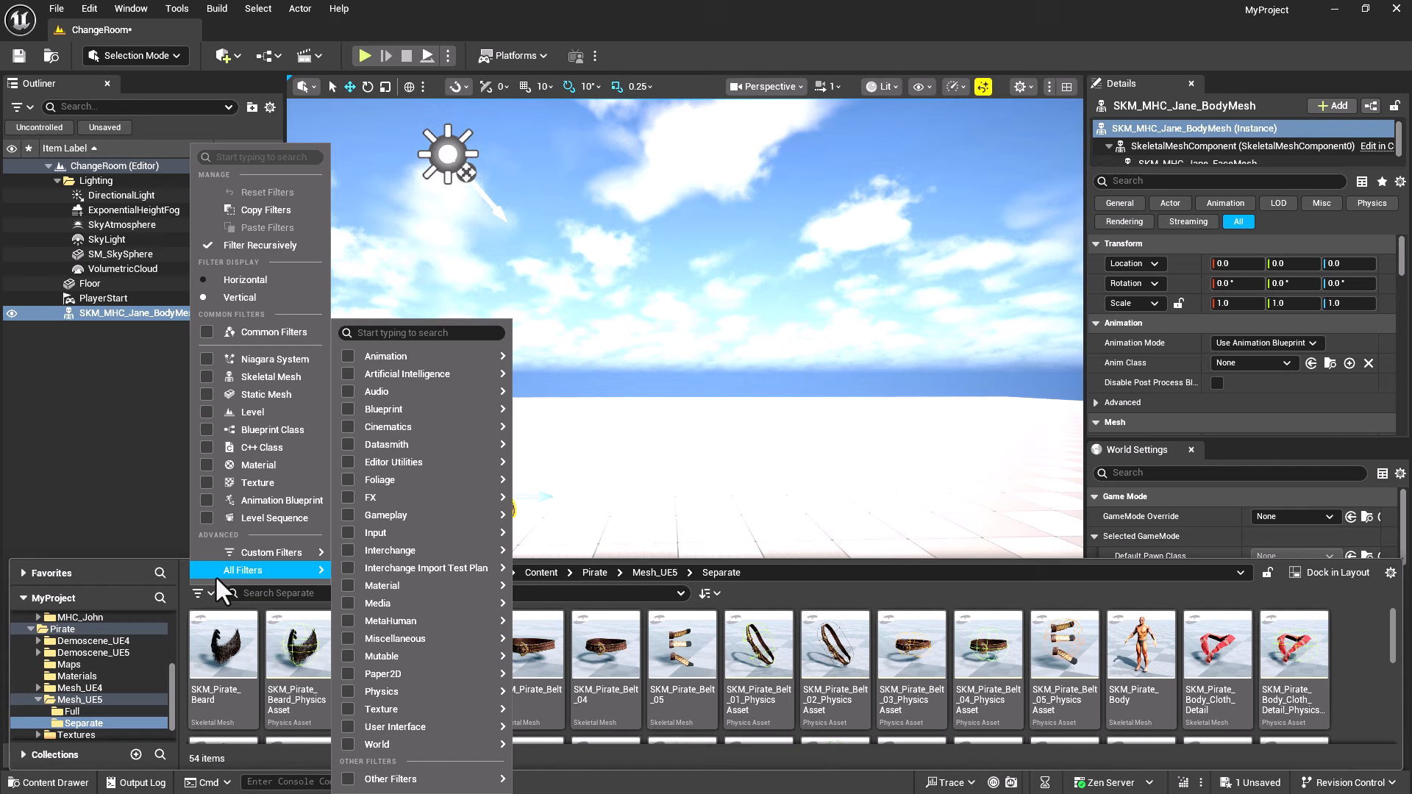
click(212, 378)
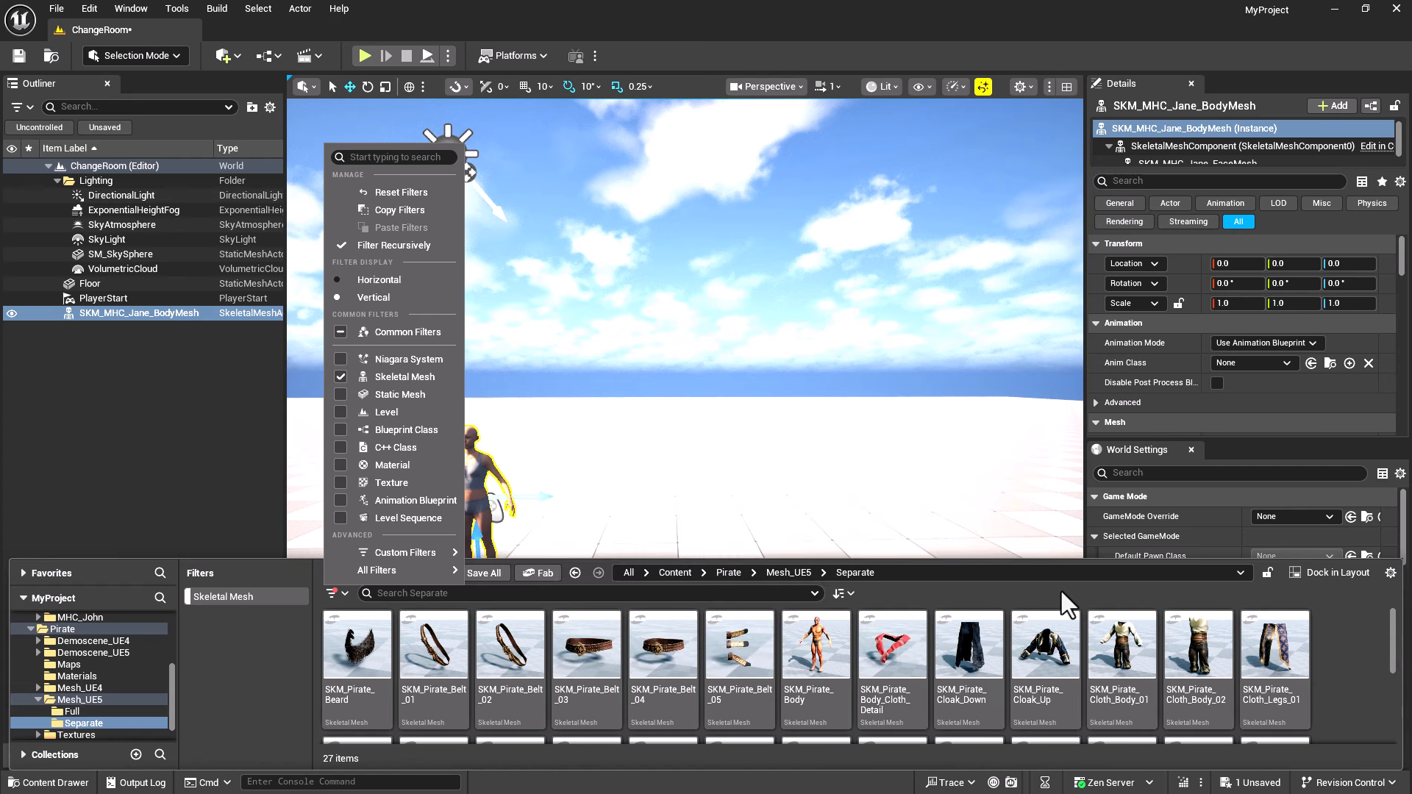
mouse_move(967, 651)
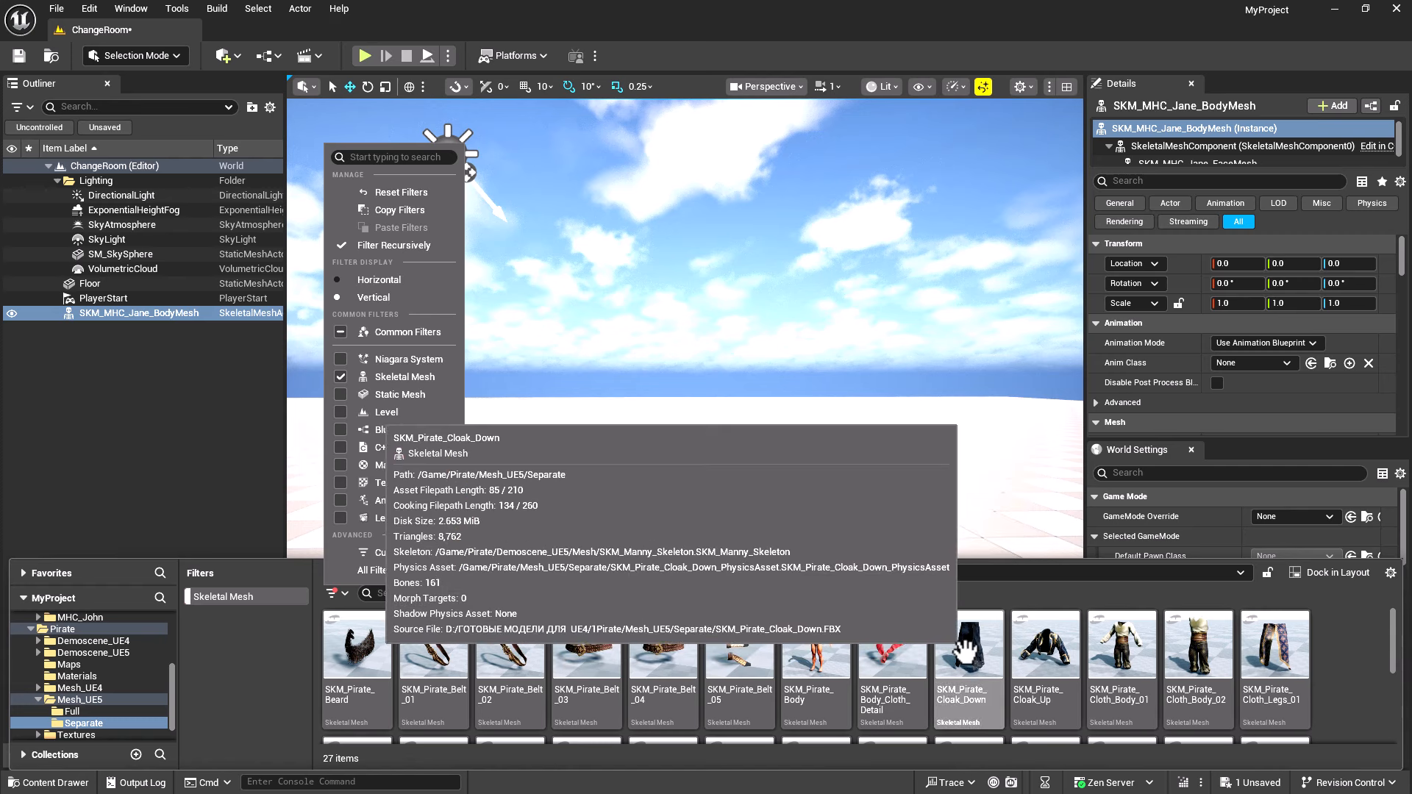
drag(967, 651, 816, 540)
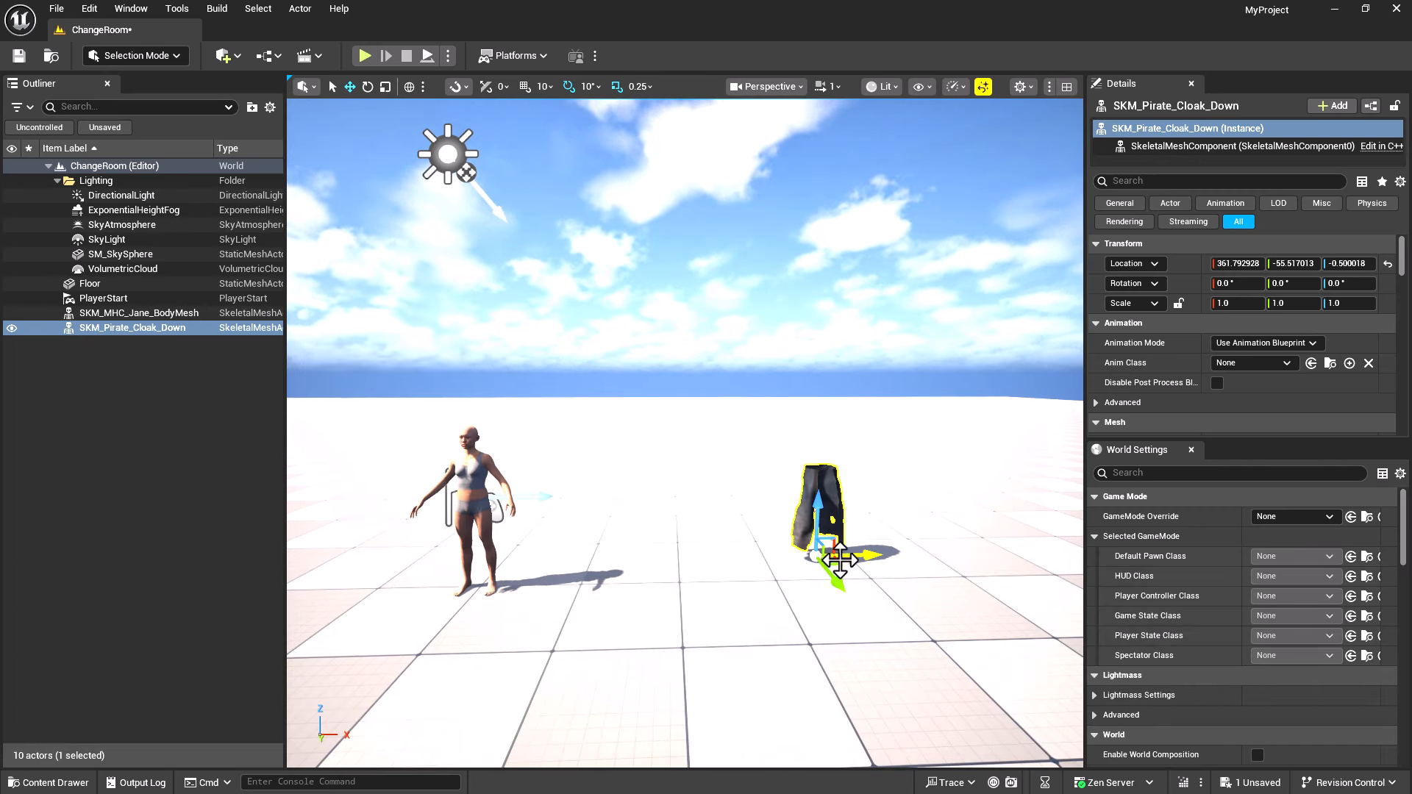
Add SKM_Pirate_Cloak_Up as a component under the SKM_Pirate_Cloak_Down actor's skeletal mesh component
mouse_move(840, 560)
right_down()
mouse_move(859, 553)
mouse_move(833, 551)
right_up()
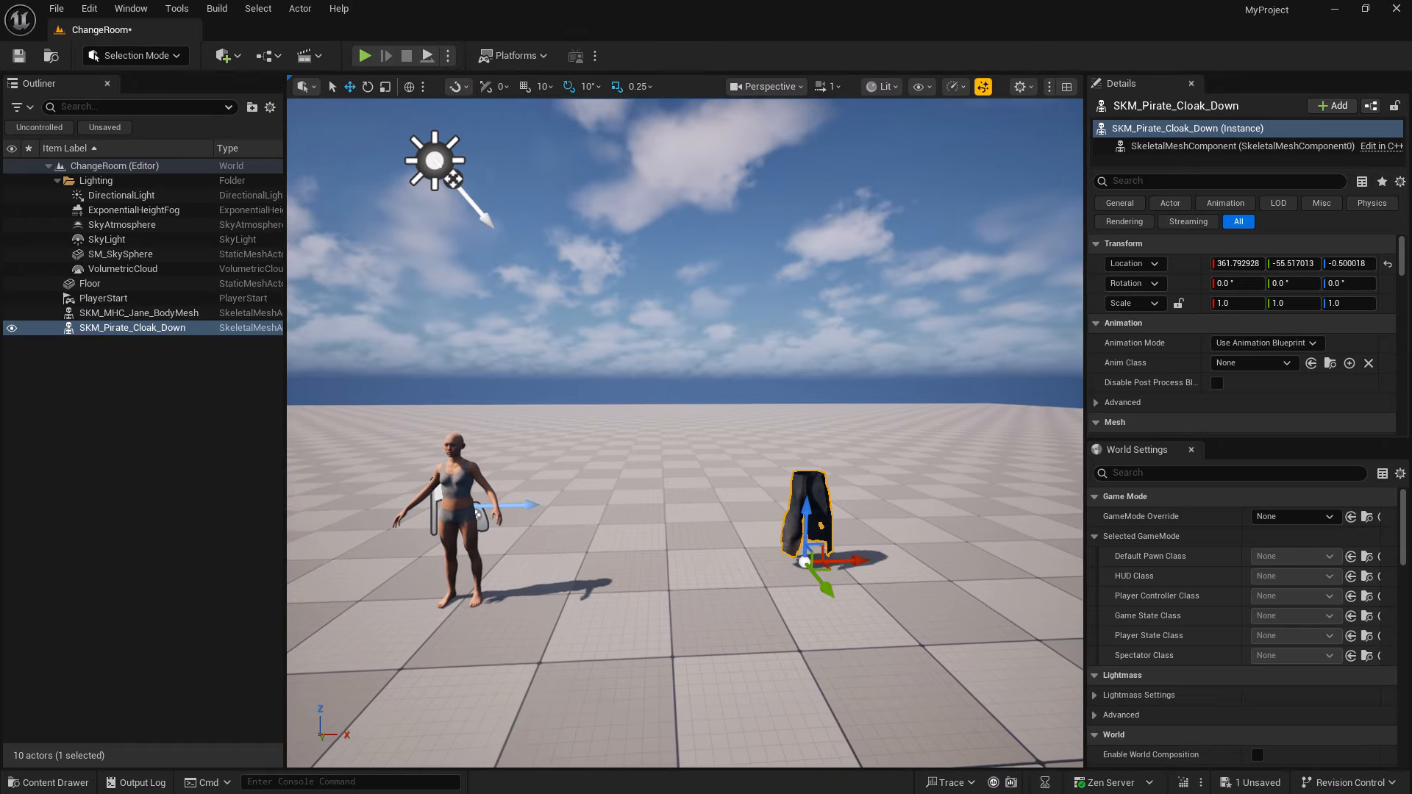
key(d)
key(w)
key(s)
key(w)
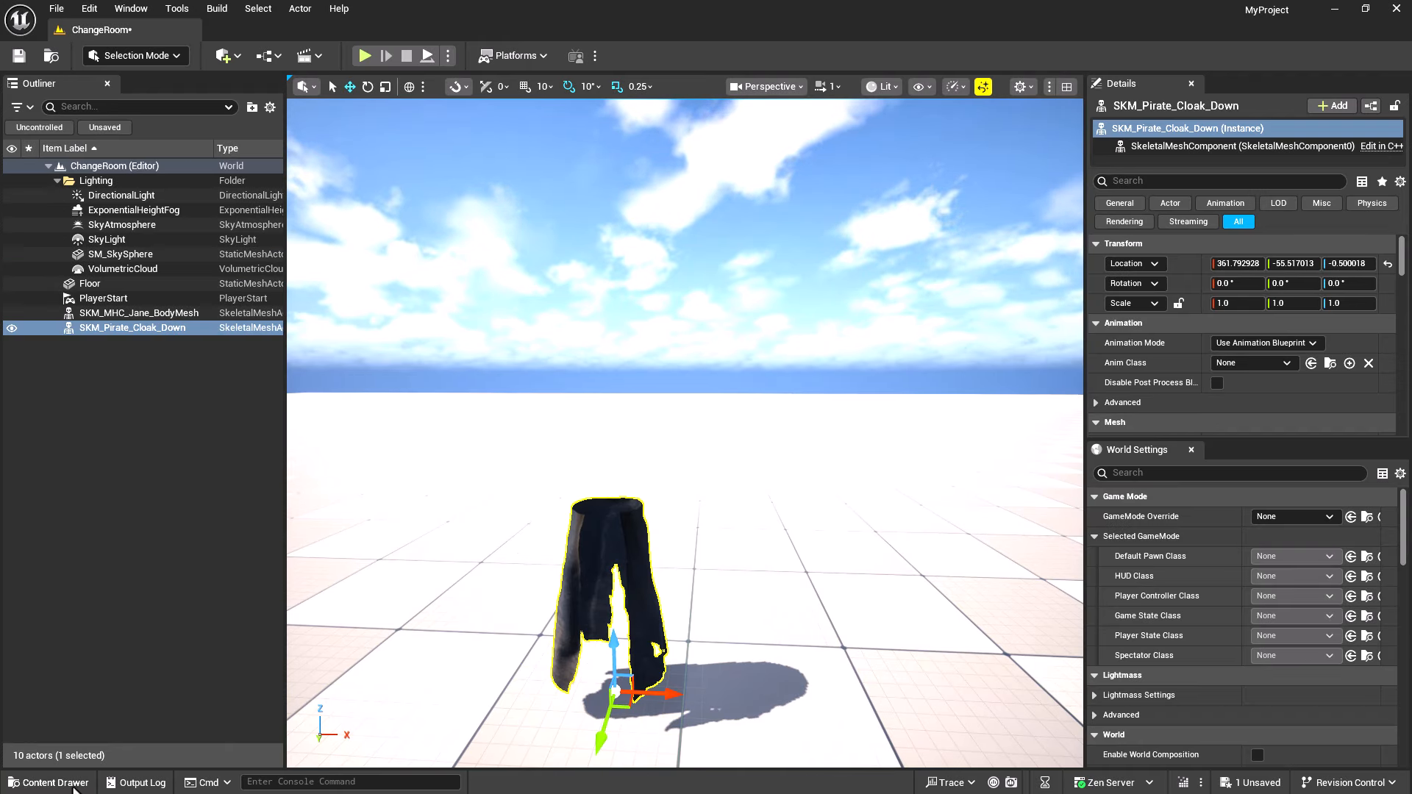
click(73, 785)
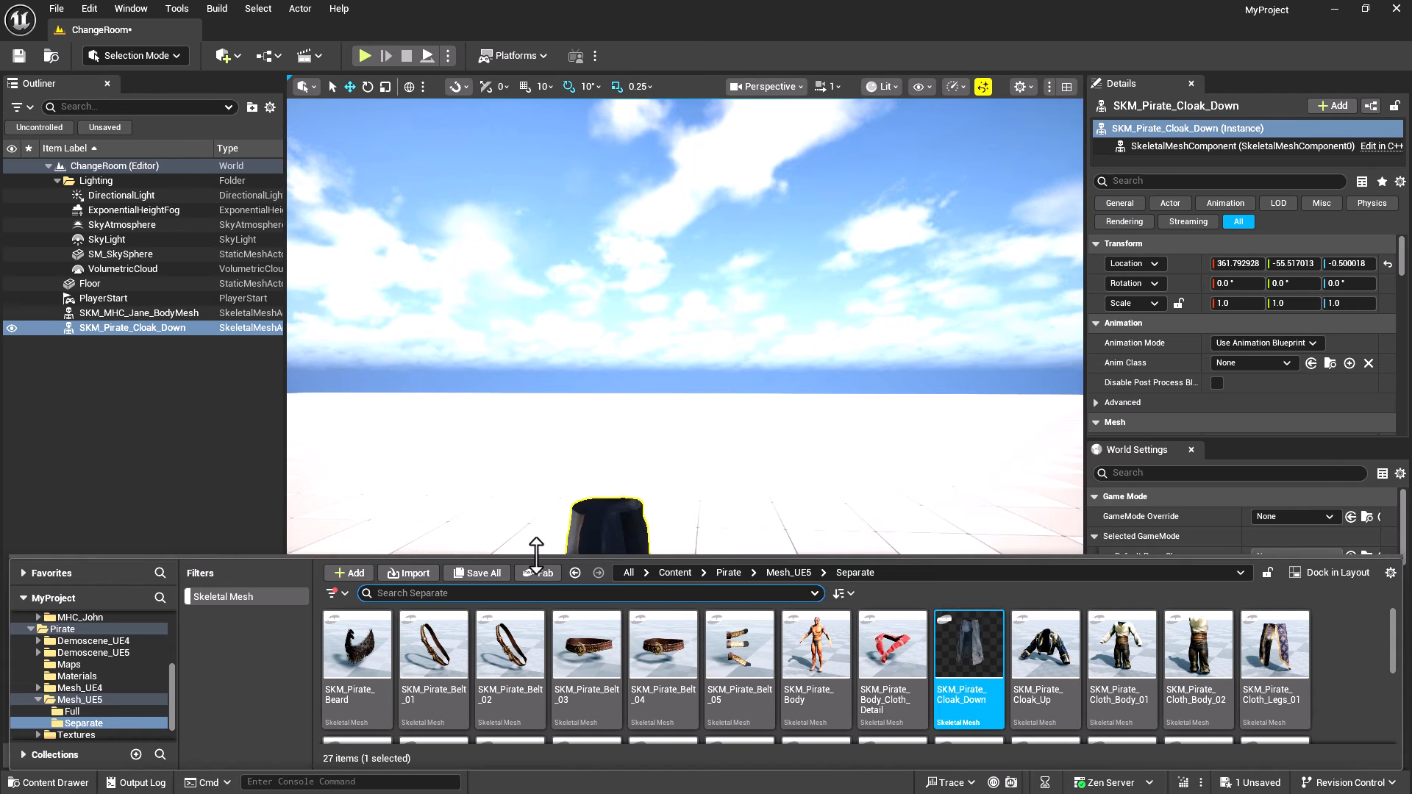
click(141, 328)
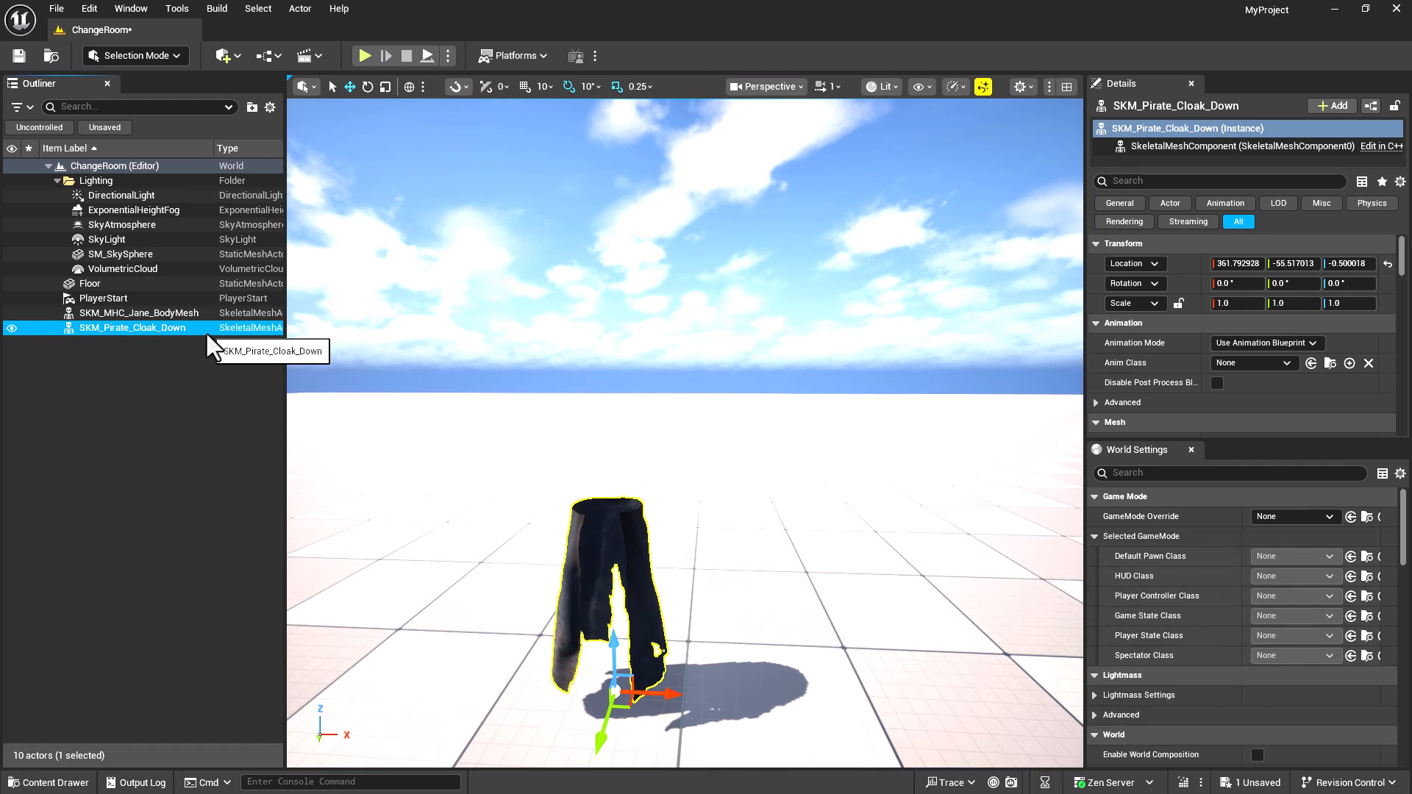
click(81, 789)
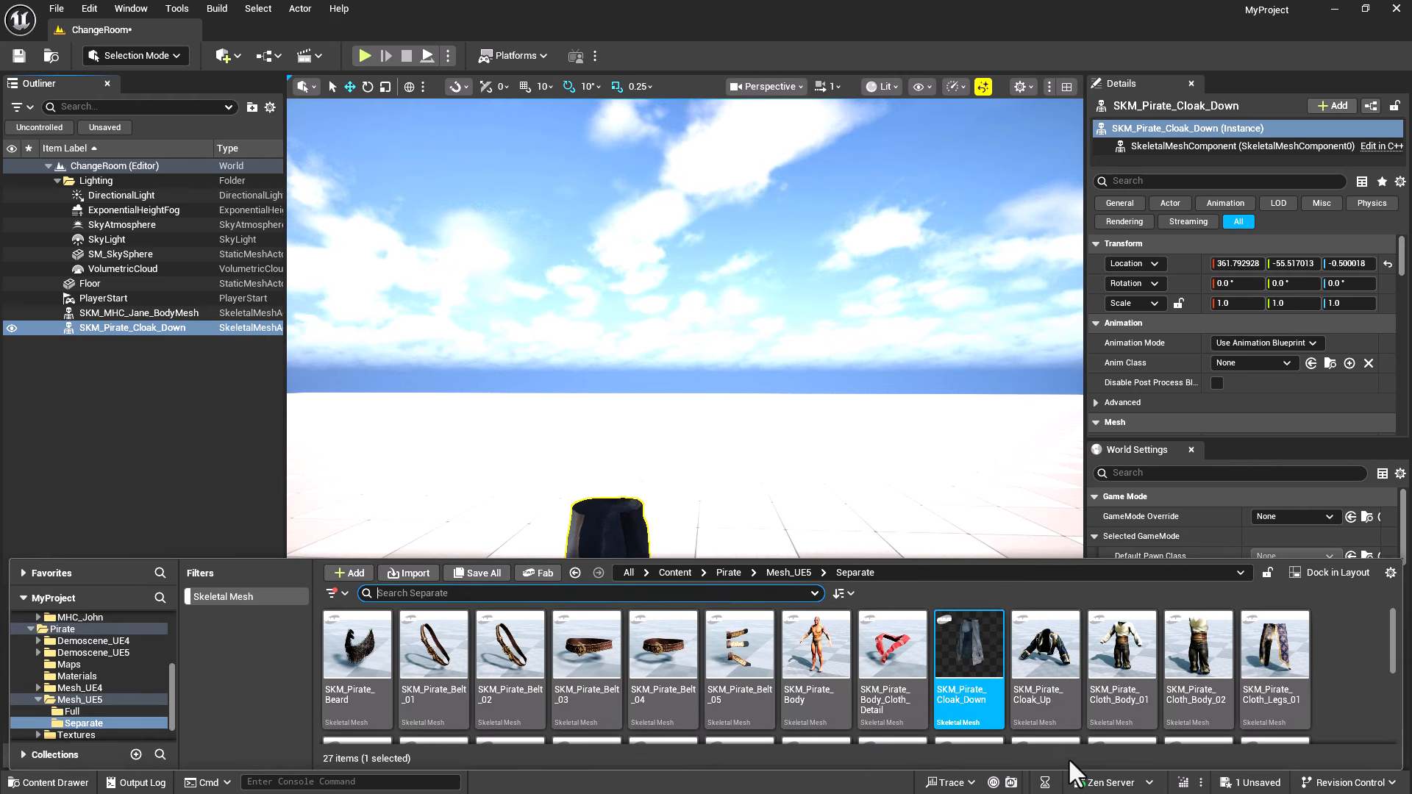
click(1053, 665)
drag(1052, 665, 1182, 147)
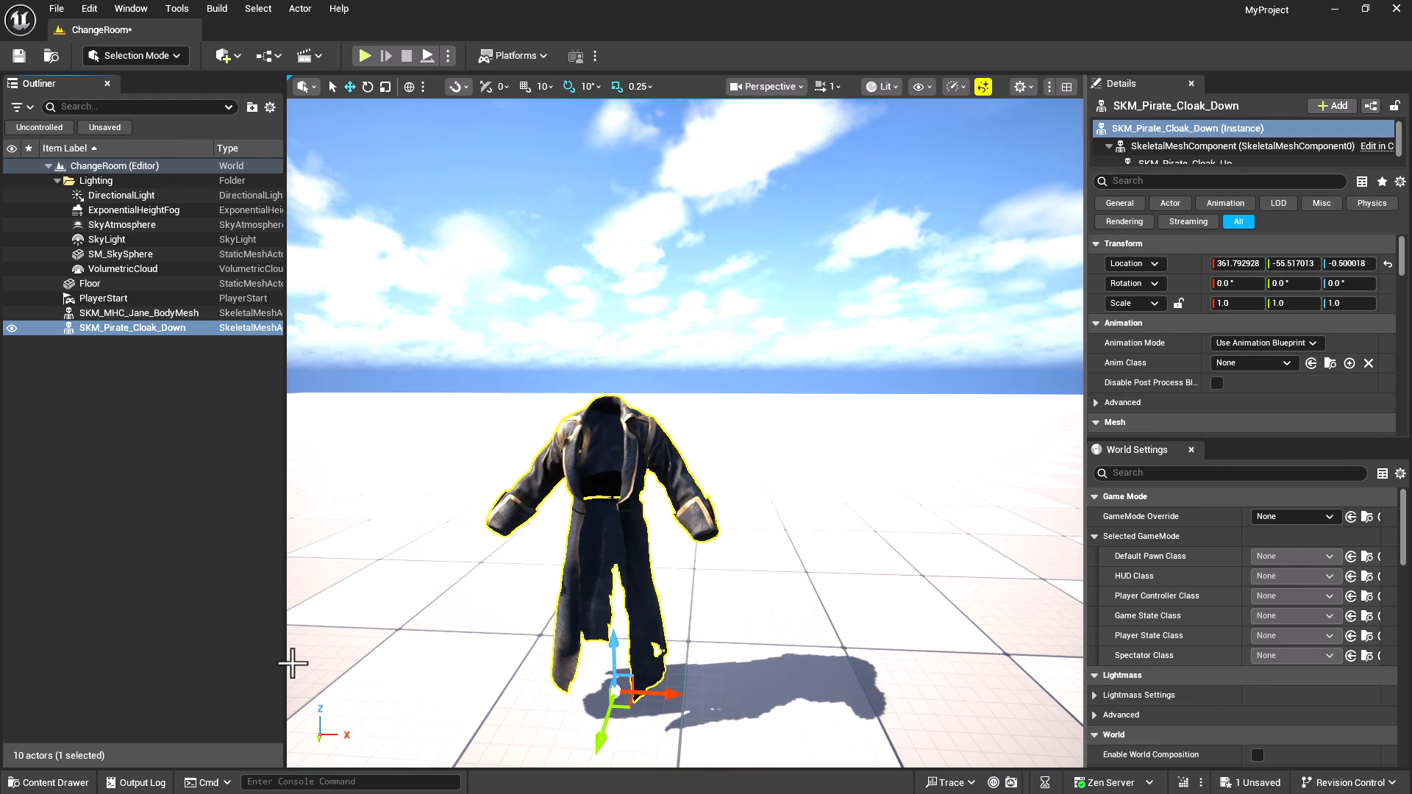
Add SKM_Pirate_Body_Cloth_Detail and SKM_Pirate_Belt_04 as components under the cloak actor's skeletal mesh component
click(66, 789)
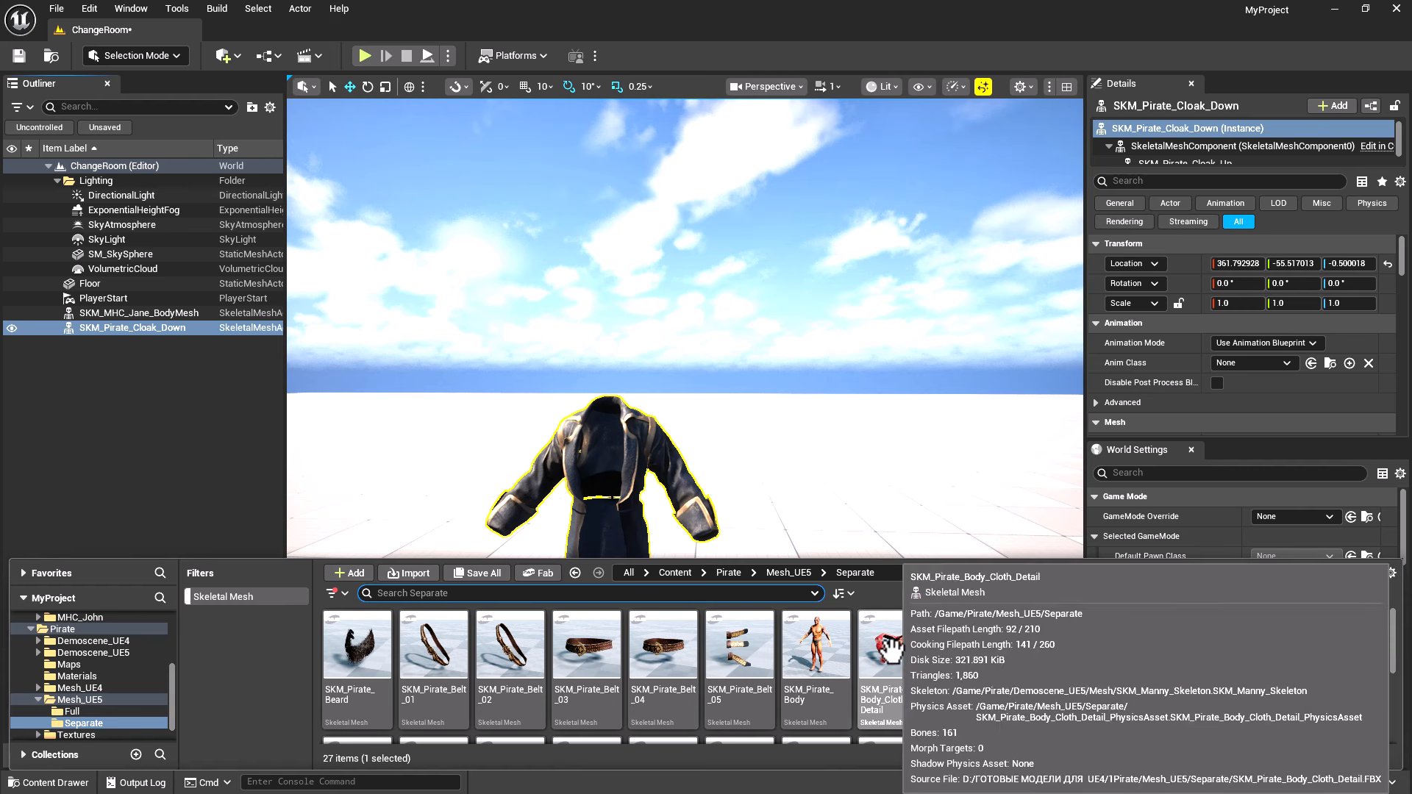
drag(890, 651, 1179, 147)
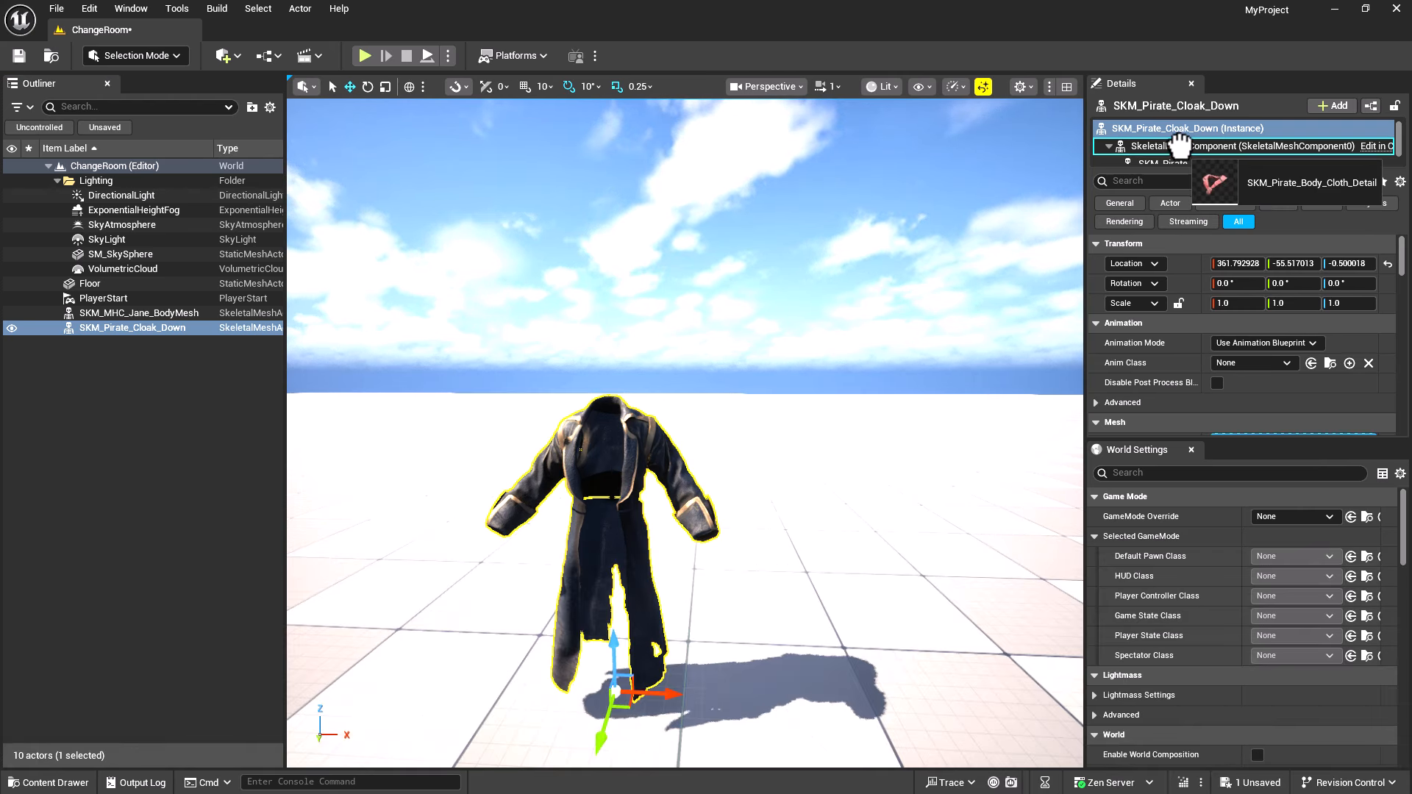
click(45, 783)
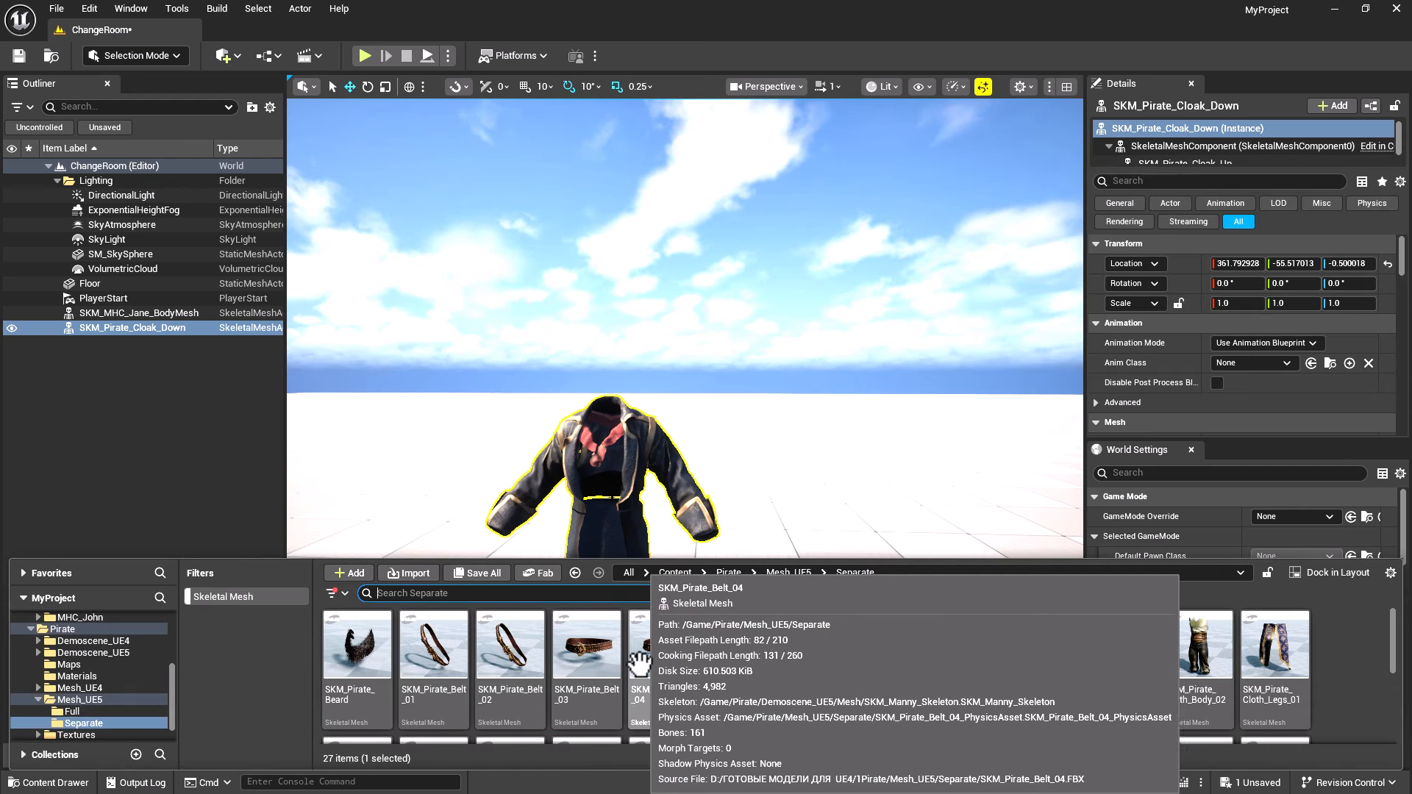
drag(640, 664, 1219, 149)
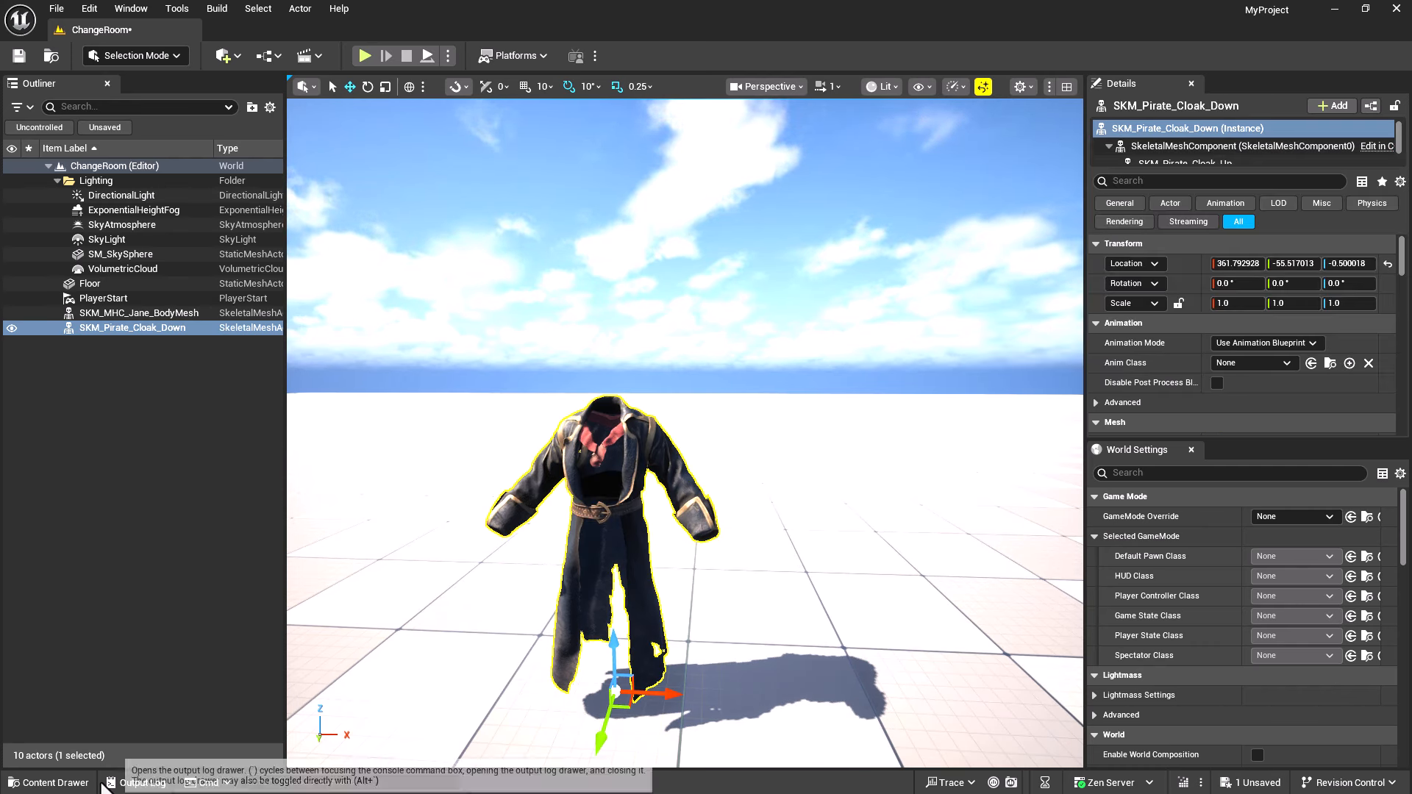
Add the red sash skeletal mesh from the Separate folder under the cloak actor's skeletal mesh component
click(49, 782)
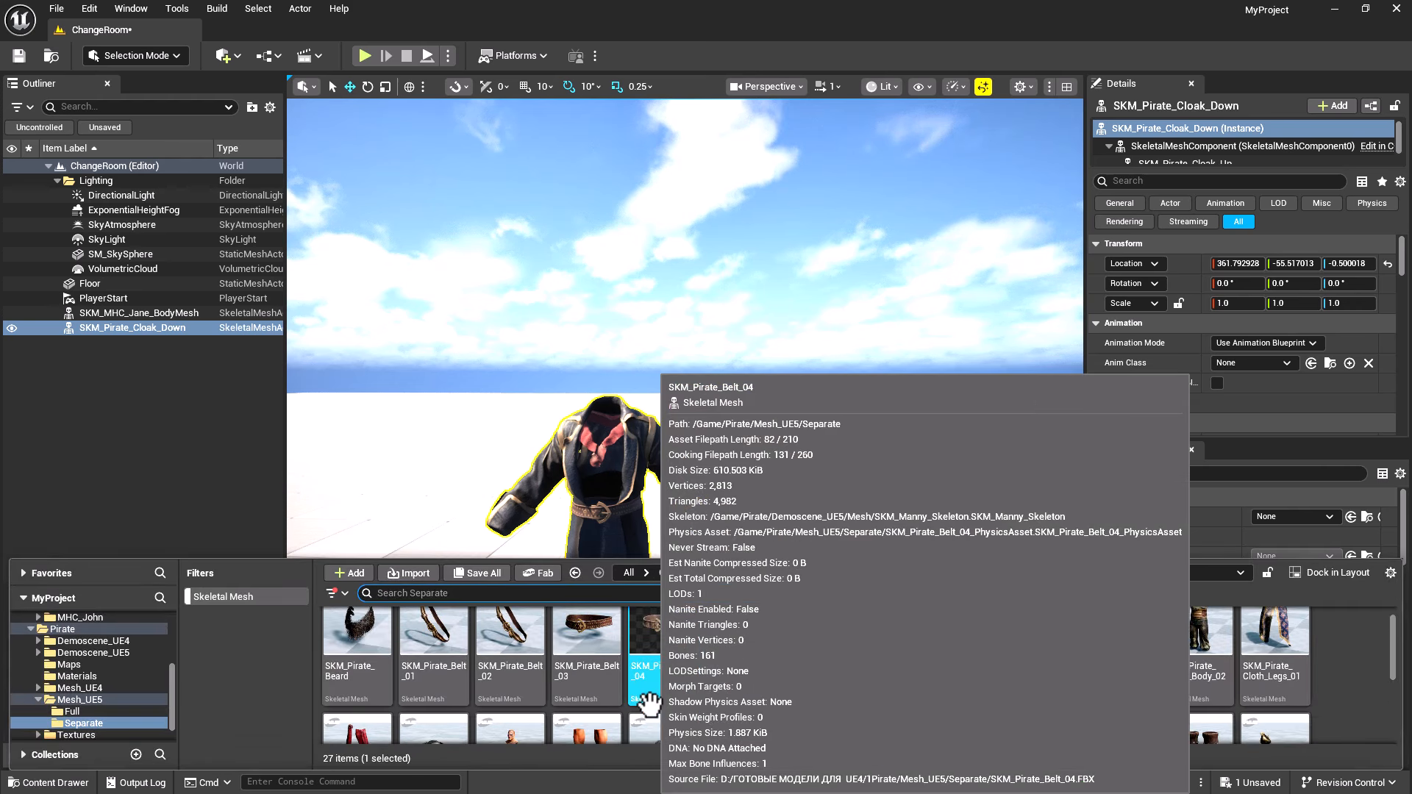
scroll(809, 676, down, 1)
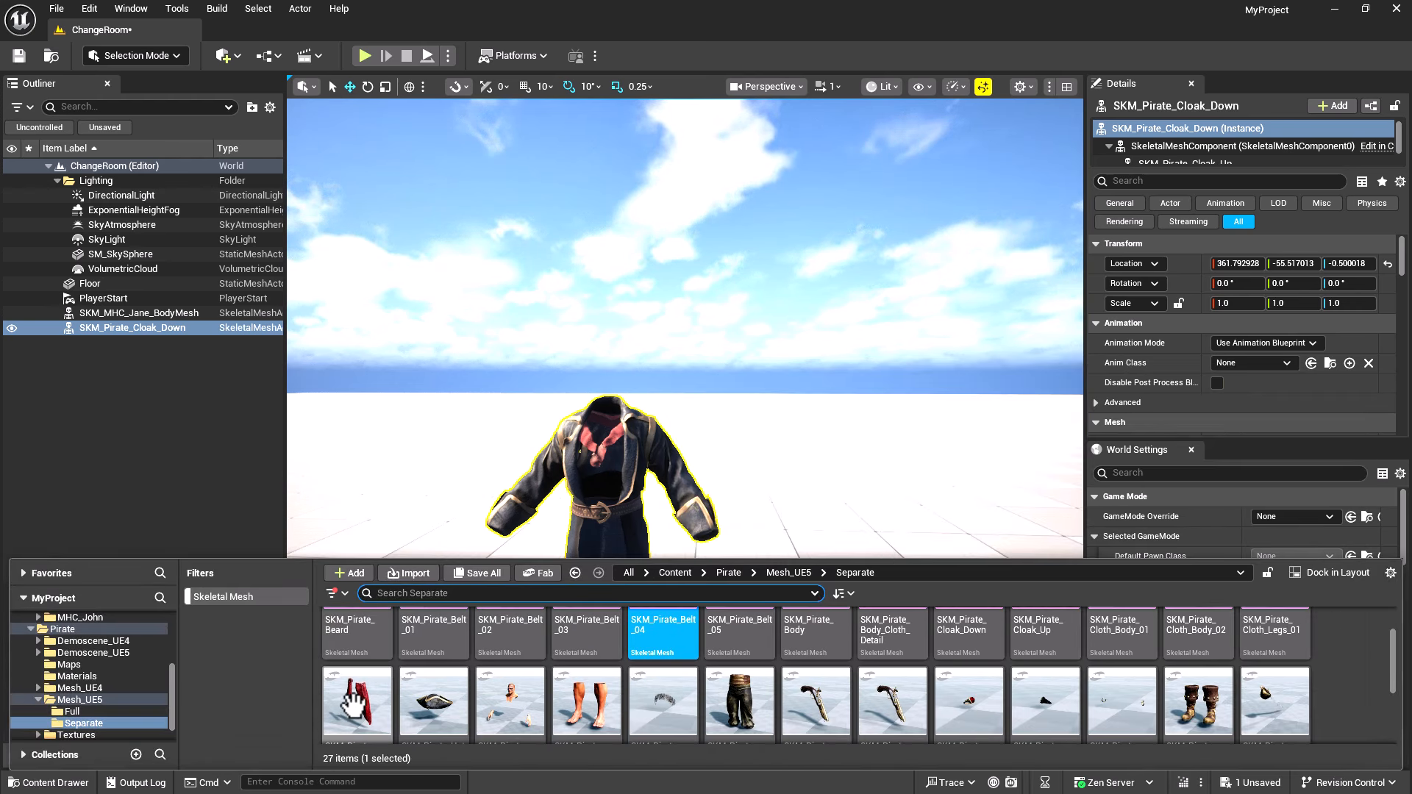
drag(353, 703, 1170, 153)
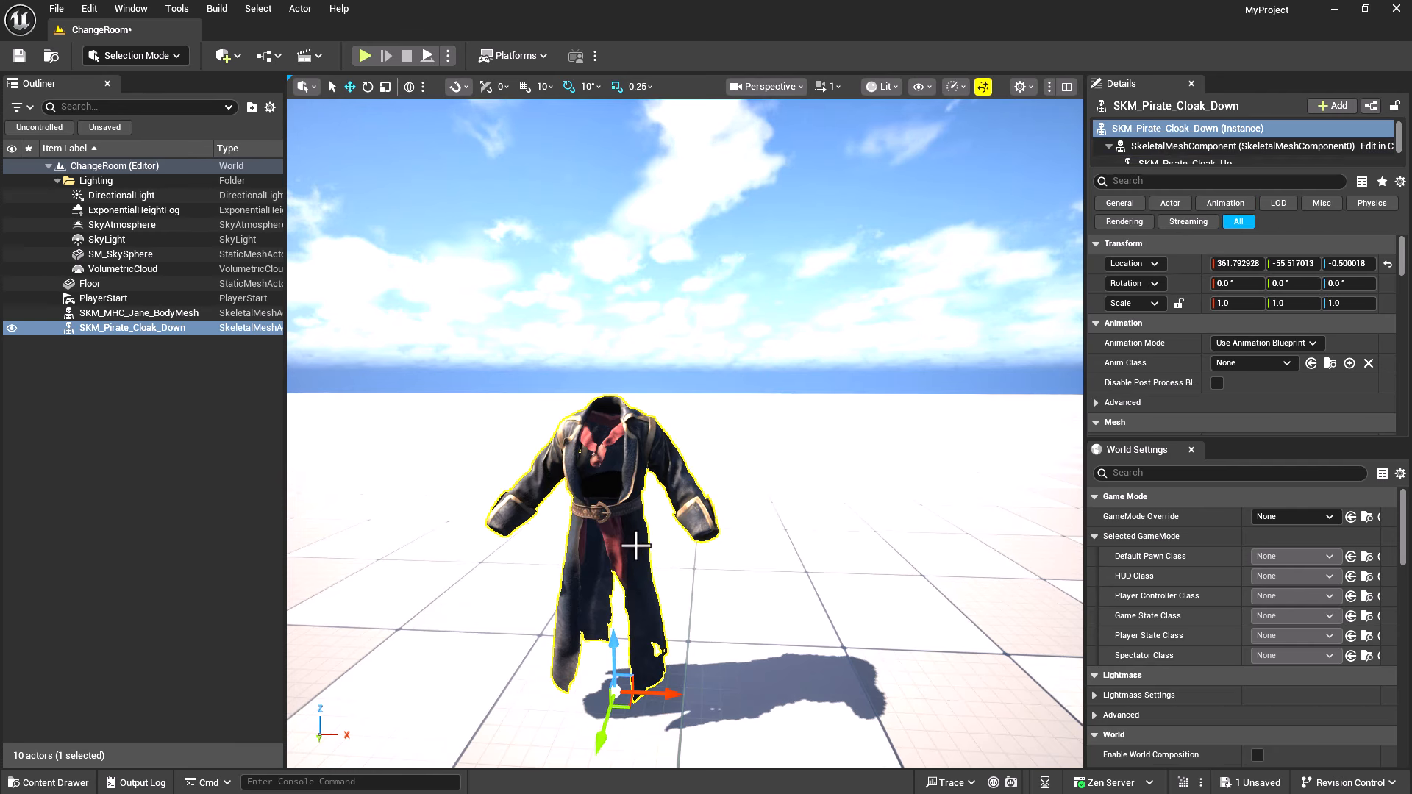
Convert the assembled cloak actor to a static mesh named SM_PirateJacket in the Content folder and save everything
right_drag(510, 603, 562, 609)
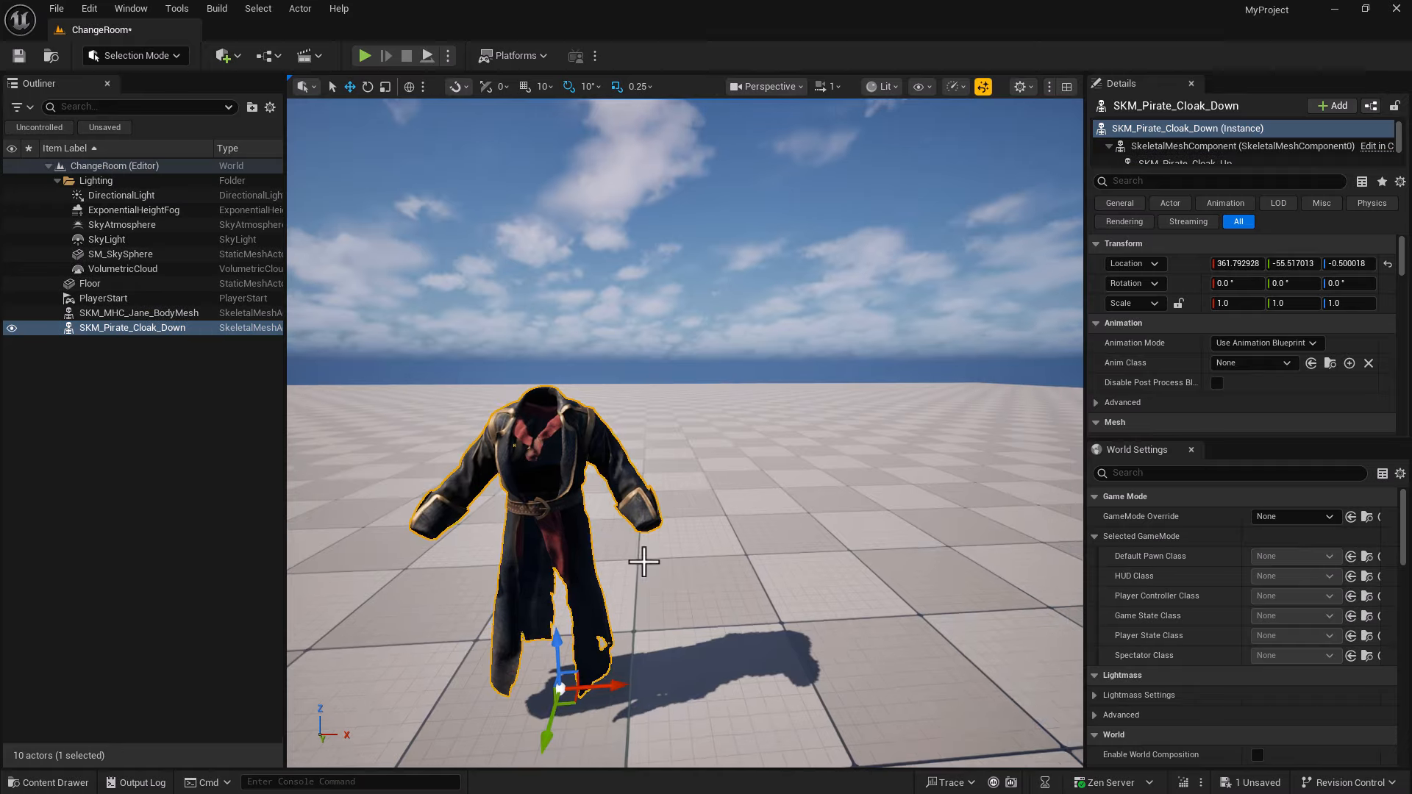
right_drag(645, 562, 639, 529)
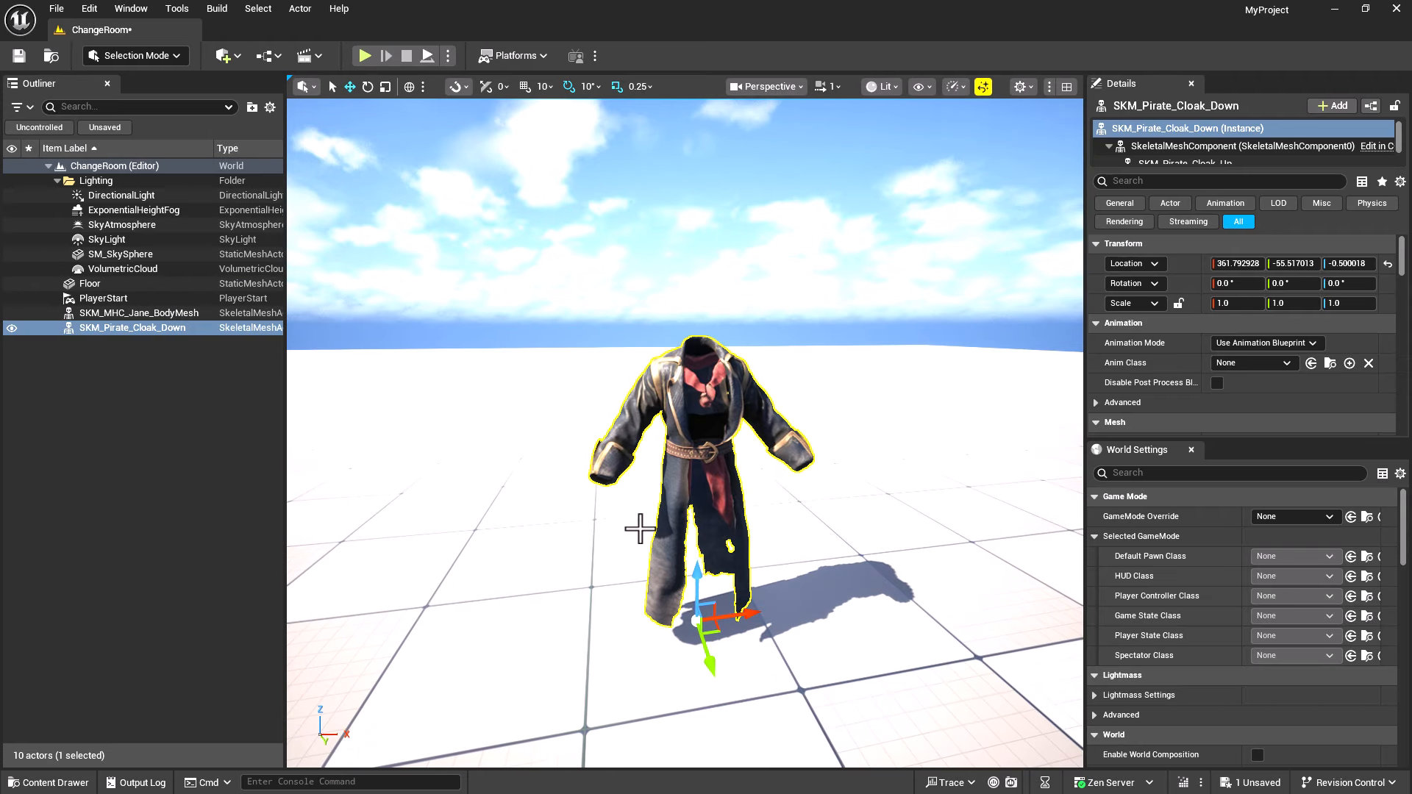
click(300, 9)
mouse_move(408, 98)
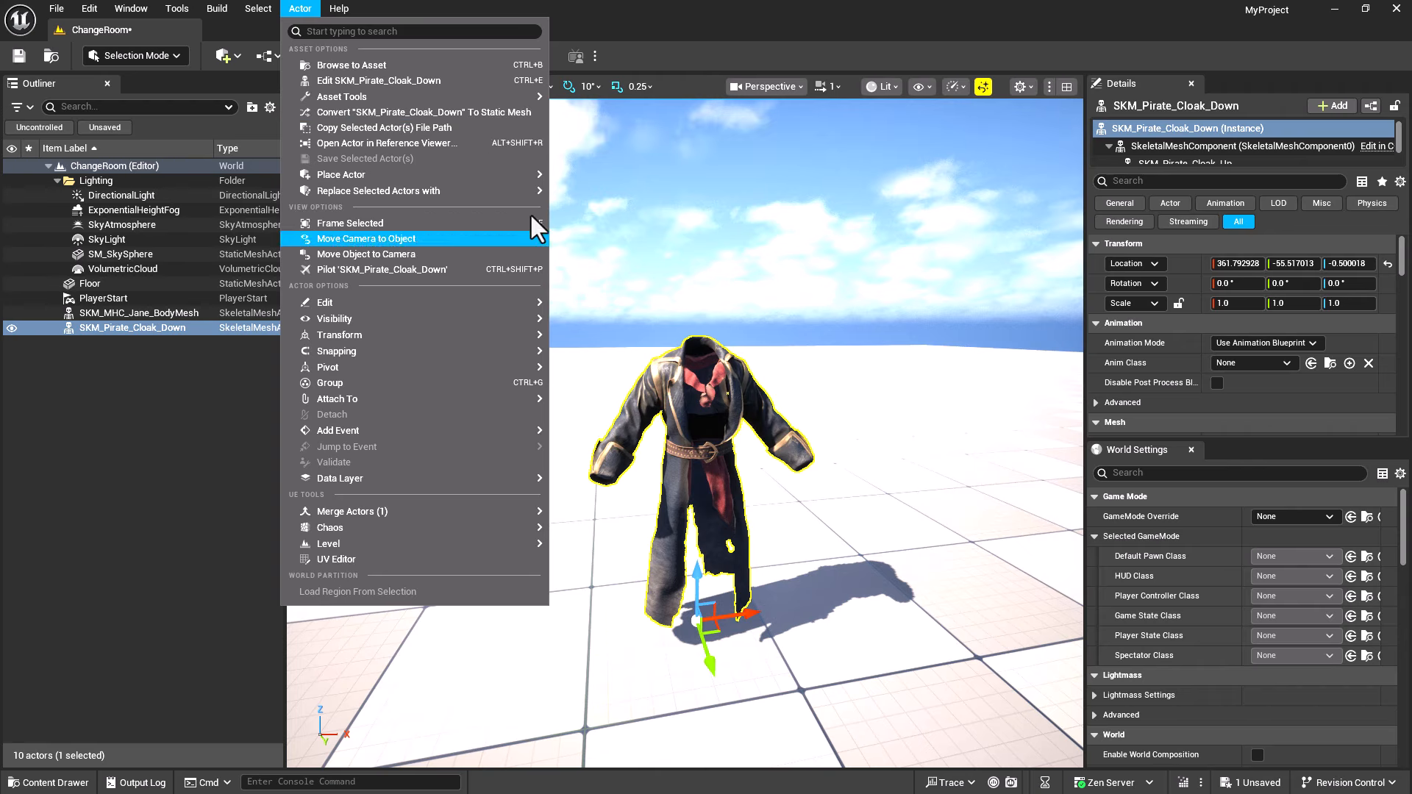
click(479, 110)
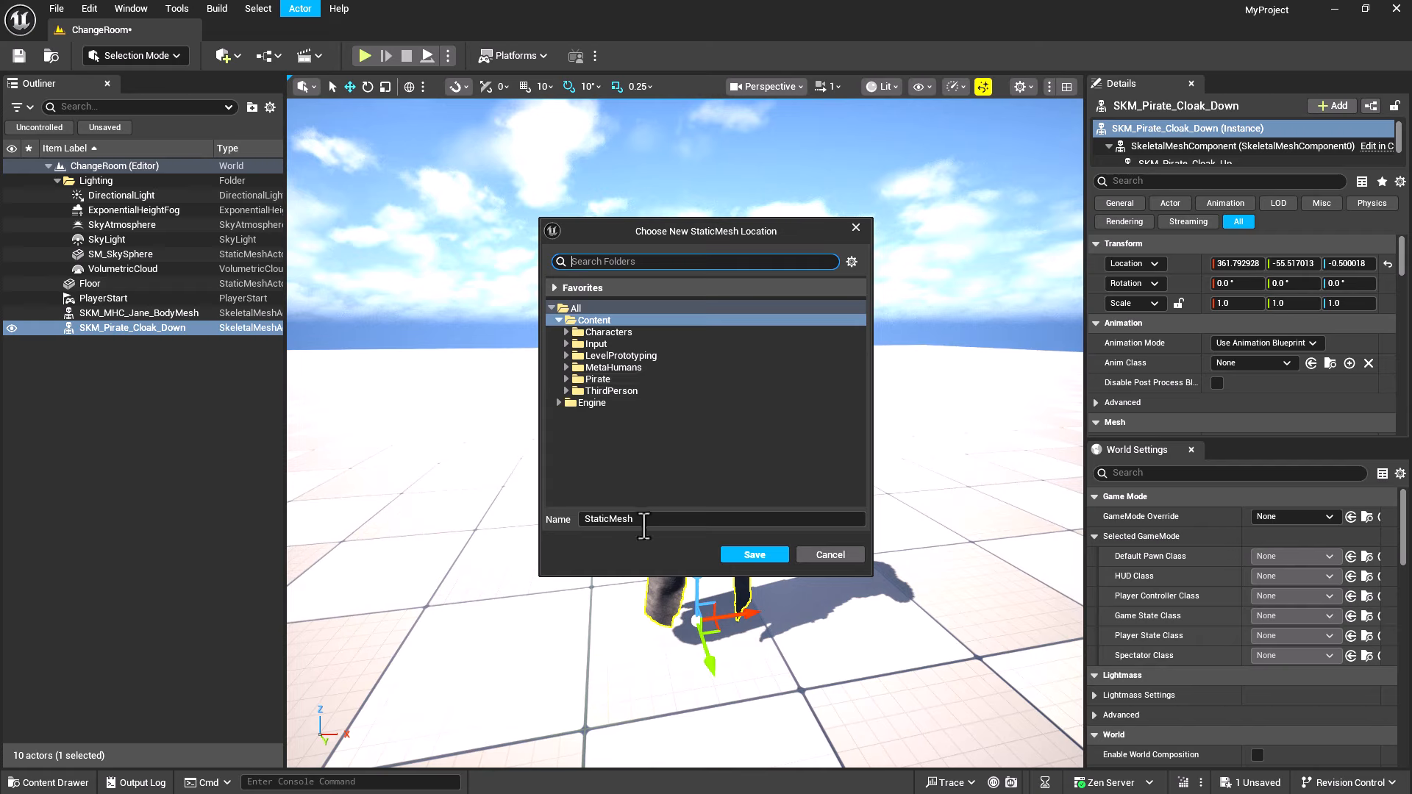
drag(644, 519, 540, 521)
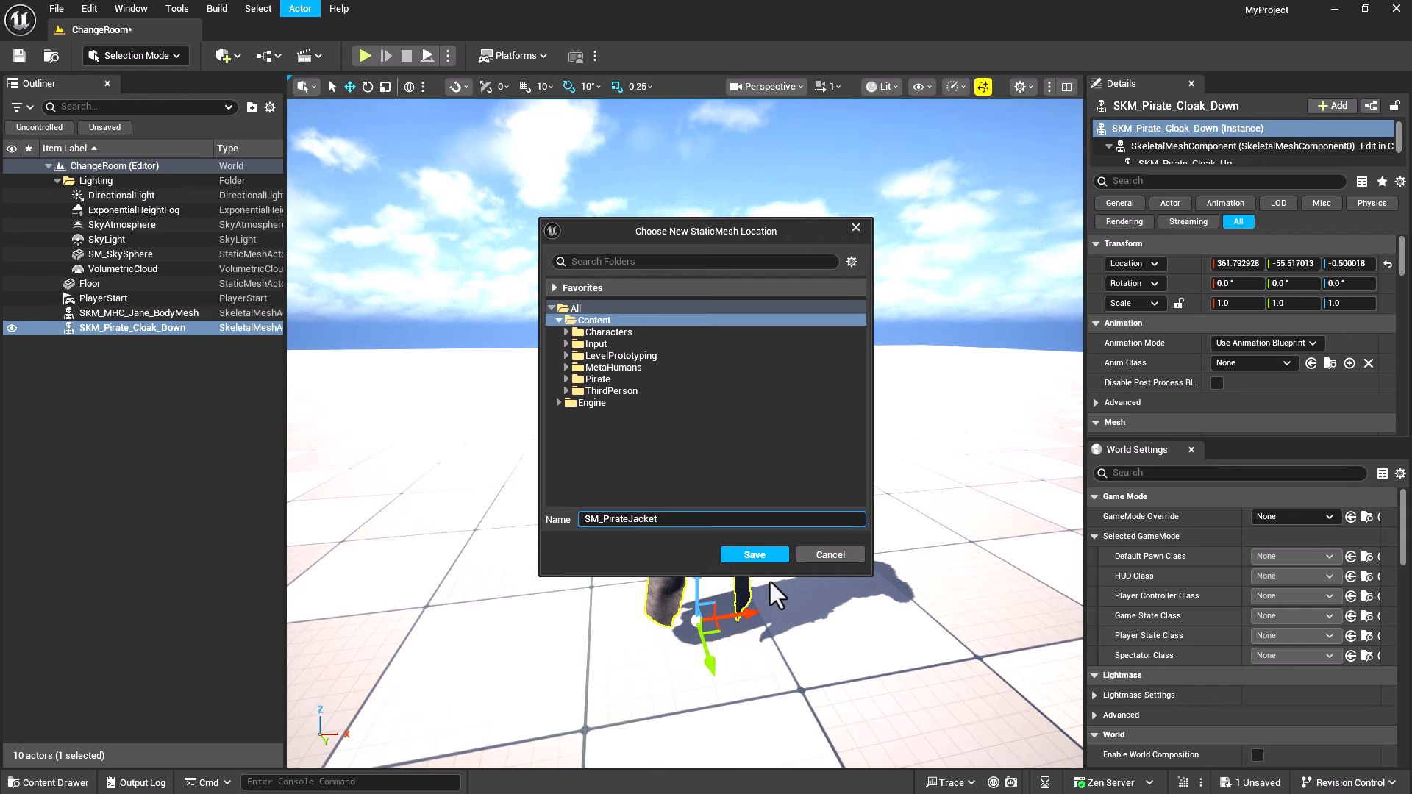
click(771, 556)
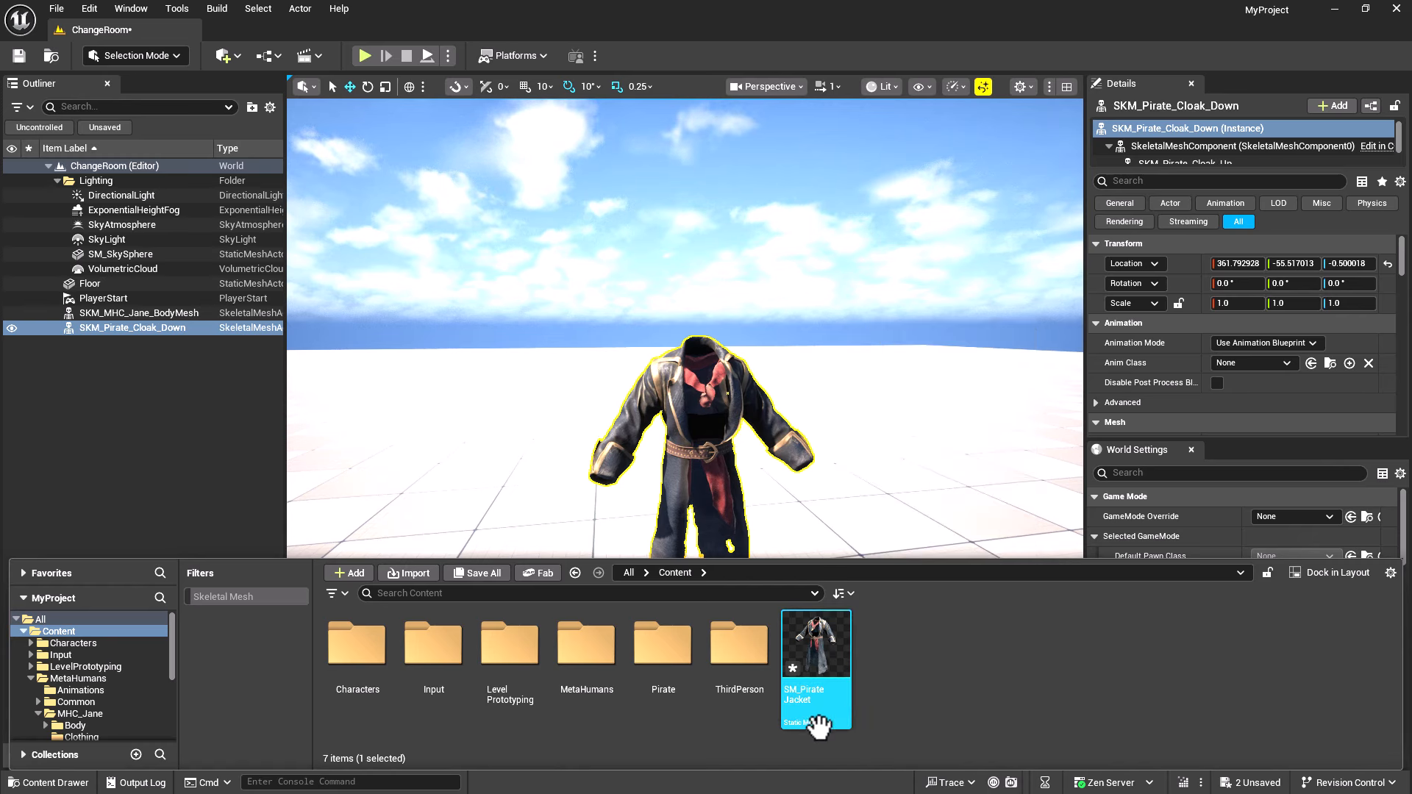
mouse_move(816, 717)
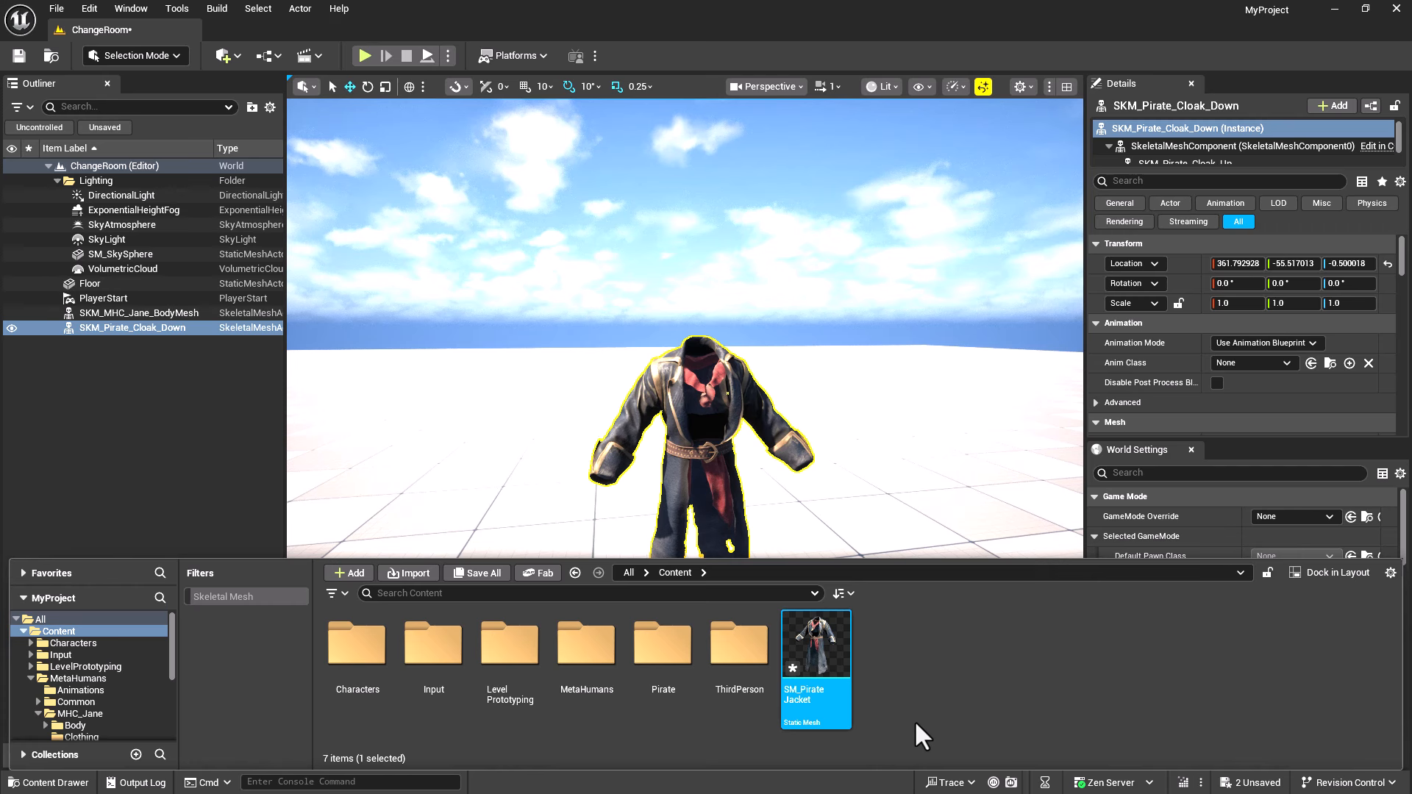
key(ctrl+shift+s)
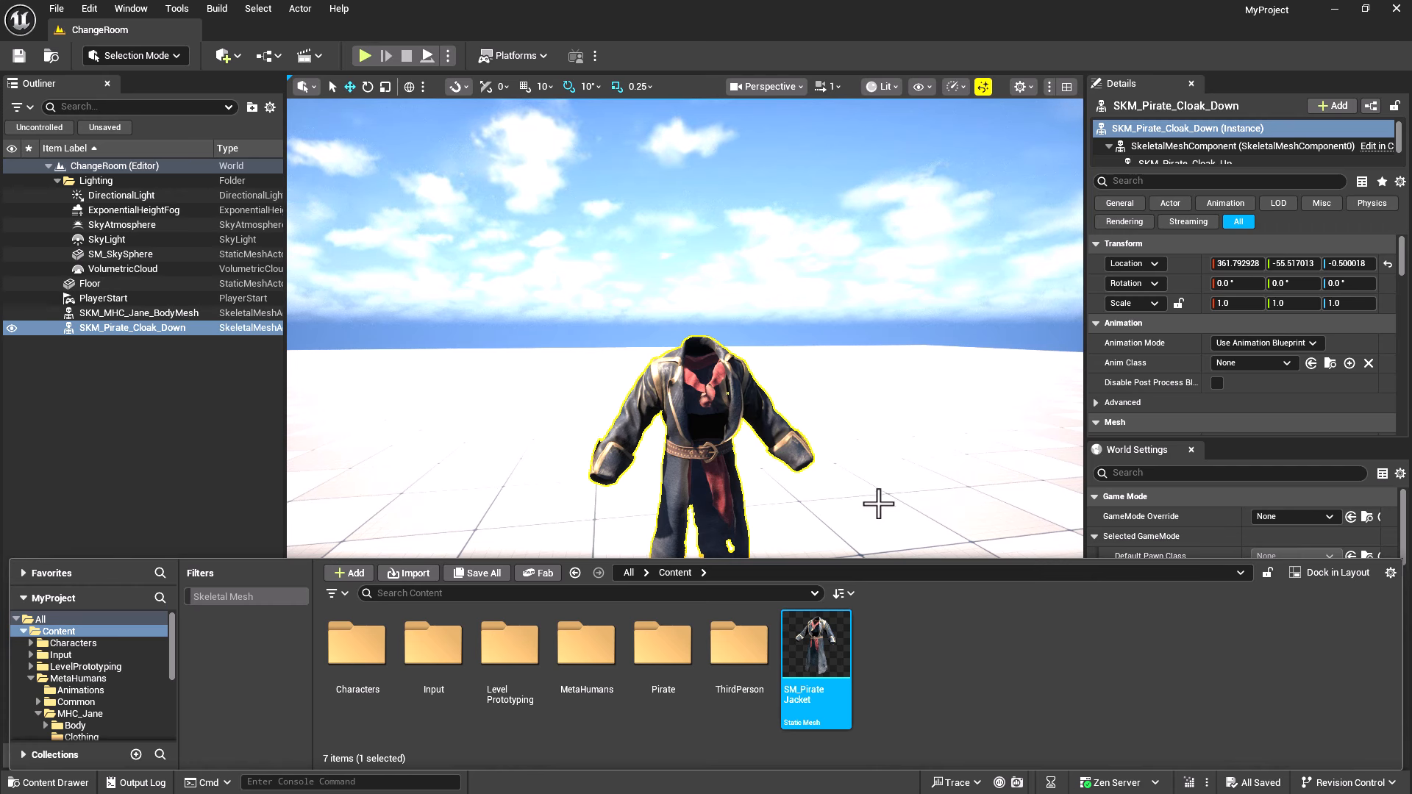
Delete the SKM_Pirate_Cloak_Down actor from the level and bring the body mesh back into view
right_drag(879, 504, 811, 339)
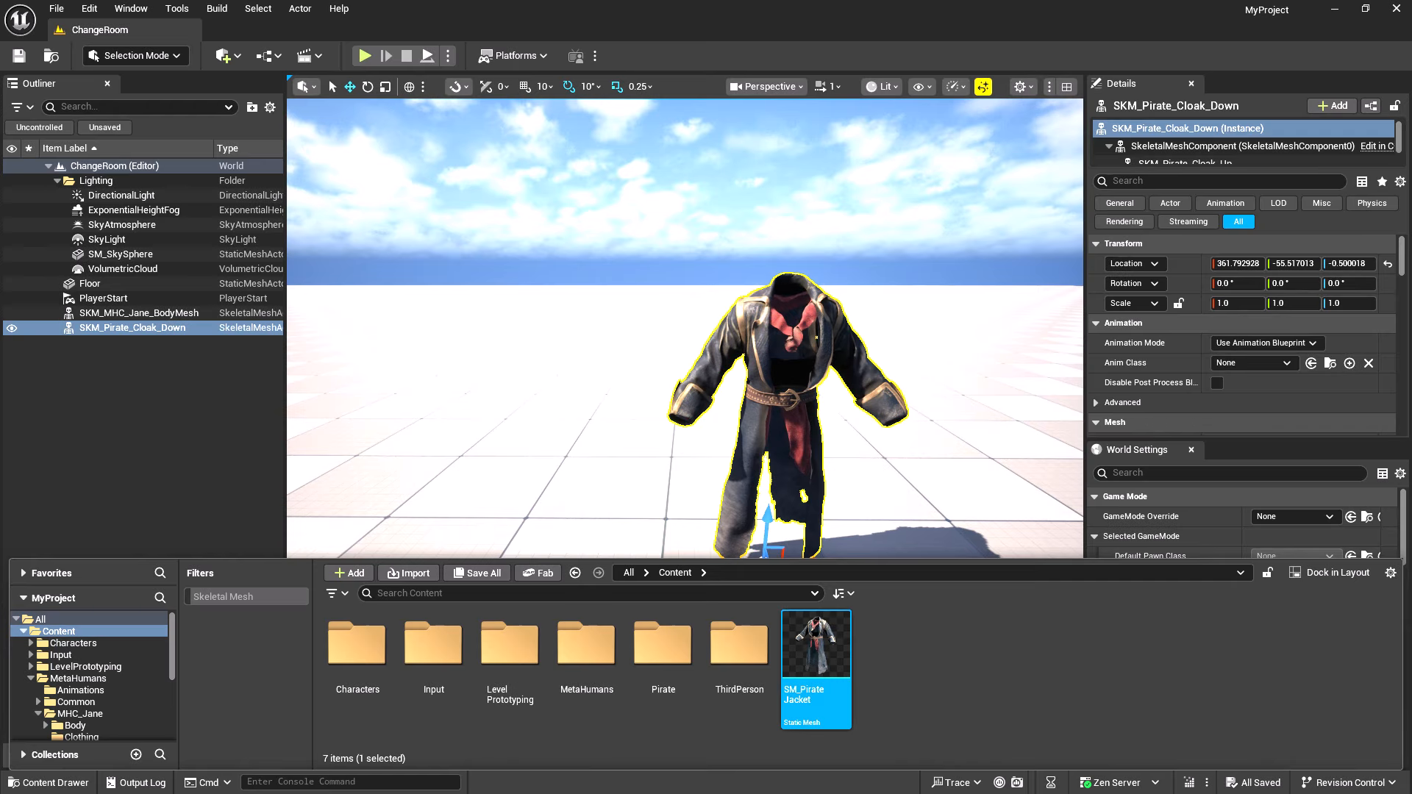
key(Delete)
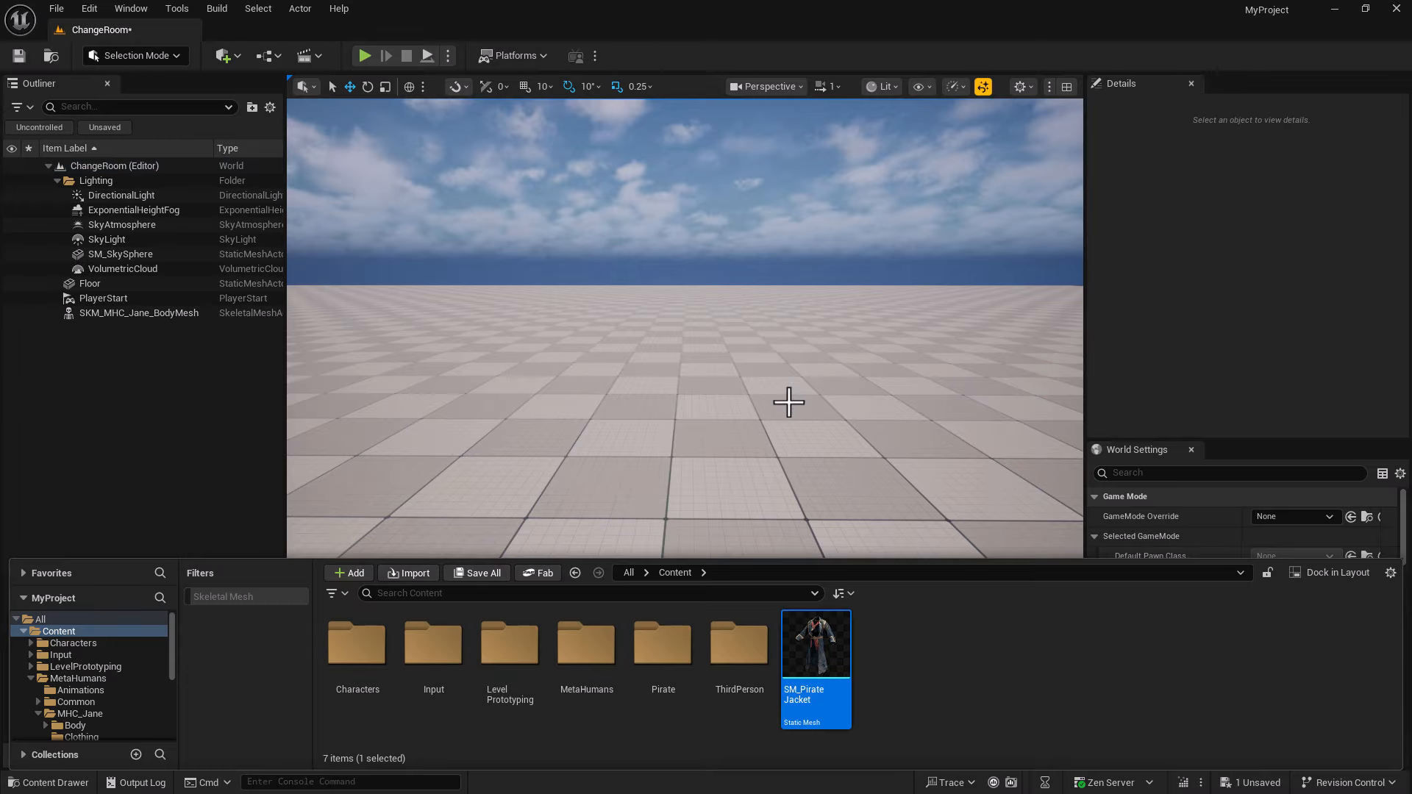
mouse_move(789, 400)
right_down()
mouse_move(790, 423)
mouse_move(793, 384)
mouse_move(774, 385)
mouse_move(765, 428)
mouse_move(768, 398)
right_up()
key(s)
key(w)
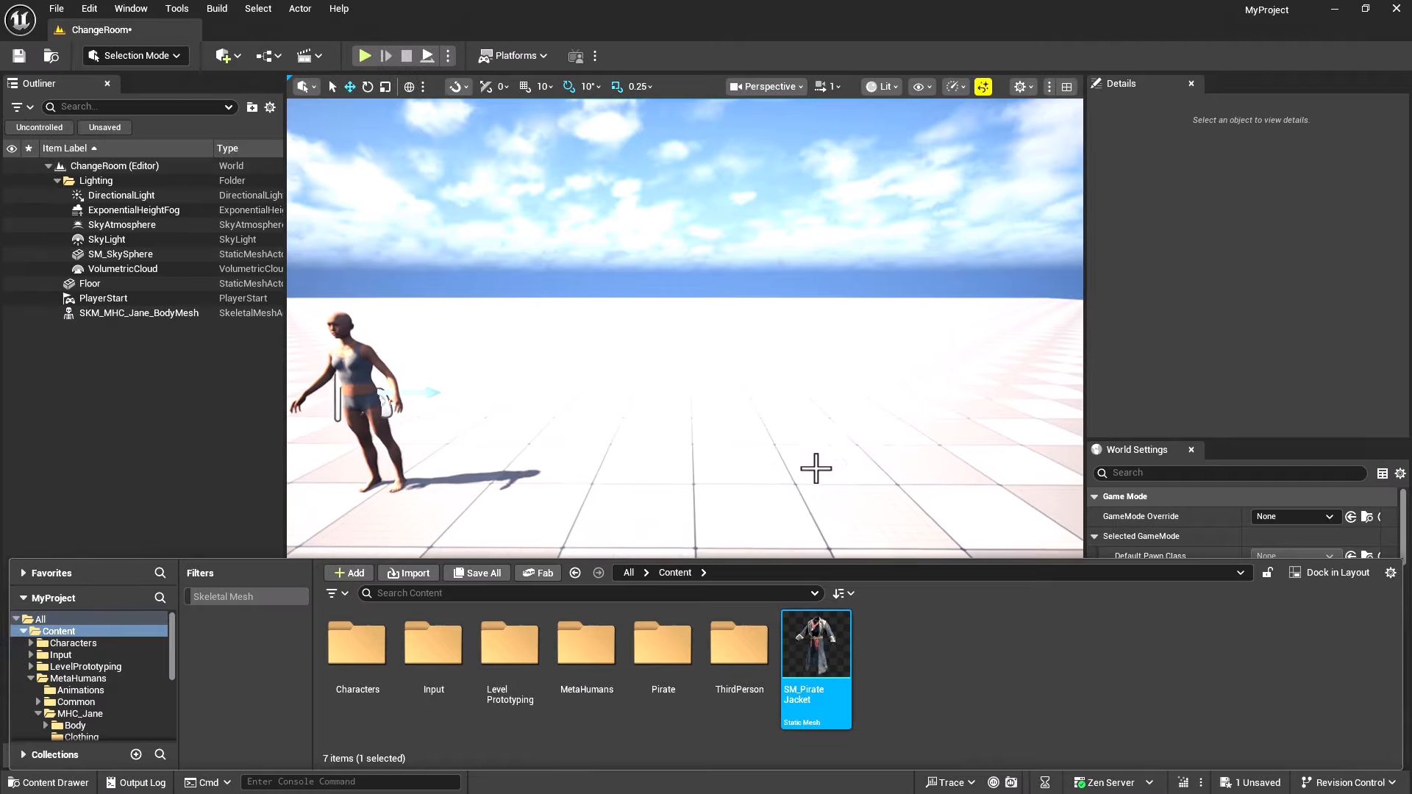
Place SM_PirateJacket in the level and reset its location to 0, 0, 0 so it sits on the body mesh
drag(827, 625, 788, 515)
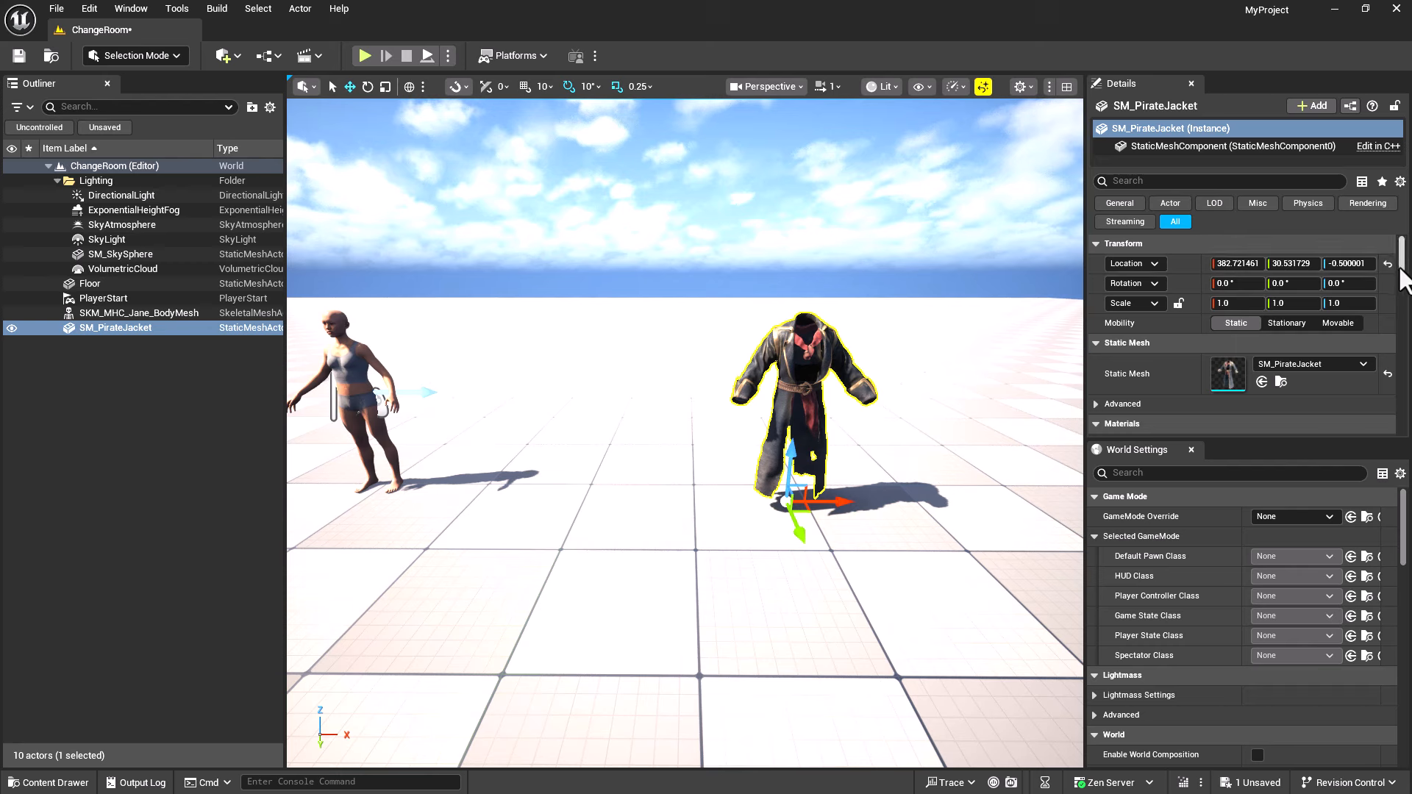
click(1389, 263)
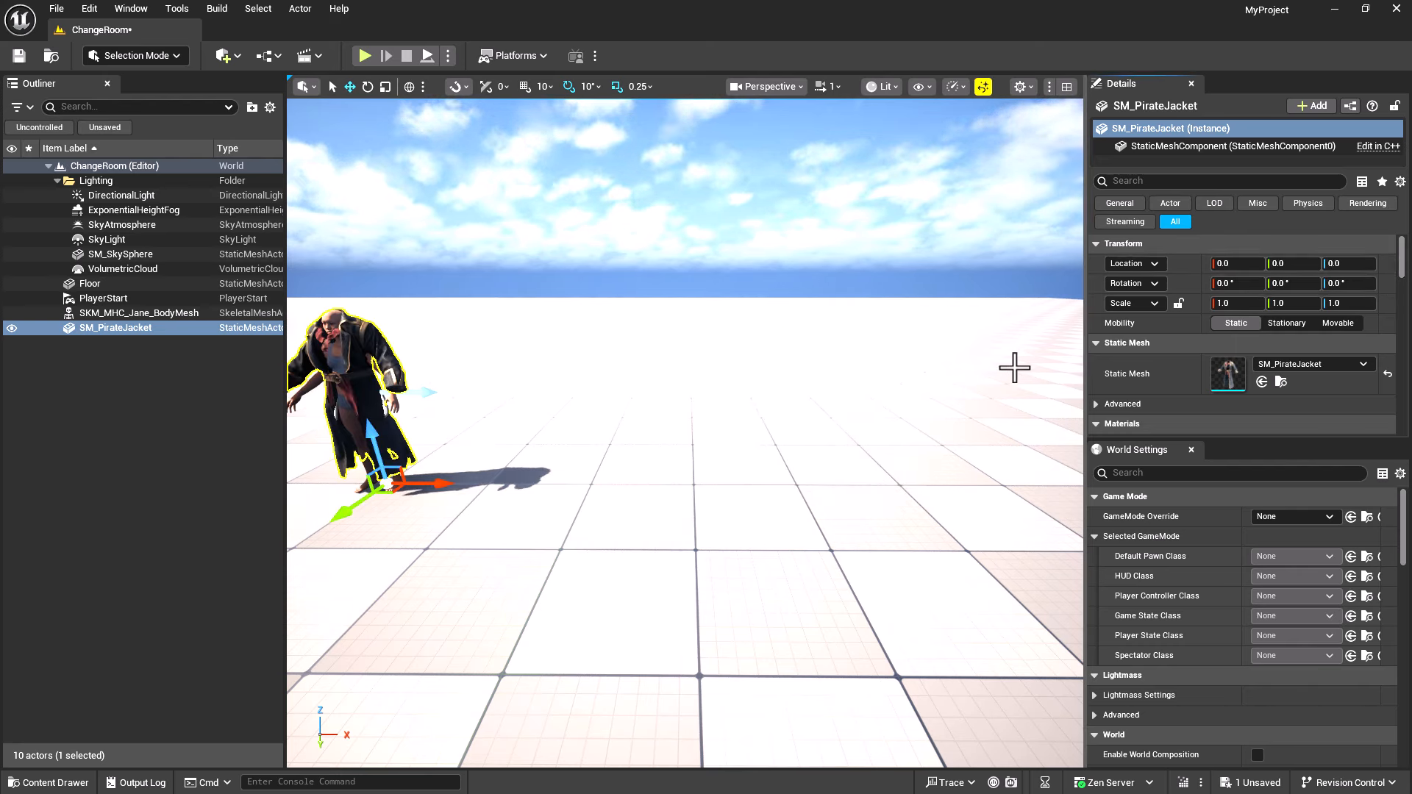
Lock the jacket's scale proportions and set its scale uniformly to 0.9
mouse_move(722, 522)
right_down()
mouse_move(744, 507)
mouse_move(710, 499)
right_up()
key(a)
scroll(739, 508, down, 3)
key(w)
key(w)
key(s)
key(a)
key(d)
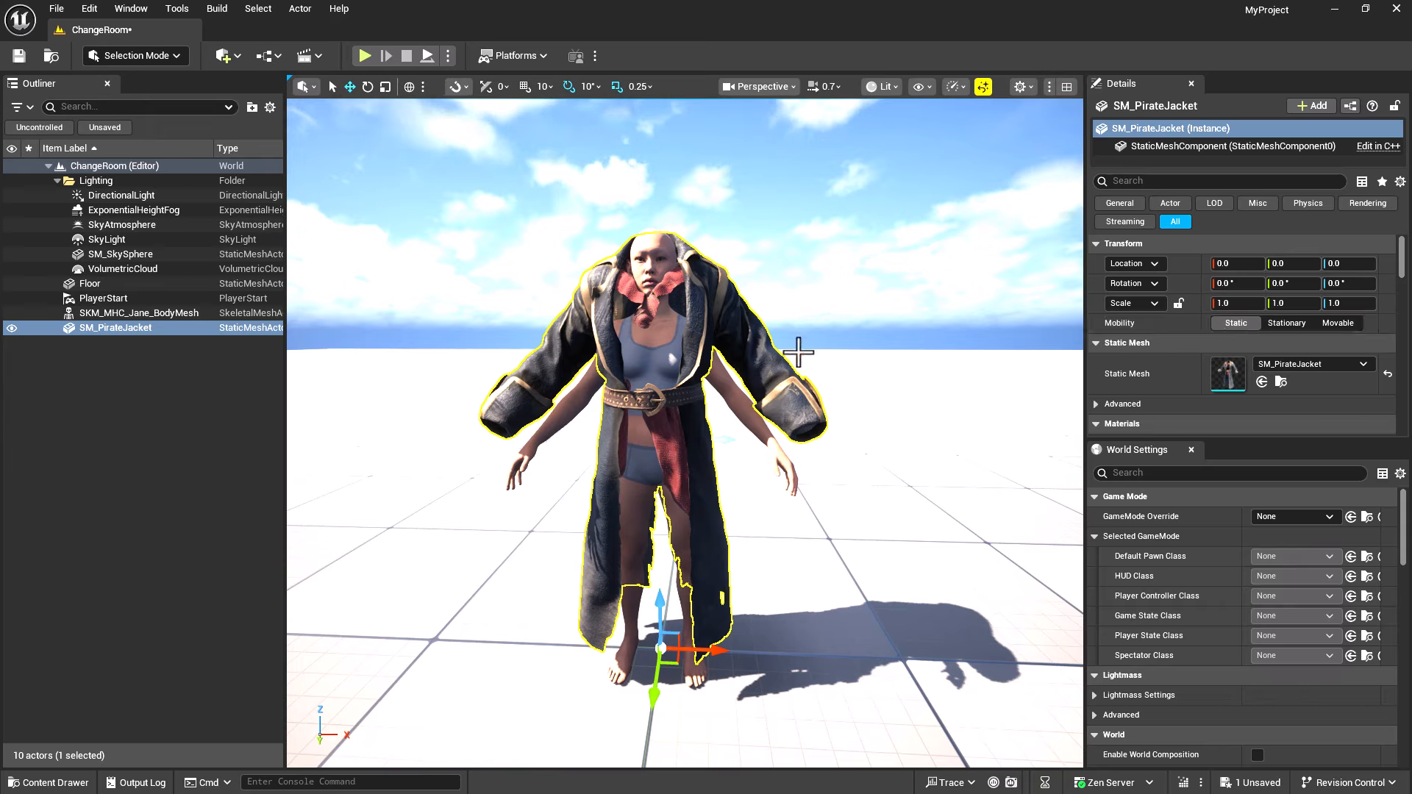
click(147, 328)
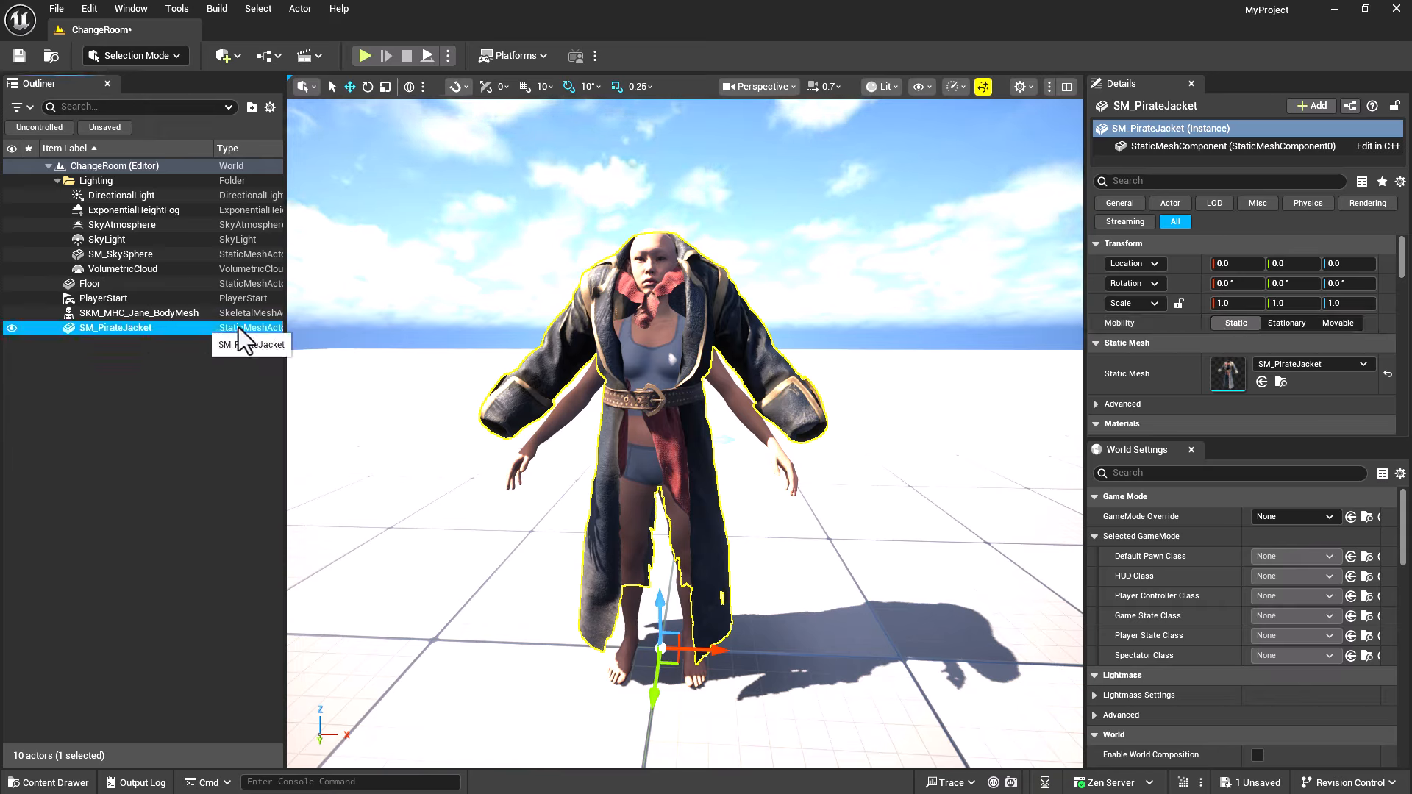
click(1179, 303)
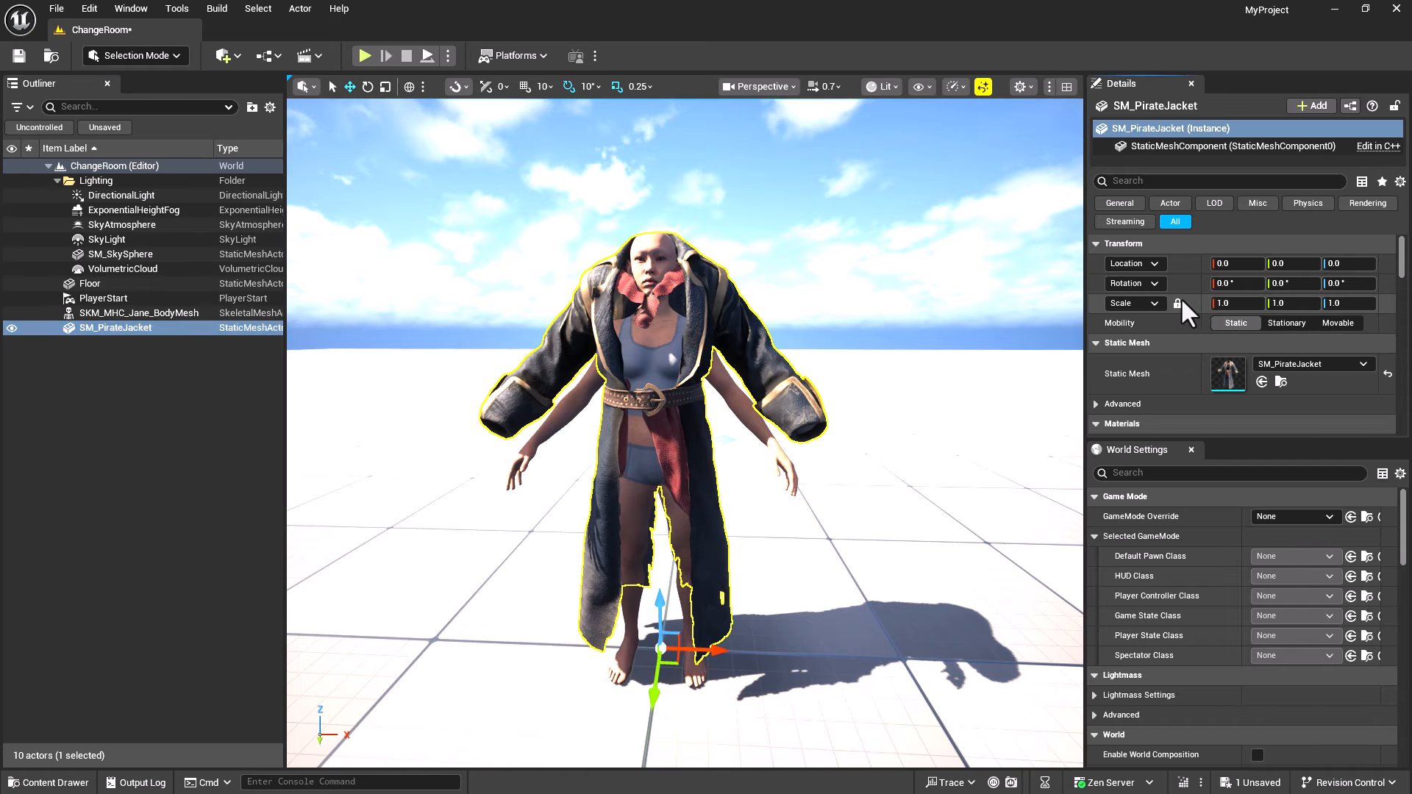
click(1240, 303)
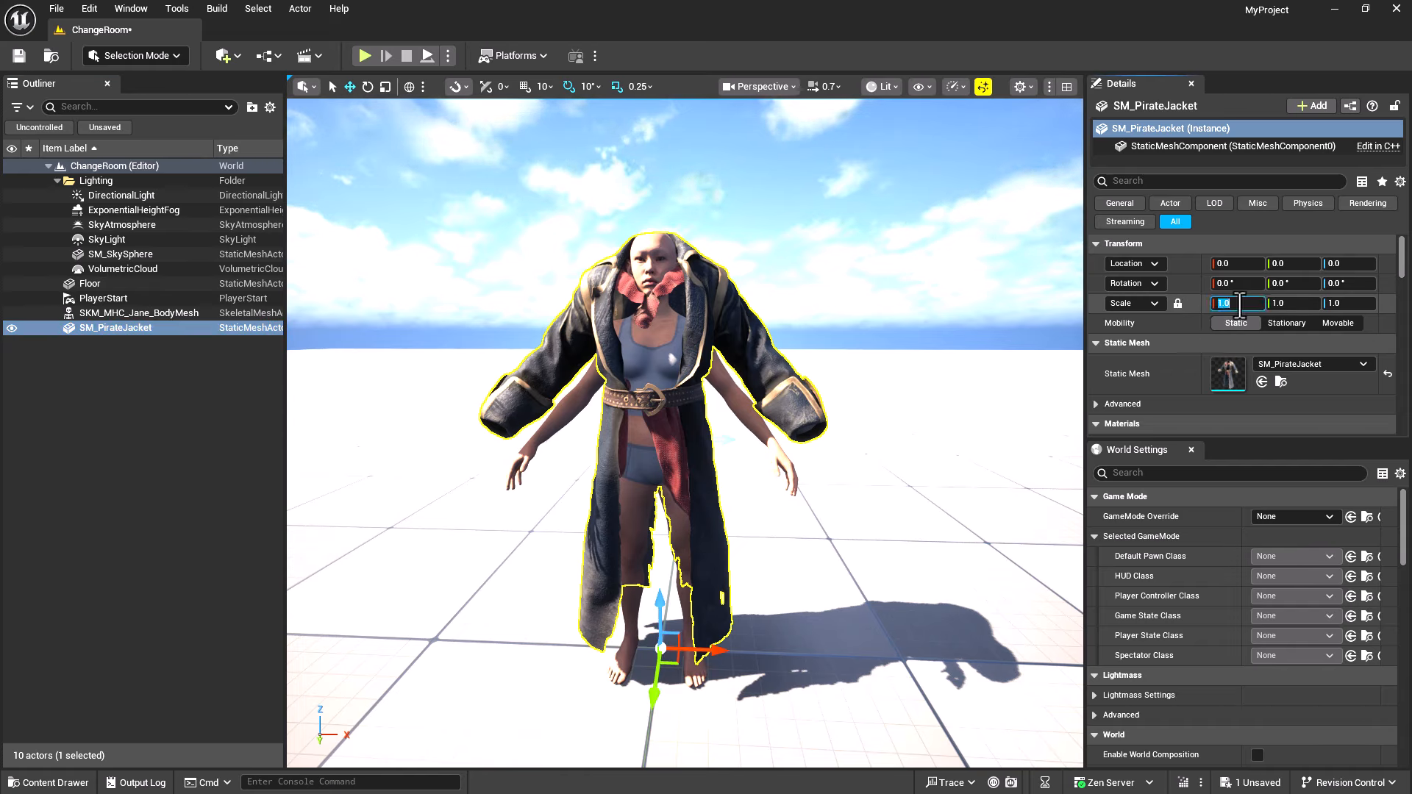
text(.9)
key(Return)
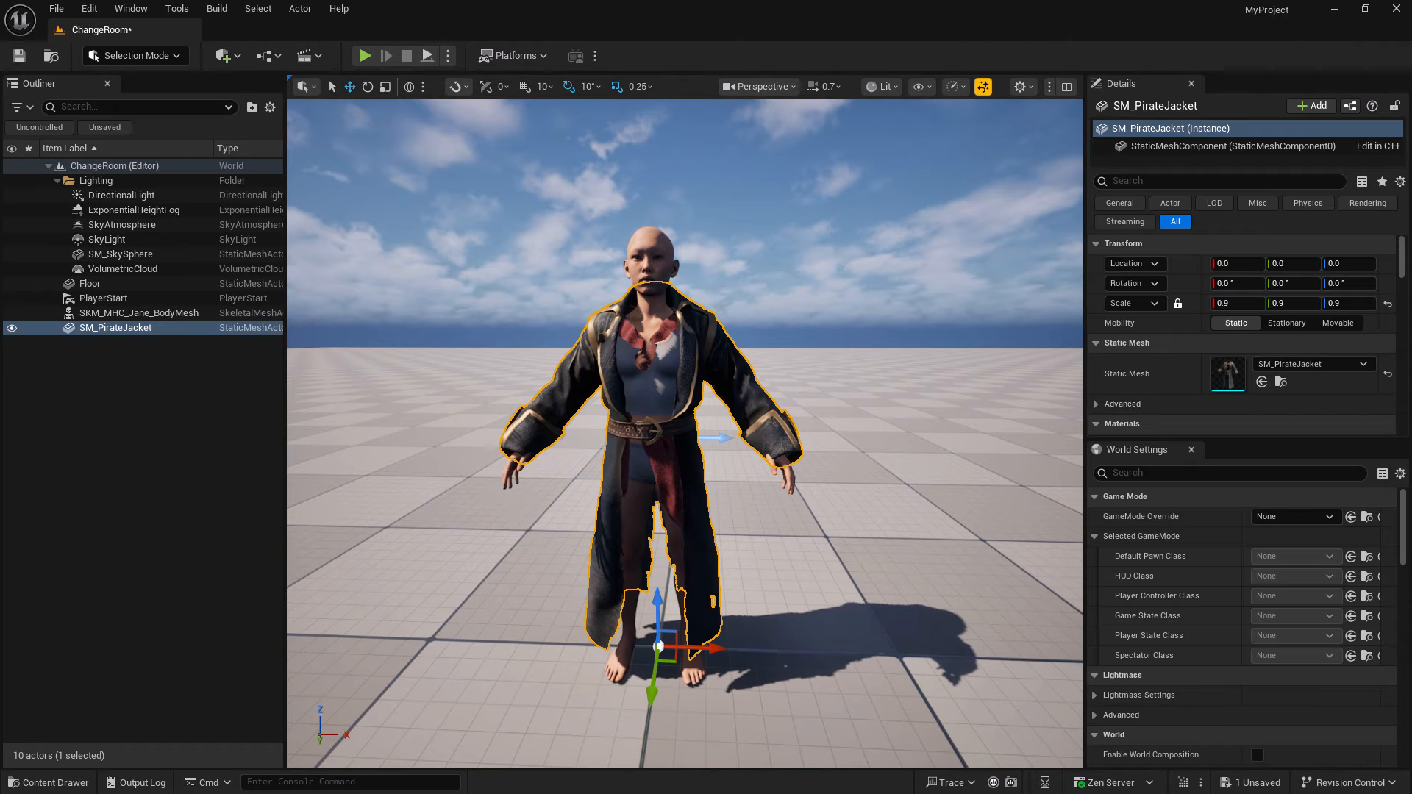
Unlock the jacket's scale proportions and set only its Y scale to 1.0
right_drag(703, 500, 450, 479)
key(w)
key(d)
key(d)
key(w)
key(s)
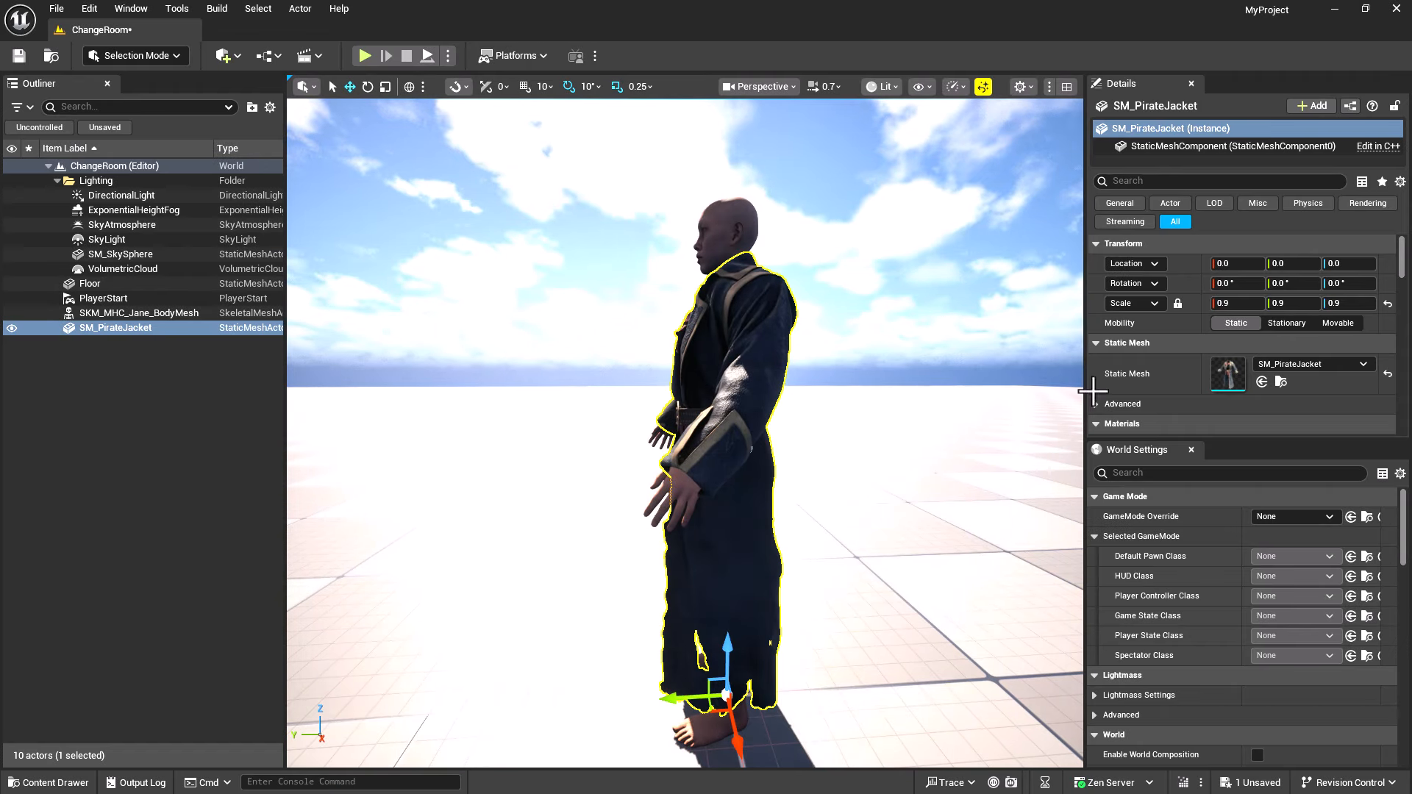
click(1179, 304)
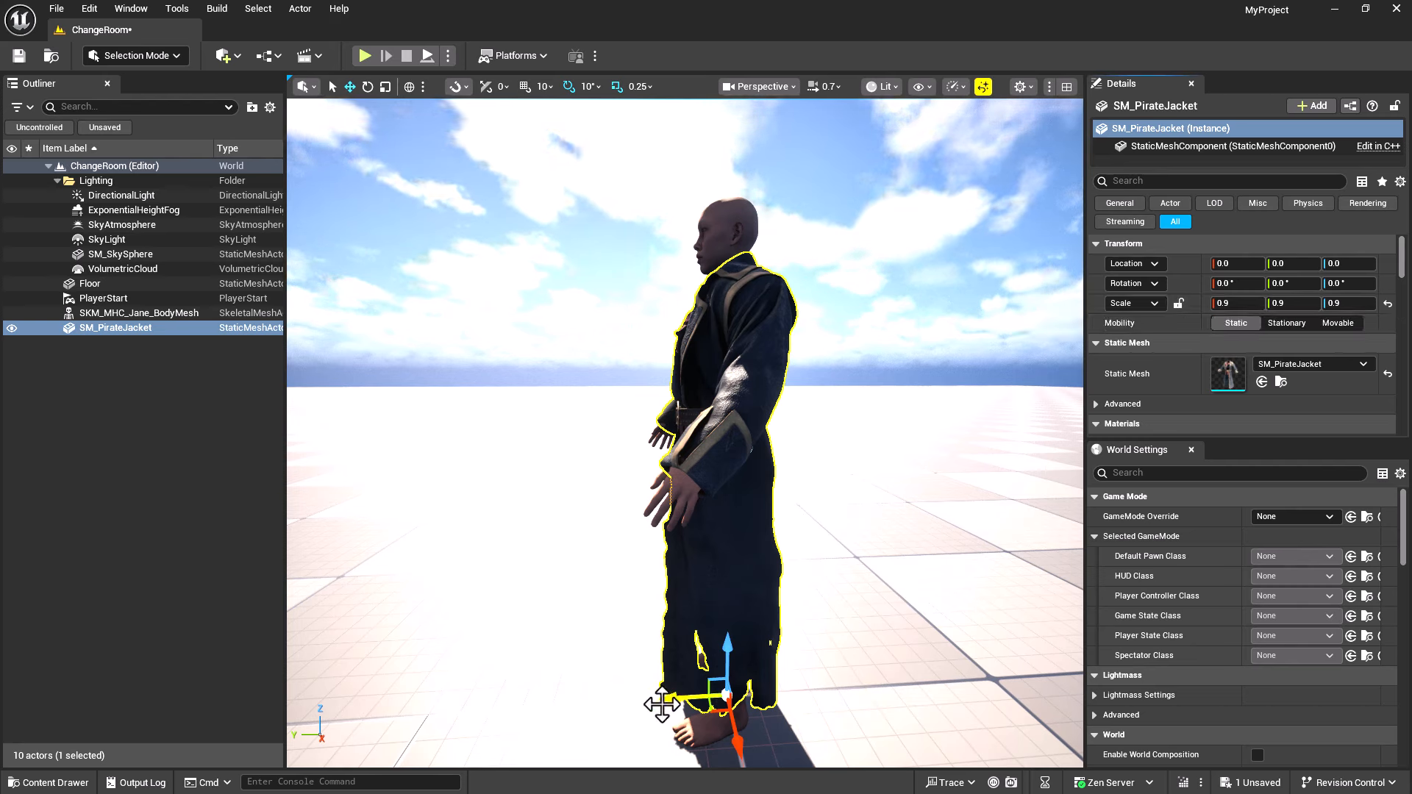
click(1288, 306)
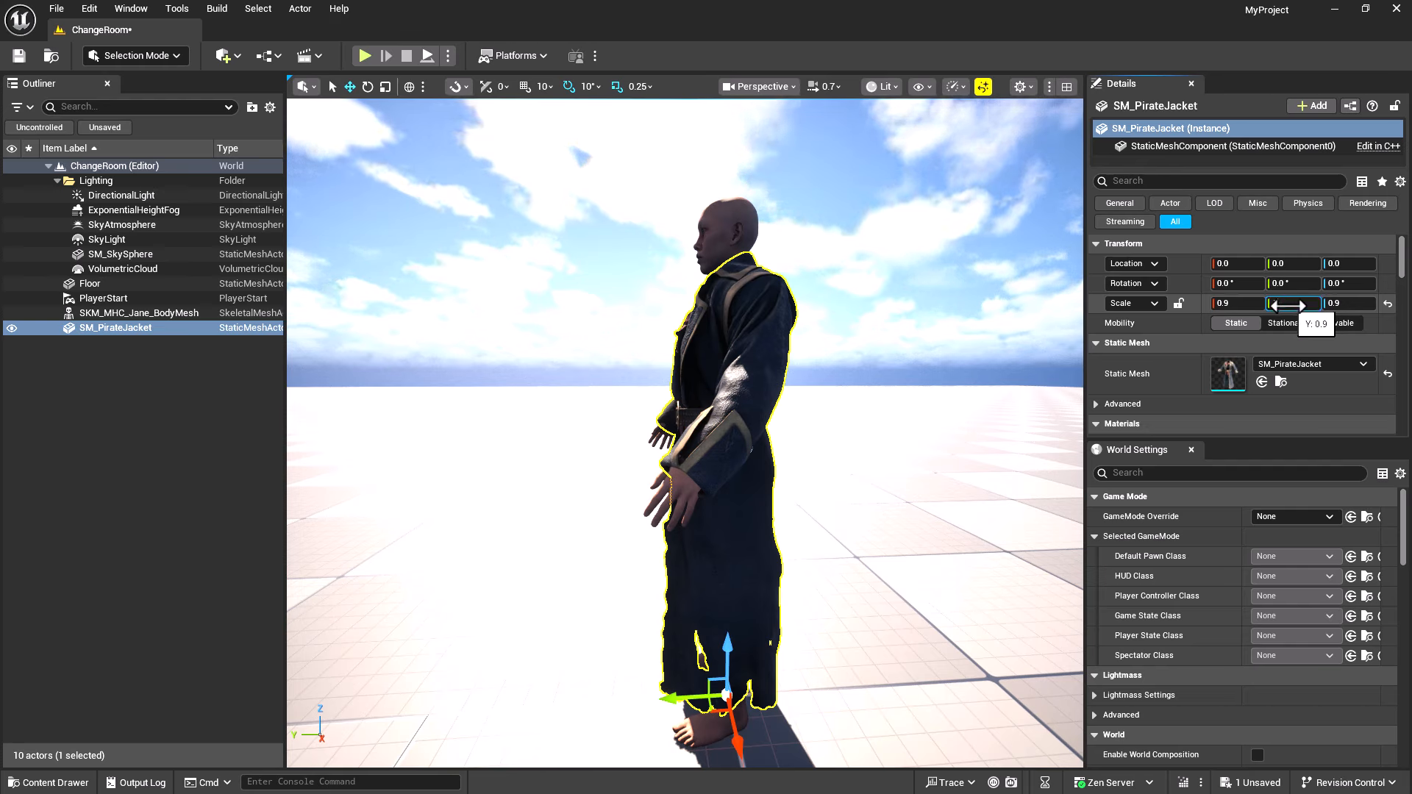
text(1)
key(Return)
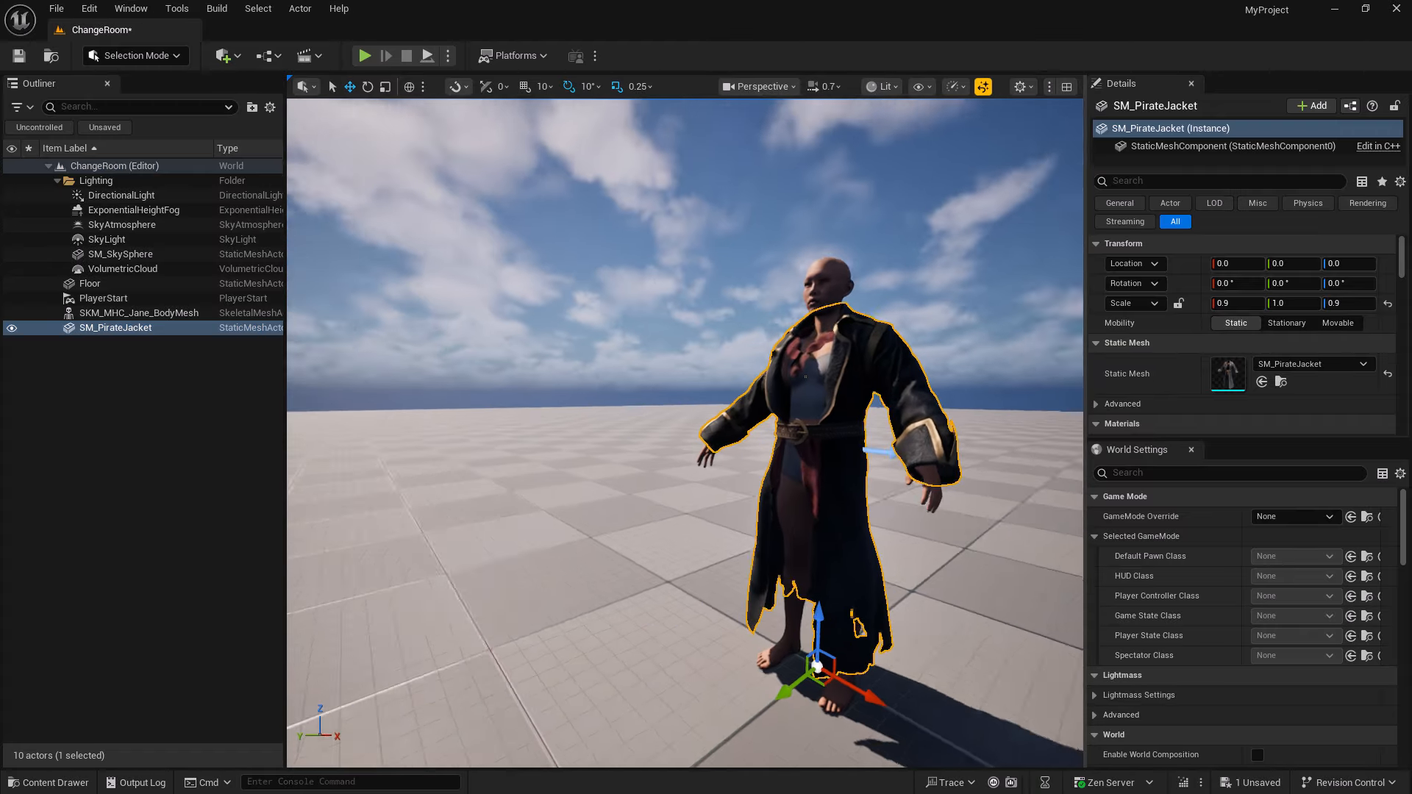
Check the jacket's fit around the chest and waist up close and save the ChangeRoom level
right_drag(685, 433, 699, 471)
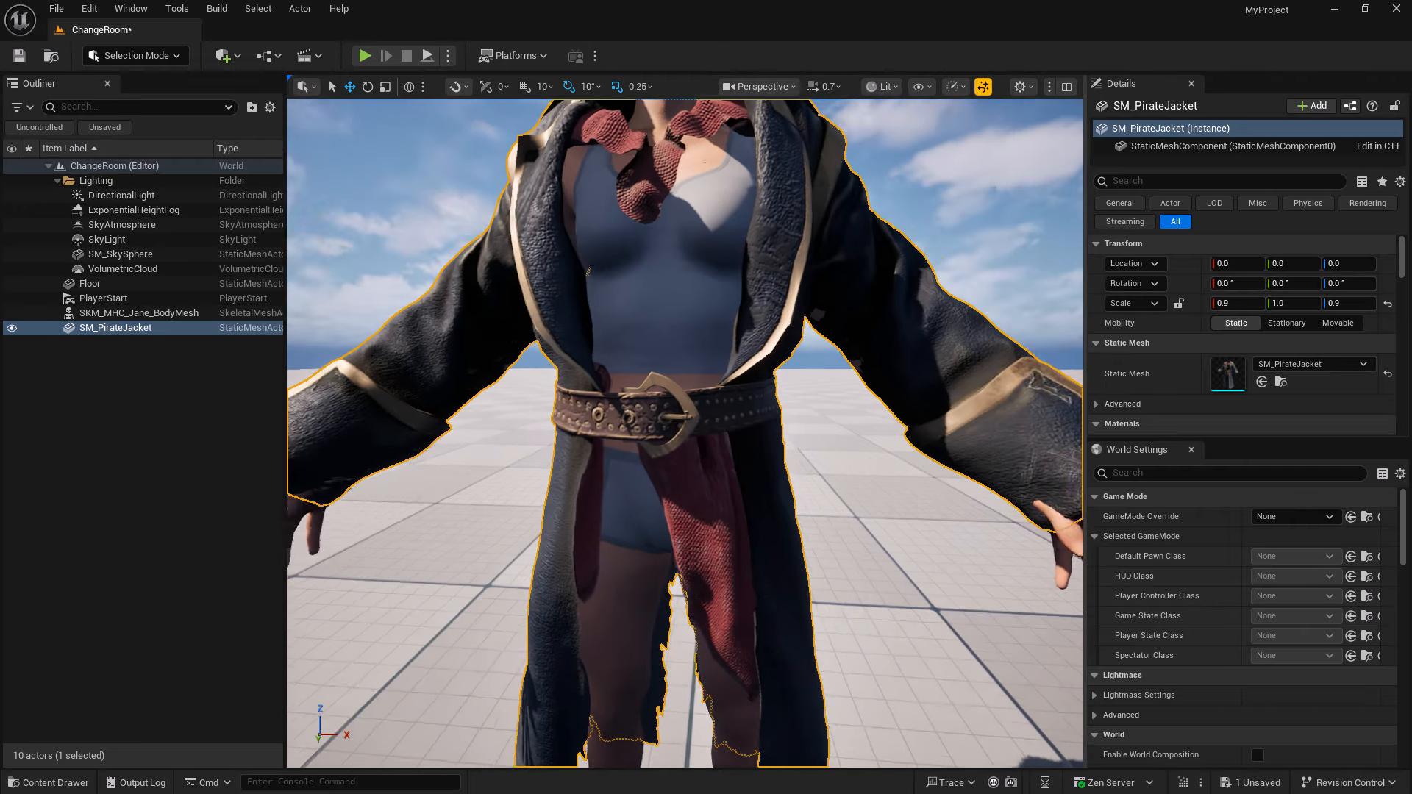
right_drag(706, 434, 728, 434)
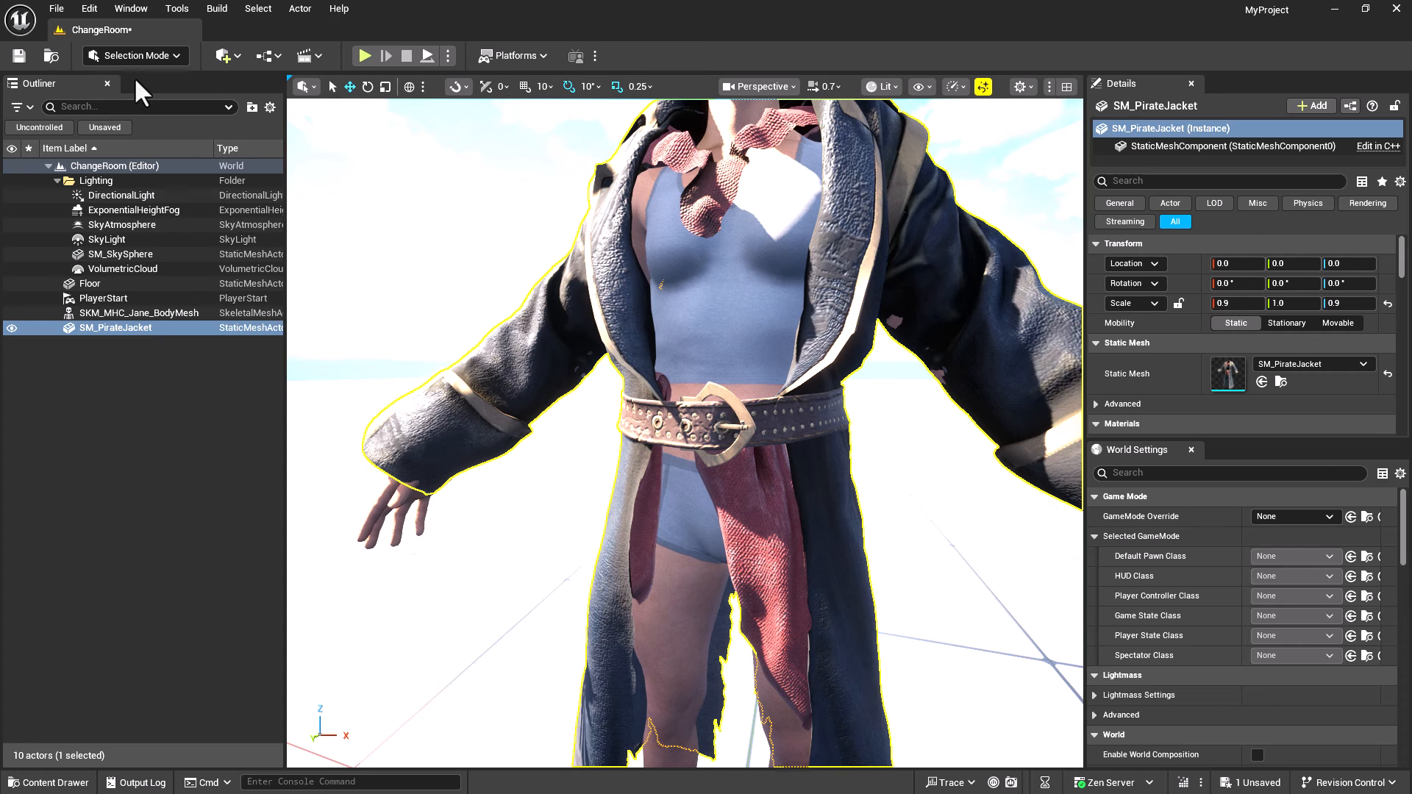
click(22, 53)
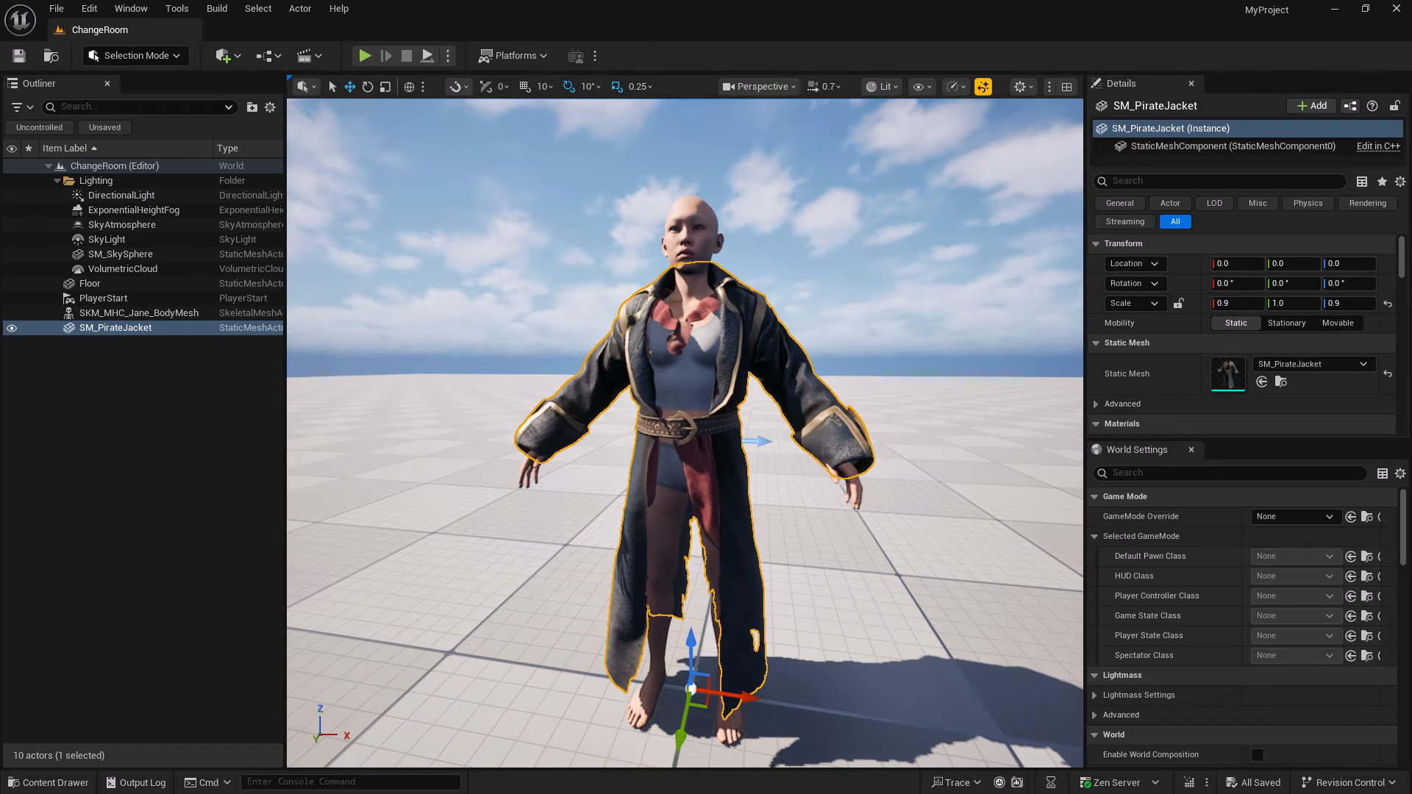
Try a Z scale of 0.88 on the jacket and set it back to 0.9
right_drag(684, 434, 647, 441)
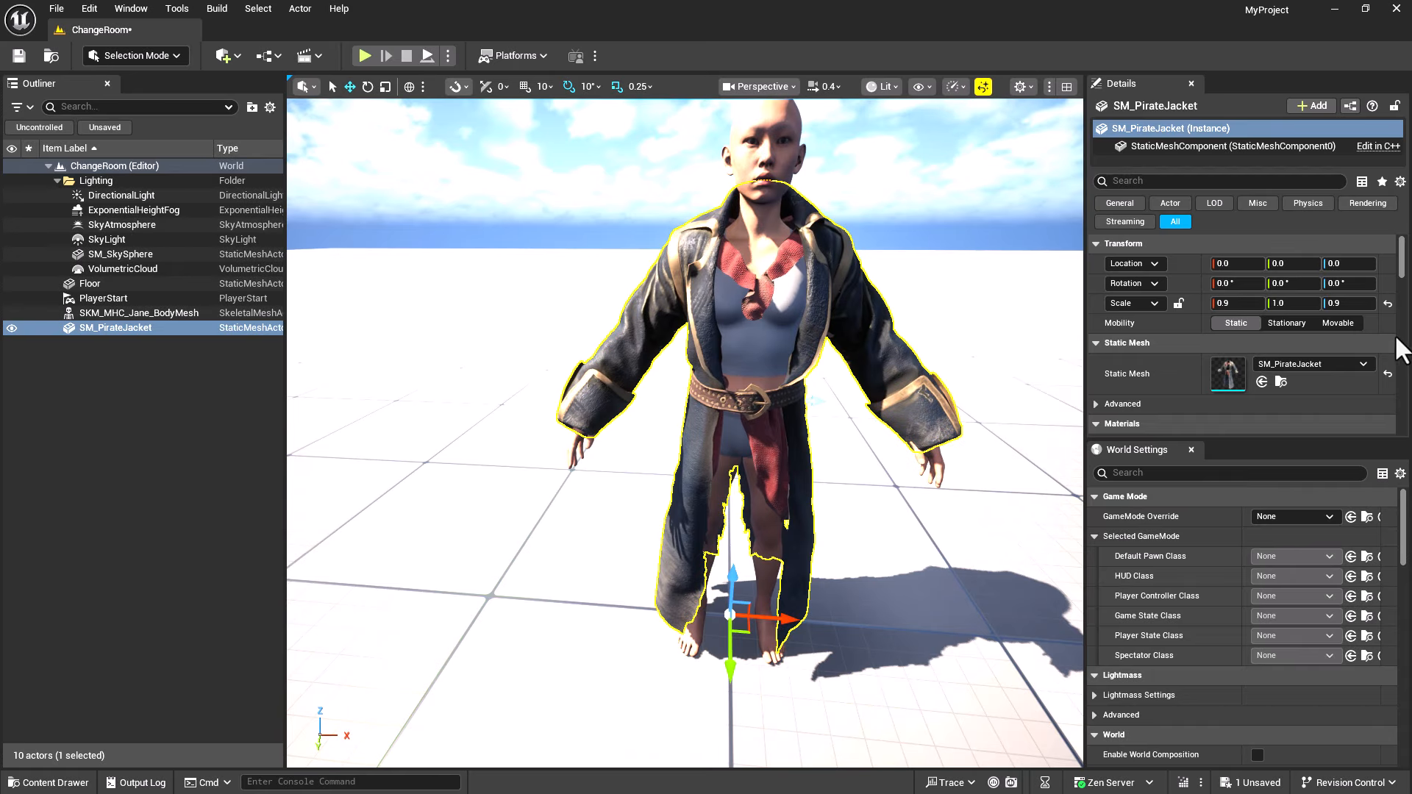
click(1349, 305)
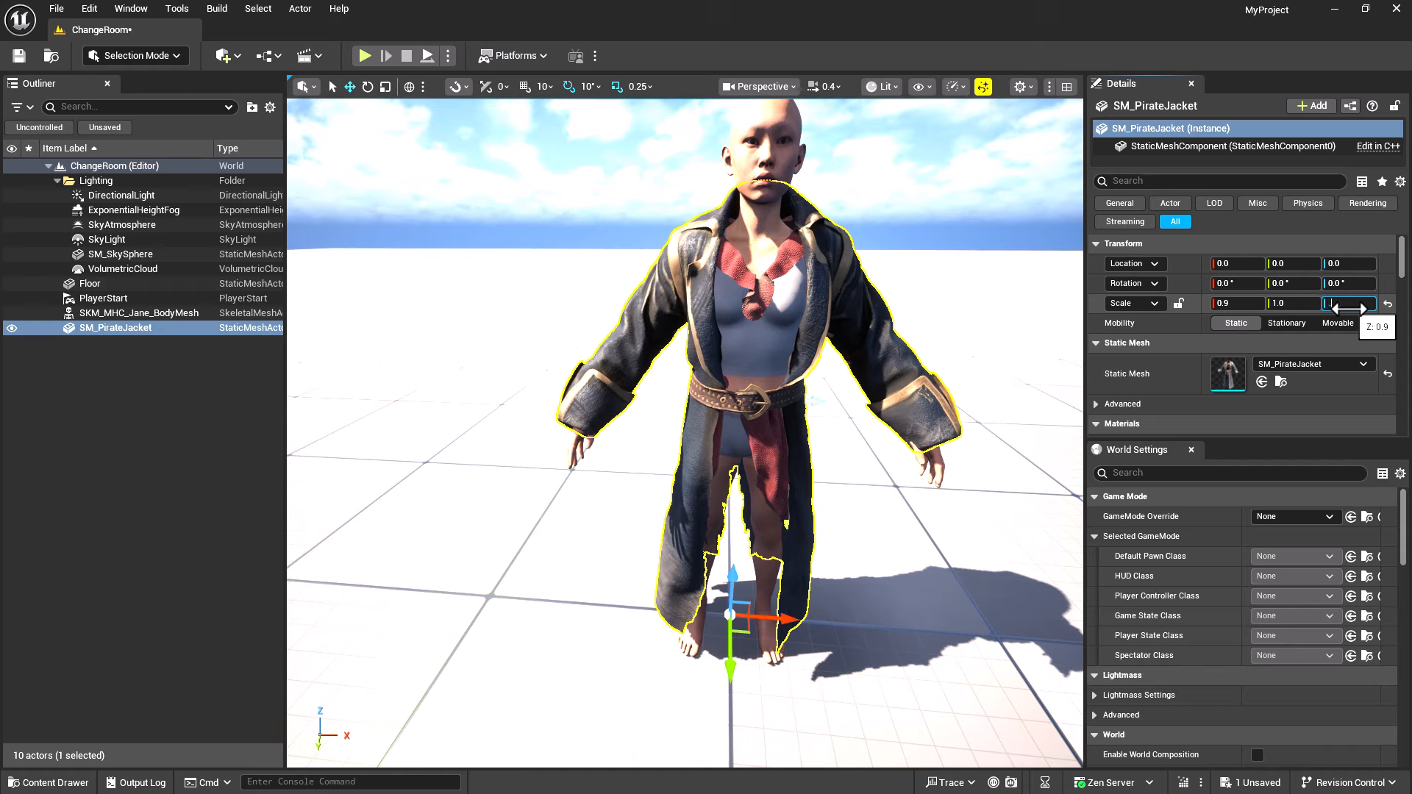
key(Return)
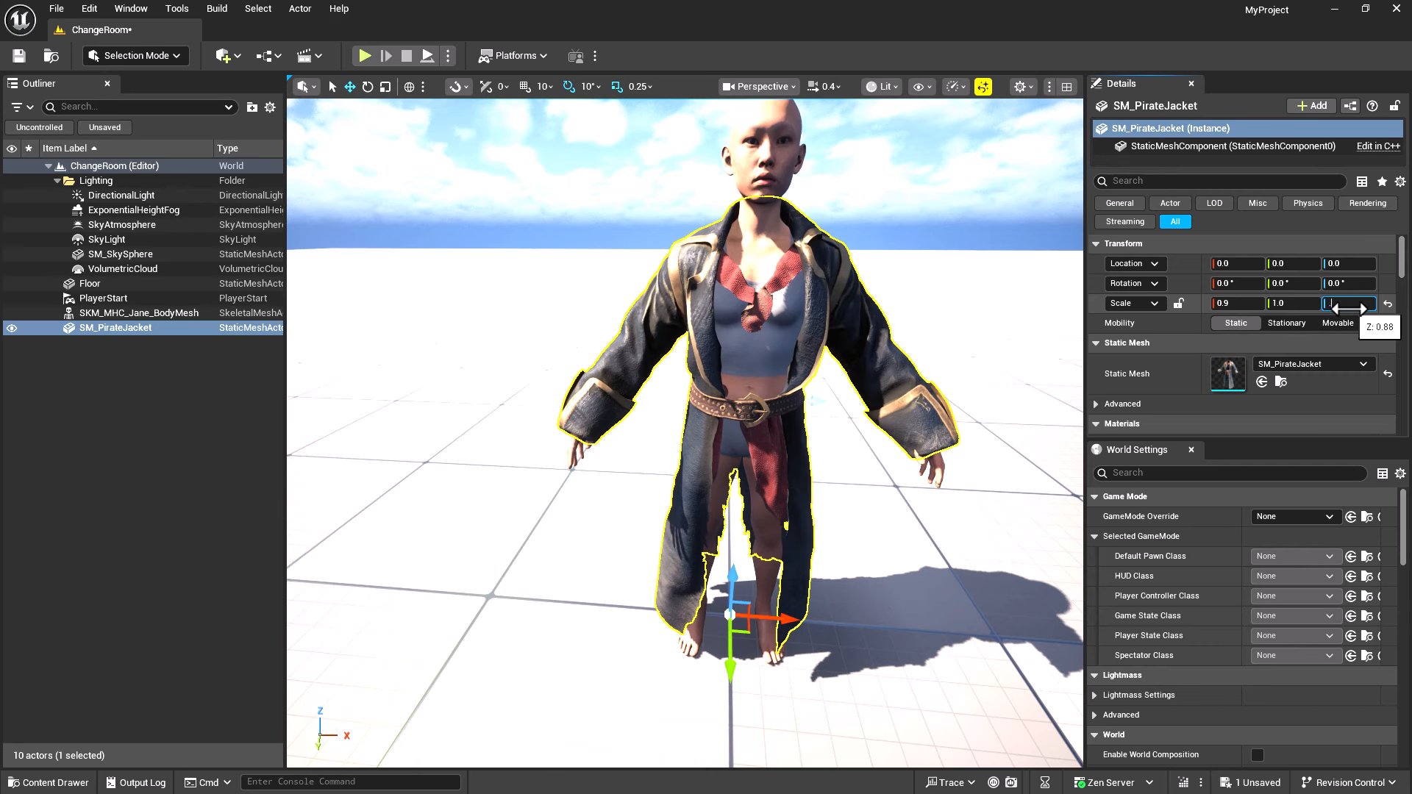
text(.9)
key(Return)
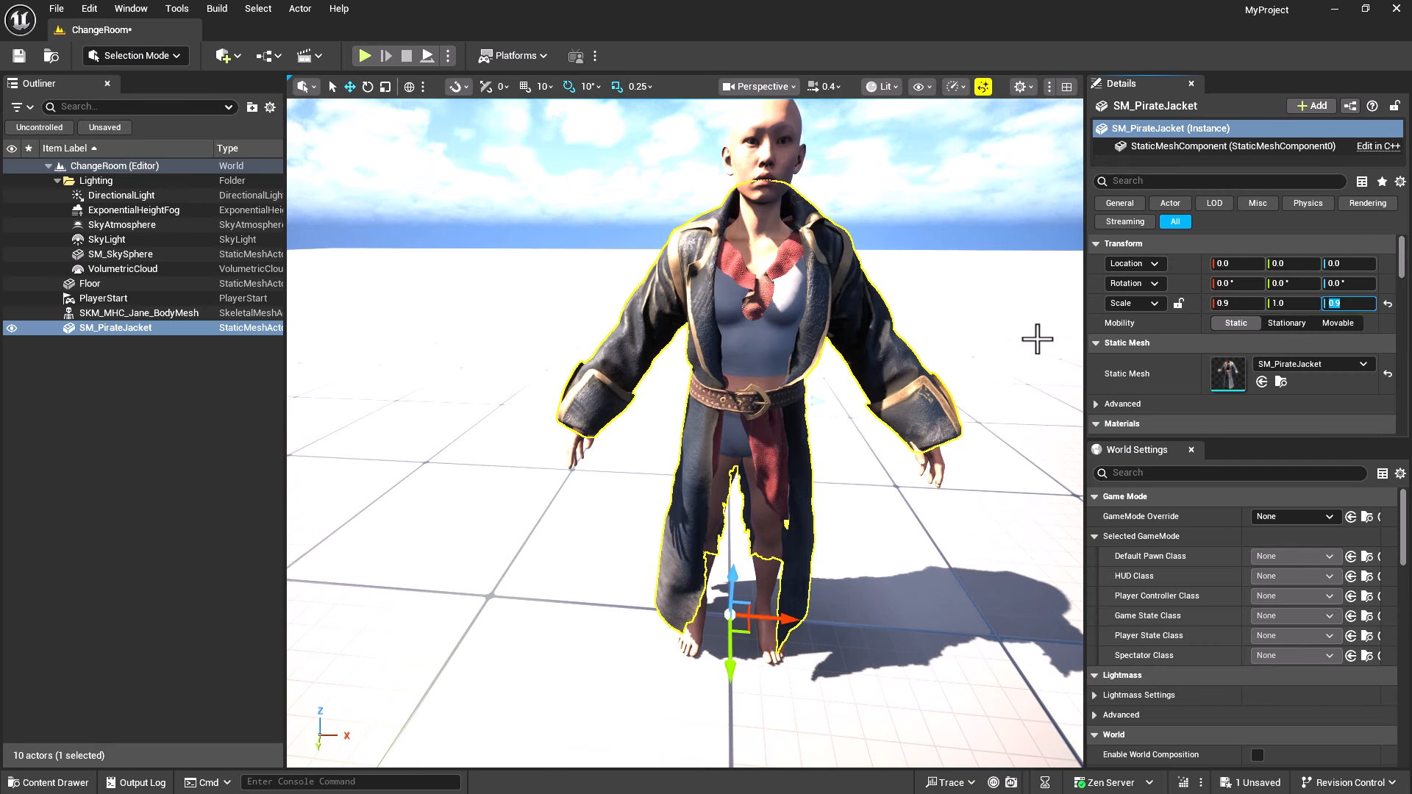
Switch to Modeling mode, start Dynamic Sculpt on SM_PirateJacket and disable its remeshing
right_drag(819, 346, 842, 340)
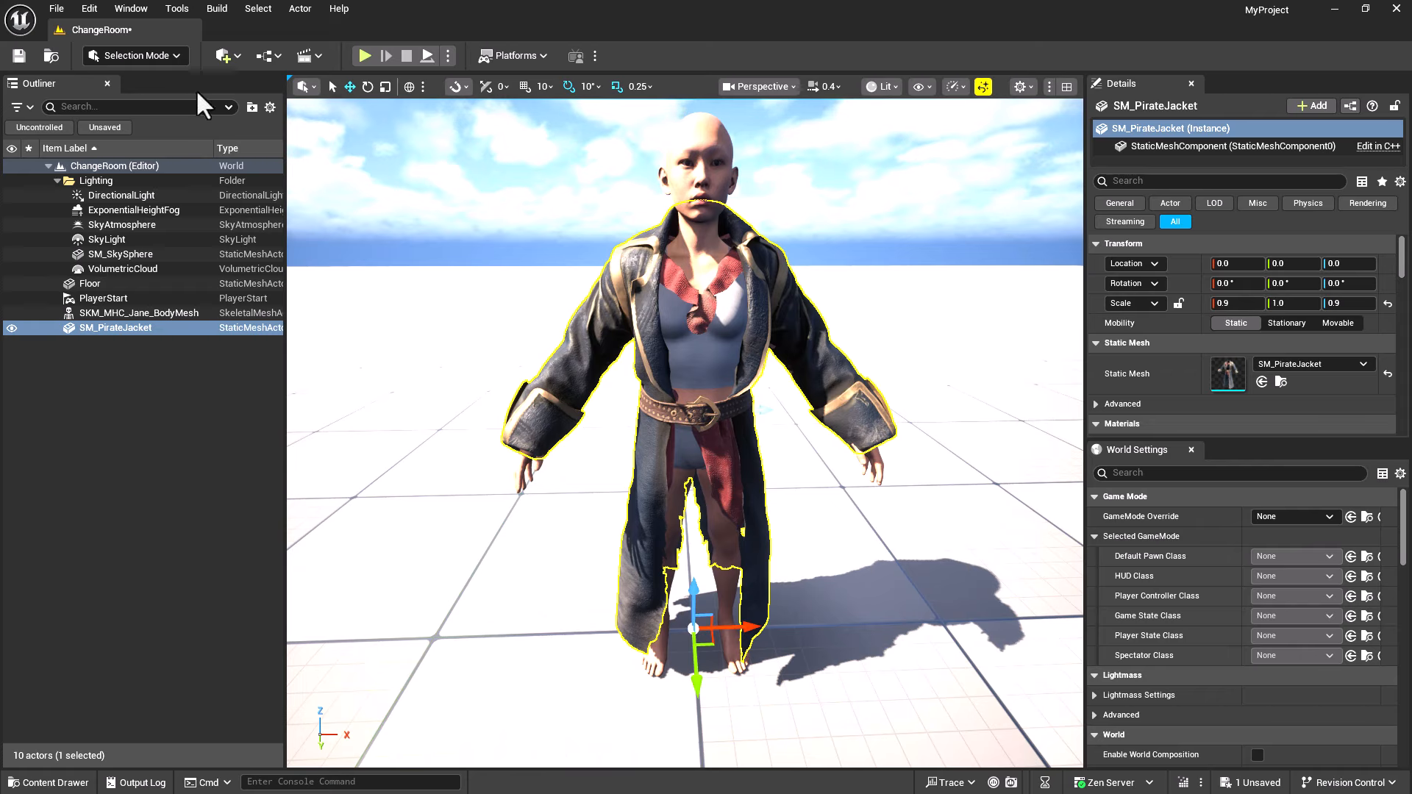
click(174, 55)
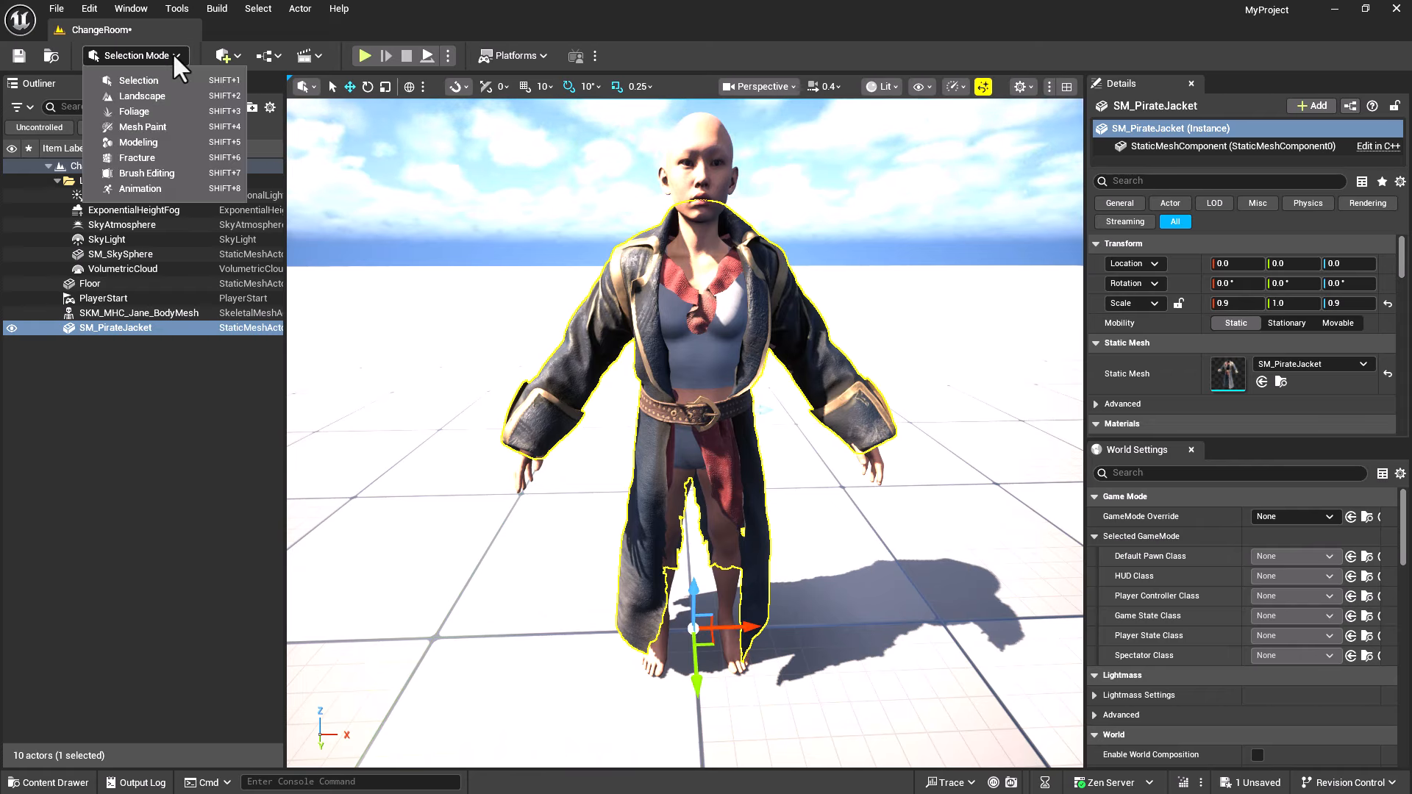
click(161, 143)
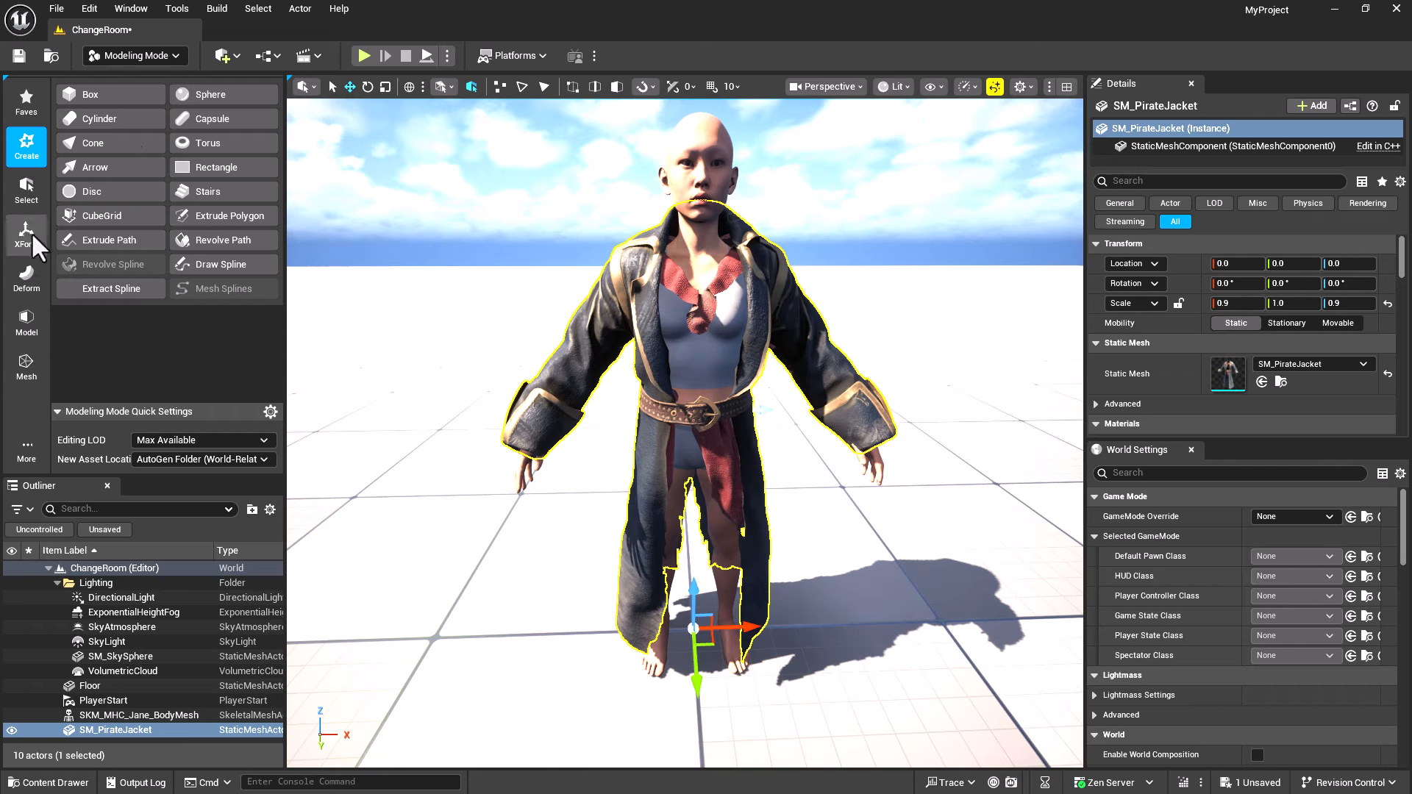
click(33, 275)
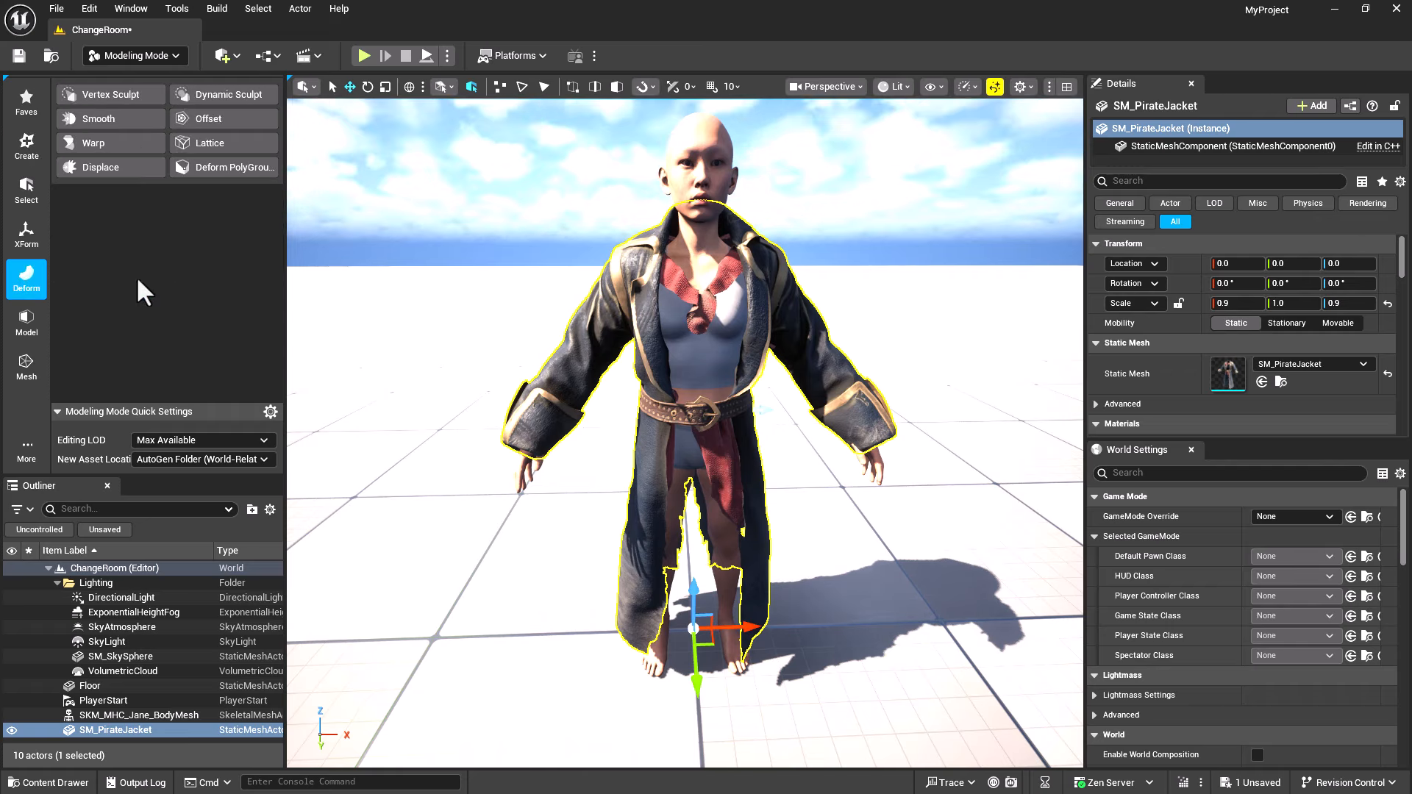
click(246, 94)
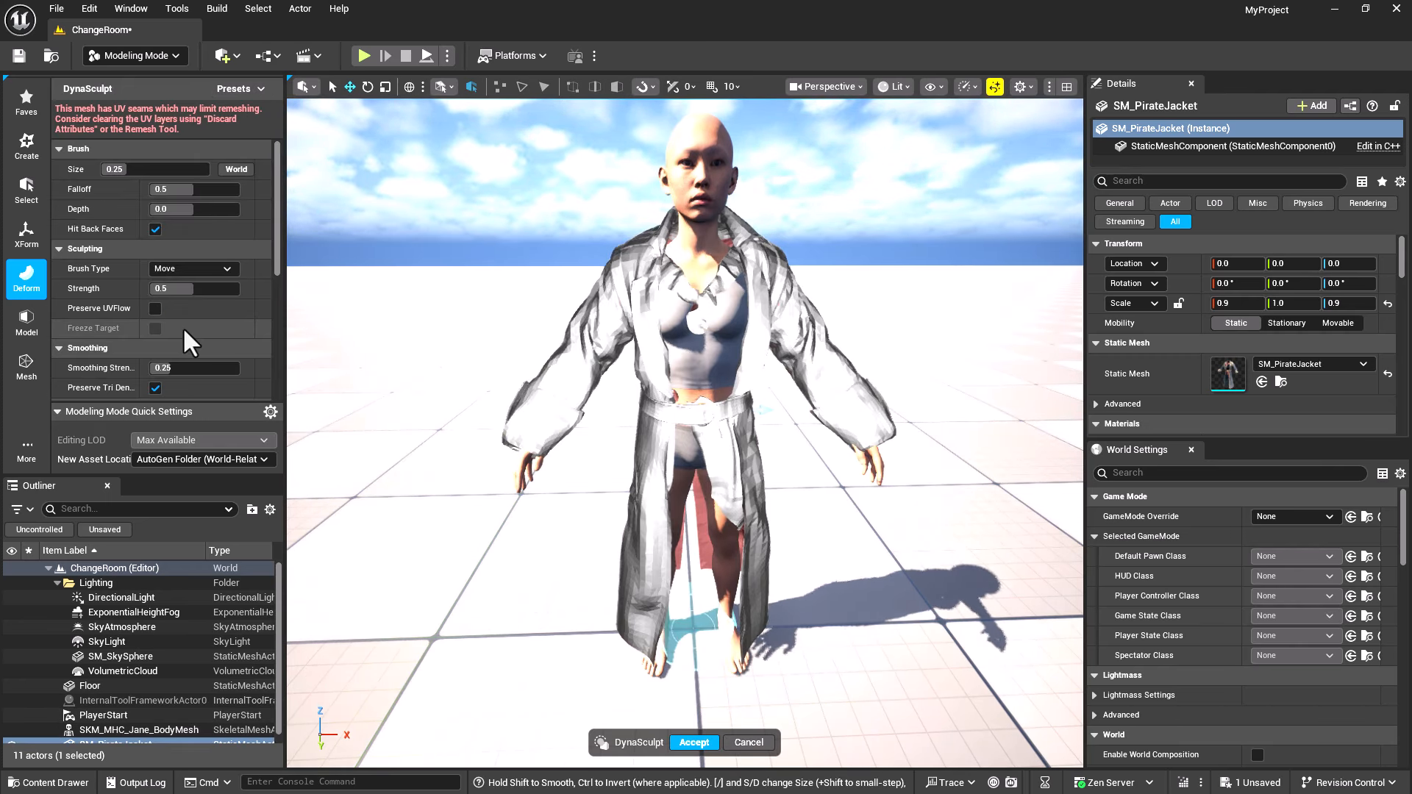
scroll(184, 331, down, 5)
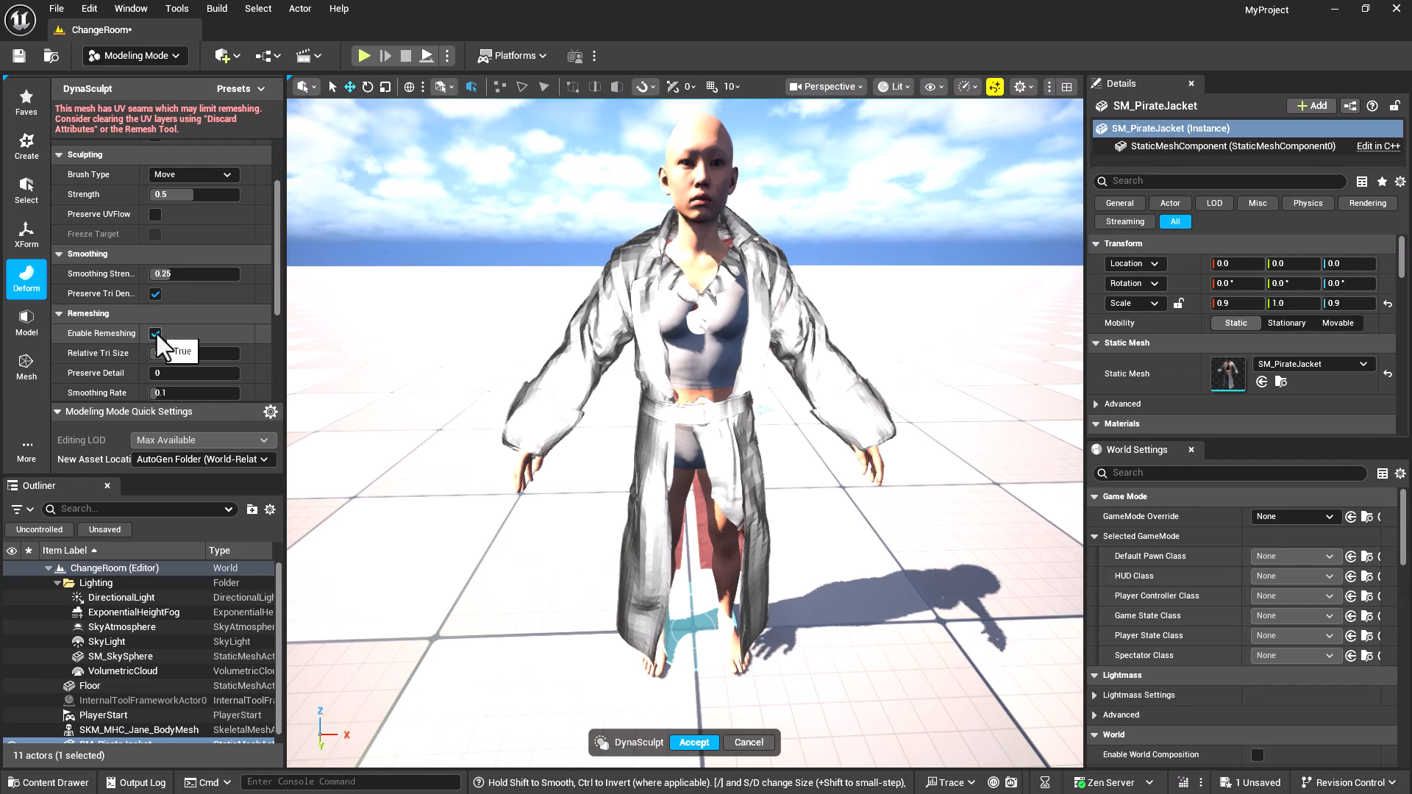
click(156, 333)
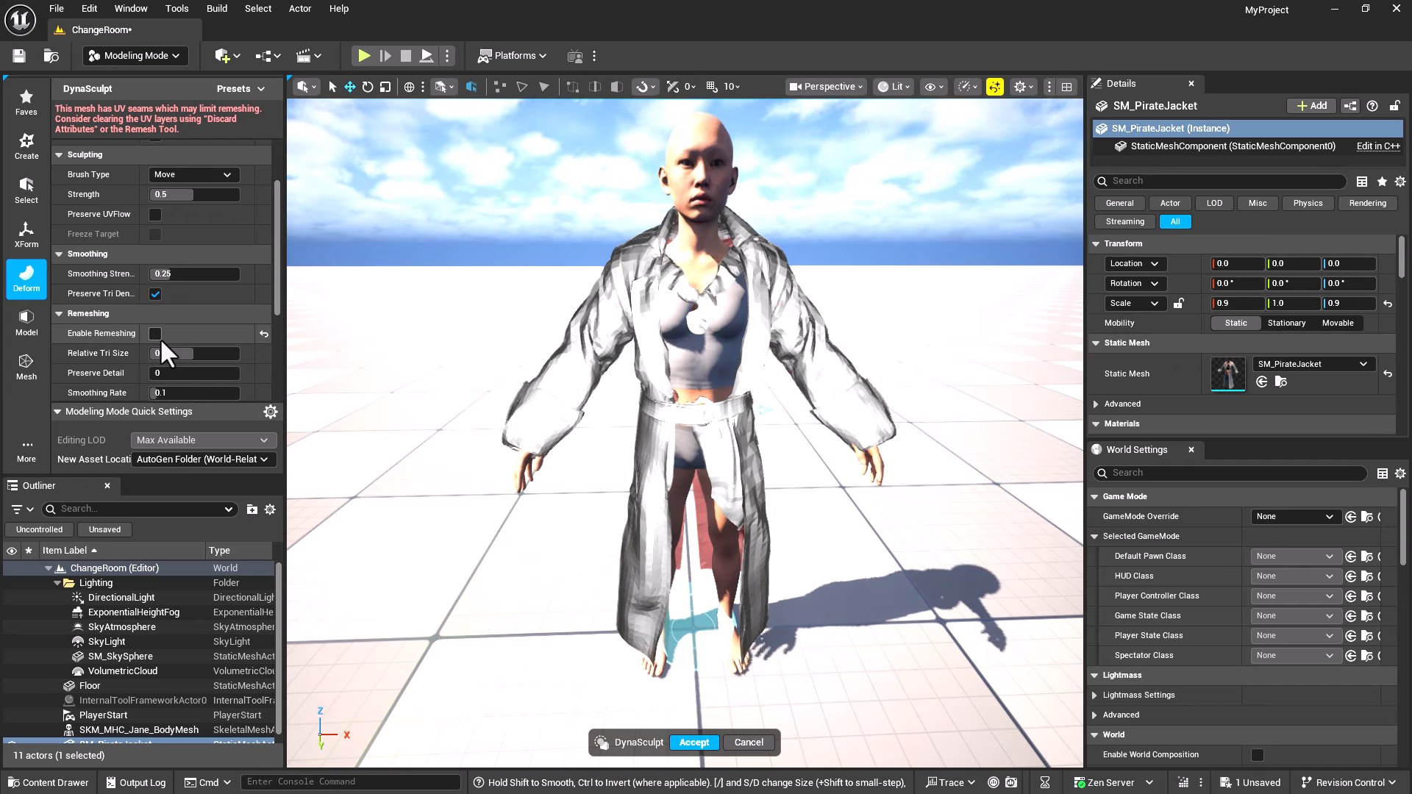
Set the sculpt mesh's display colour to magenta, about hex AA1890FF, and switch the viewport to Unlit
scroll(171, 306, up, 3)
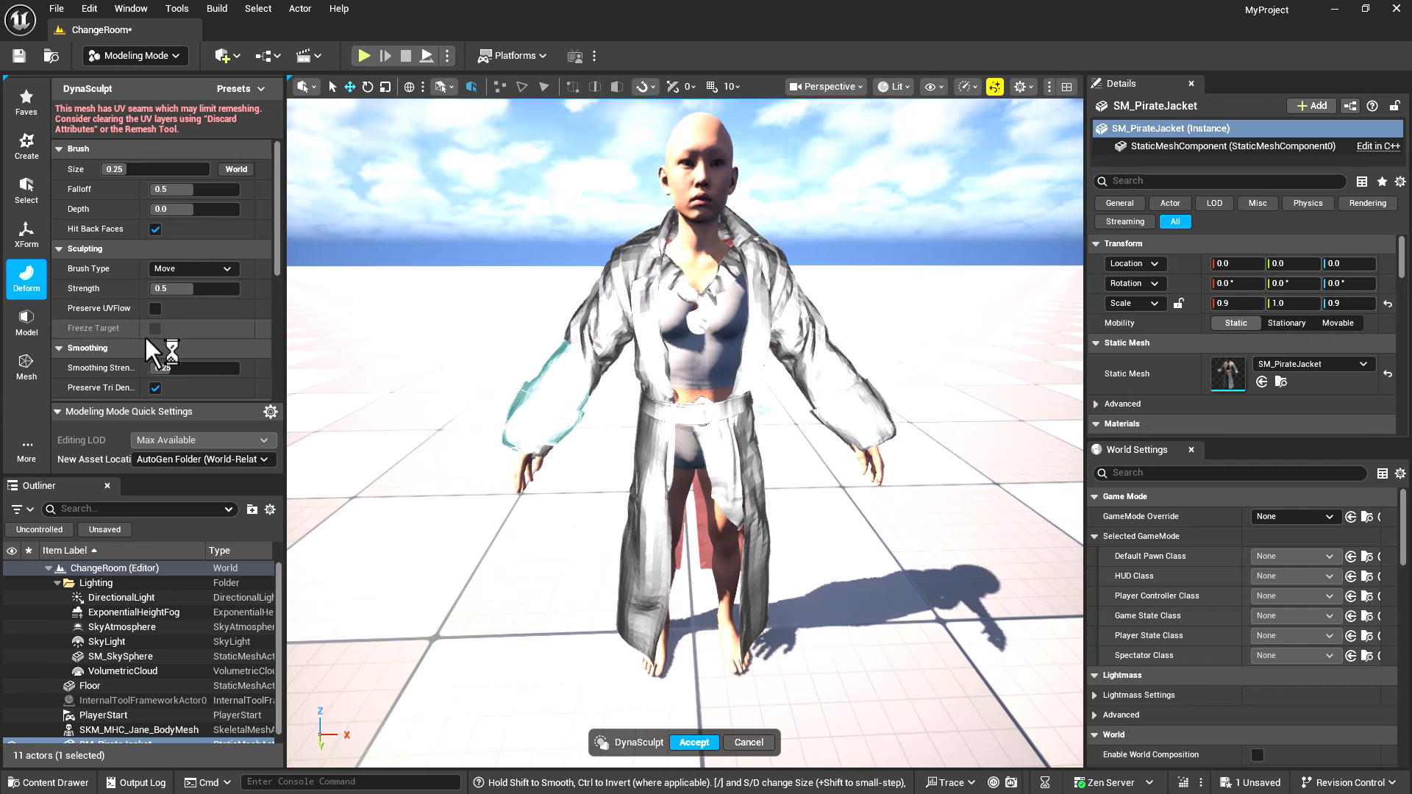
scroll(150, 330, down, 8)
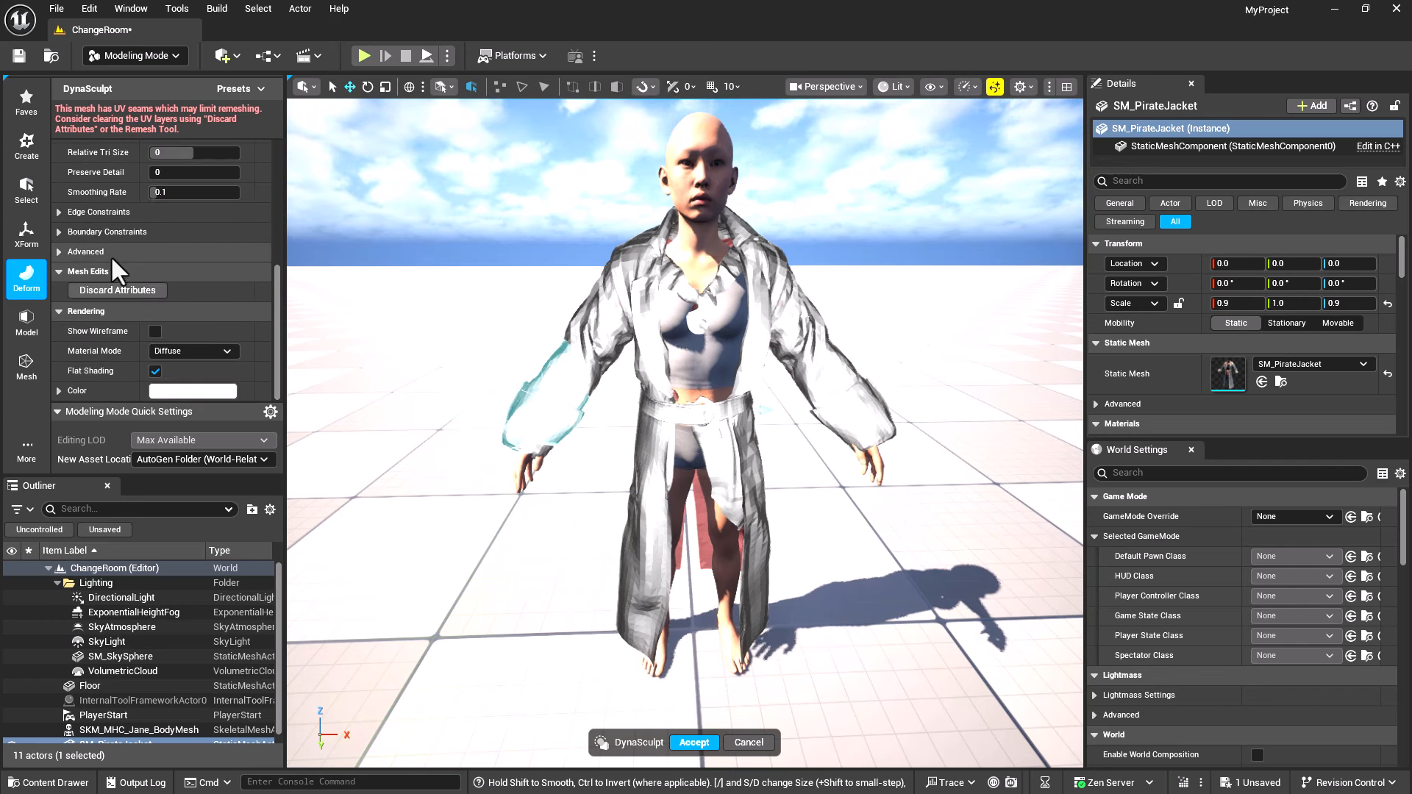
click(195, 391)
drag(300, 479, 337, 434)
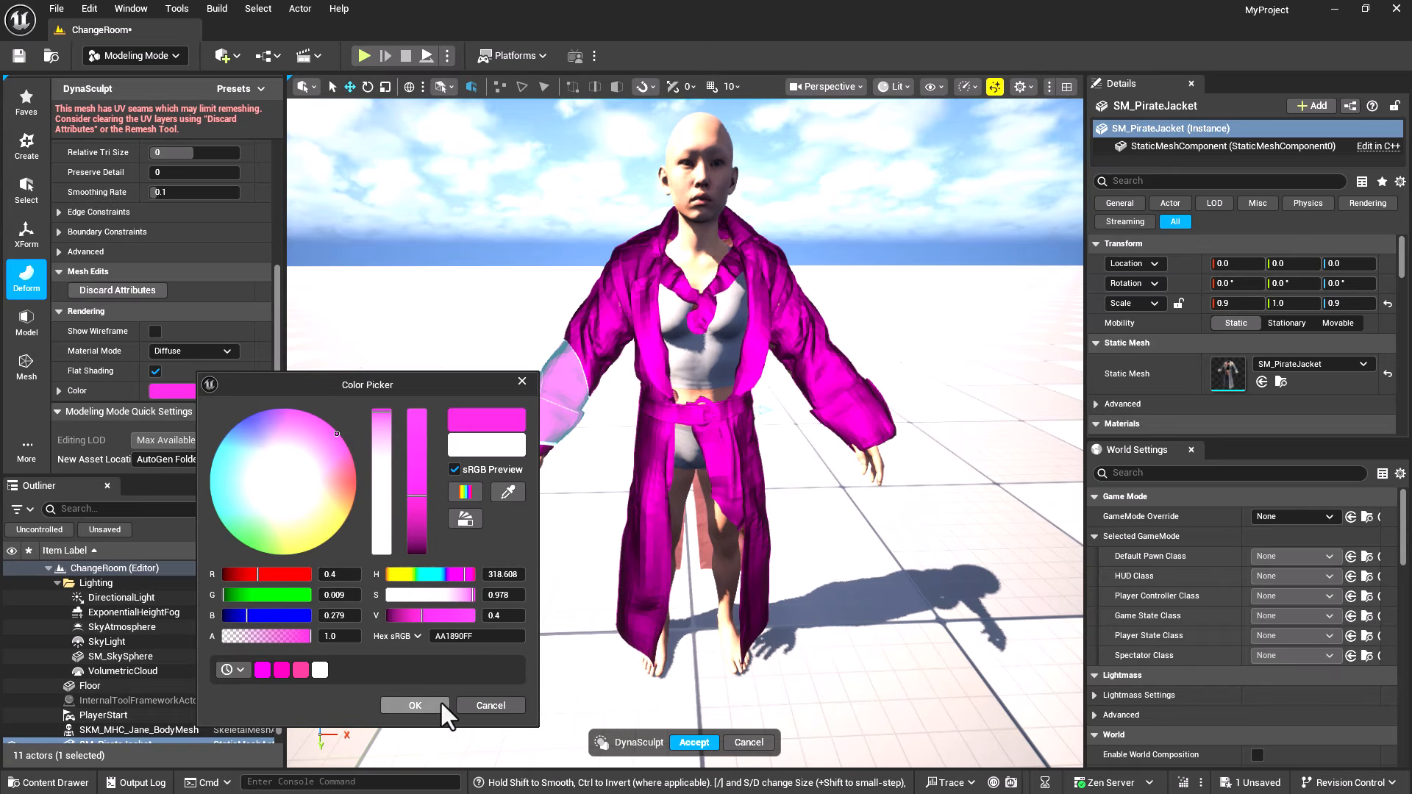
click(440, 704)
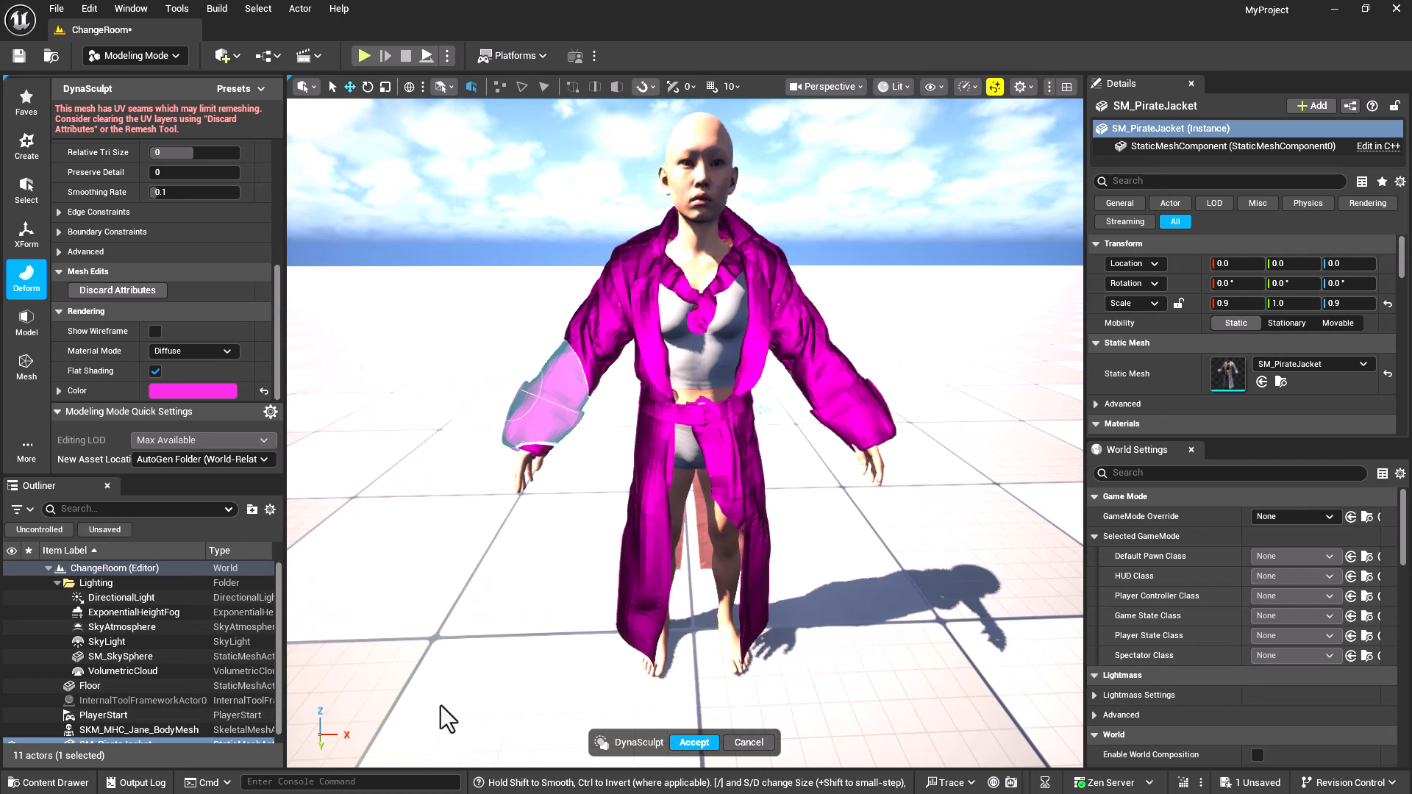
click(906, 87)
click(916, 161)
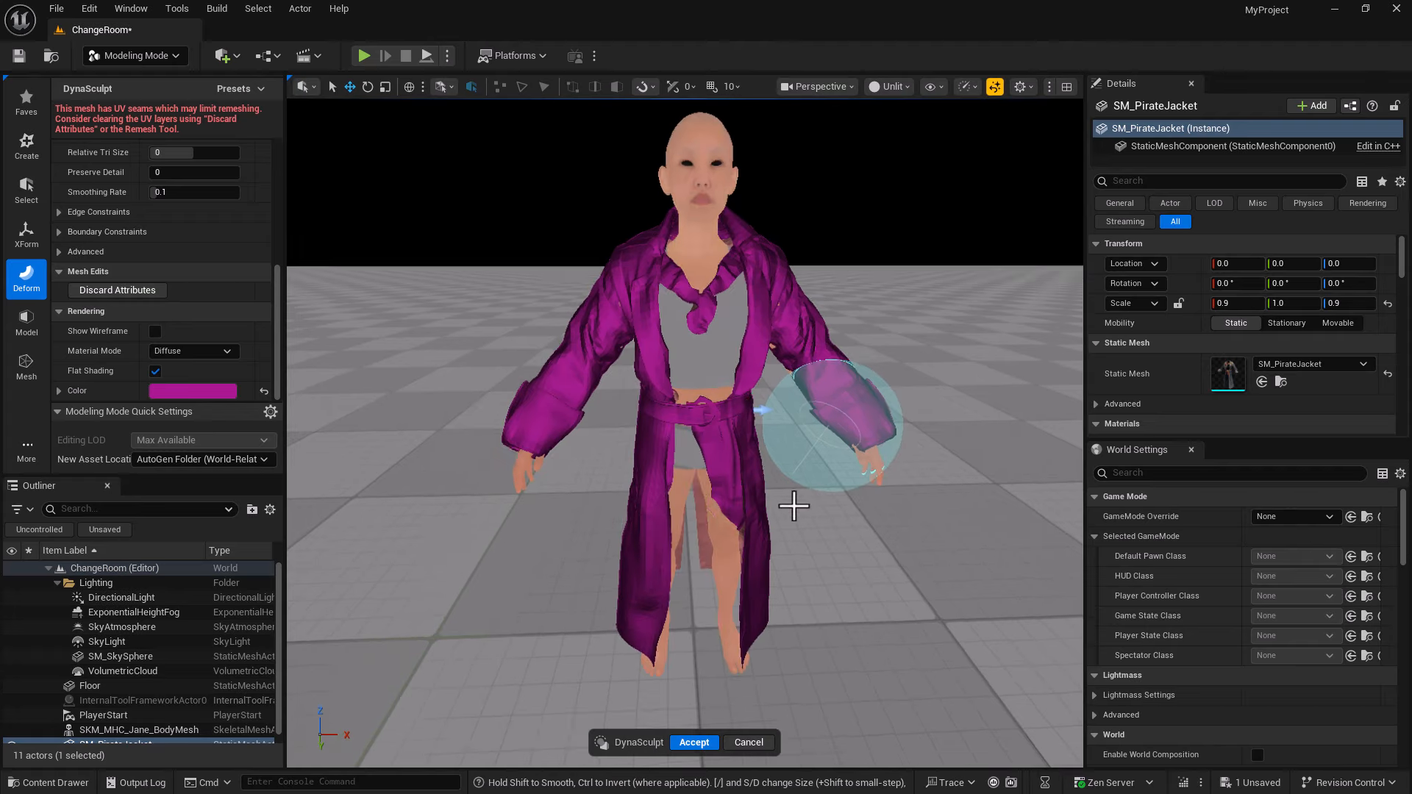
Examine how the jacket's sleeves and cuffs fit the arms and hands from the front, side and close up
right_drag(795, 506, 857, 482)
key(w)
key(s)
key(w)
key(w)
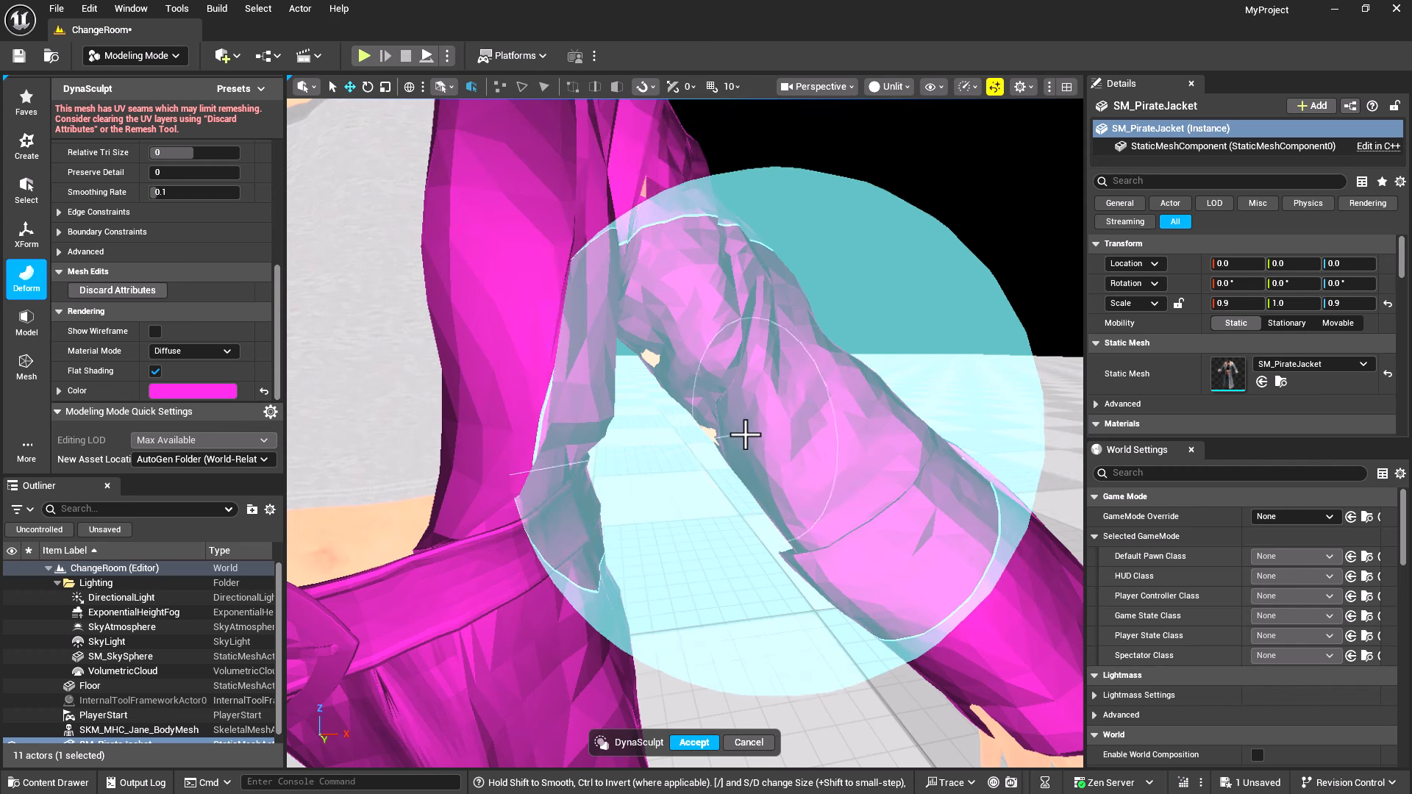
key(s)
right_drag(730, 439, 768, 521)
key(w)
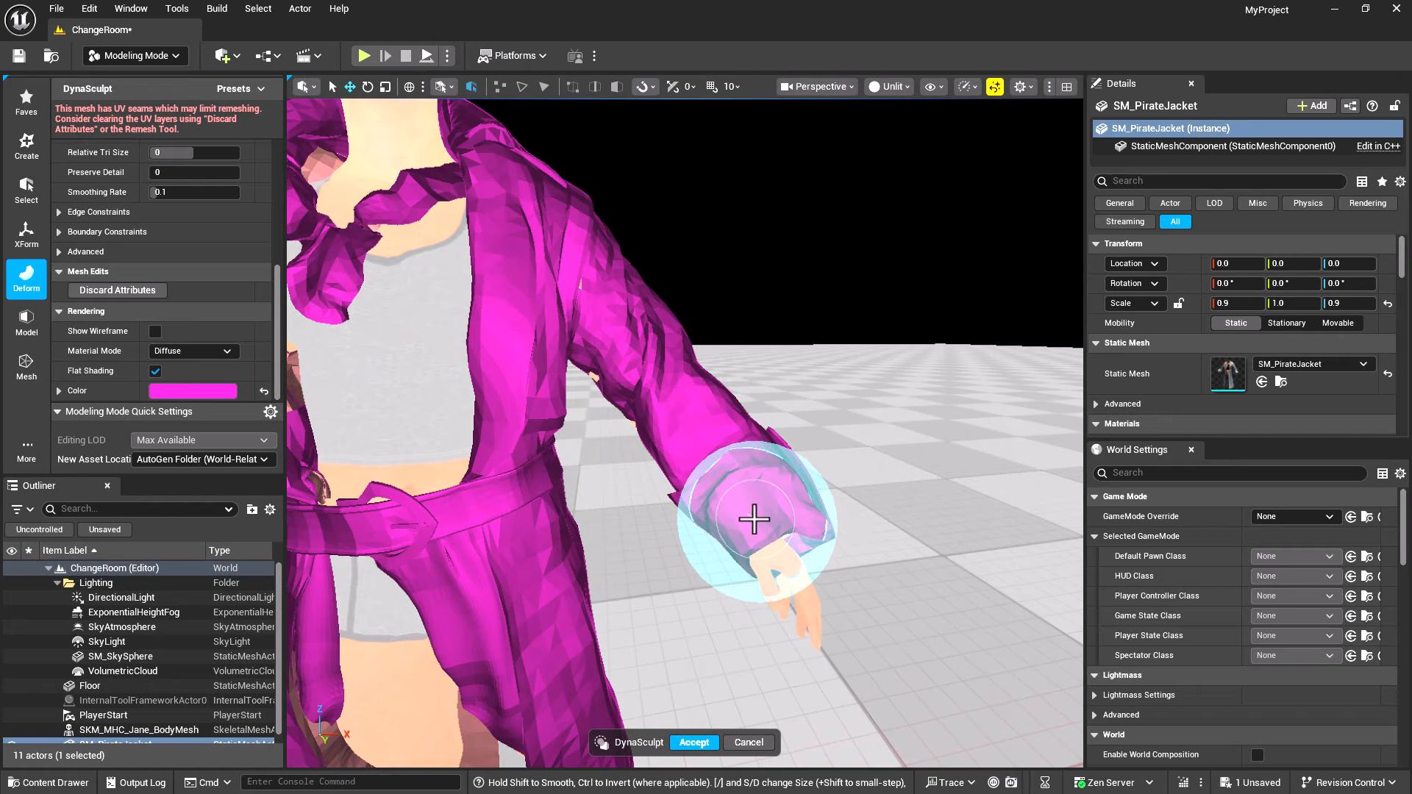
key(s)
right_drag(784, 517, 782, 517)
key(d)
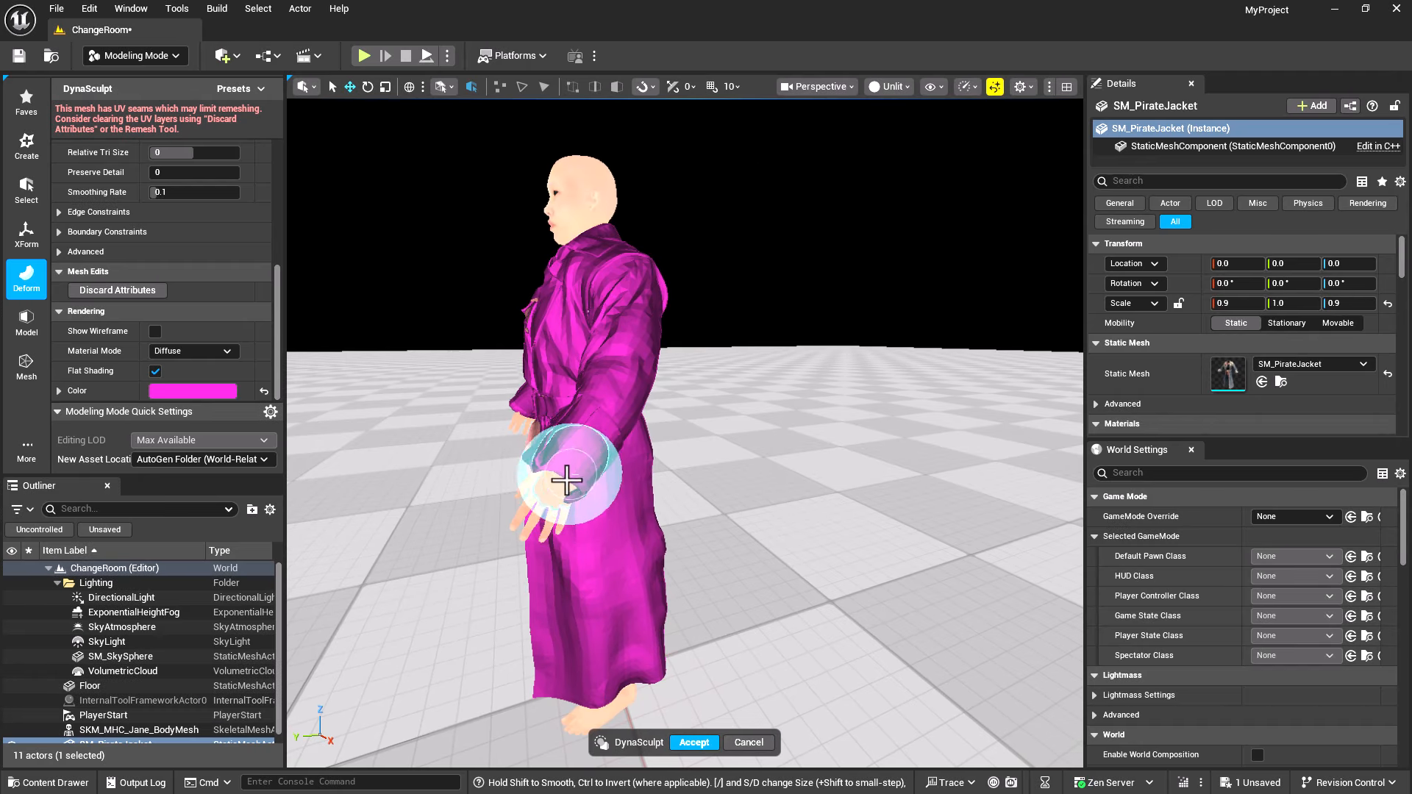
key(w)
mouse_move(566, 481)
right_down()
mouse_move(514, 505)
mouse_move(851, 473)
mouse_move(897, 523)
mouse_move(520, 530)
mouse_move(379, 726)
mouse_move(362, 631)
mouse_move(646, 567)
mouse_move(505, 599)
mouse_move(520, 615)
mouse_move(470, 617)
mouse_move(482, 620)
right_up()
key(s)
key(w)
key(s)
key(w)
key(w)
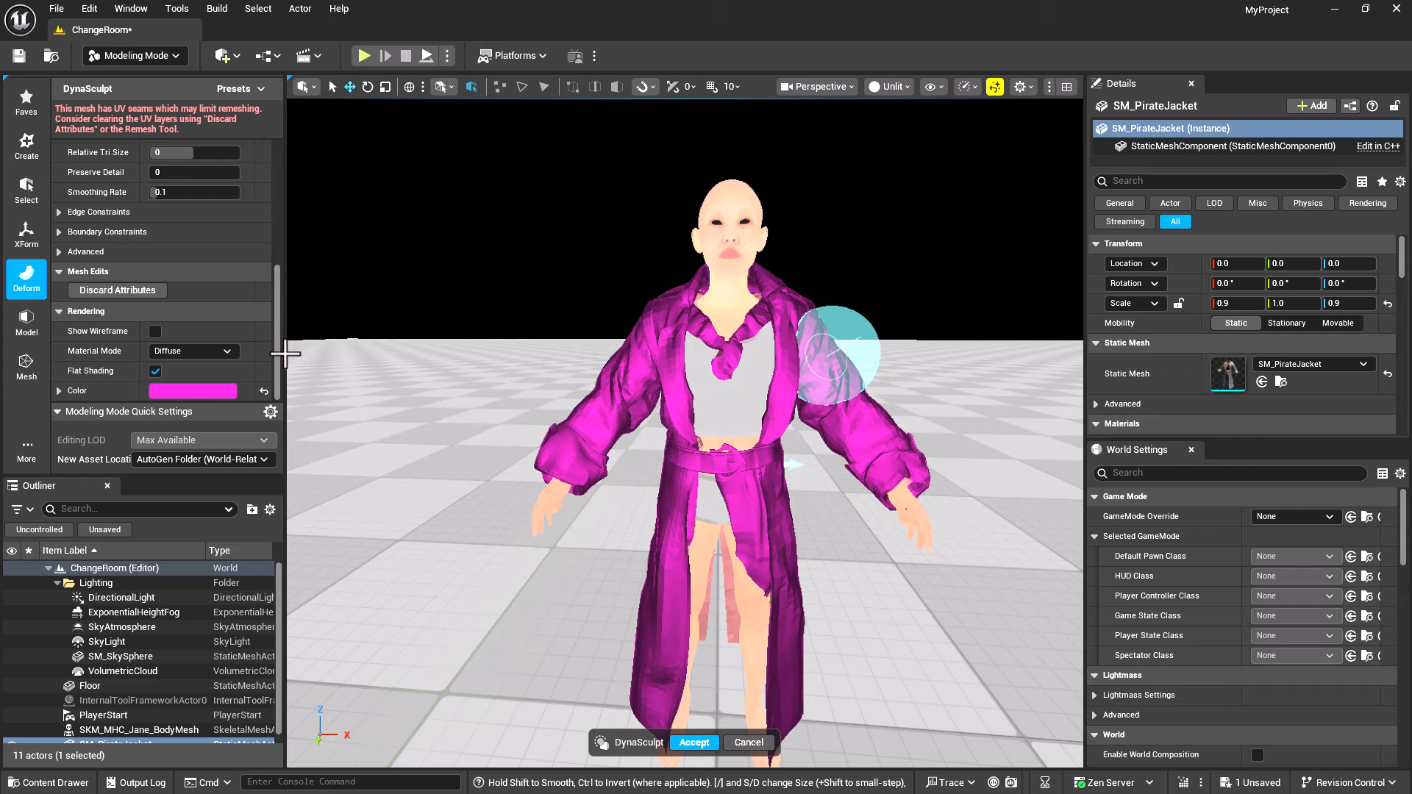
Accept Edit Pivot on SM_PirateJacket with its pivot left in place, and bake its rotation and full scale into the mesh
click(26, 234)
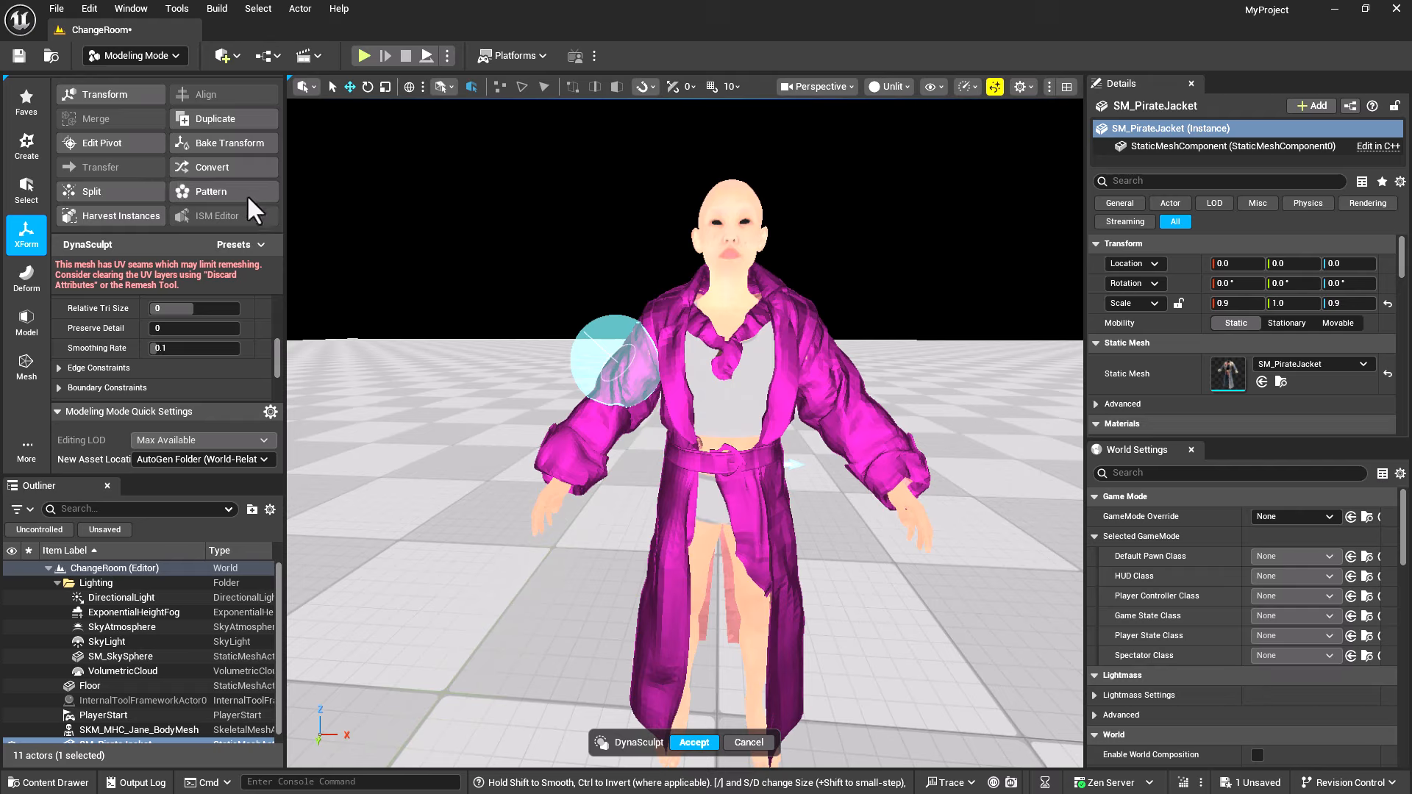
click(109, 146)
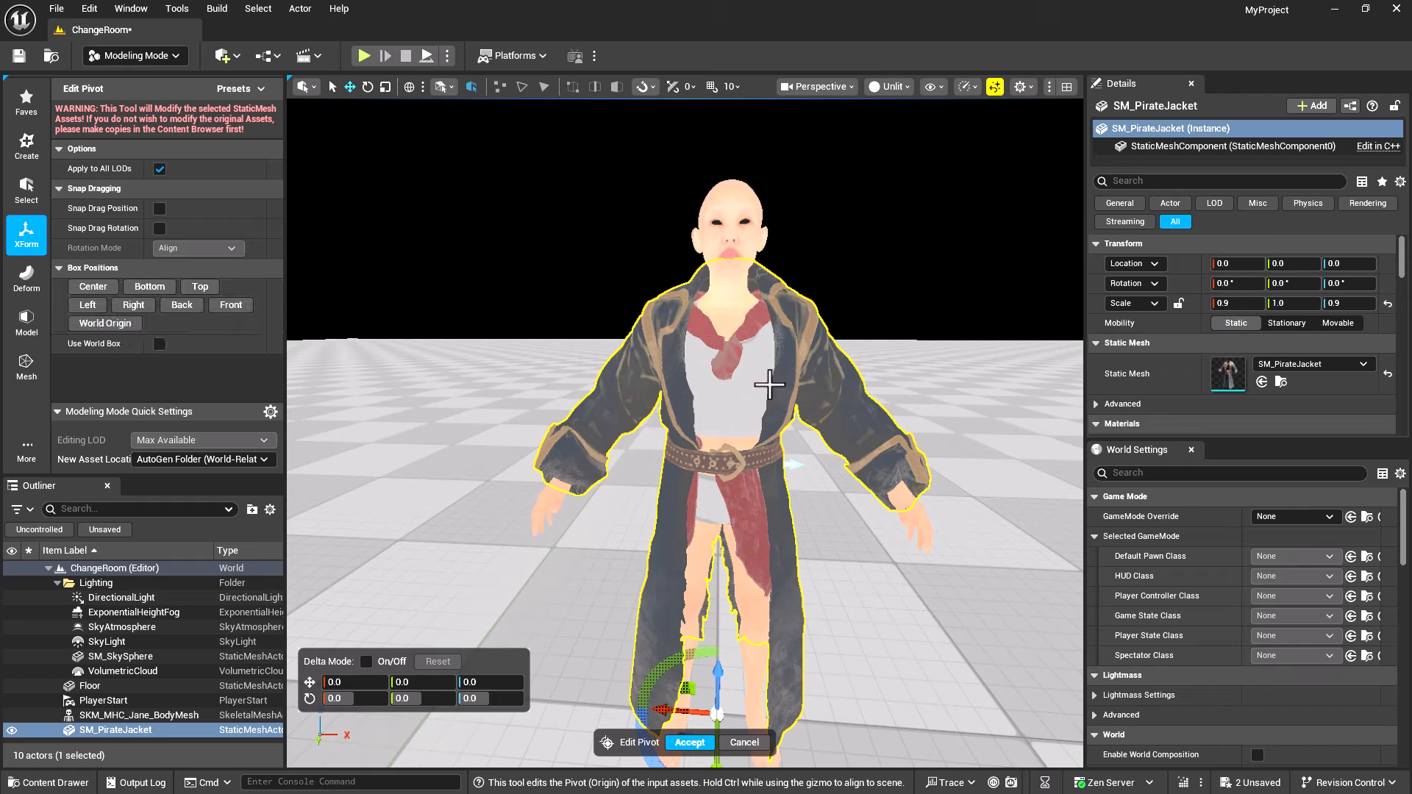
click(697, 744)
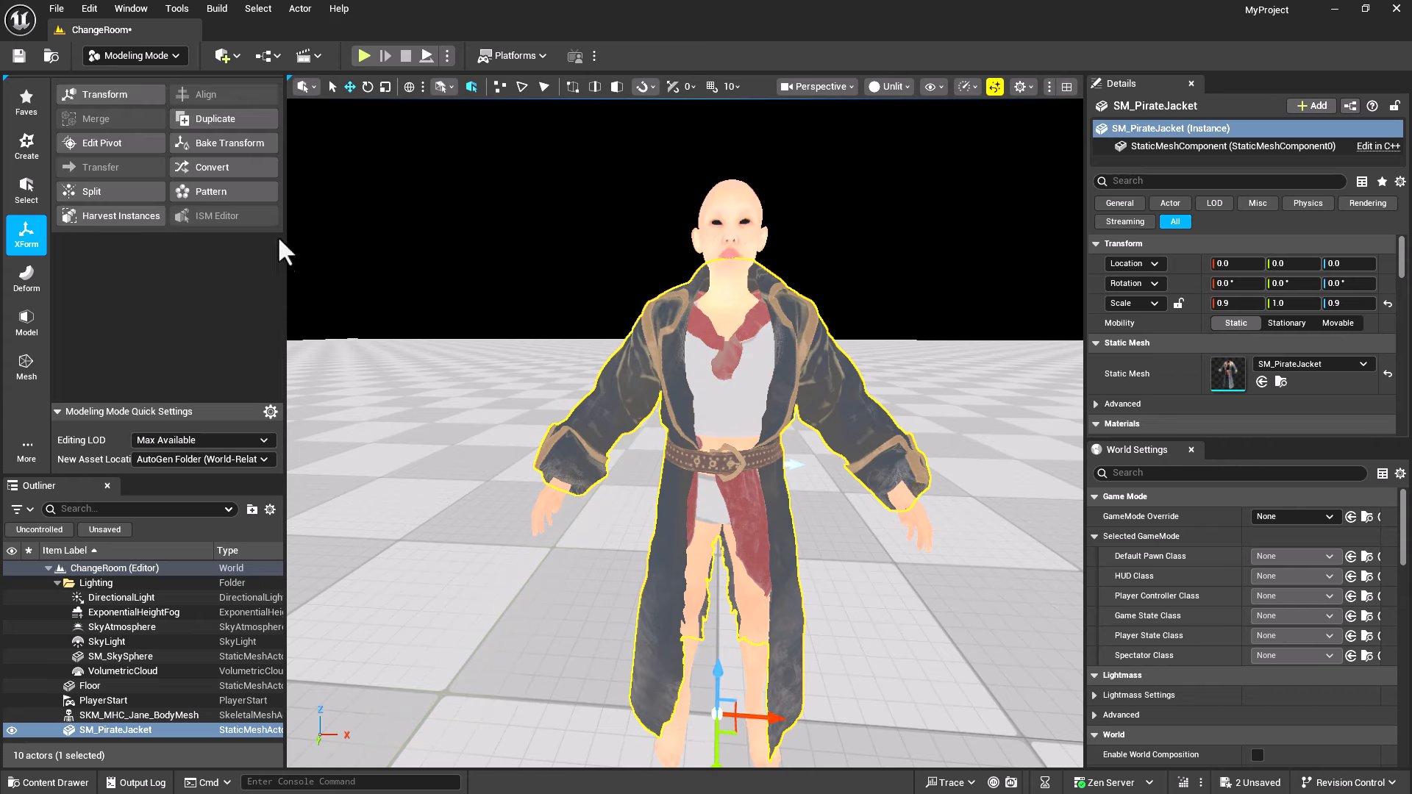
click(234, 142)
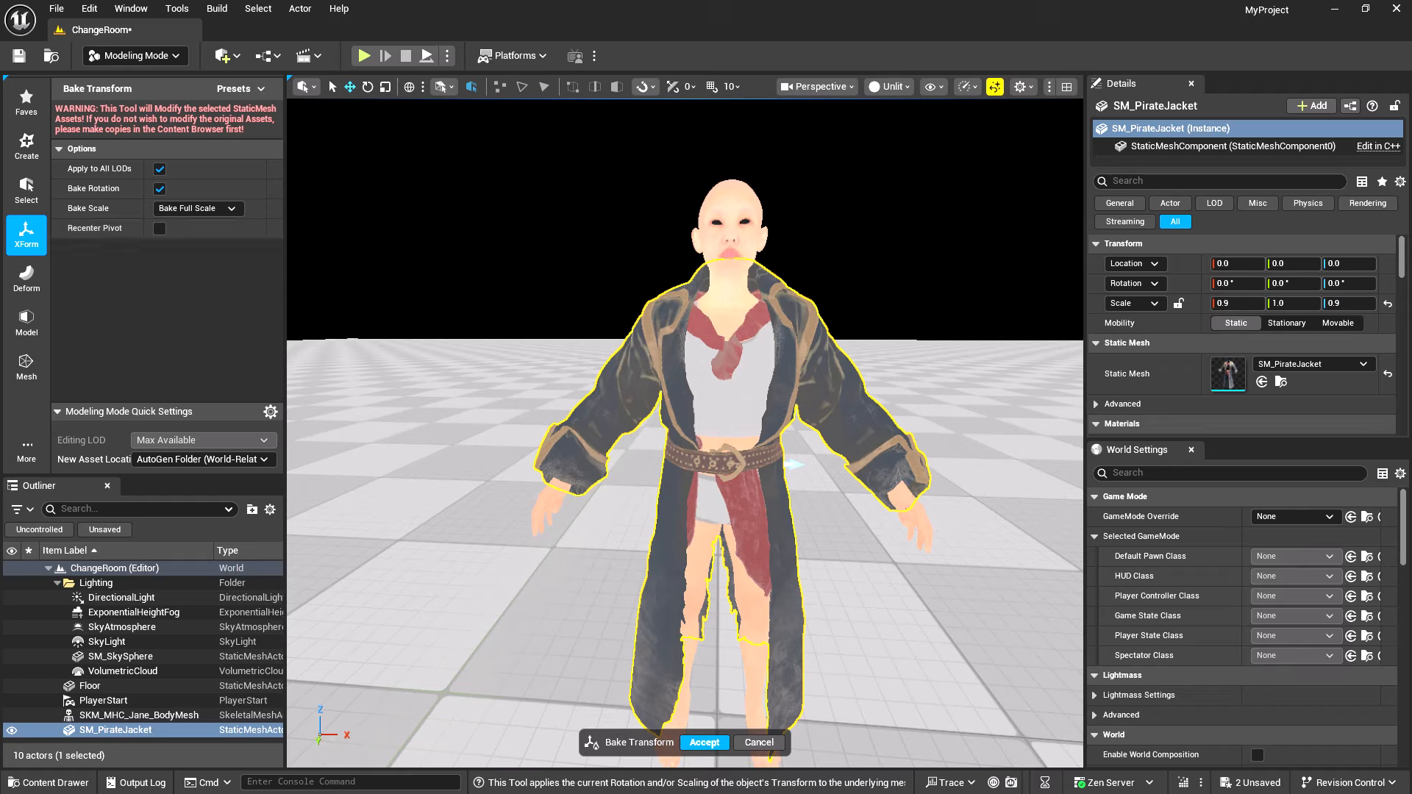
click(721, 745)
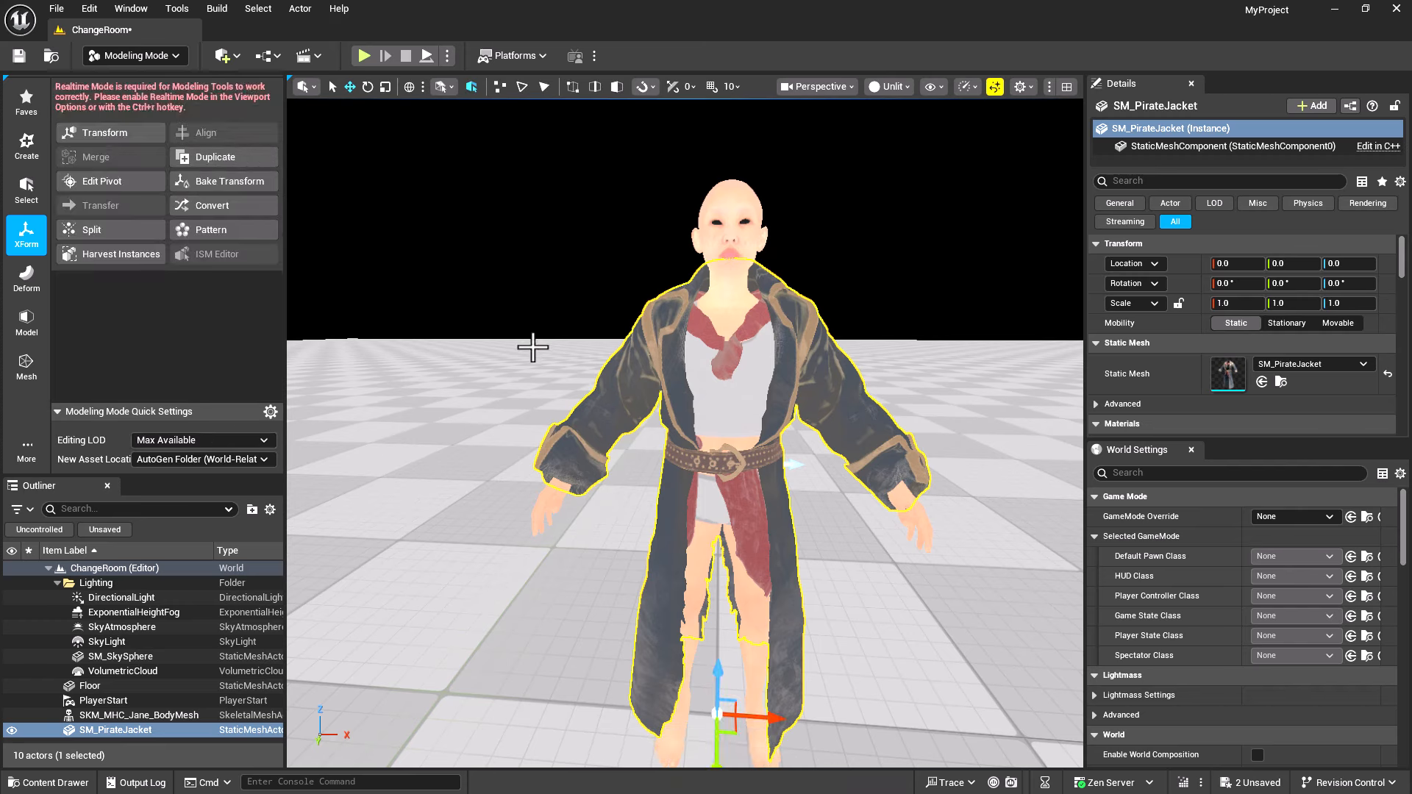
Return to Selection mode and switch the viewport shading to Lit
click(160, 51)
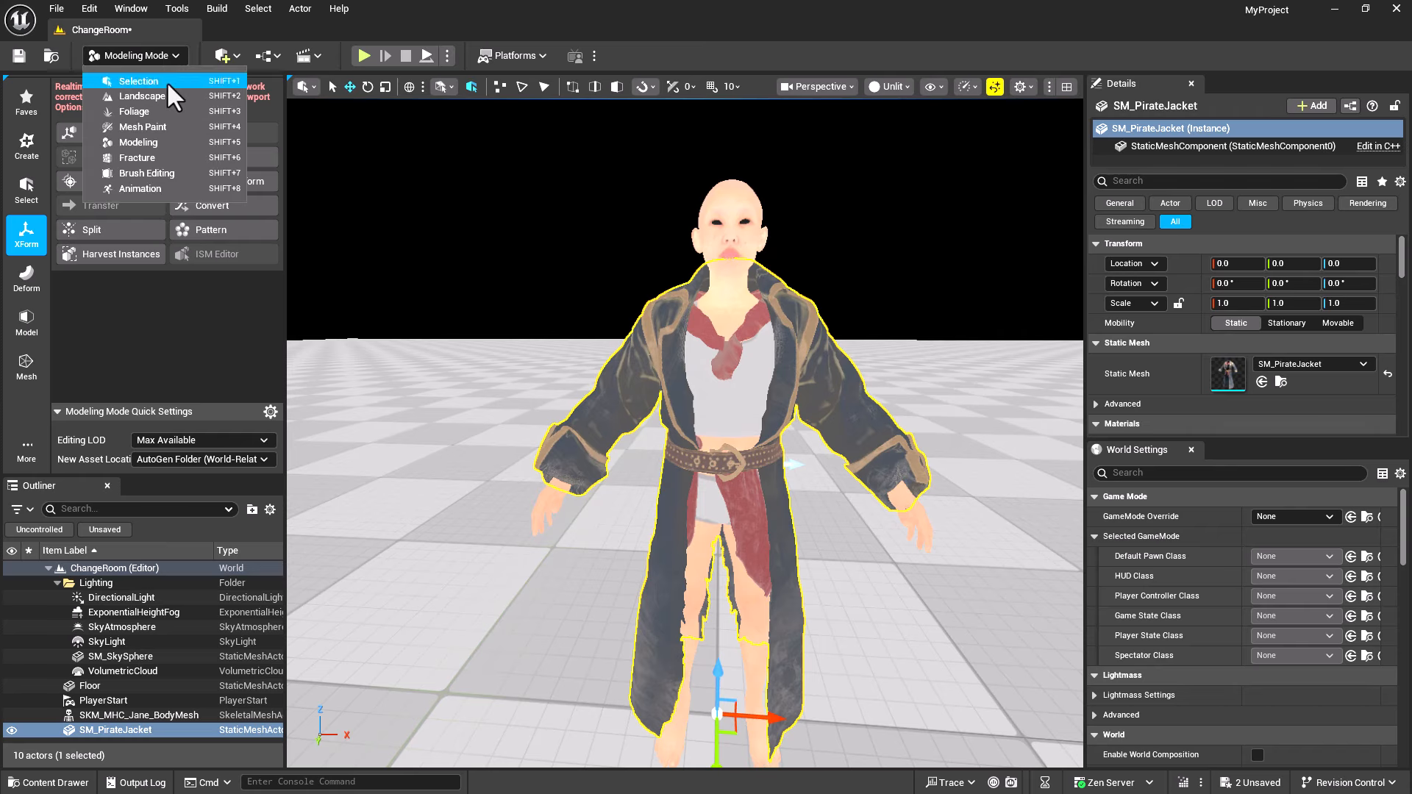
click(166, 81)
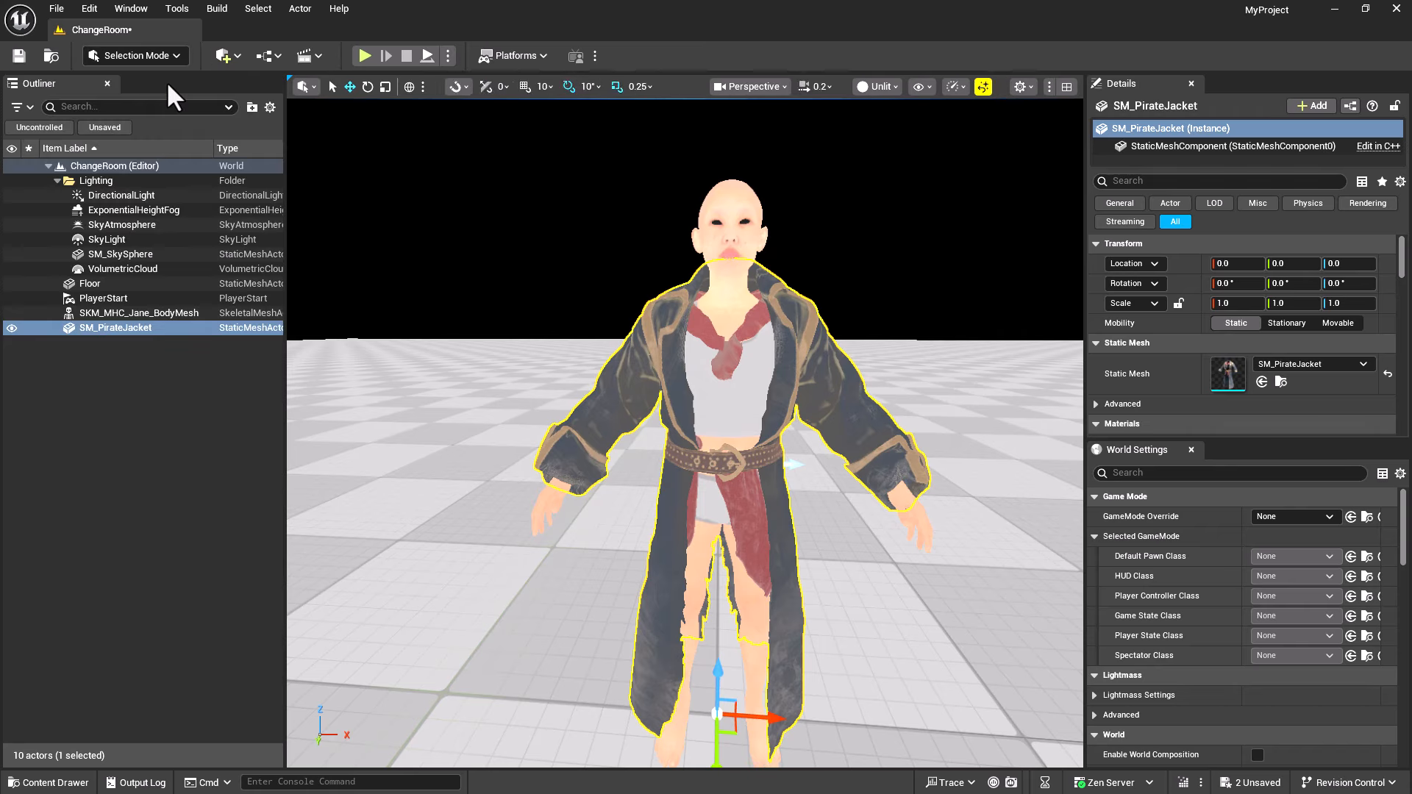
click(878, 86)
click(896, 141)
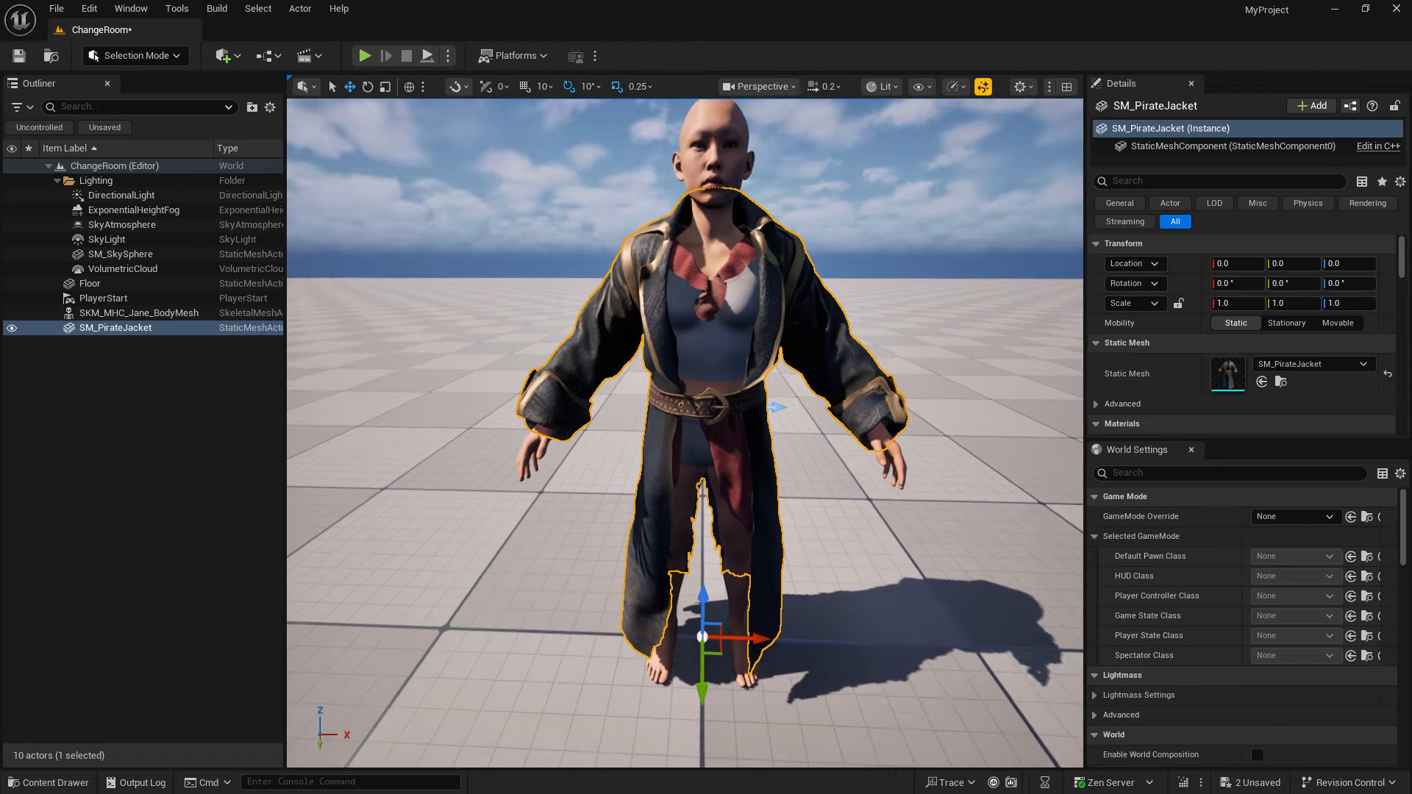
Check the jacket's fit on the body and save the ChangeRoom level and the modified jacket mesh
mouse_move(692, 412)
right_down()
mouse_move(690, 448)
mouse_move(692, 394)
right_up()
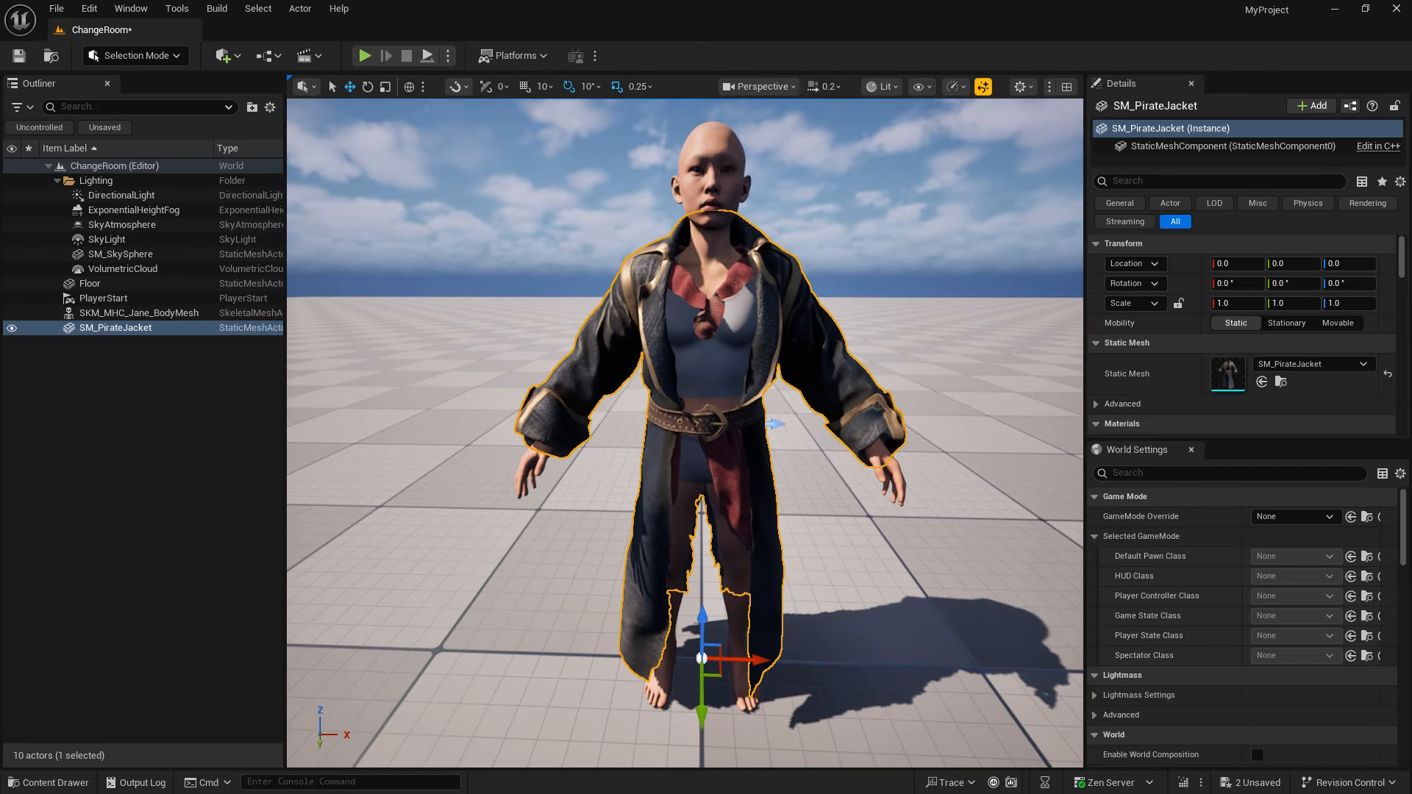
right_drag(758, 283, 785, 291)
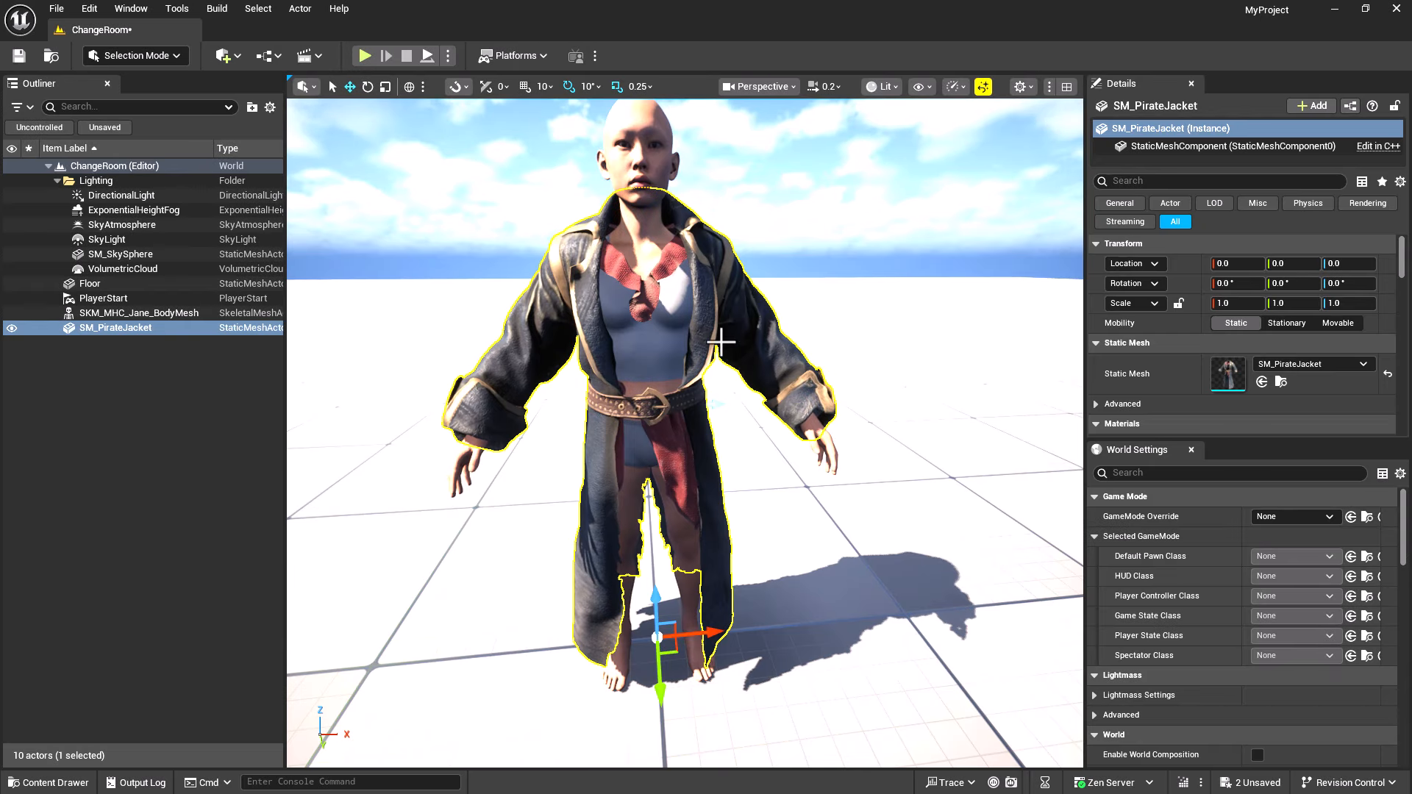
right_drag(722, 337, 705, 339)
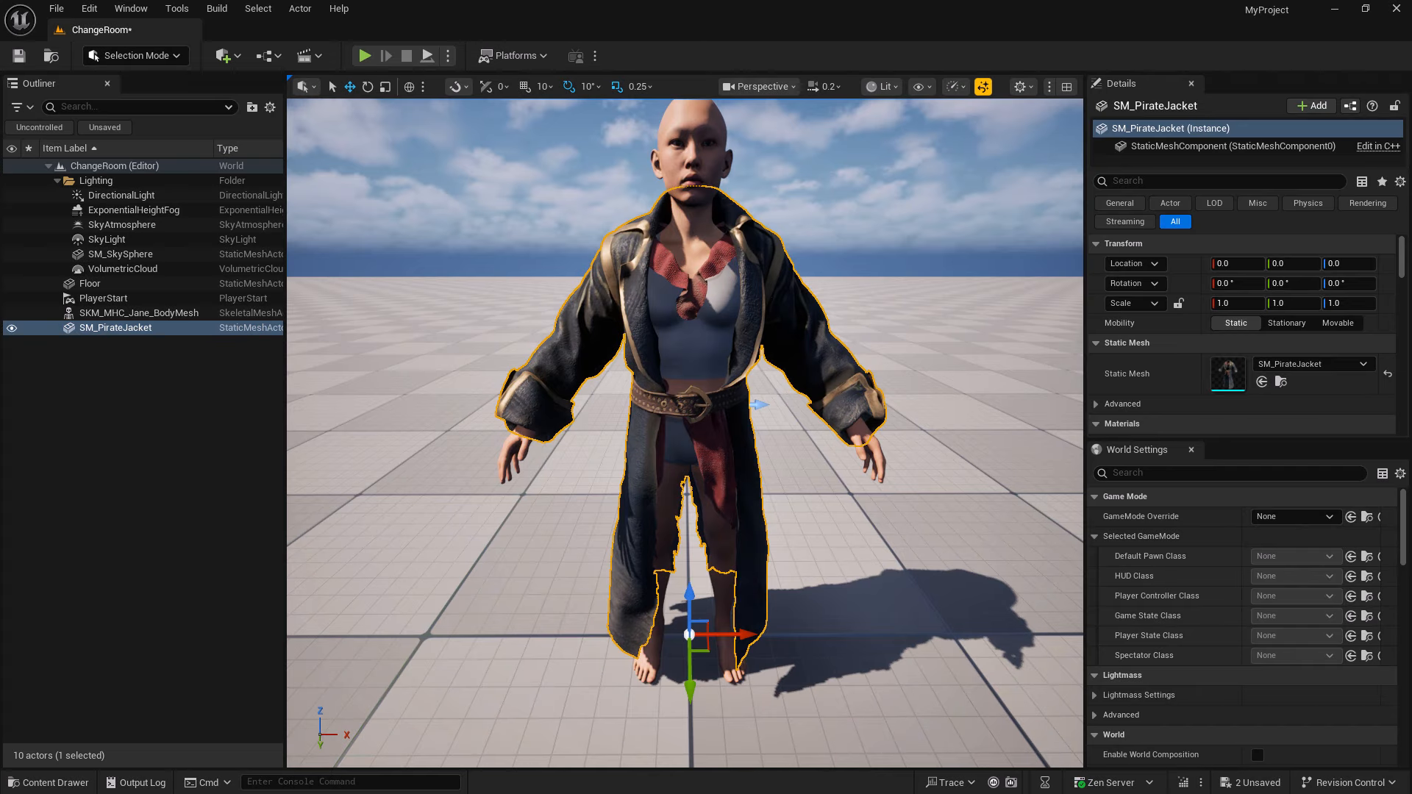
right_drag(706, 398, 706, 403)
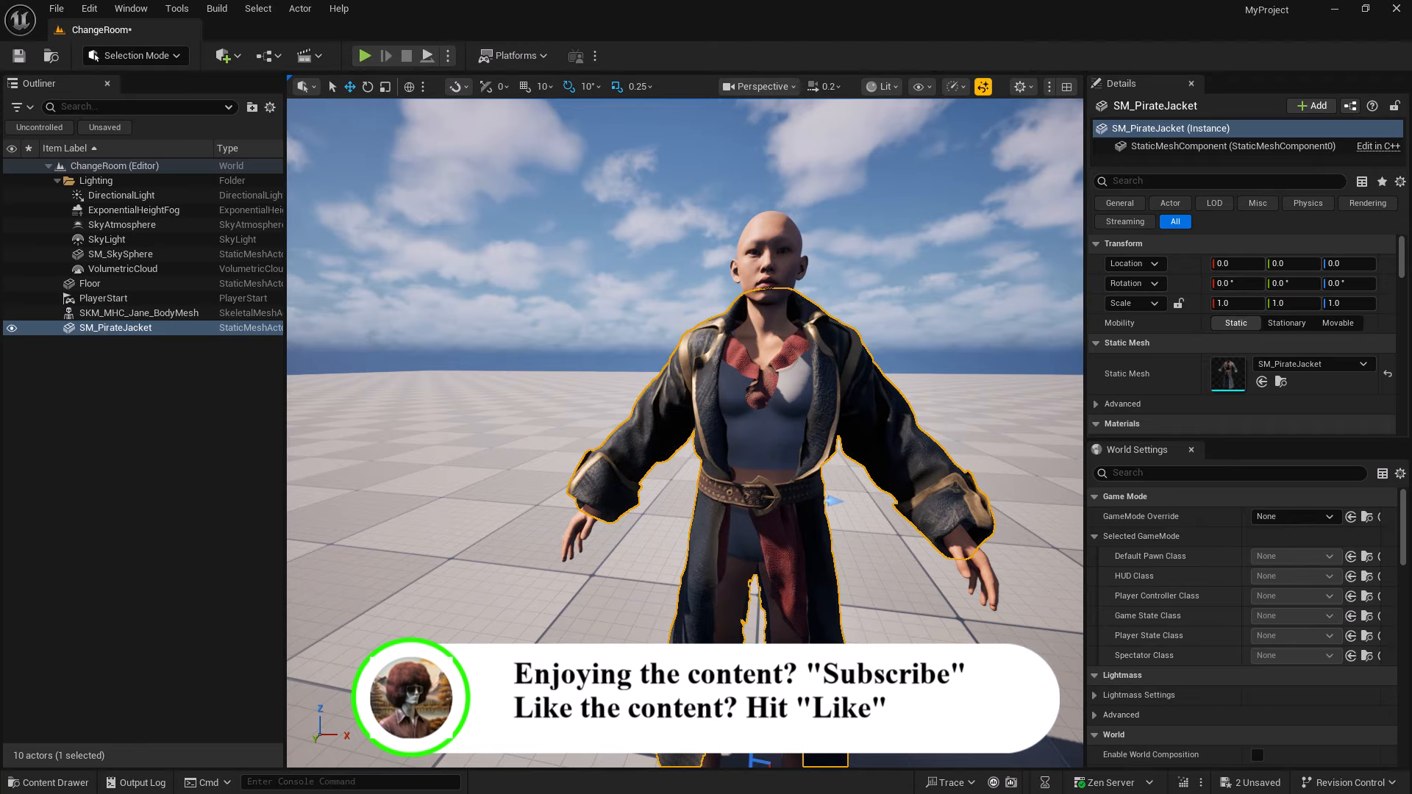
right_drag(839, 336, 839, 350)
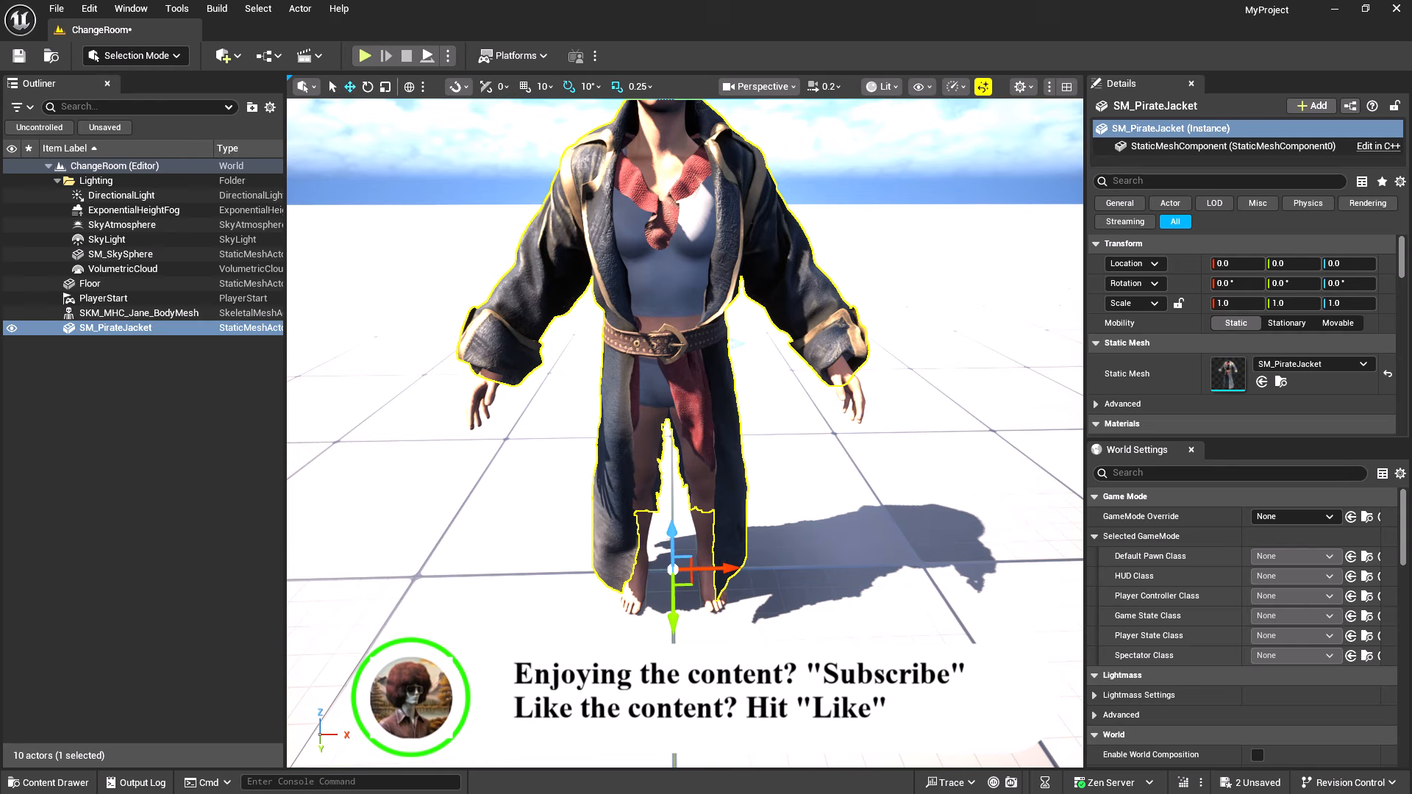
right_drag(839, 350, 839, 335)
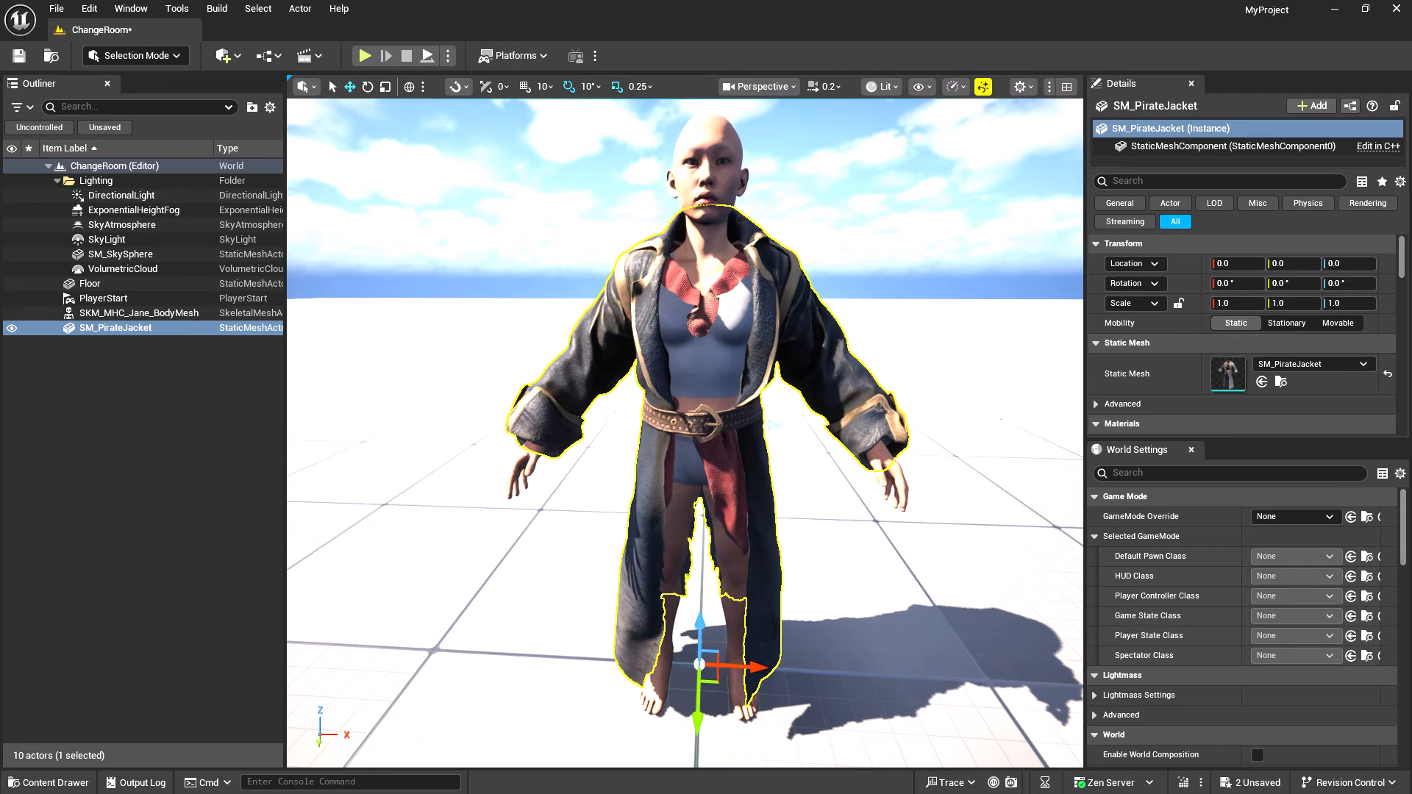
key(ctrl+s)
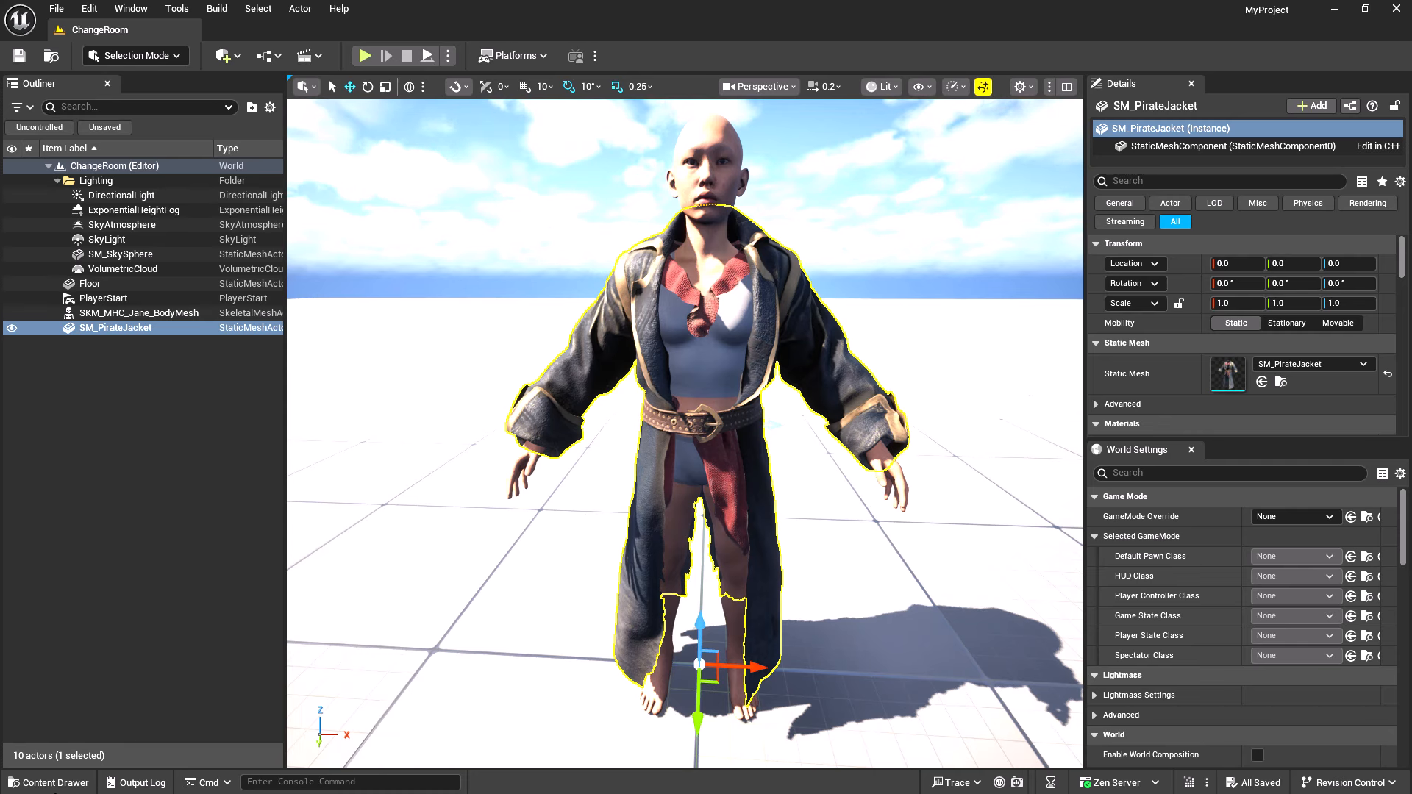
Open the skeletal mesh conversion options for the SM_PirateJacket asset in the Content folder
click(49, 783)
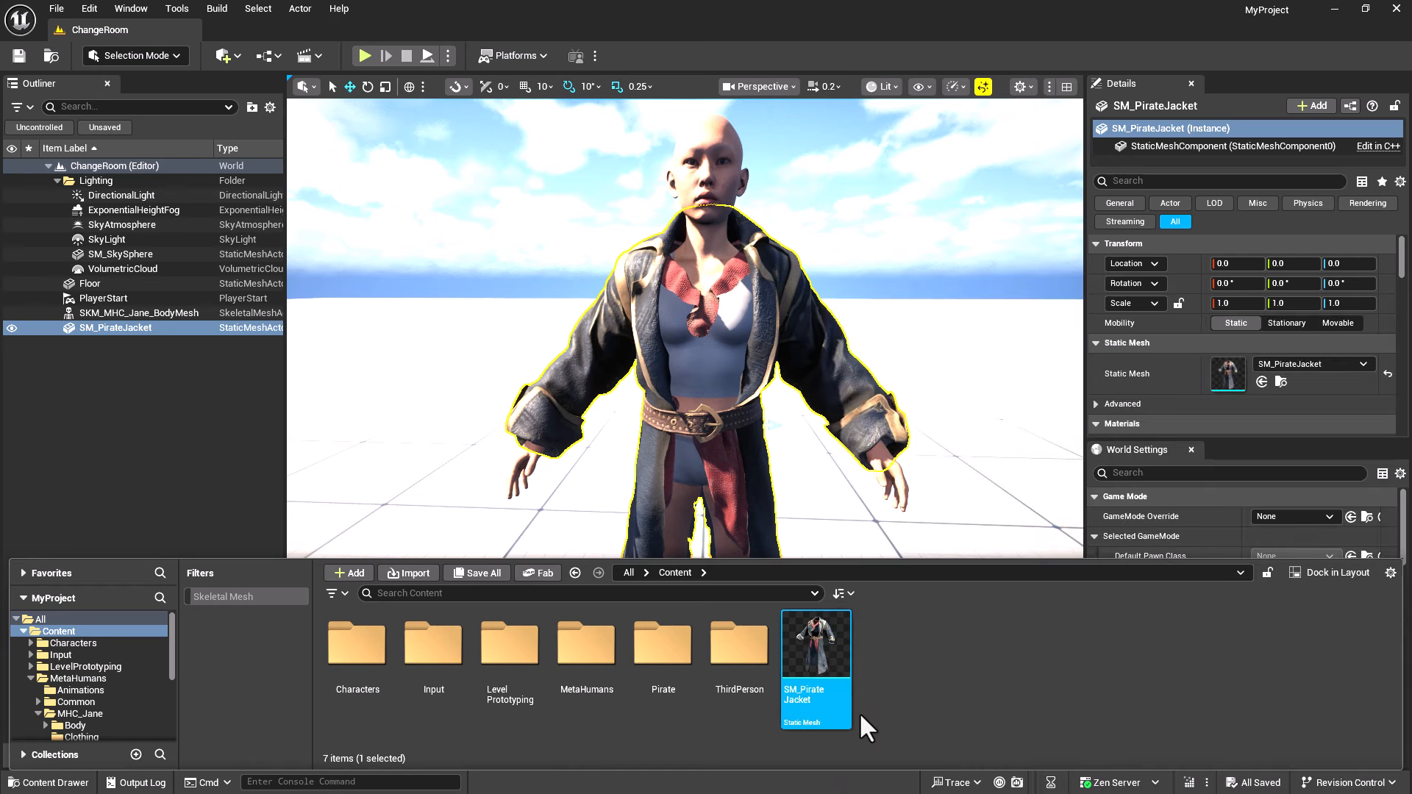
right_click(815, 656)
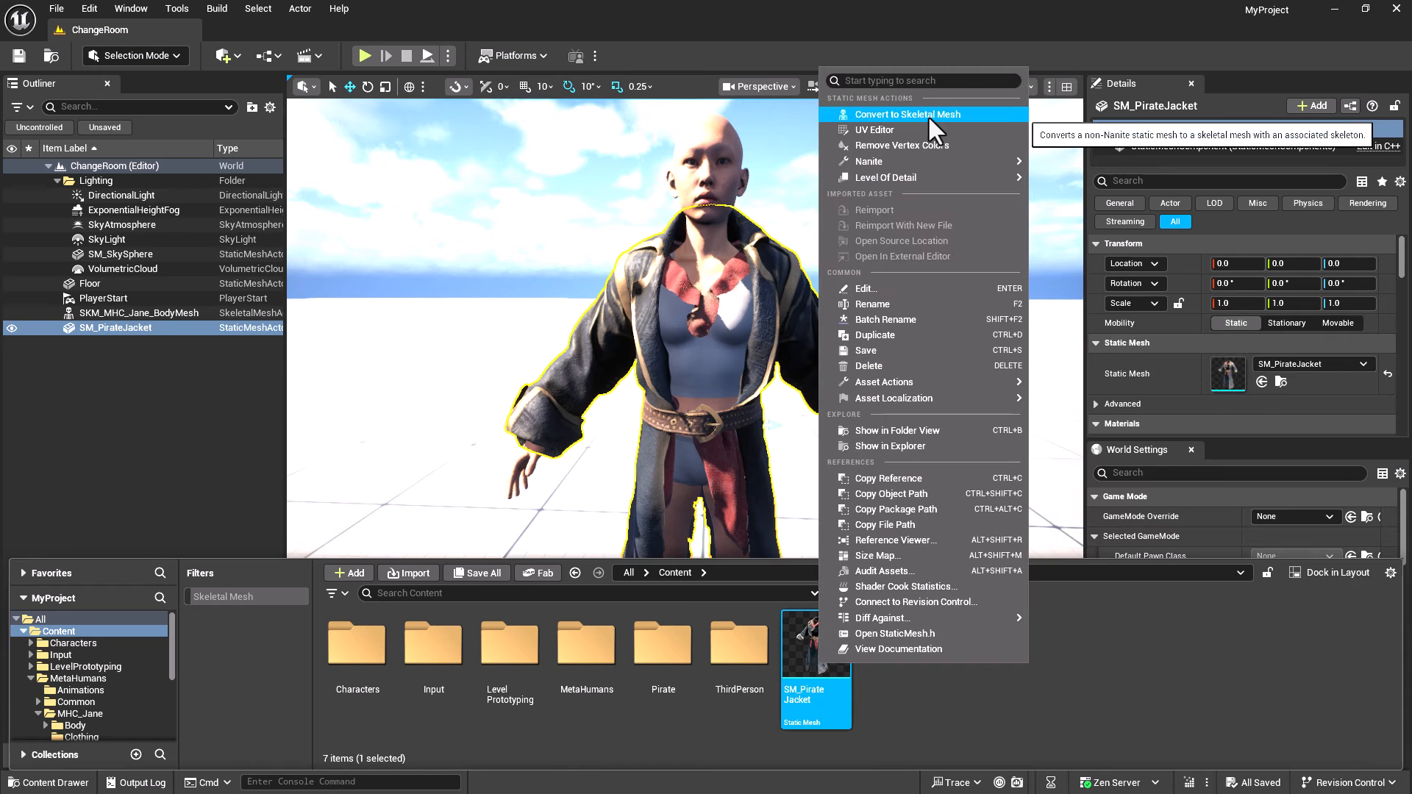
click(928, 115)
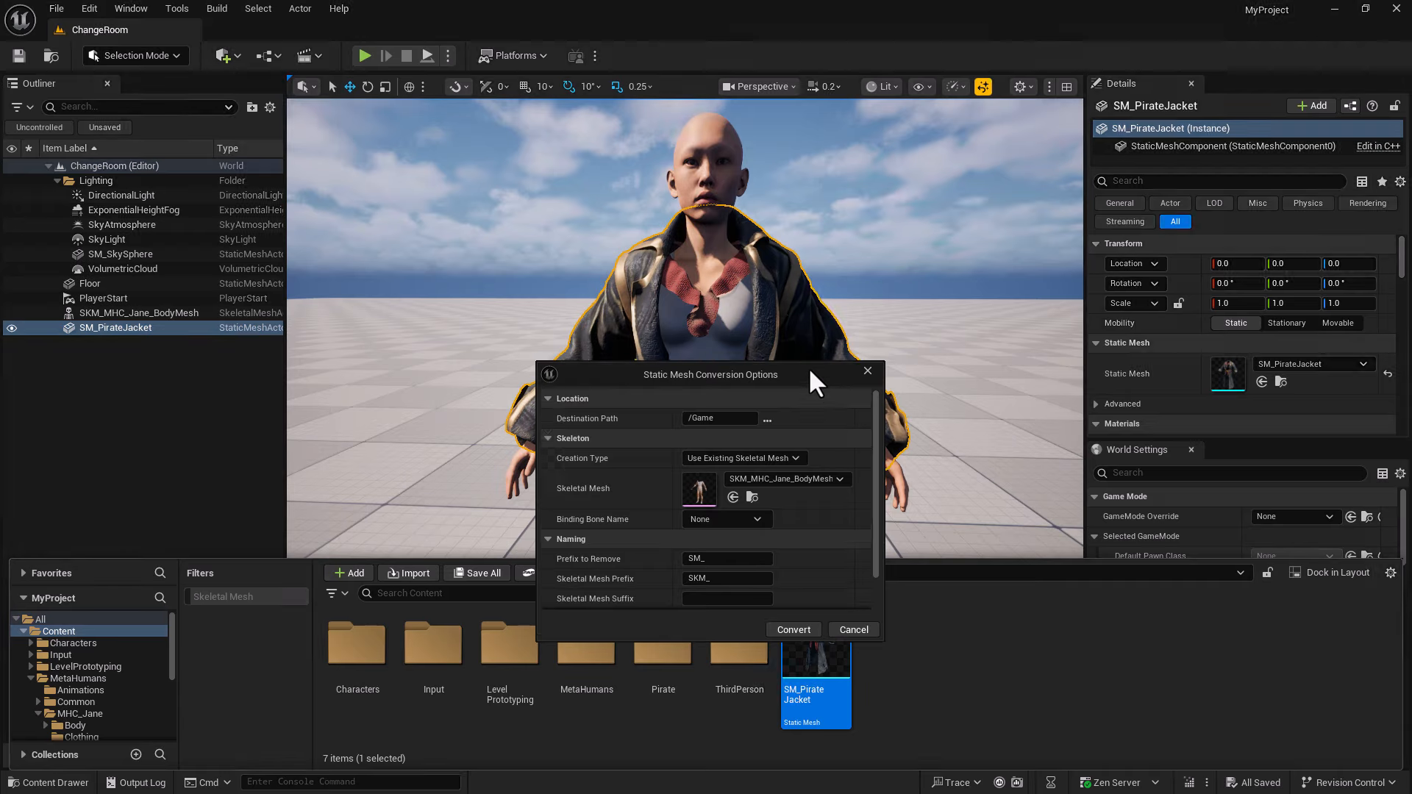
drag(809, 369, 823, 278)
Convert the jacket to a skeletal mesh with creation type Use Existing Skeletal Mesh, based on SKM_MHC_Jane_BodyMesh
click(811, 345)
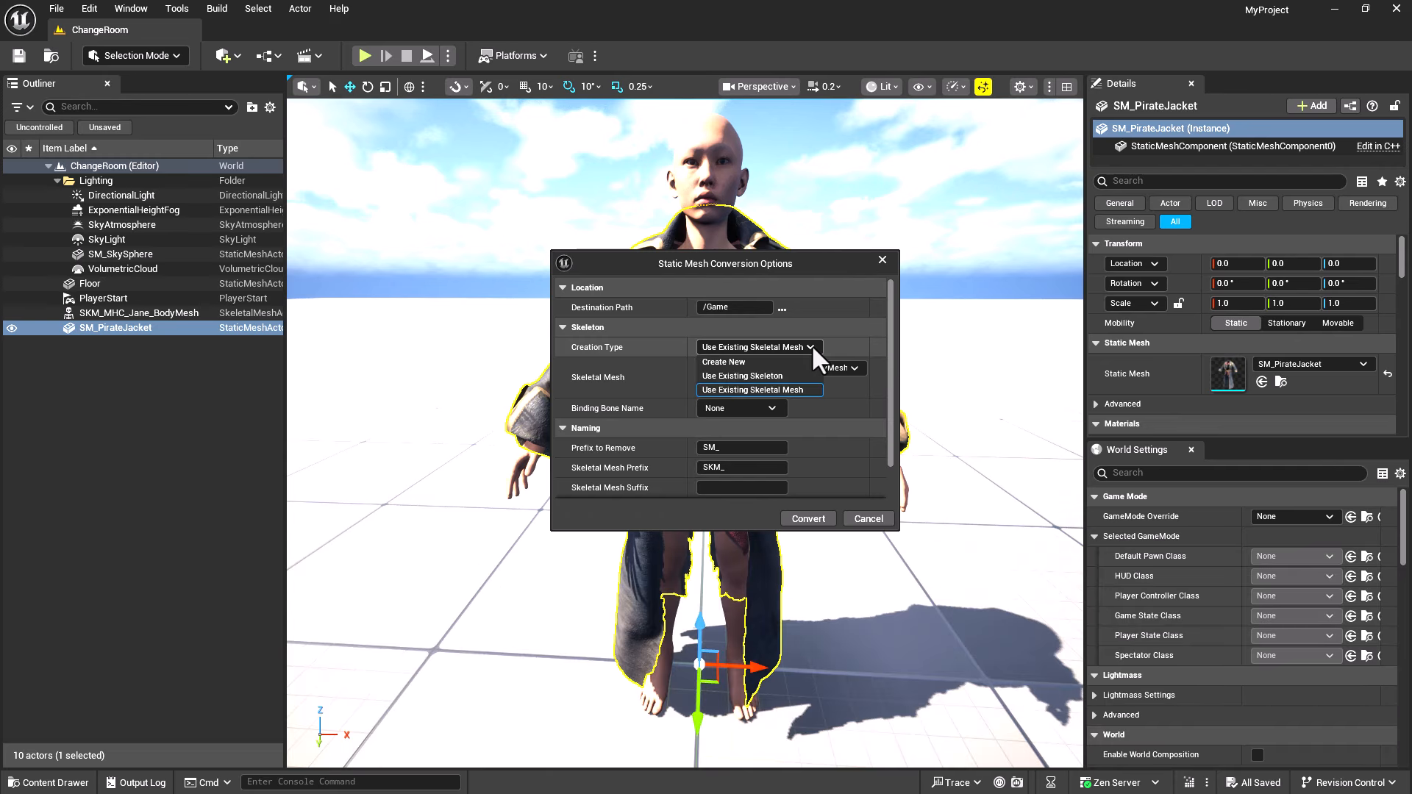
click(778, 360)
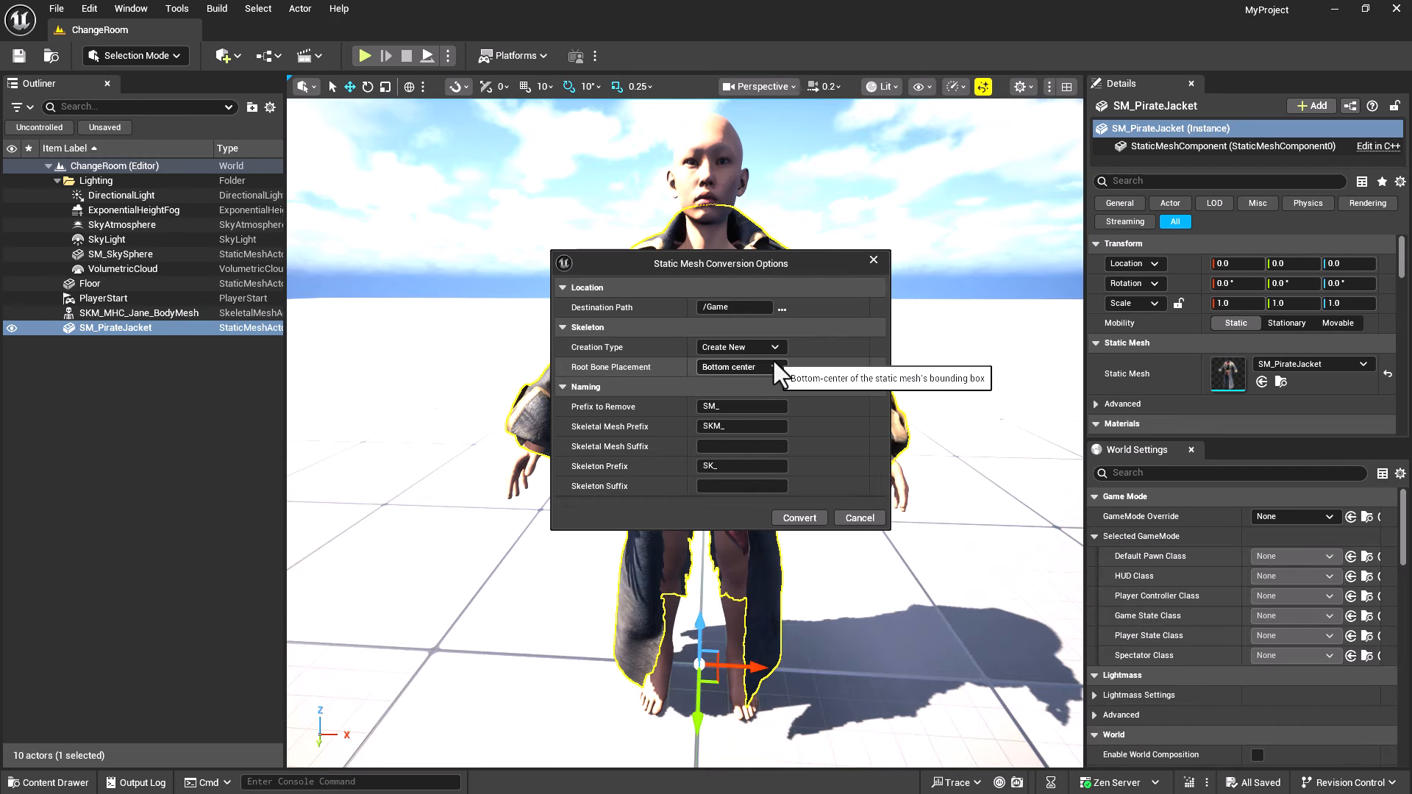
click(780, 348)
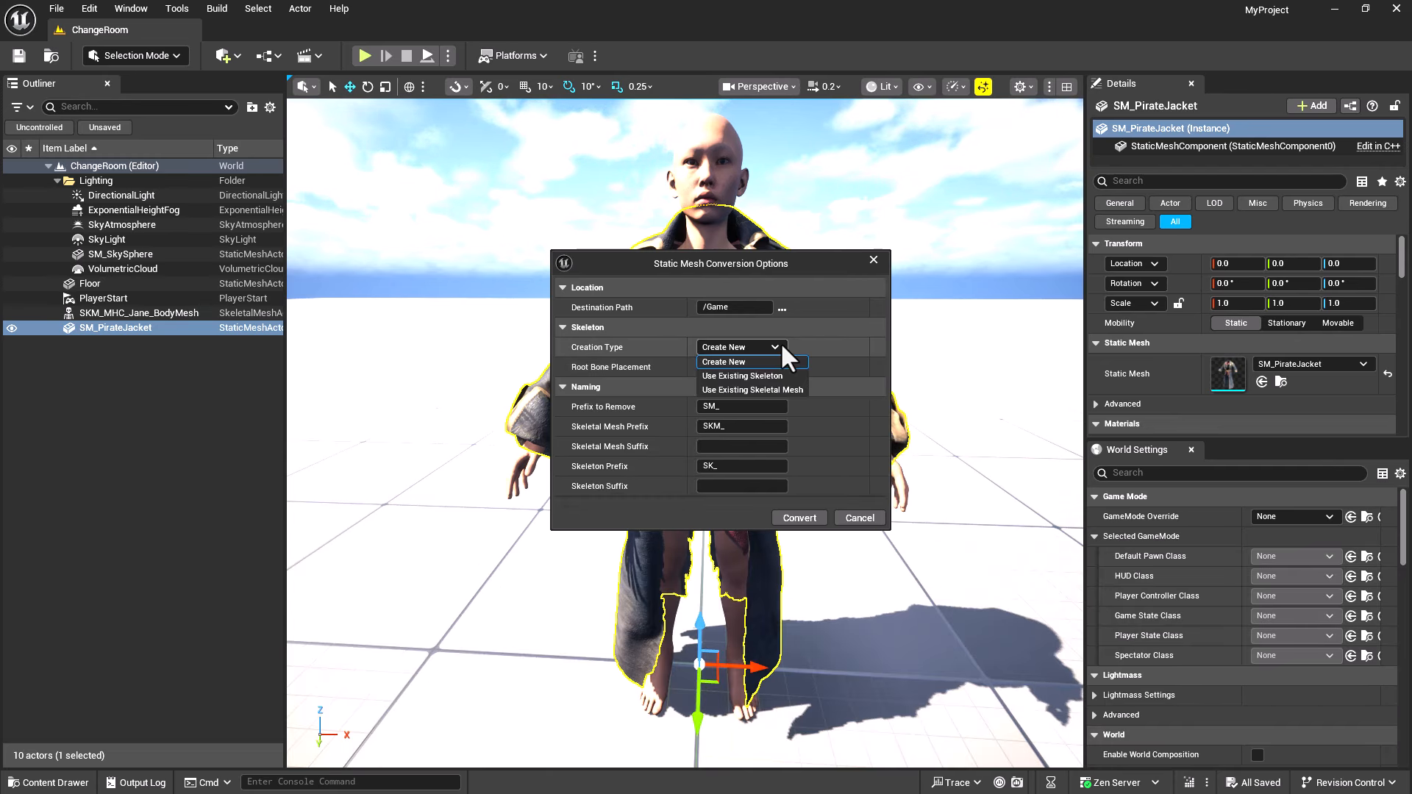
click(791, 392)
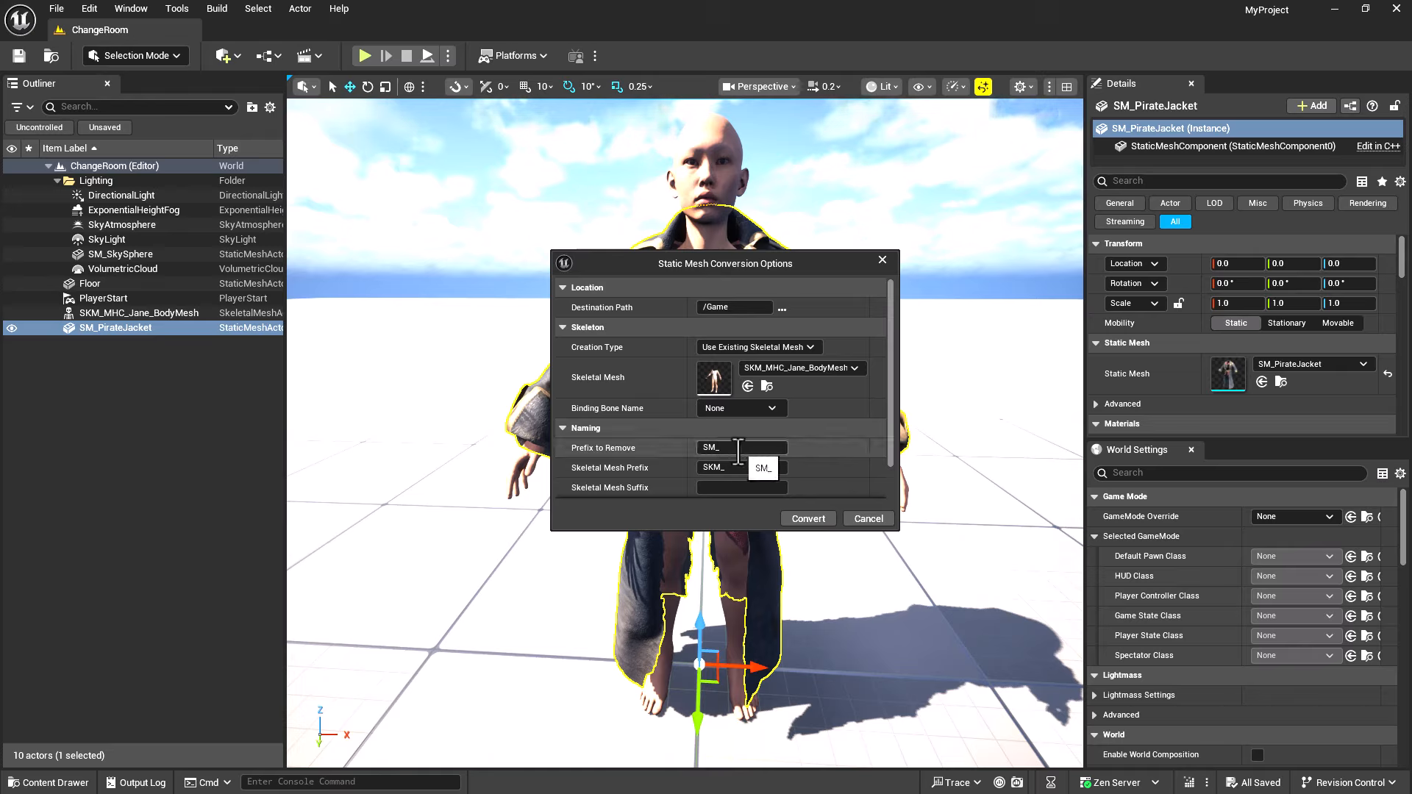
scroll(839, 397, down, 1)
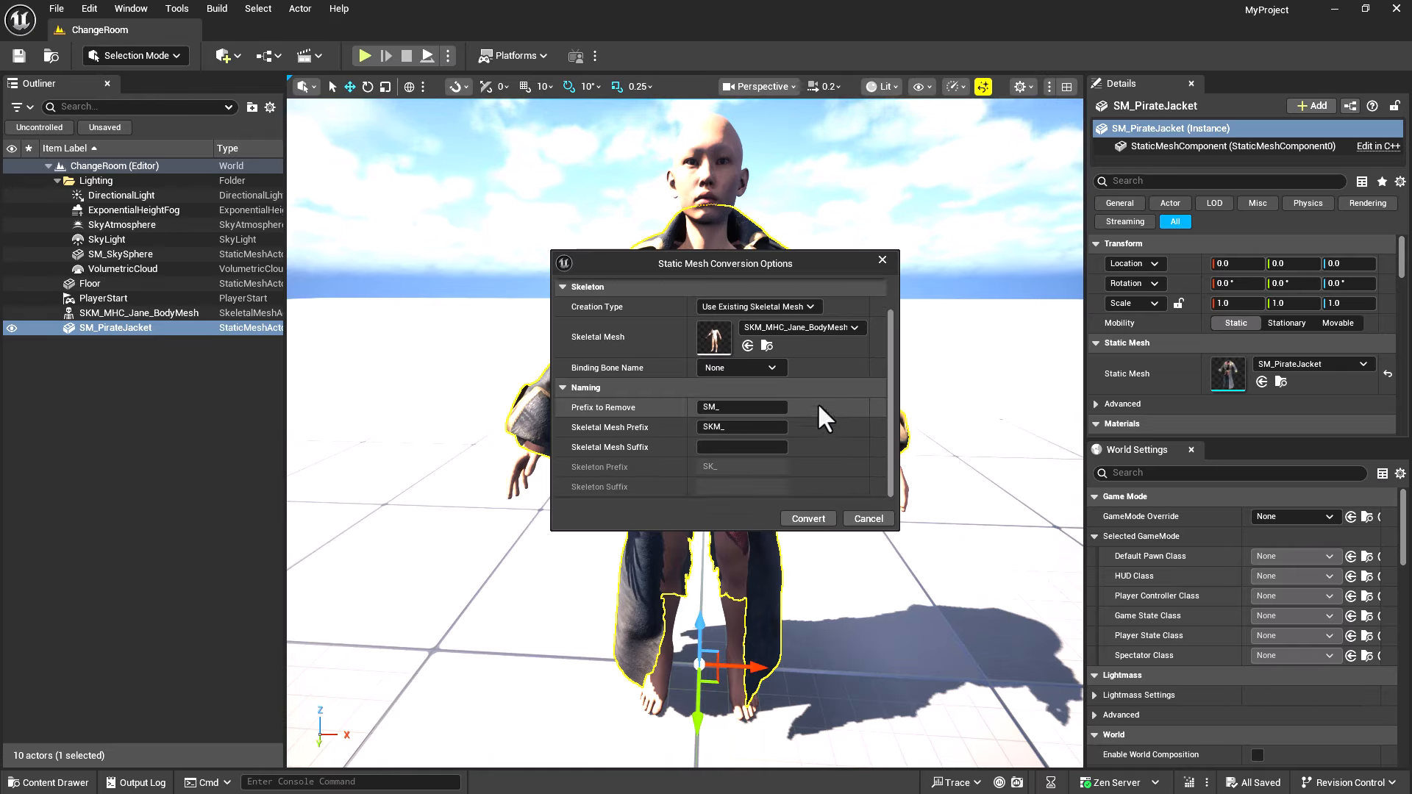
scroll(813, 368, up, 1)
scroll(809, 357, down, 1)
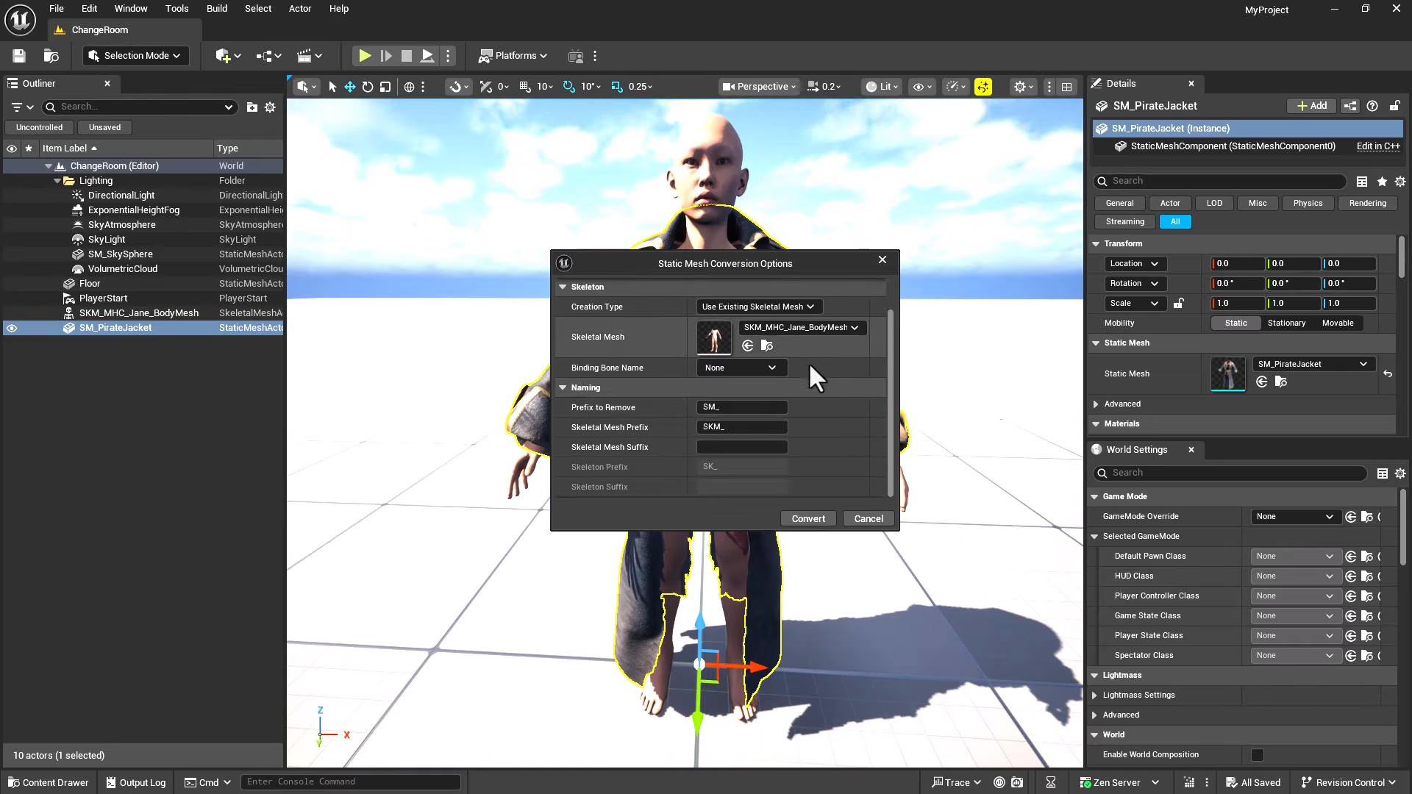
scroll(813, 441, up, 1)
click(816, 522)
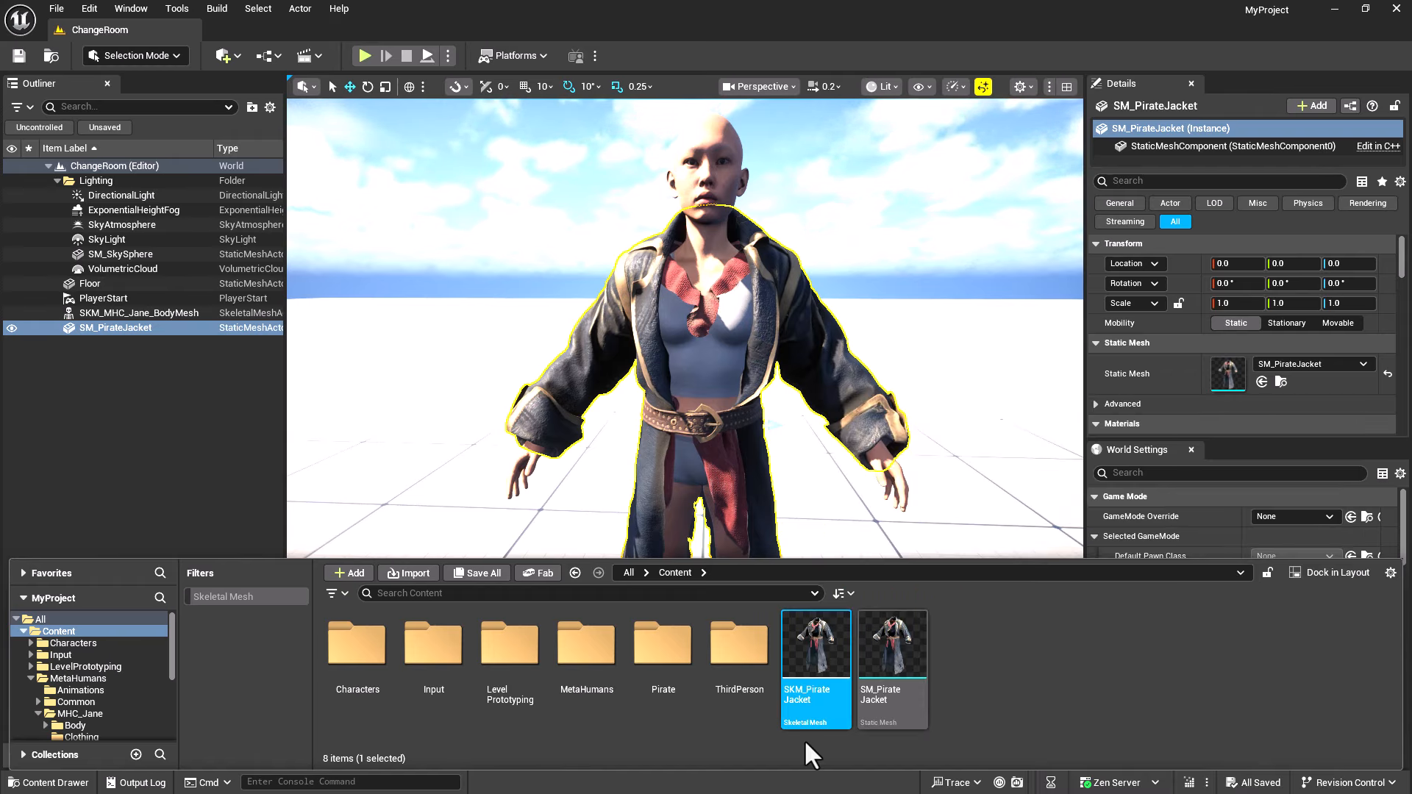
Reset the content filters and open the SKM_PirateJacket skeletal mesh for editing
click(337, 599)
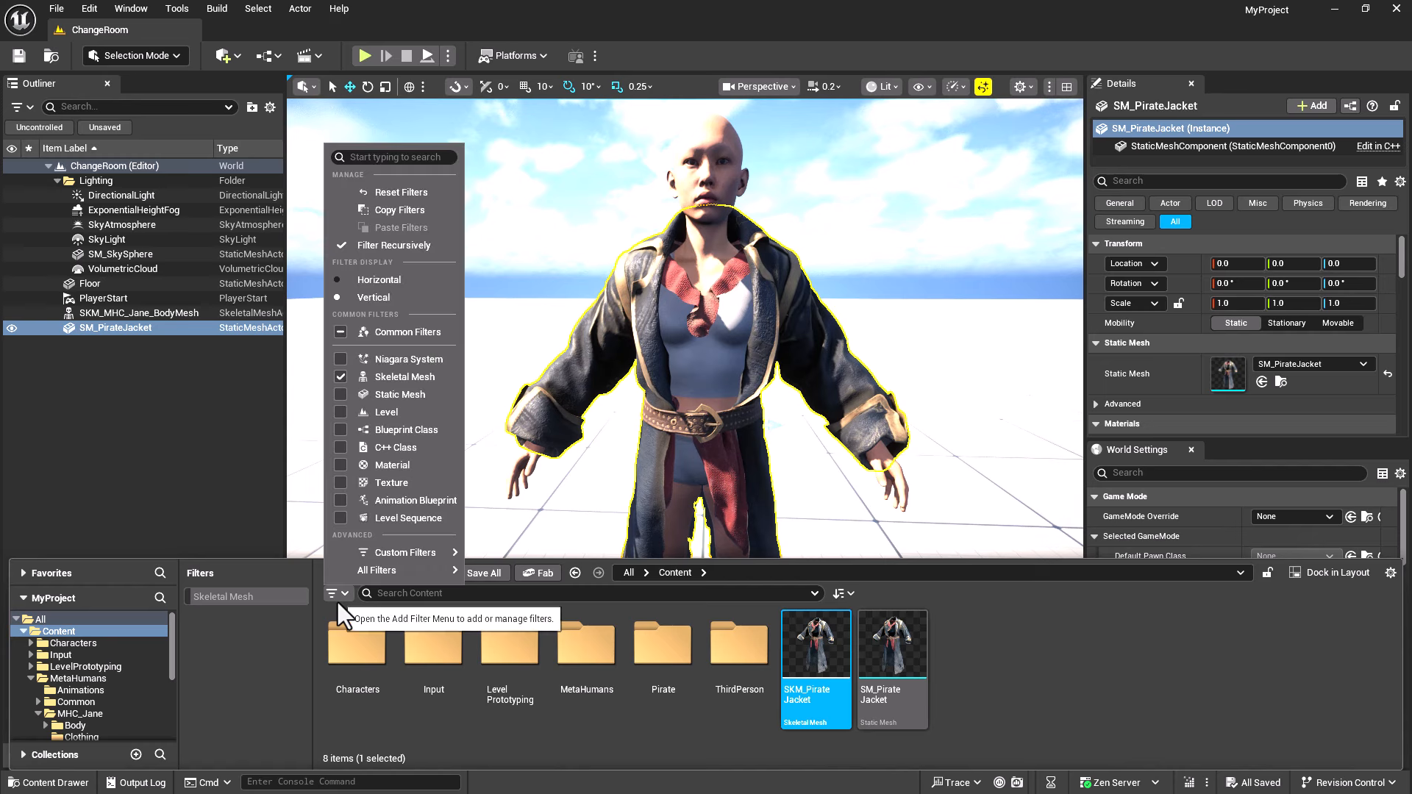
click(390, 192)
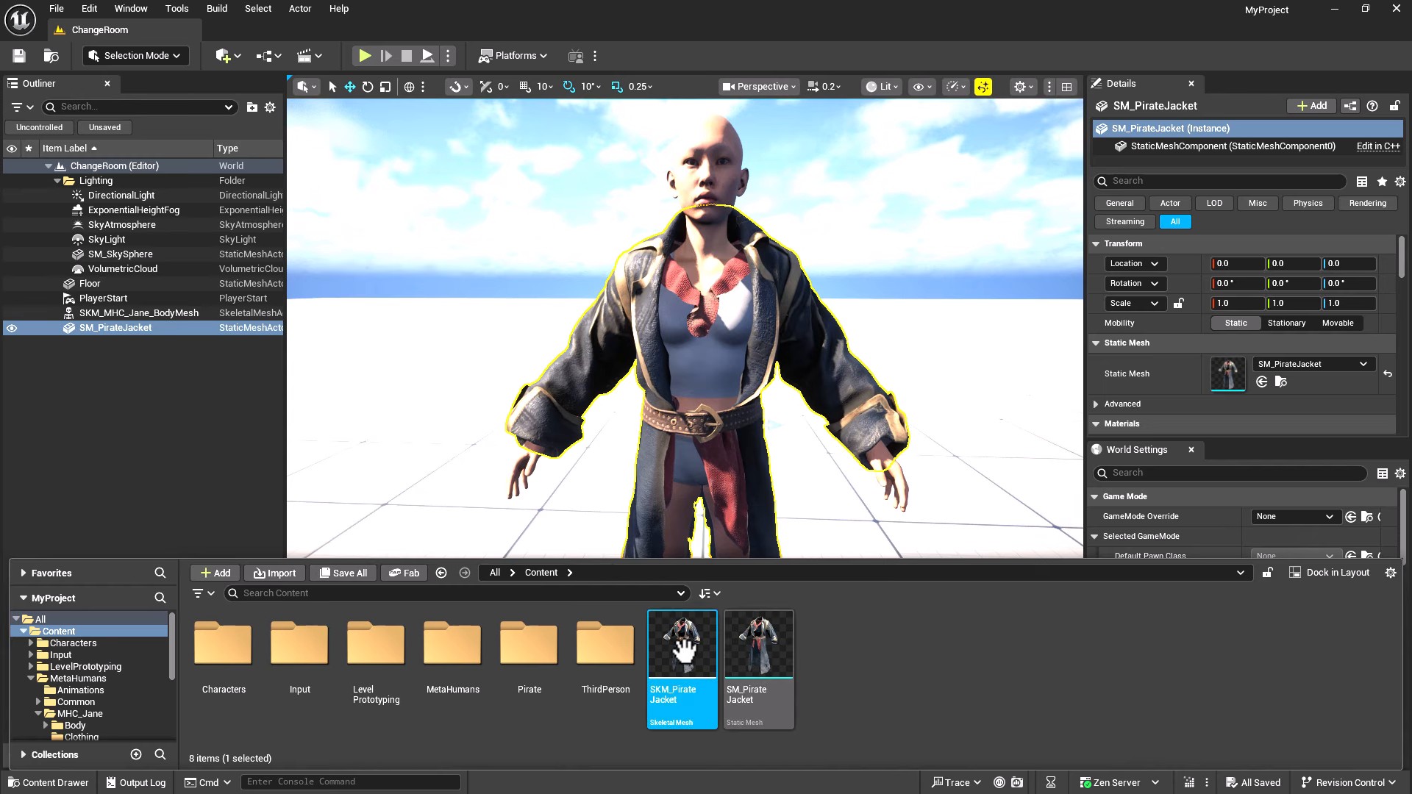
double_click(684, 651)
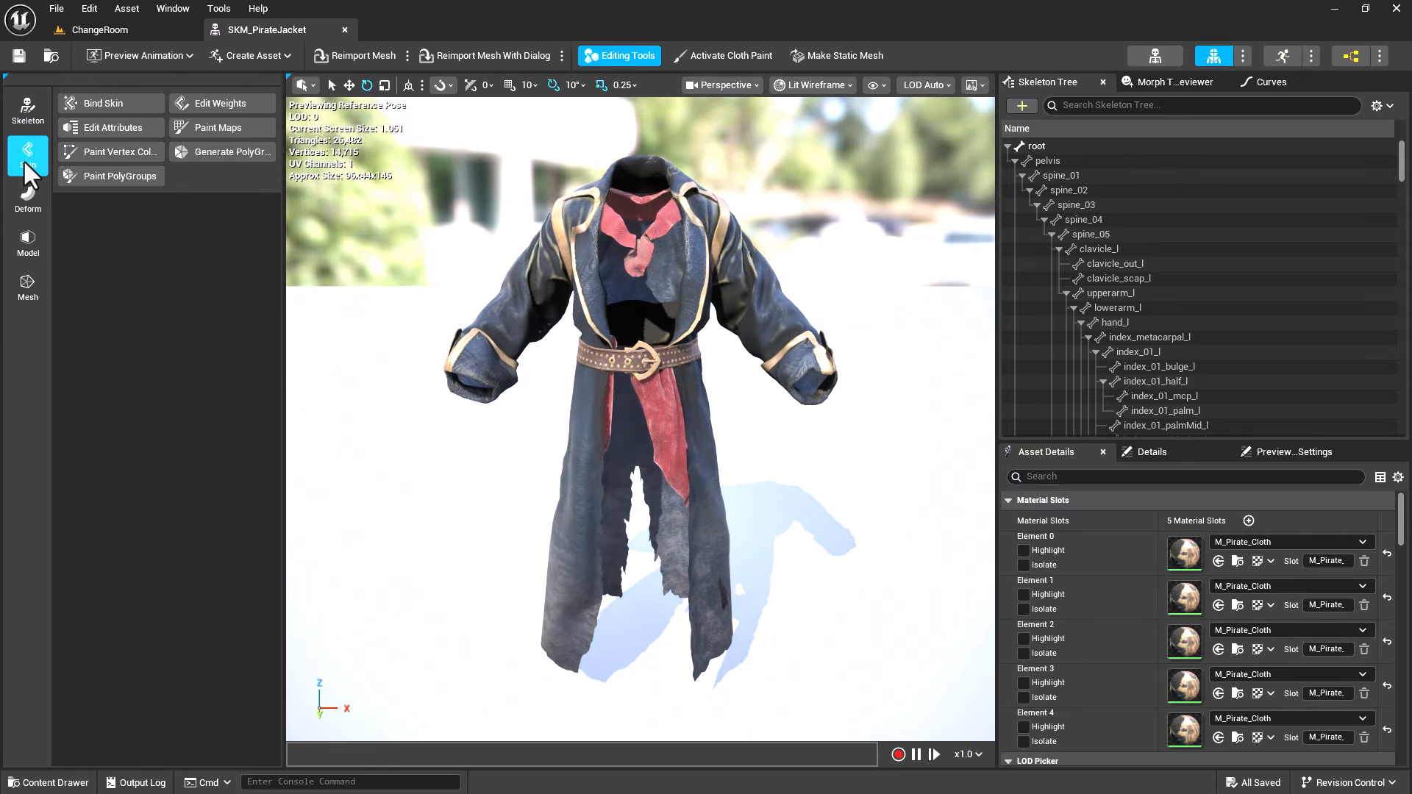
Transfer skin weights onto the jacket with Edit Weights, using SKM_MHC_Jane_BodyMesh as the source skeletal mesh, and accept them
click(218, 102)
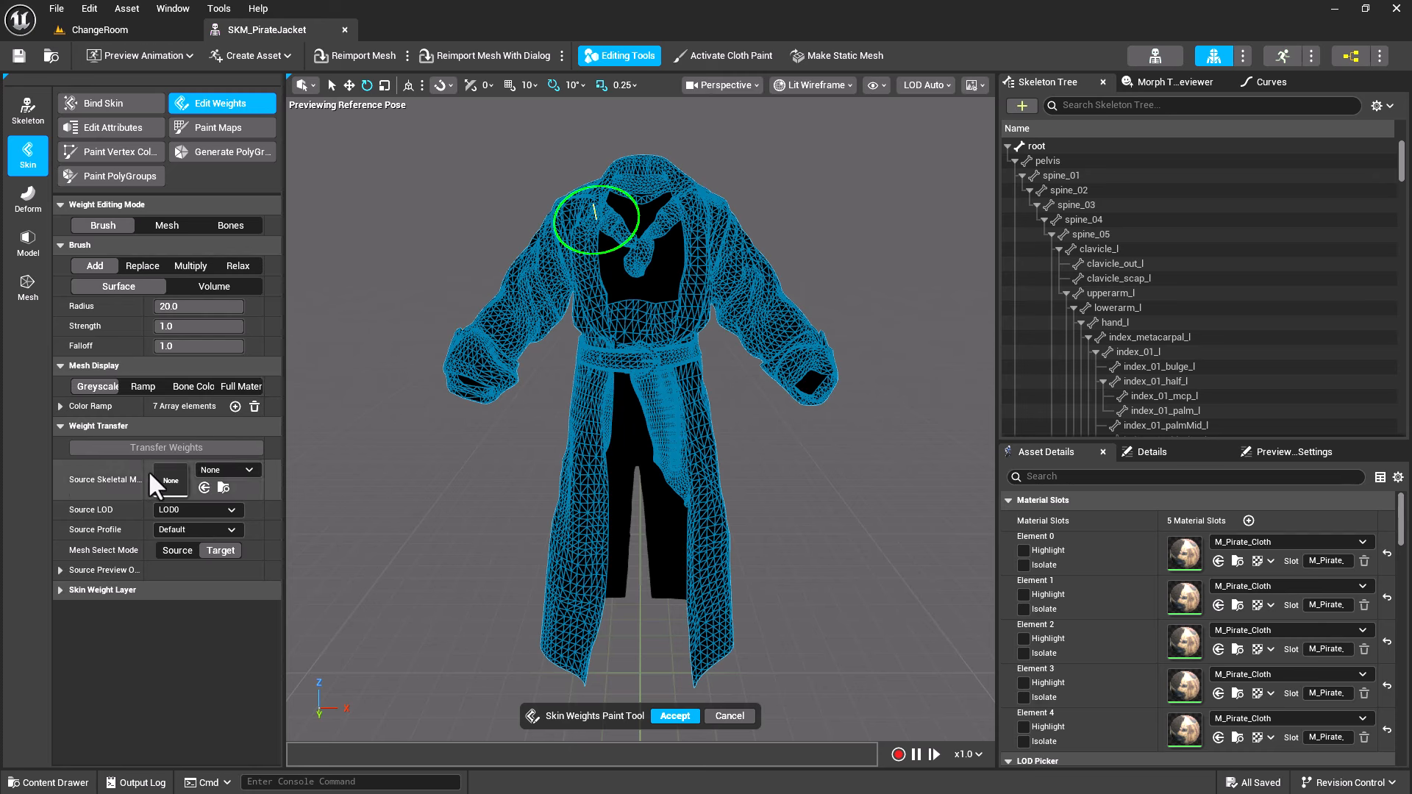
click(215, 472)
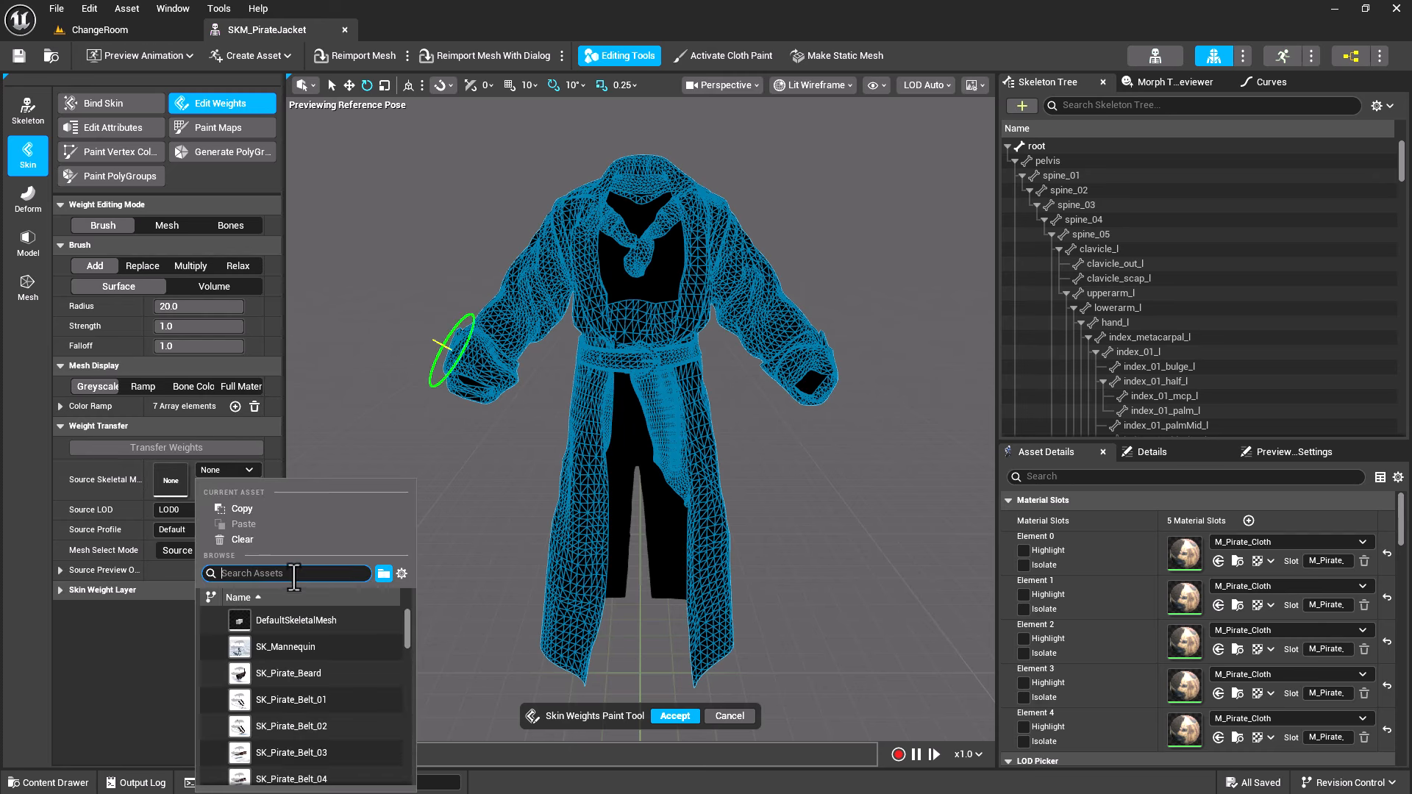
text(jane)
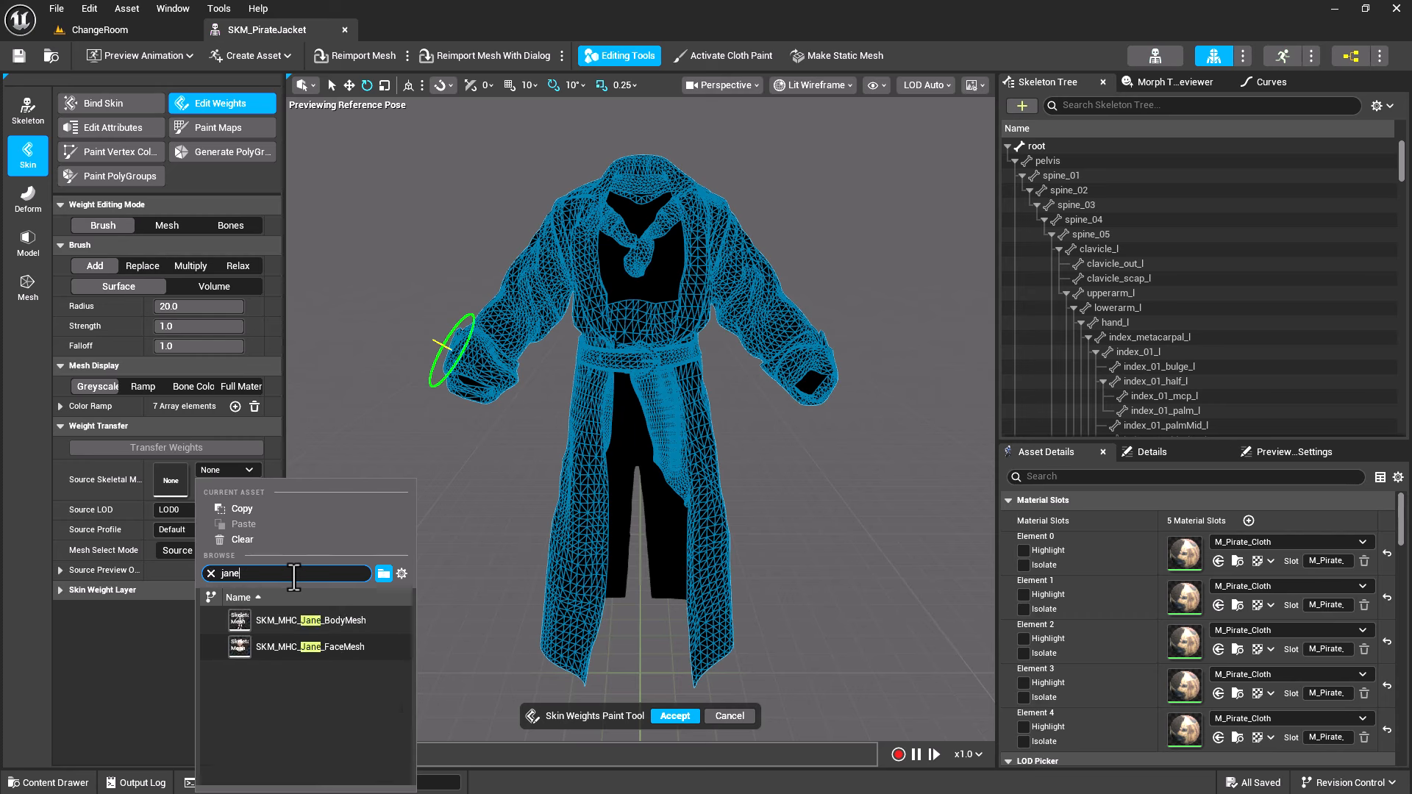
click(346, 619)
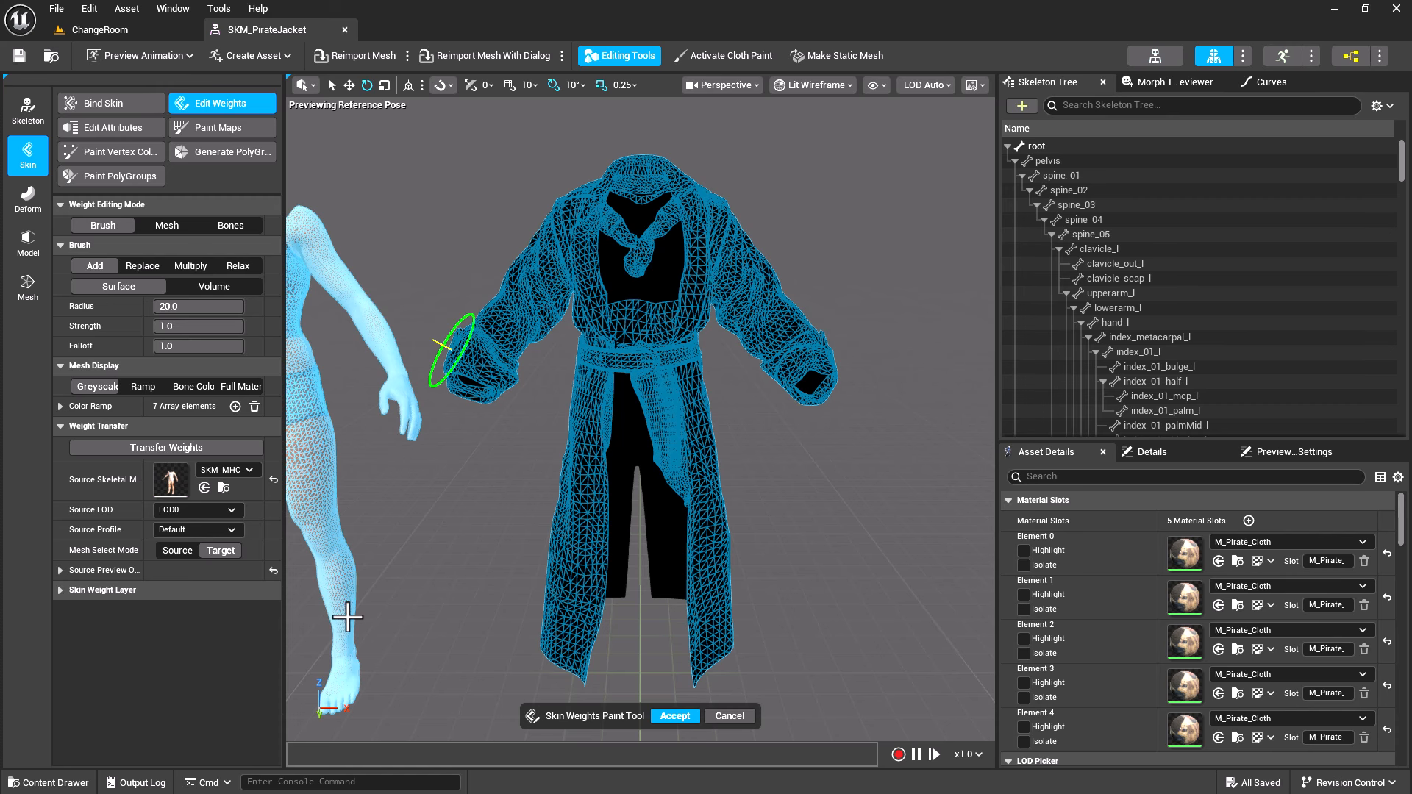
scroll(391, 574, down, 3)
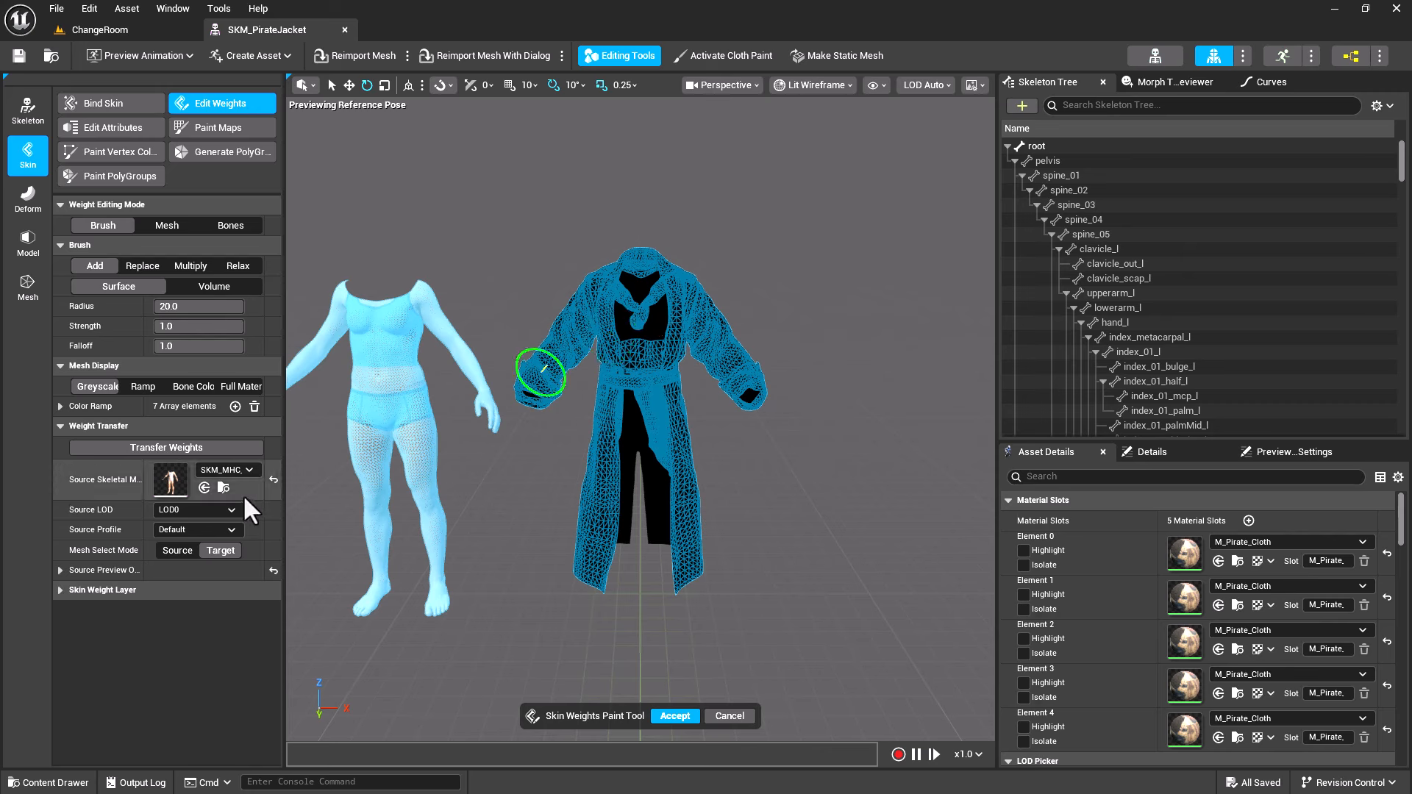
click(205, 448)
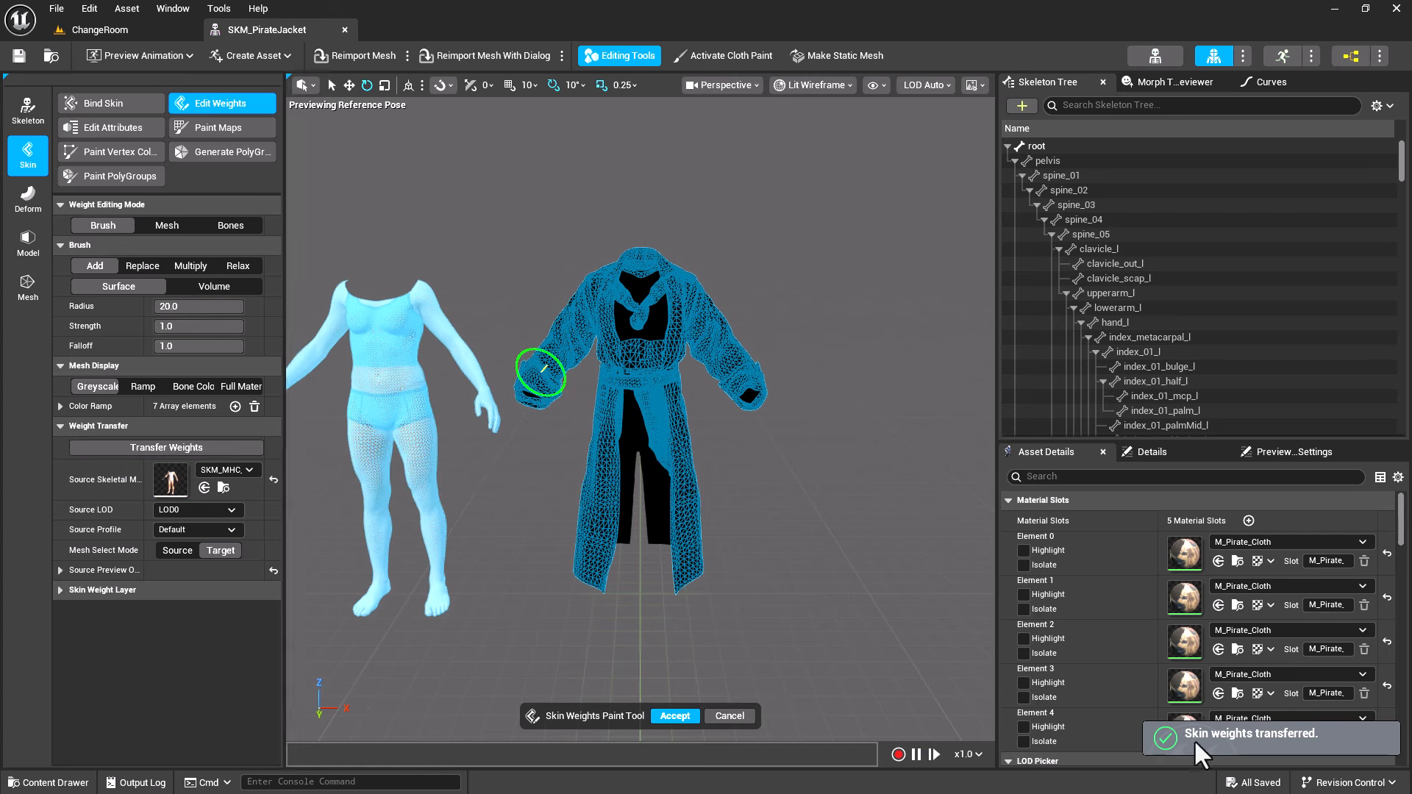
click(672, 718)
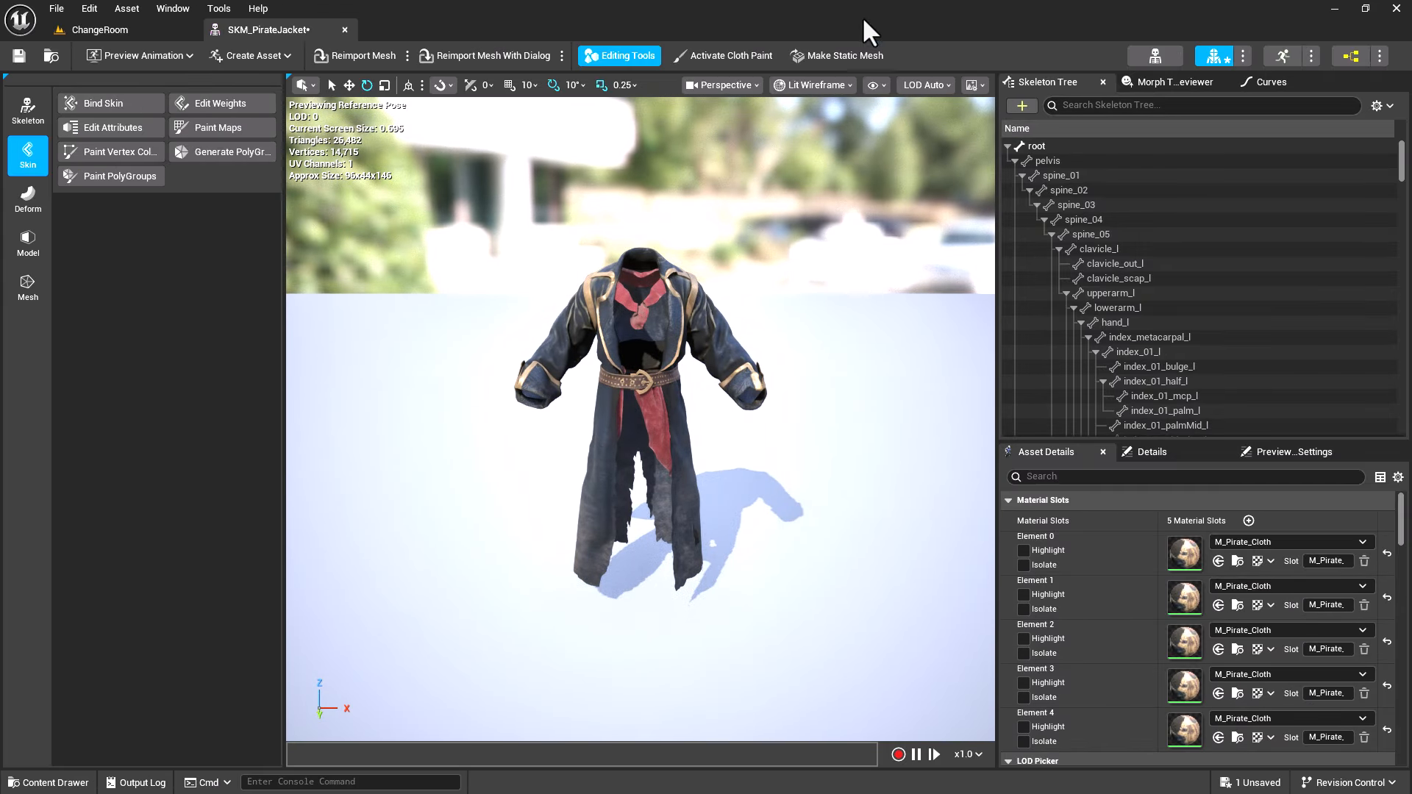
Save the SKM_PirateJacket skeletal mesh and create a new Cloth Asset in the Content folder
click(17, 51)
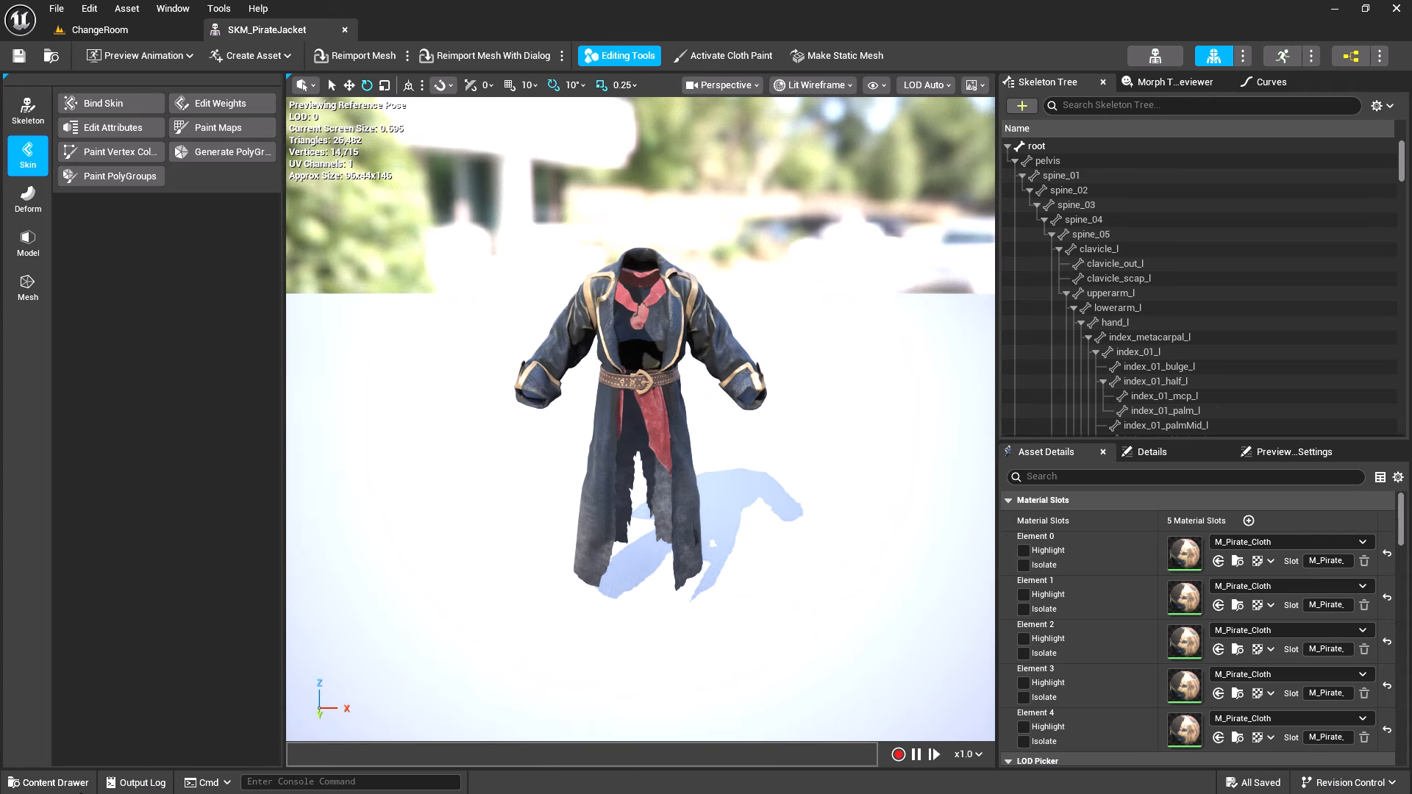
click(72, 786)
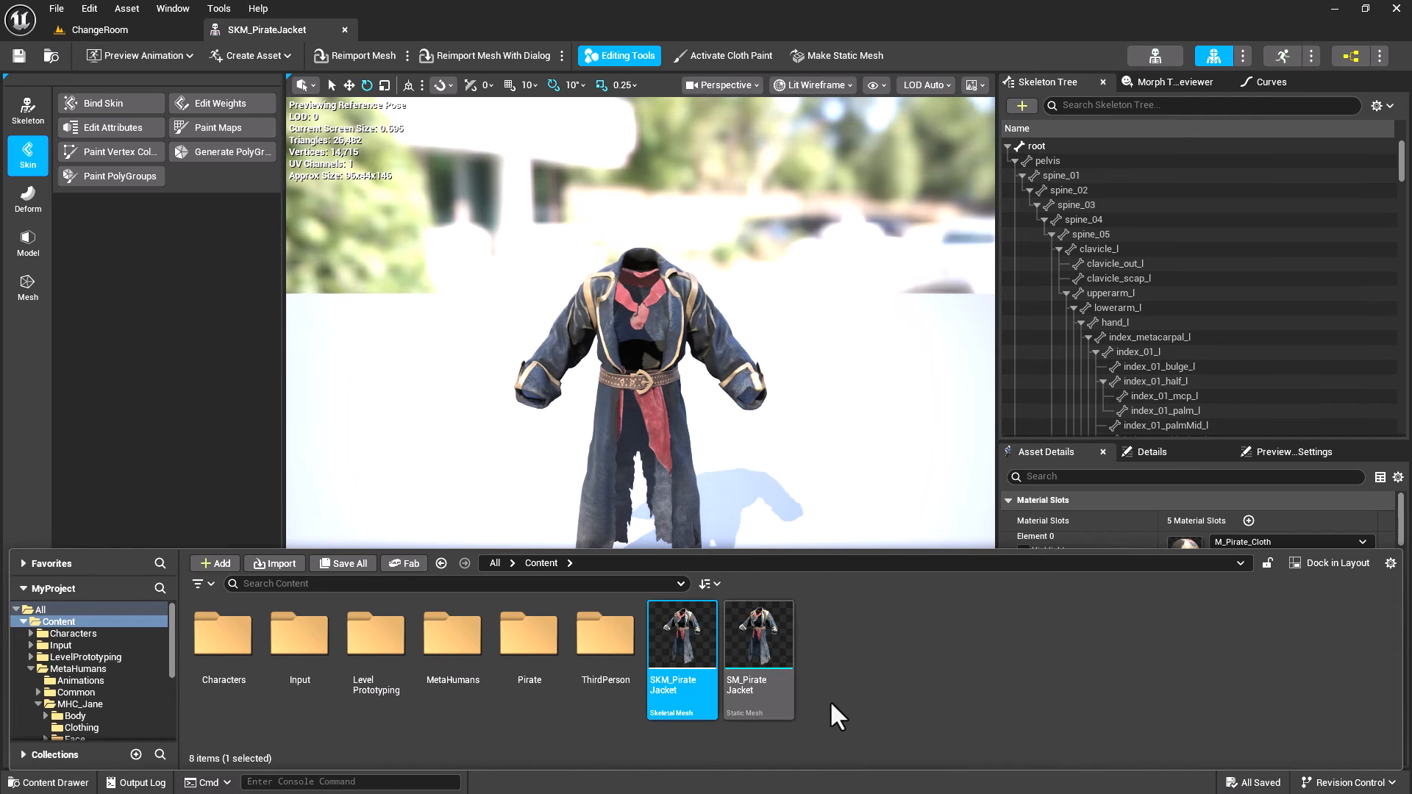
right_click(836, 655)
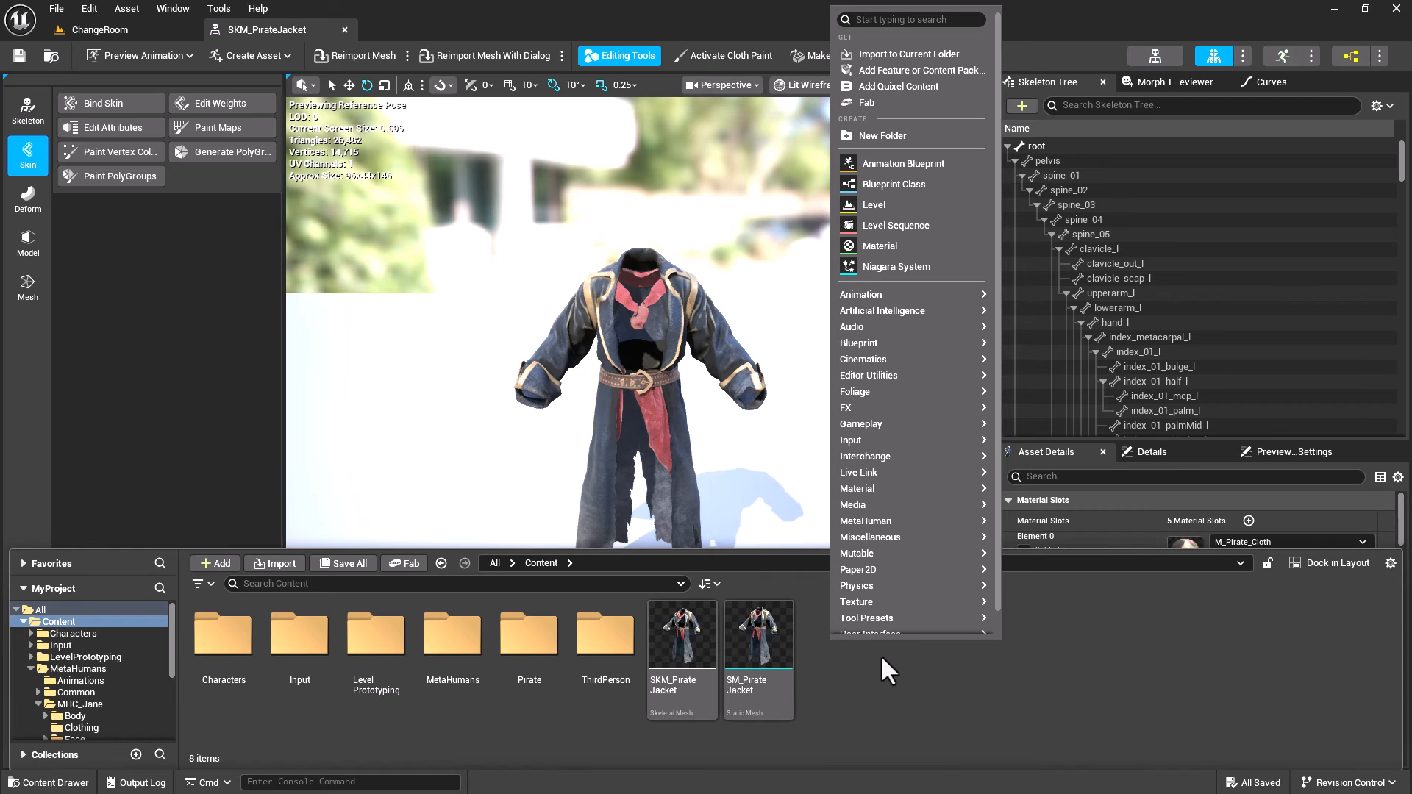
click(934, 769)
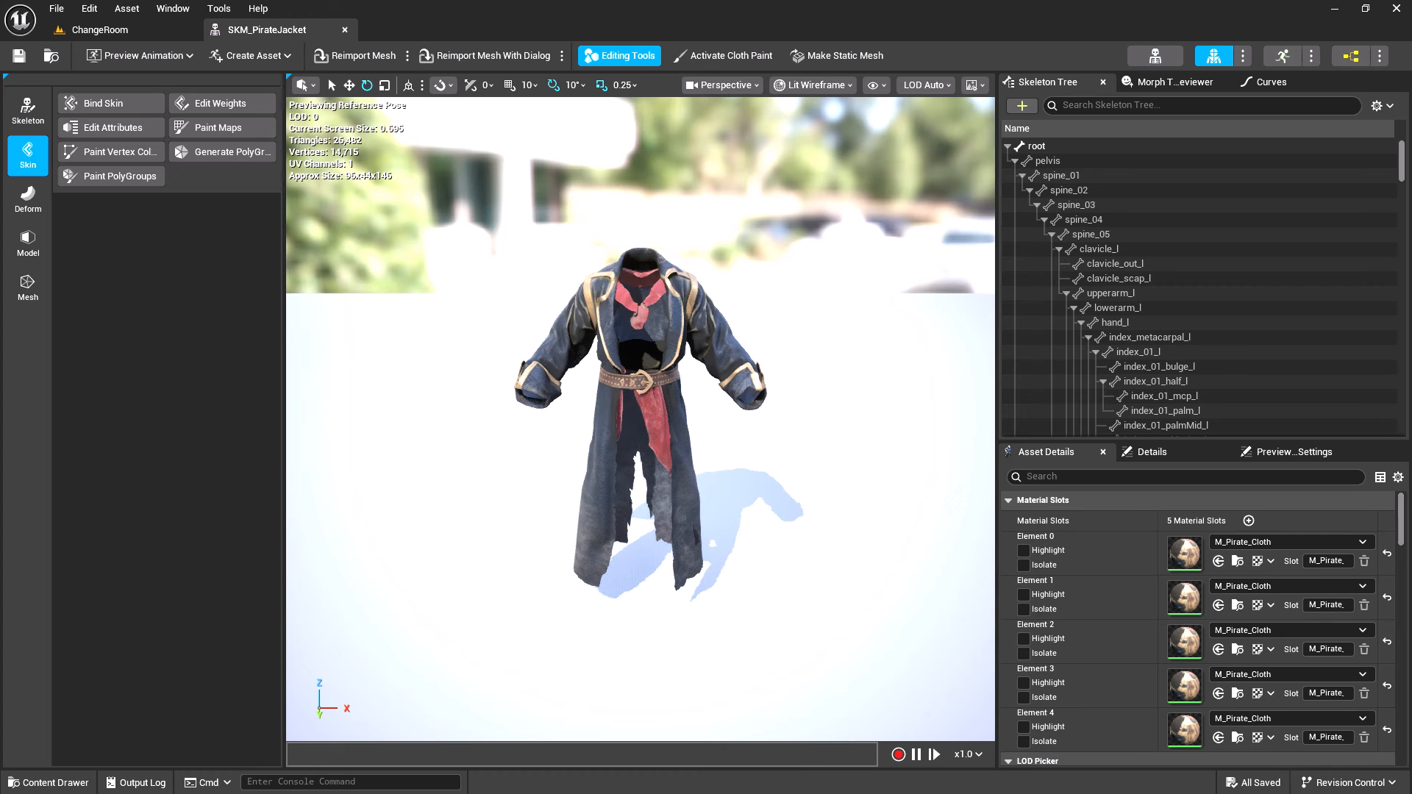
click(41, 785)
right_click(826, 650)
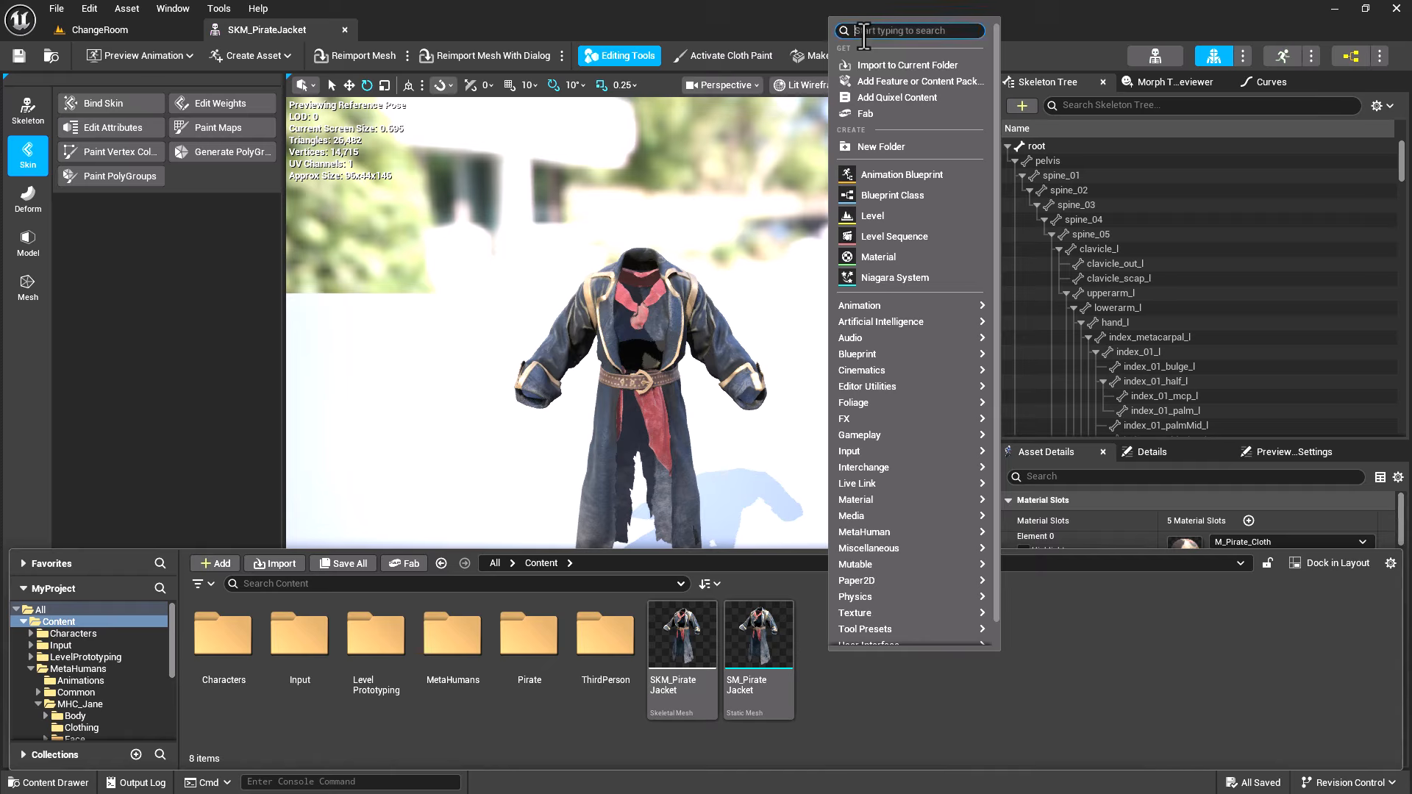
text(cloth)
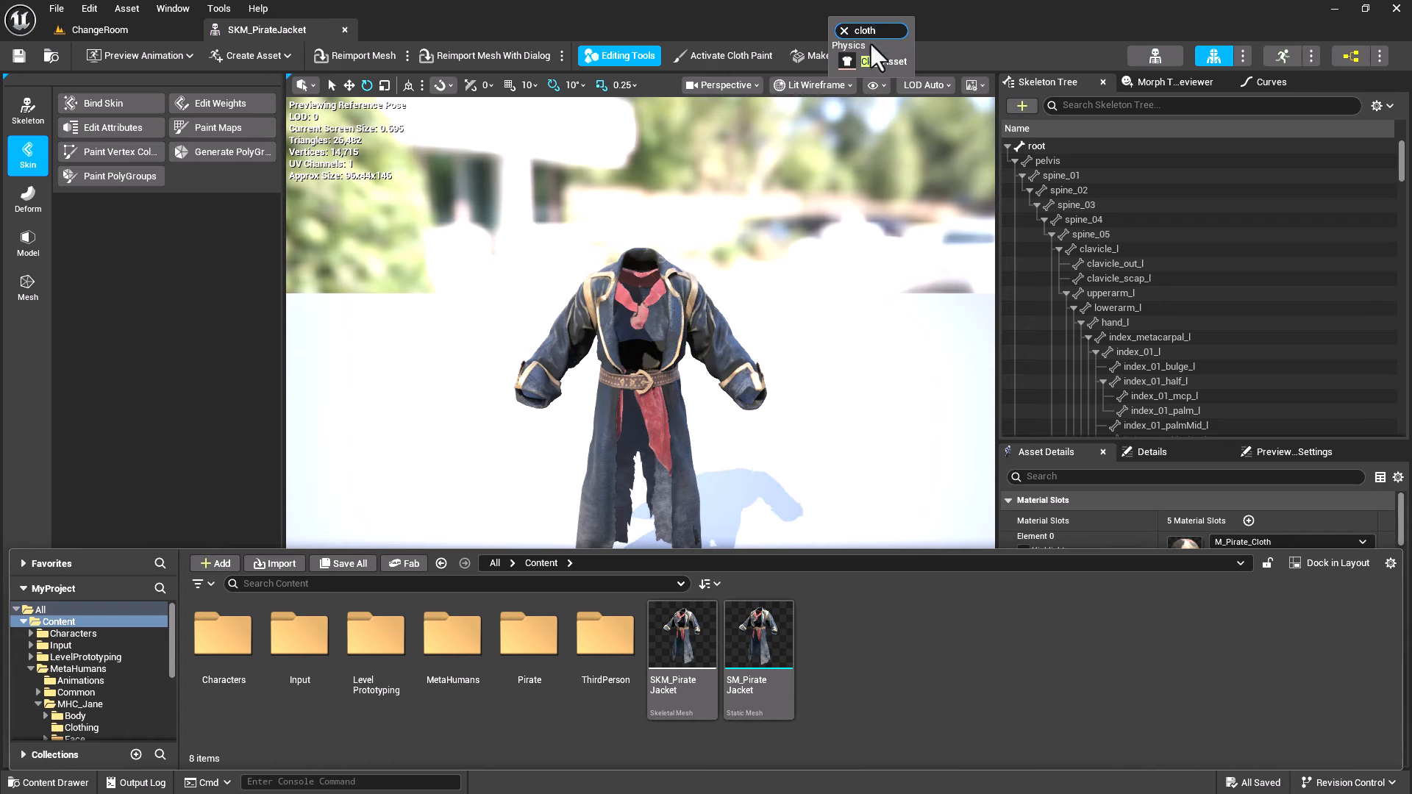
click(884, 60)
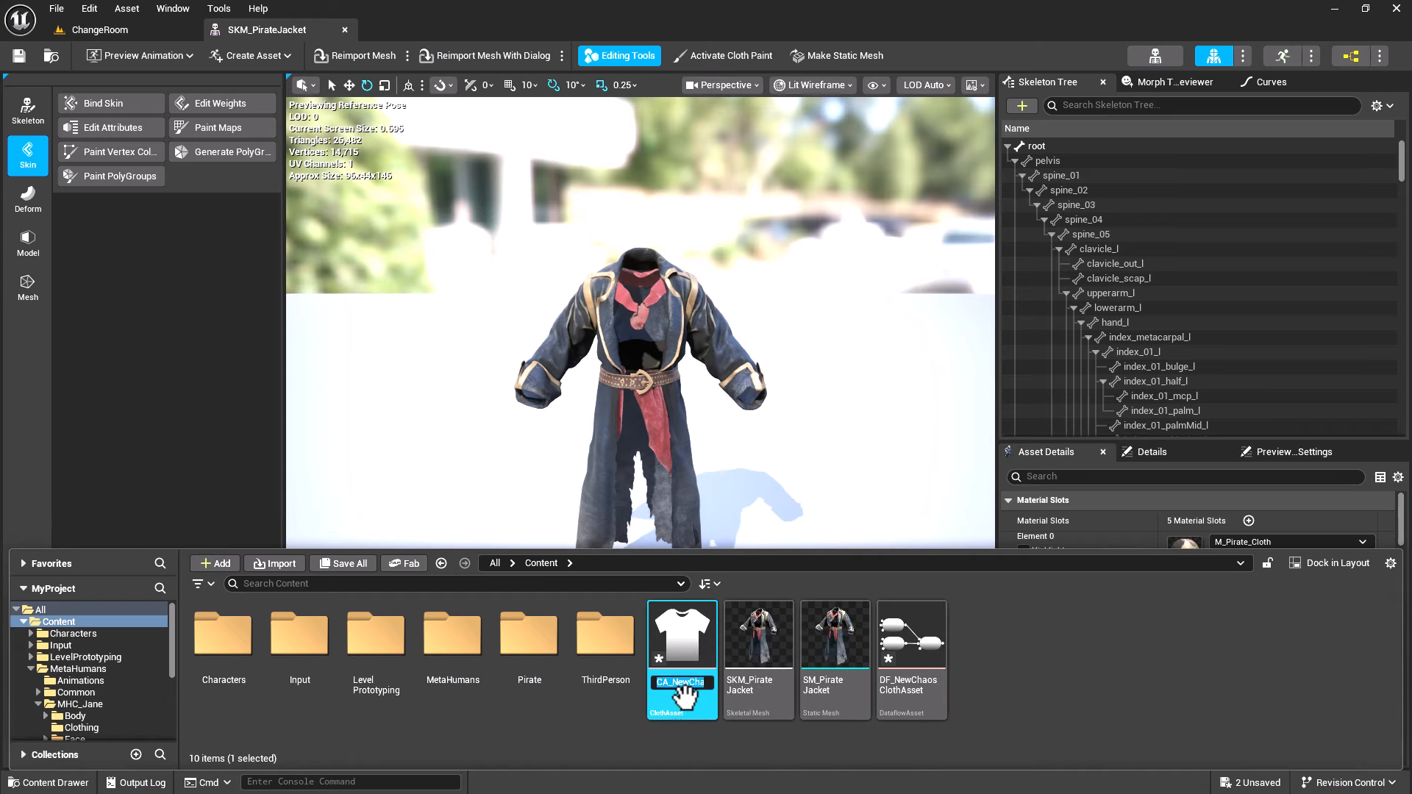
Name the new cloth asset CA_PirateJacket
key(End)
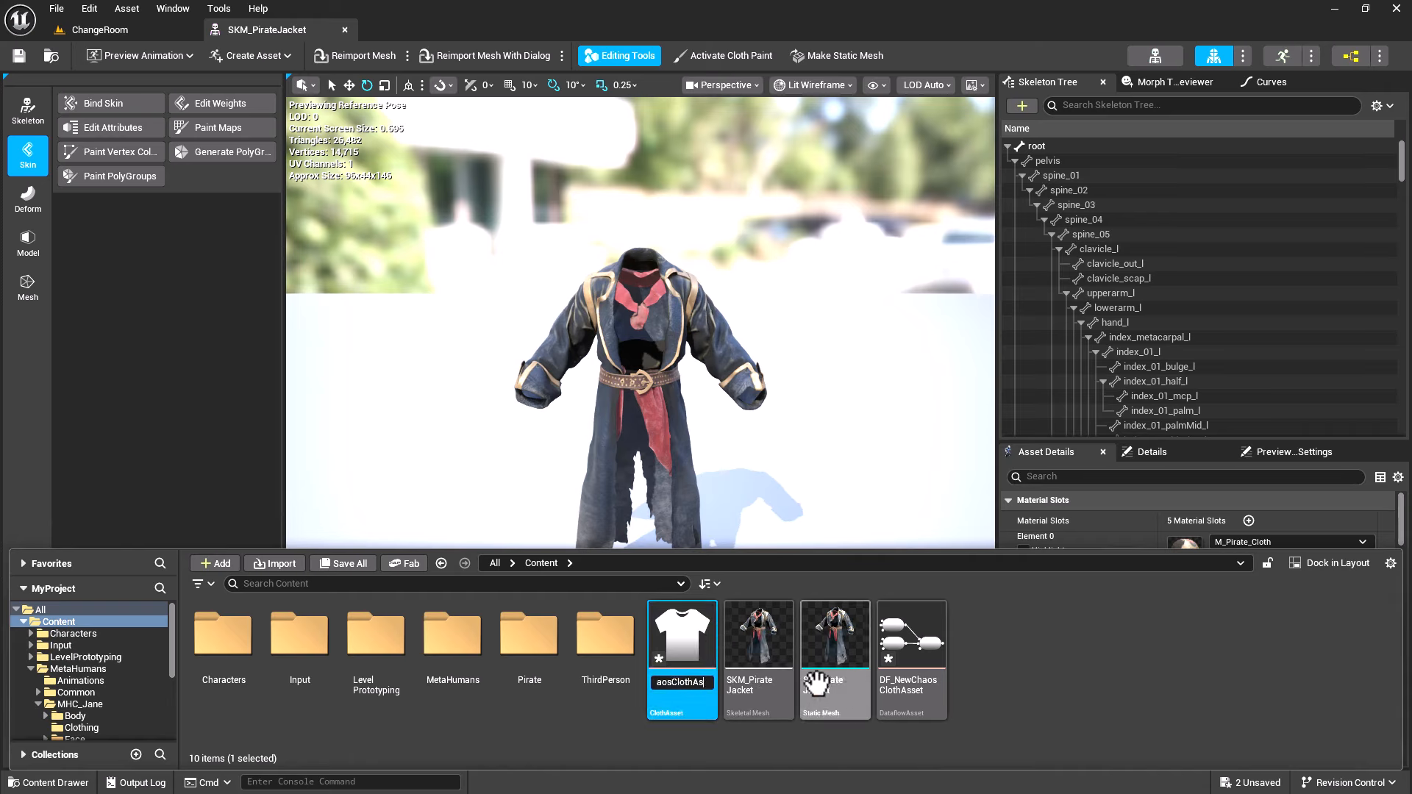
key(BackSpace)
key(BackSpace)
key(BackSpace)
key(BackSpace)
key(BackSpace)
key(BackSpace)
key(BackSpace)
key(BackSpace)
key(BackSpace)
text(PirateJacket)
key(Return)
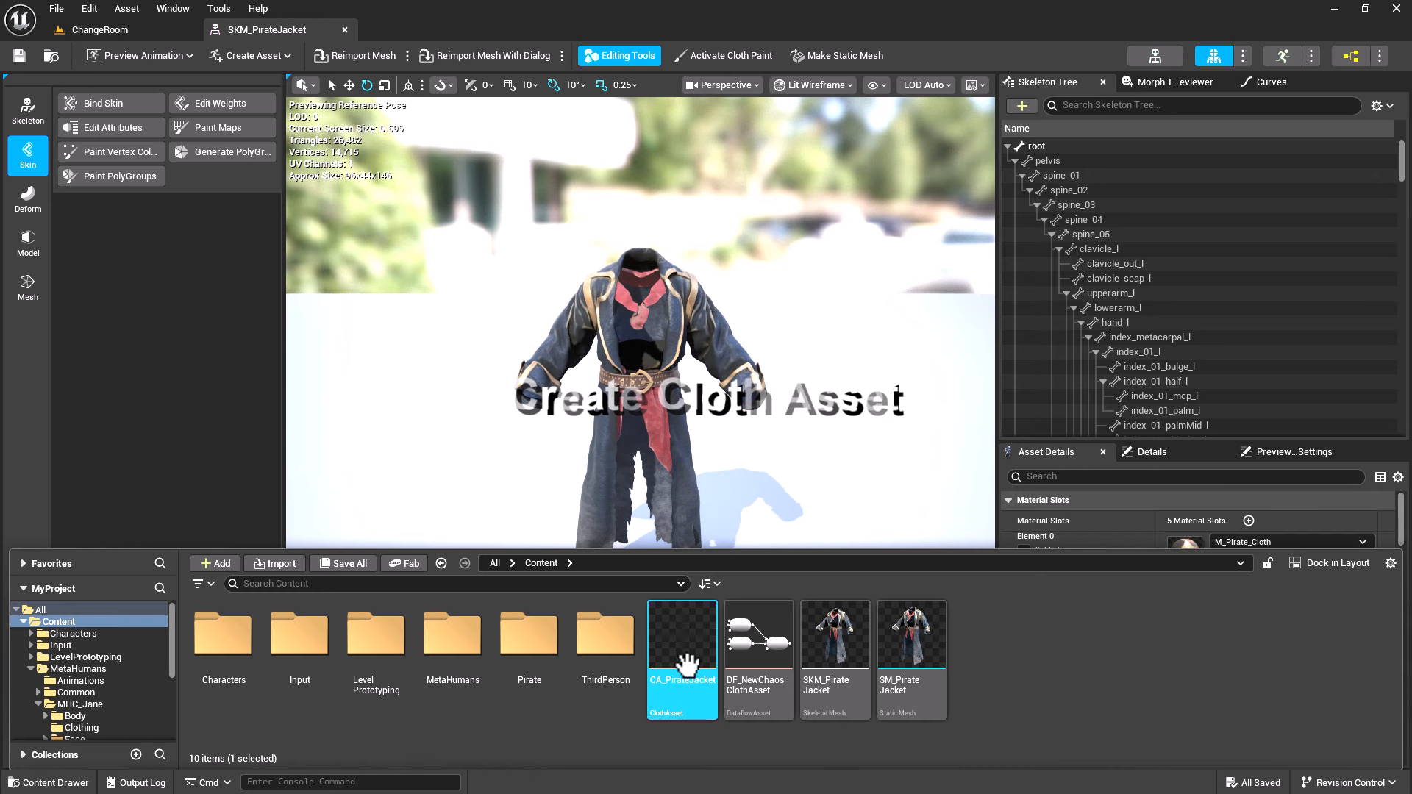
Open the CA_PirateJacket cloth asset and delete all template nodes from its Dataflow graph
double_click(686, 654)
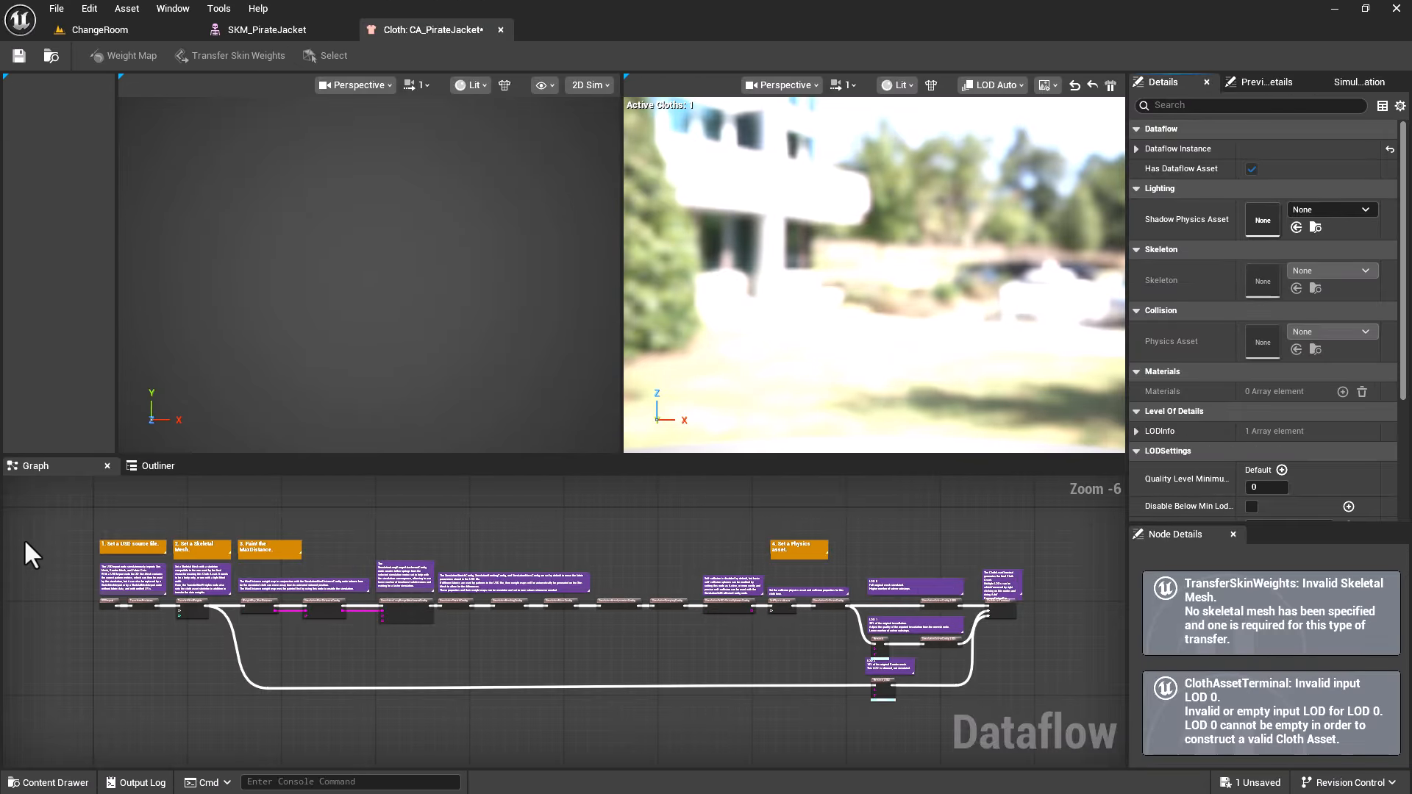
drag(66, 537, 1034, 729)
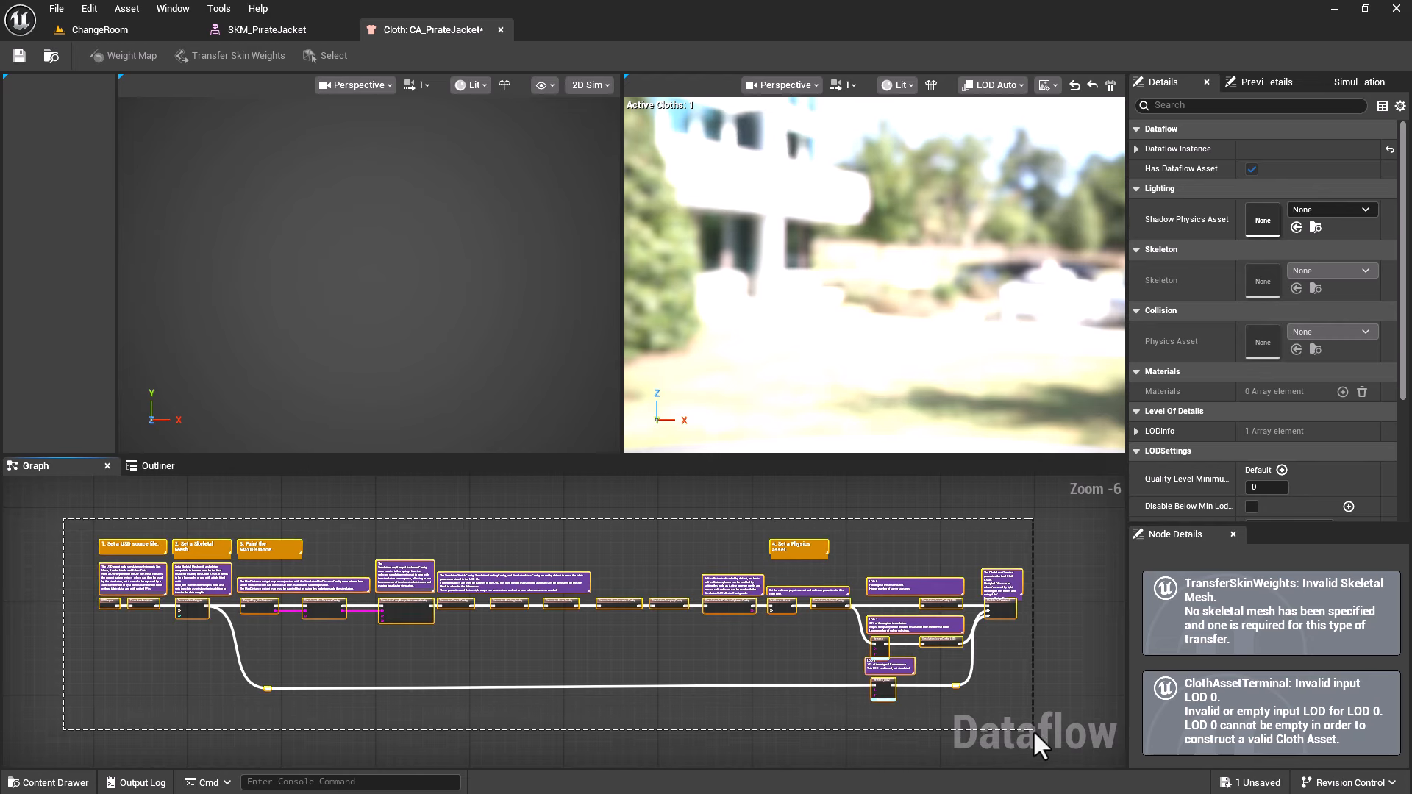
key(Delete)
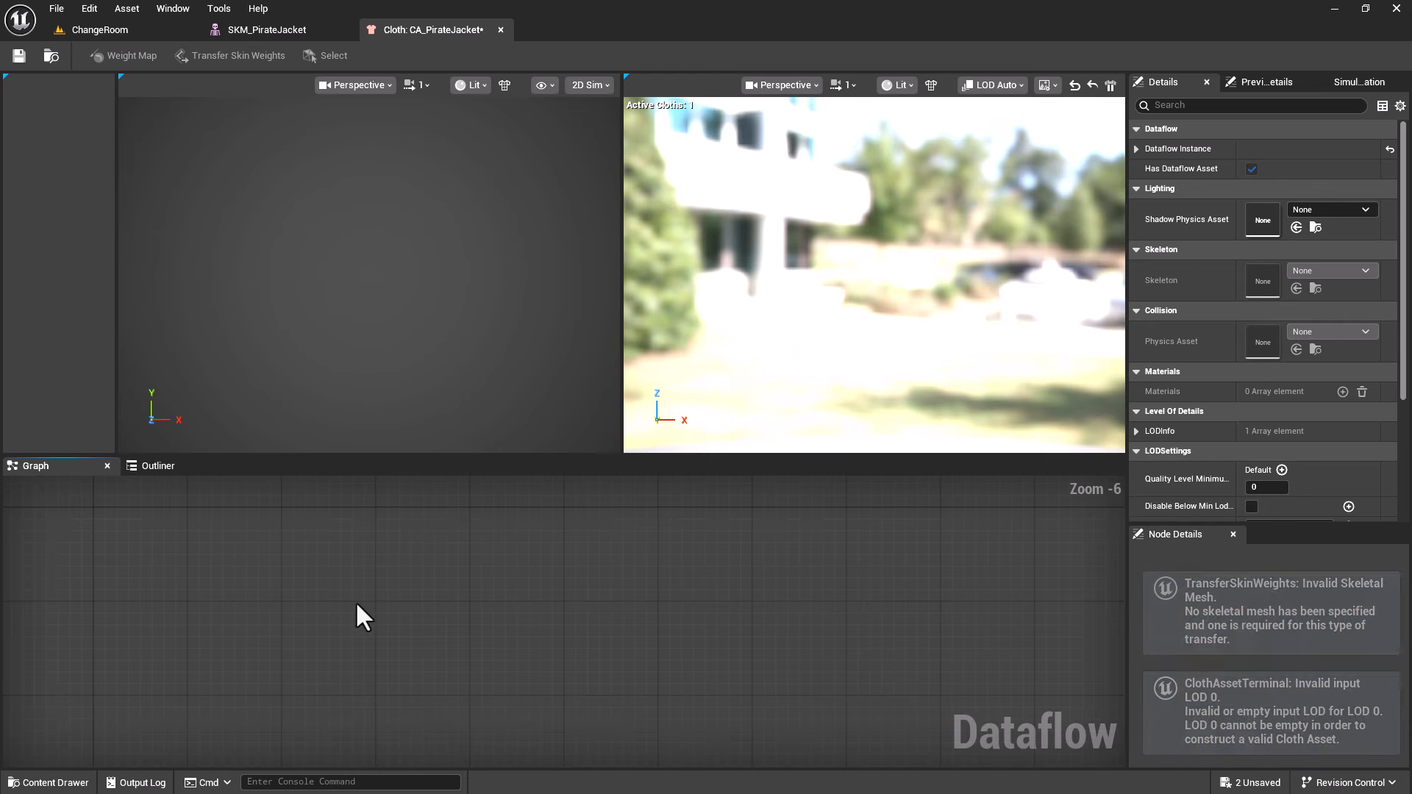
Add a SkeletalMeshImport node to the empty Dataflow graph
right_click(355, 601)
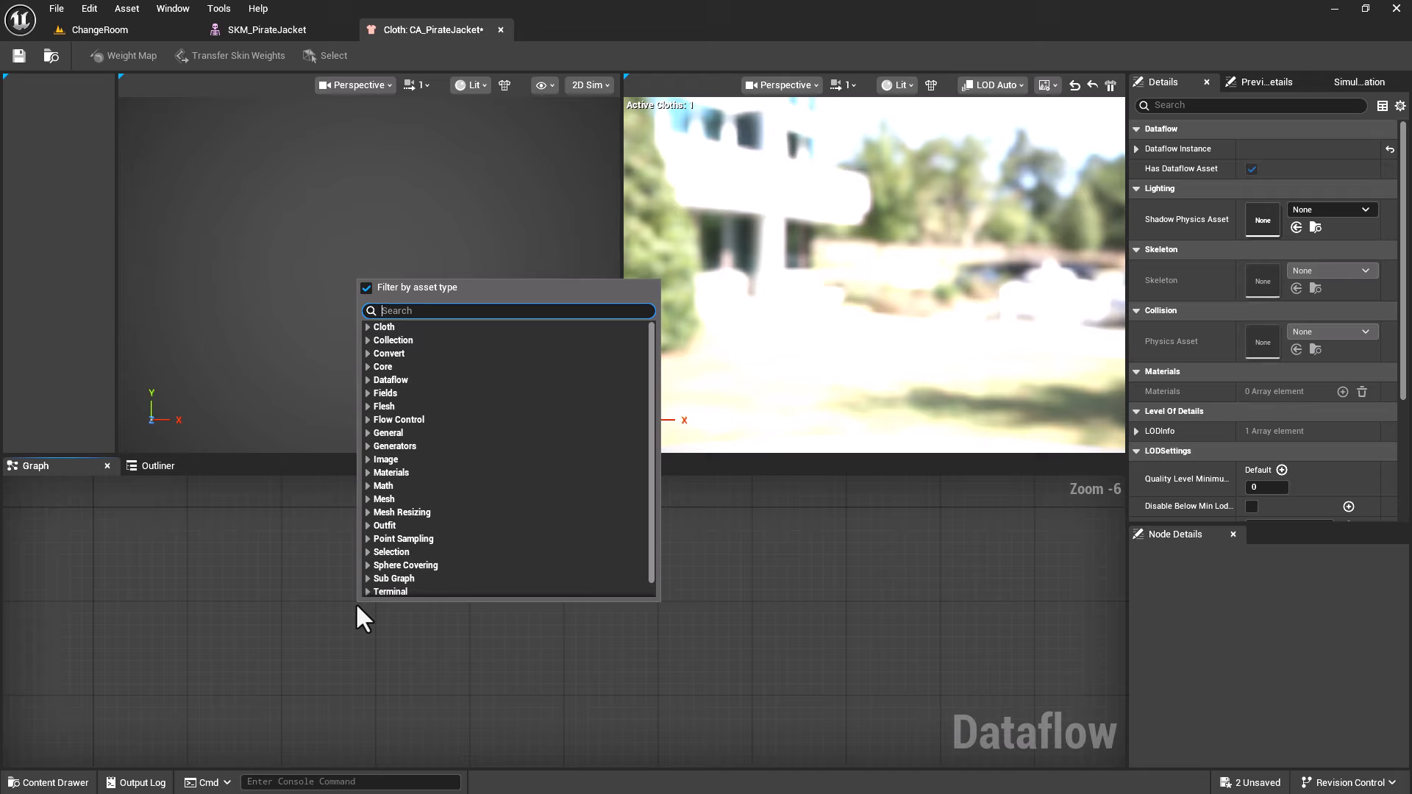
text(skeltal)
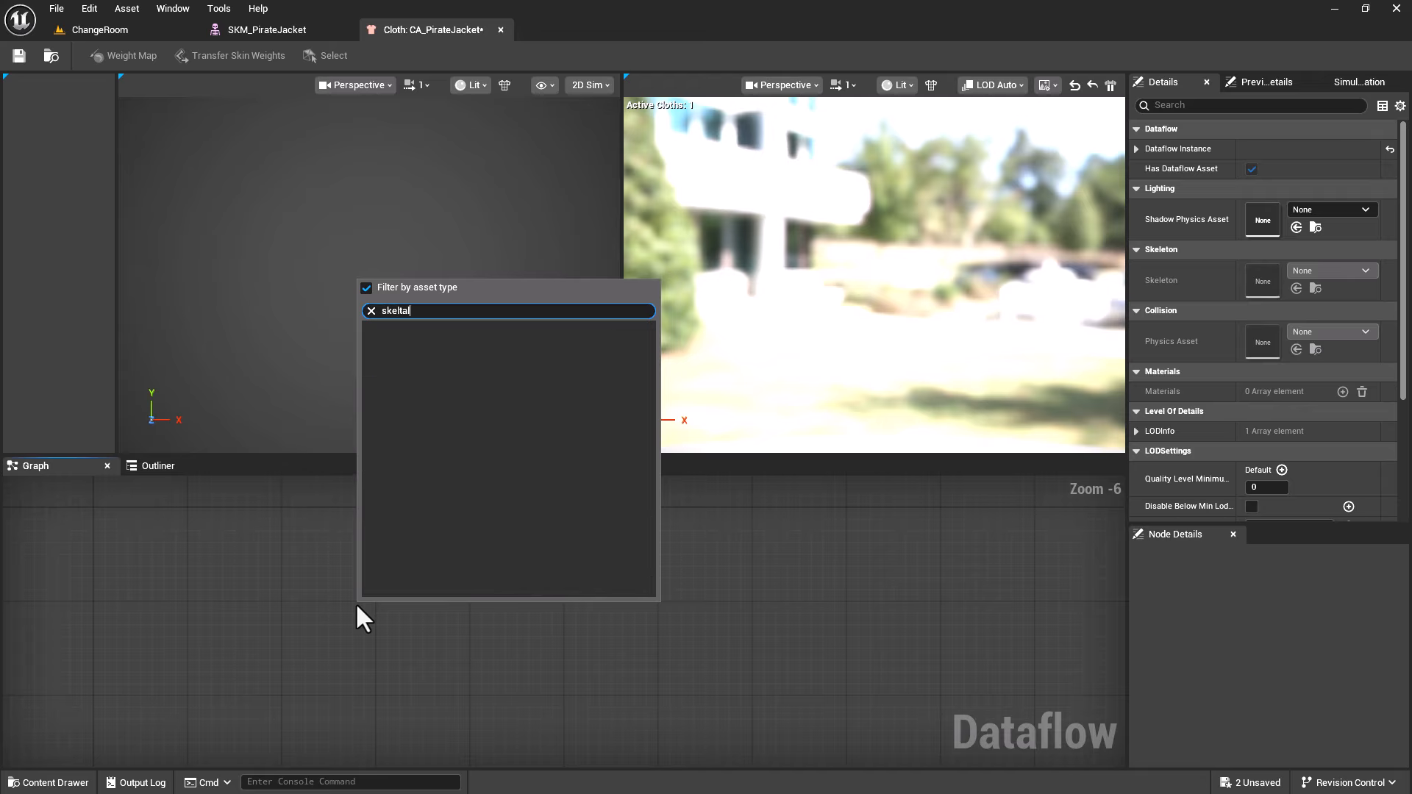
key(BackSpace)
key(BackSpace)
key(BackSpace)
key(BackSpace)
text(le)
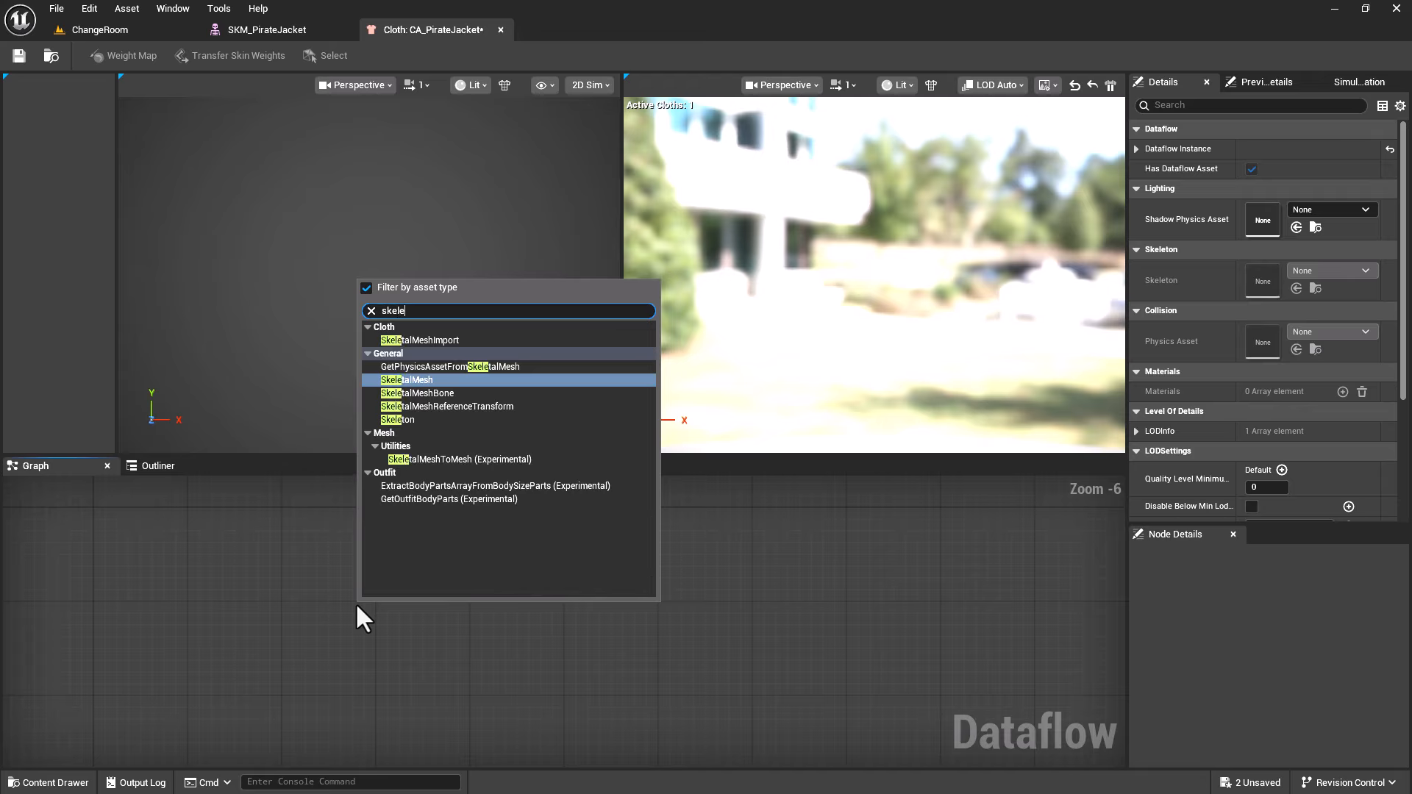
text(tal msh)
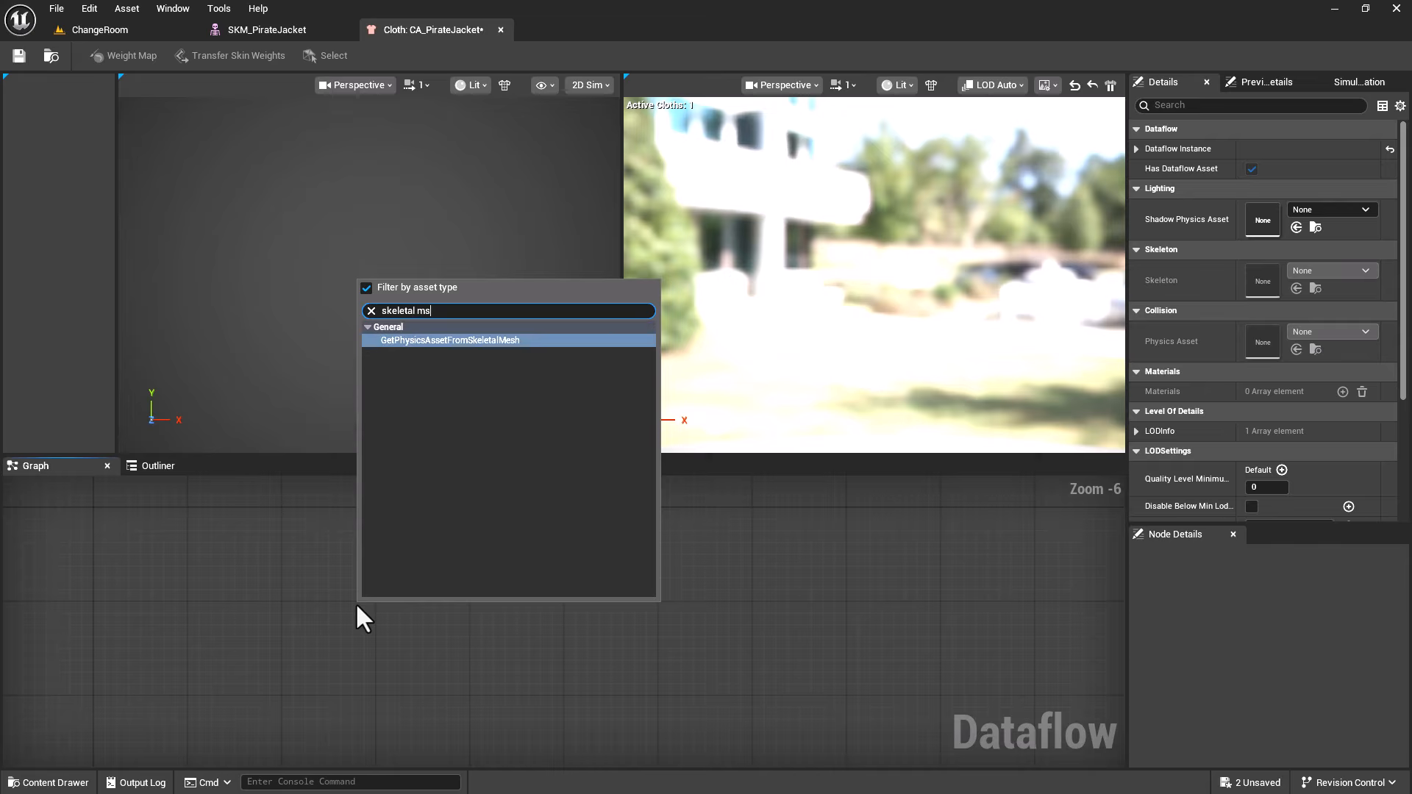
key(BackSpace)
key(BackSpace)
key(BackSpace)
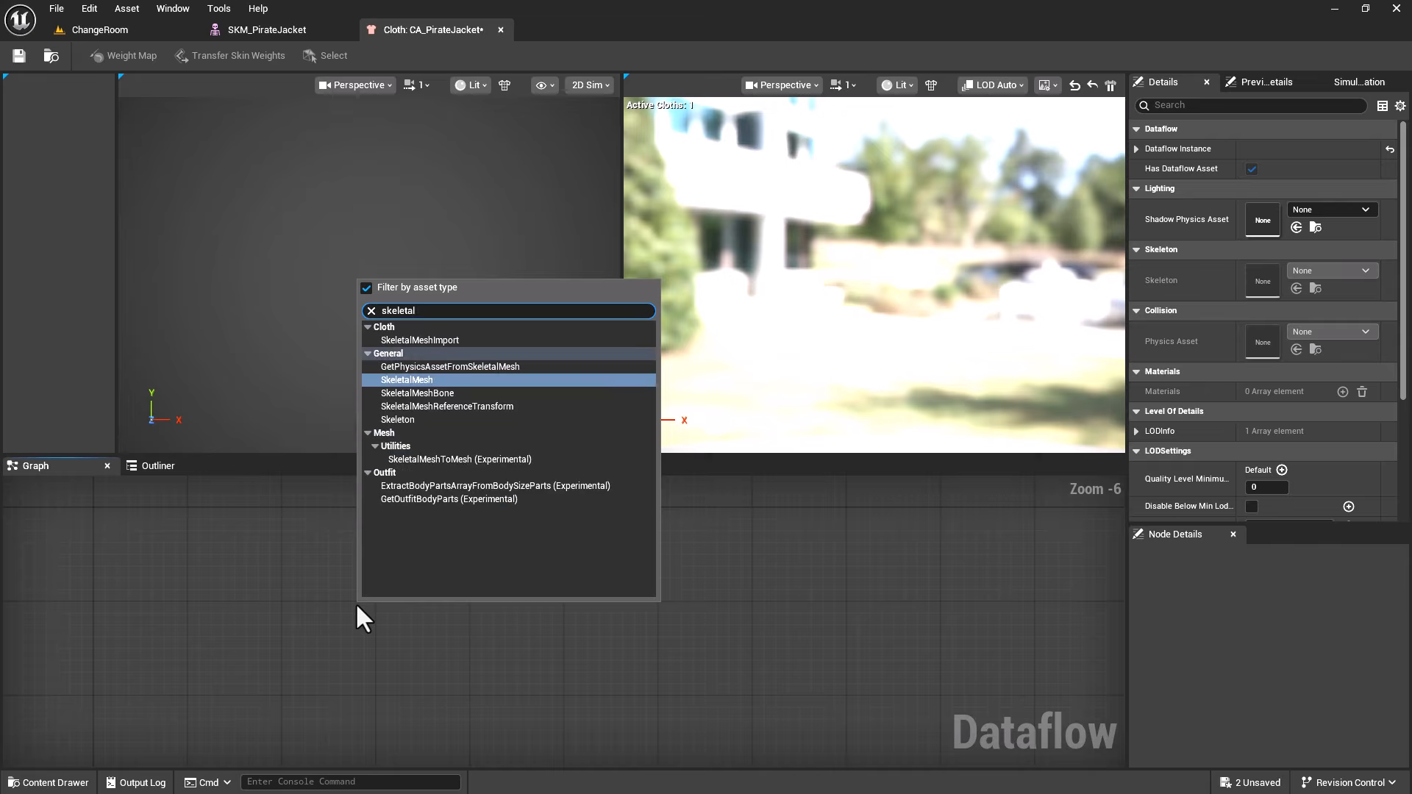
text(impo)
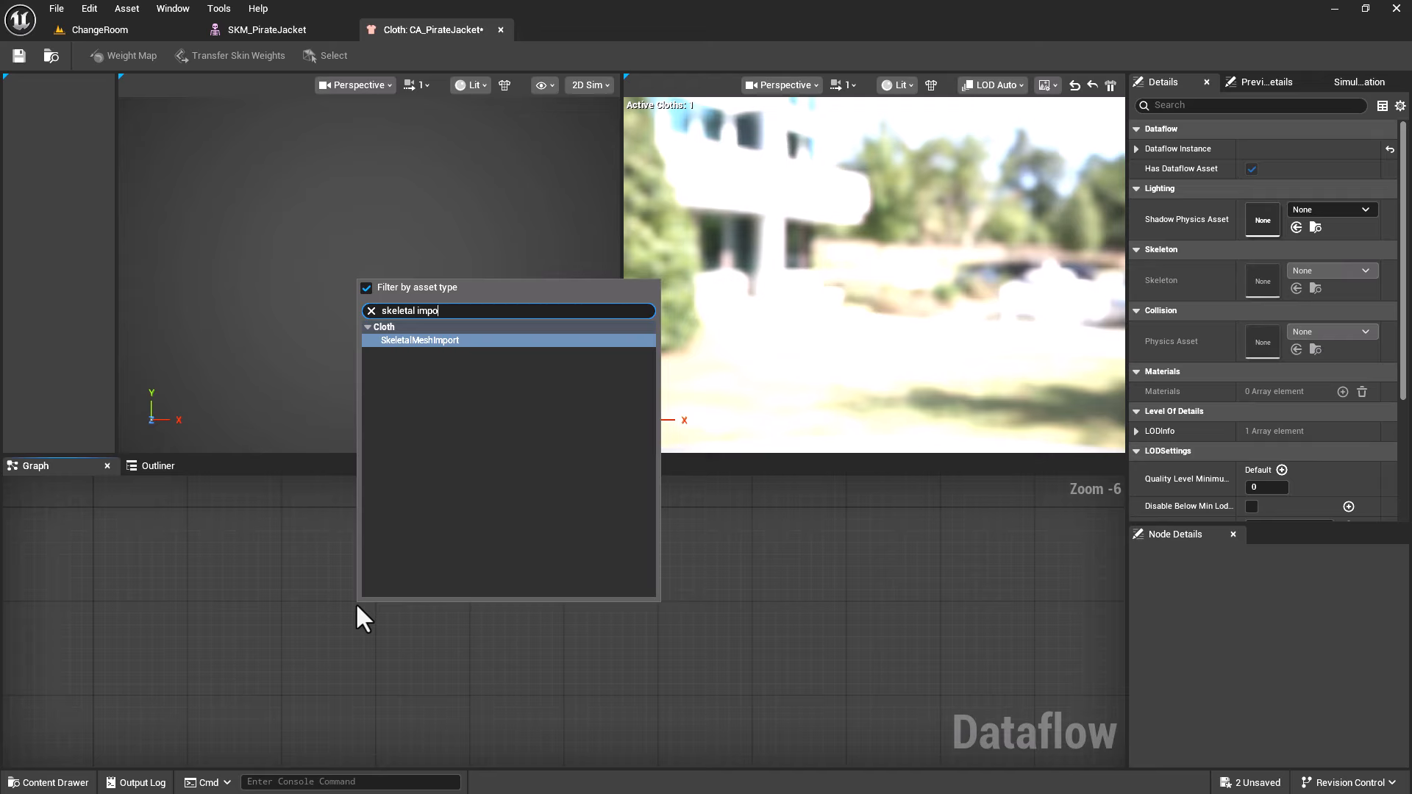
click(479, 342)
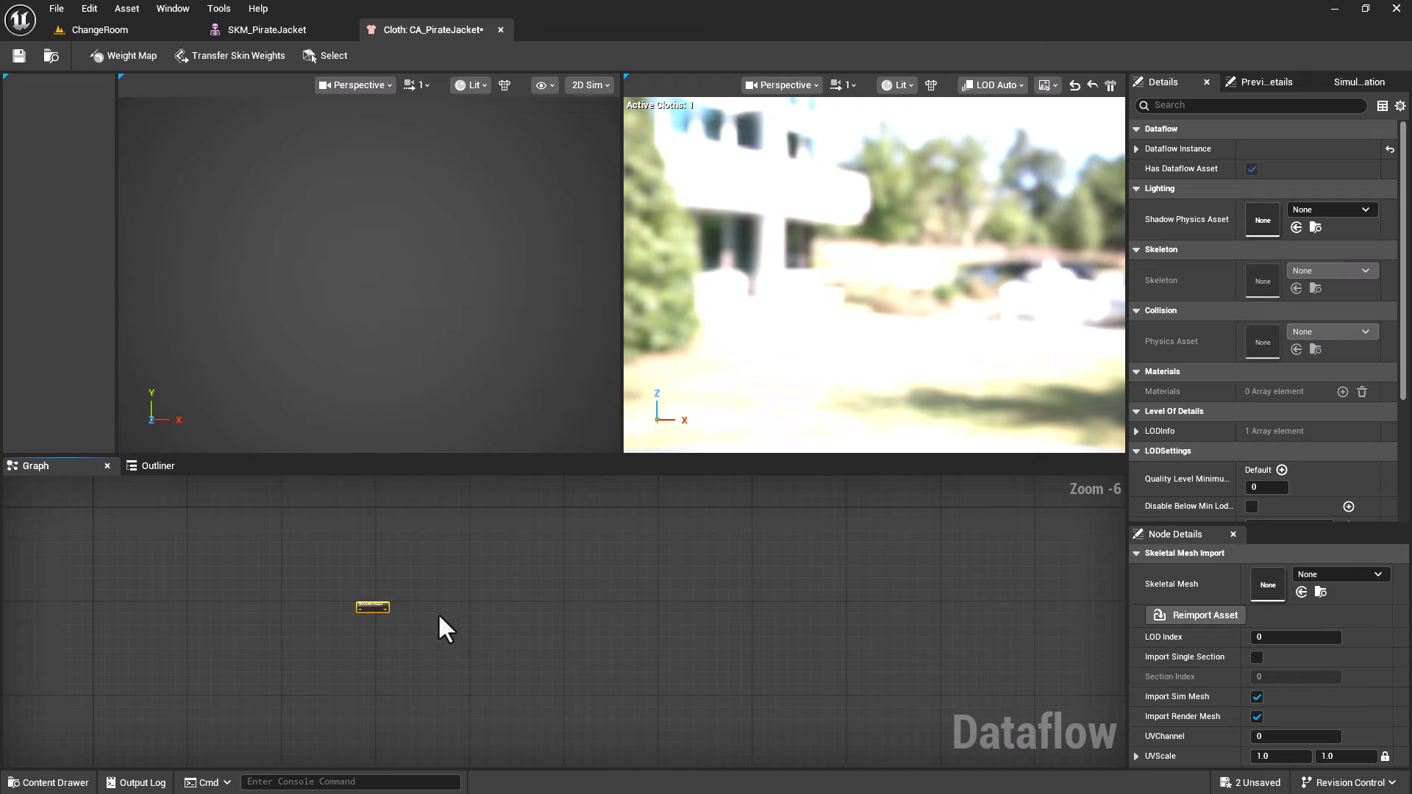
Extend a connection from the SkeletalMeshImport node's Collection output and search for the ClothAssetTerminal node
scroll(417, 655, up, 5)
right_drag(404, 579, 441, 725)
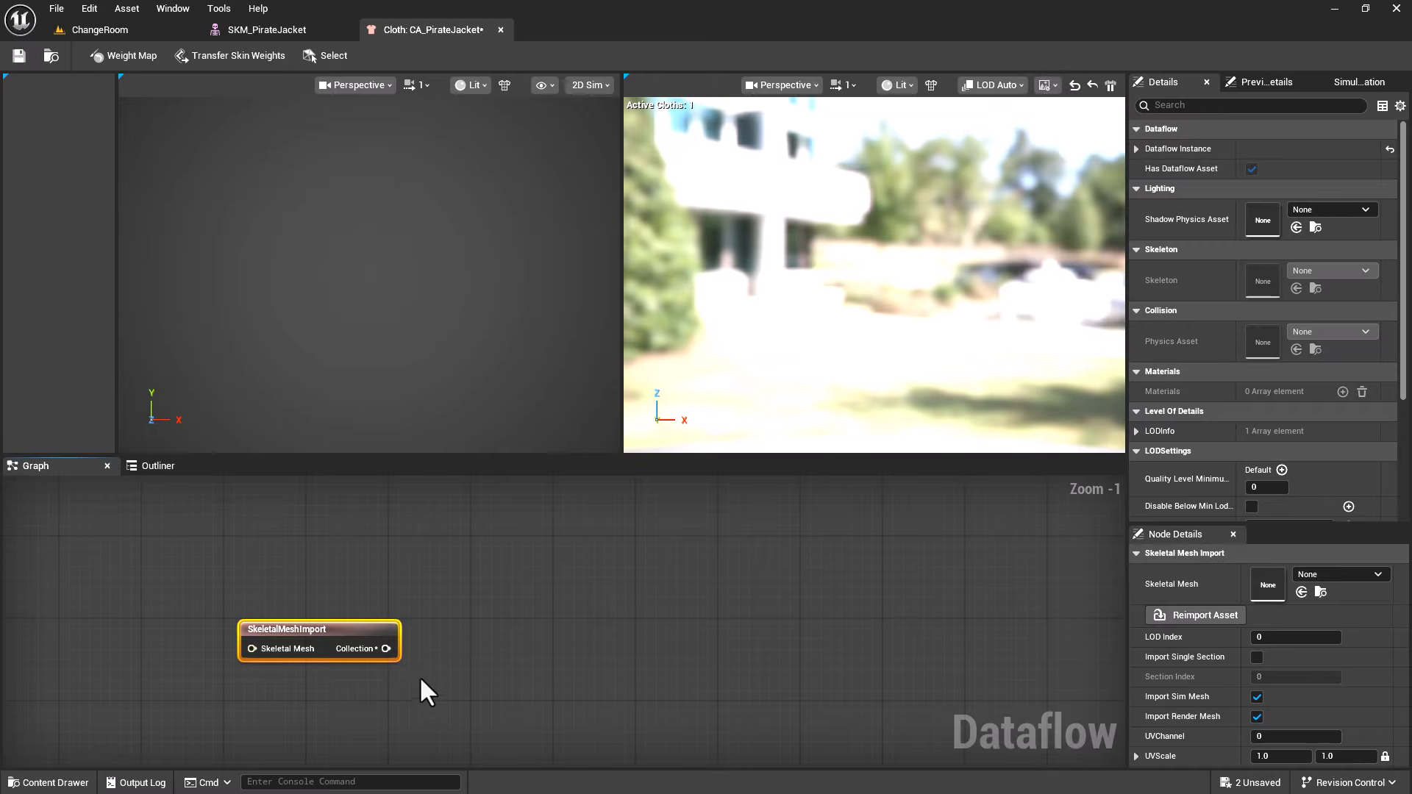
drag(391, 652, 488, 640)
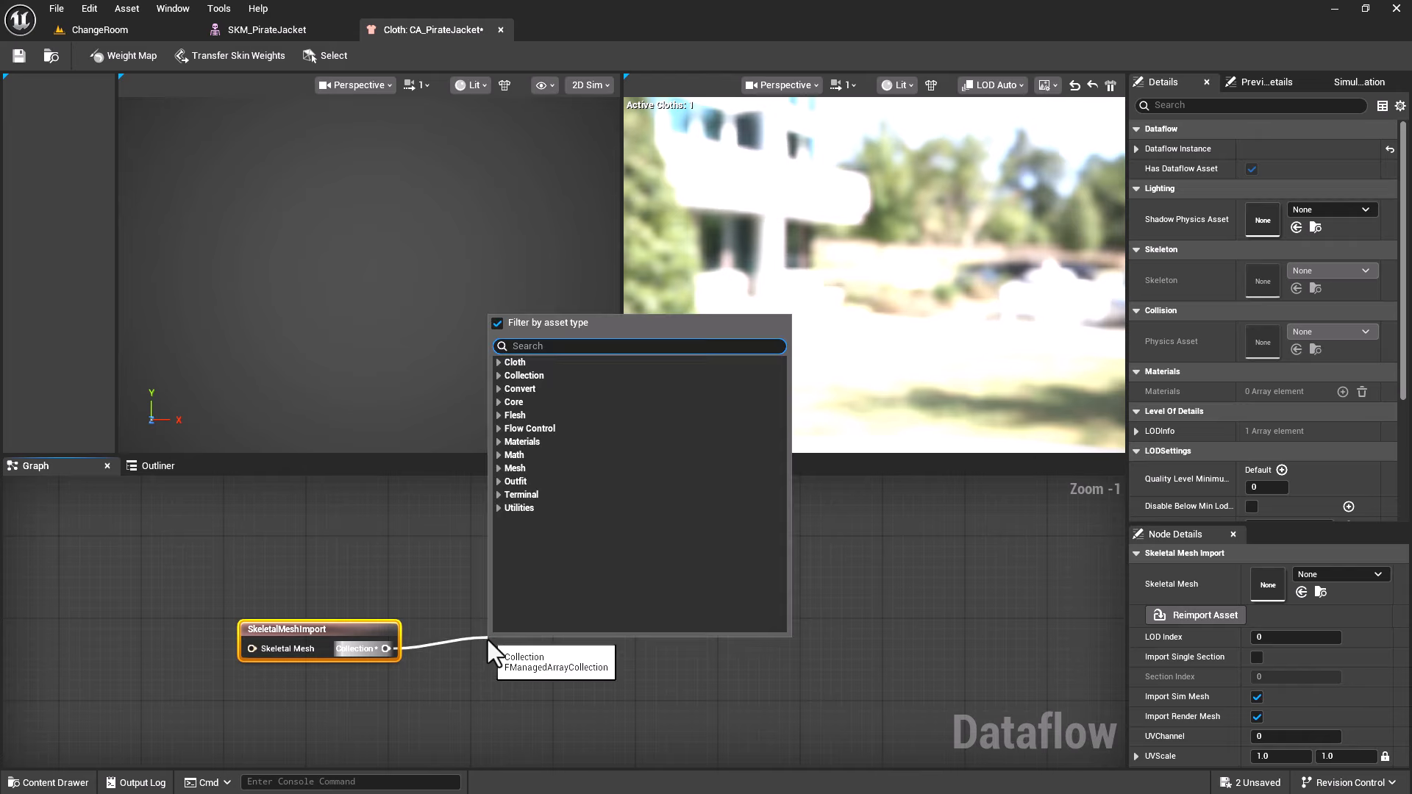
text(clos)
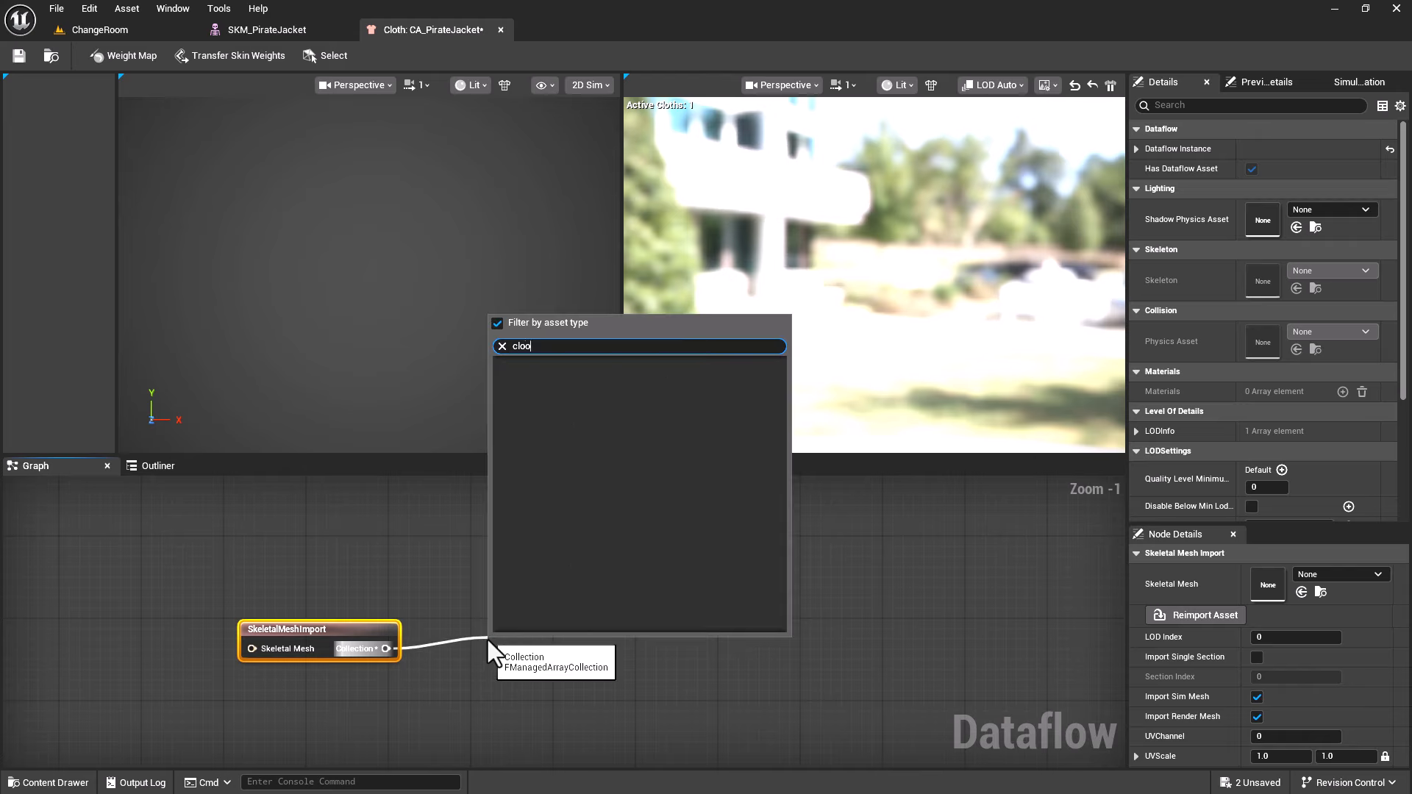
key(BackSpace)
key(BackSpace)
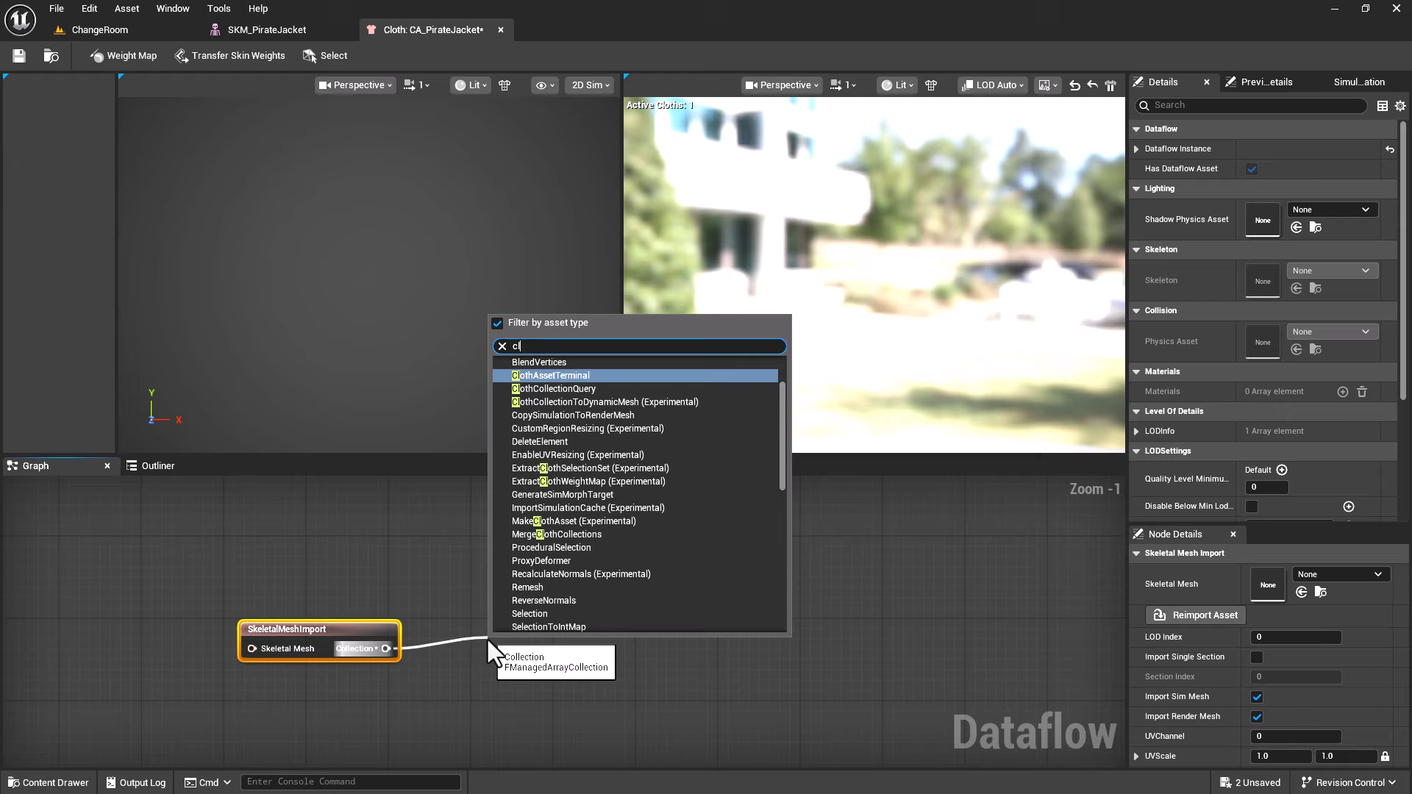
text(t)
key(BackSpace)
text(os)
key(BackSpace)
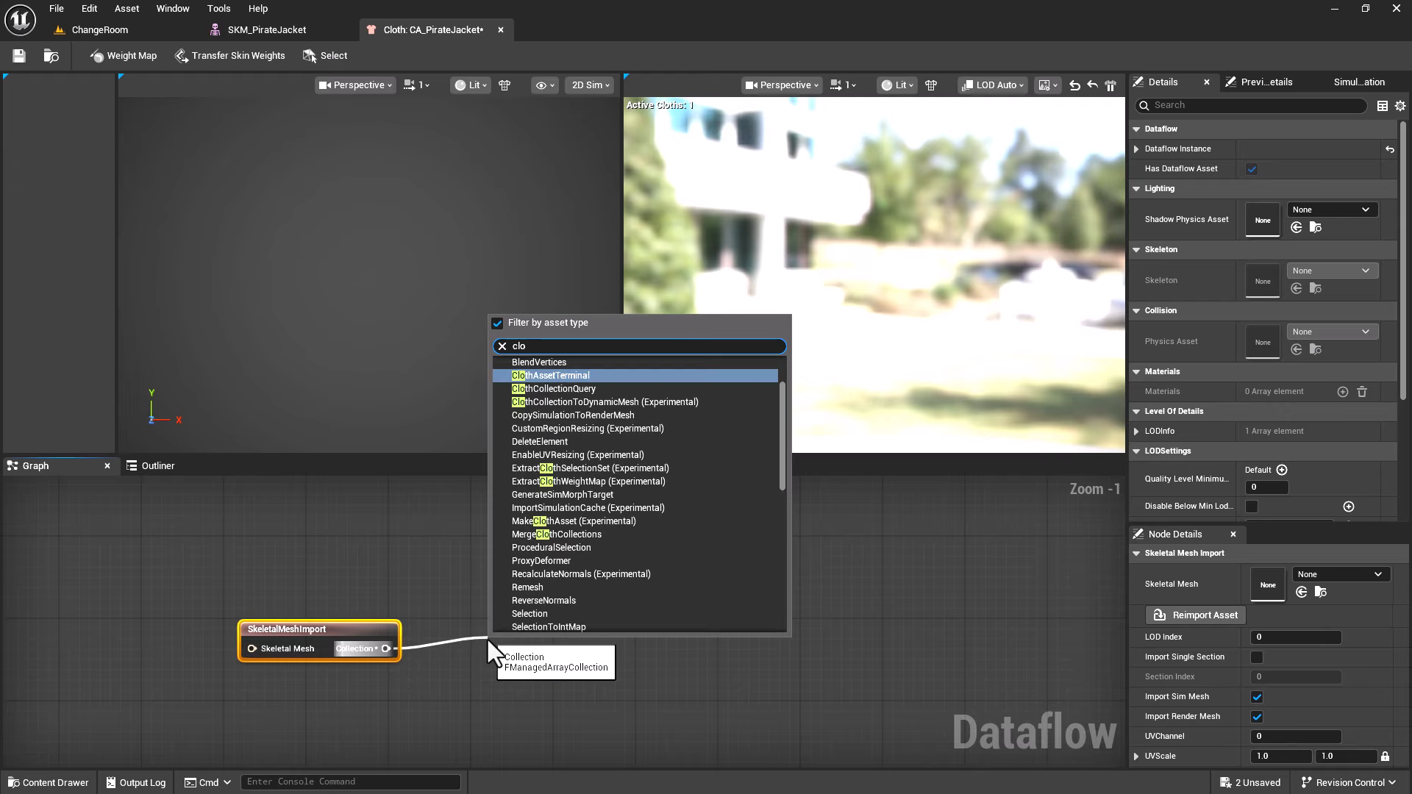
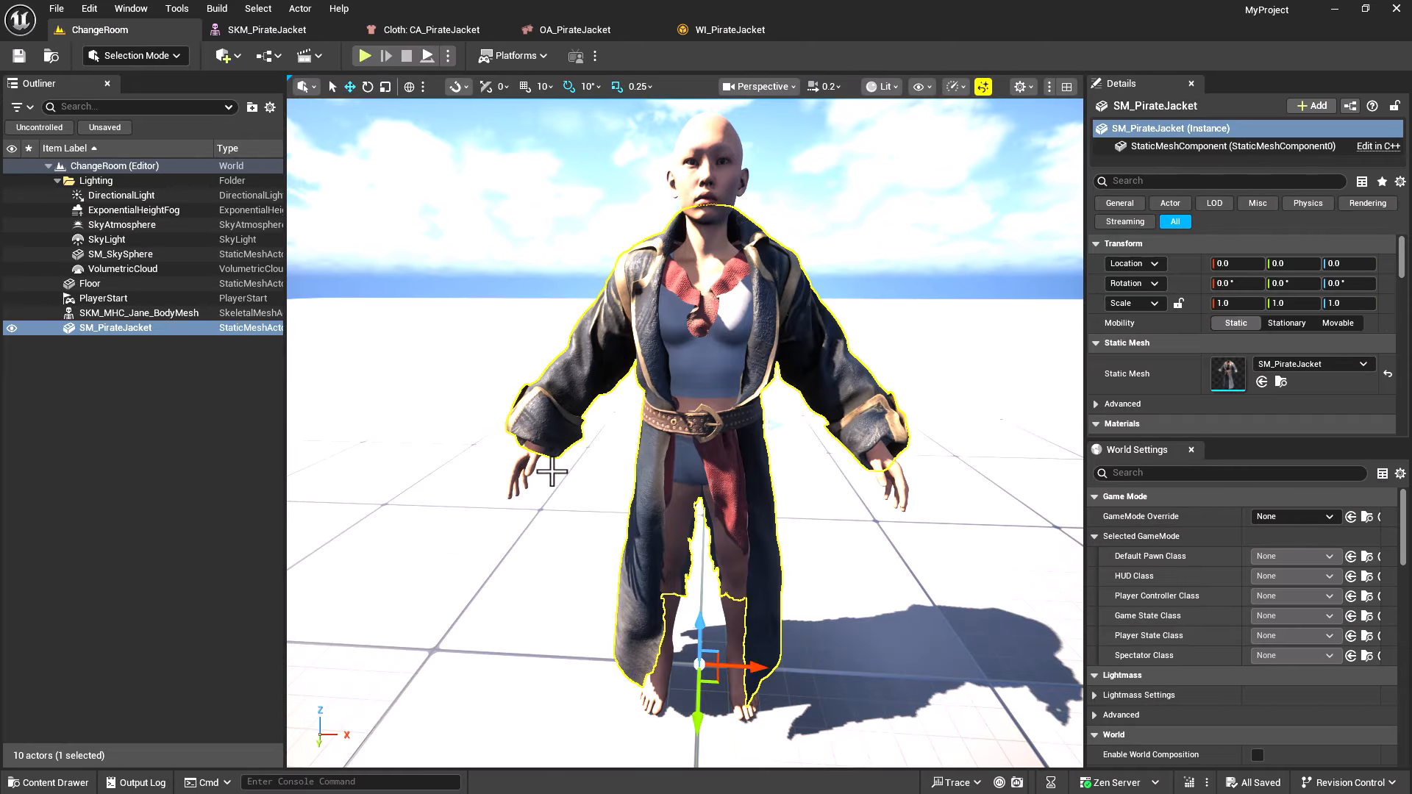
Open the BP_MHC_Jane blueprint from the MHC_Jane folder under MetaHumans
click(50, 784)
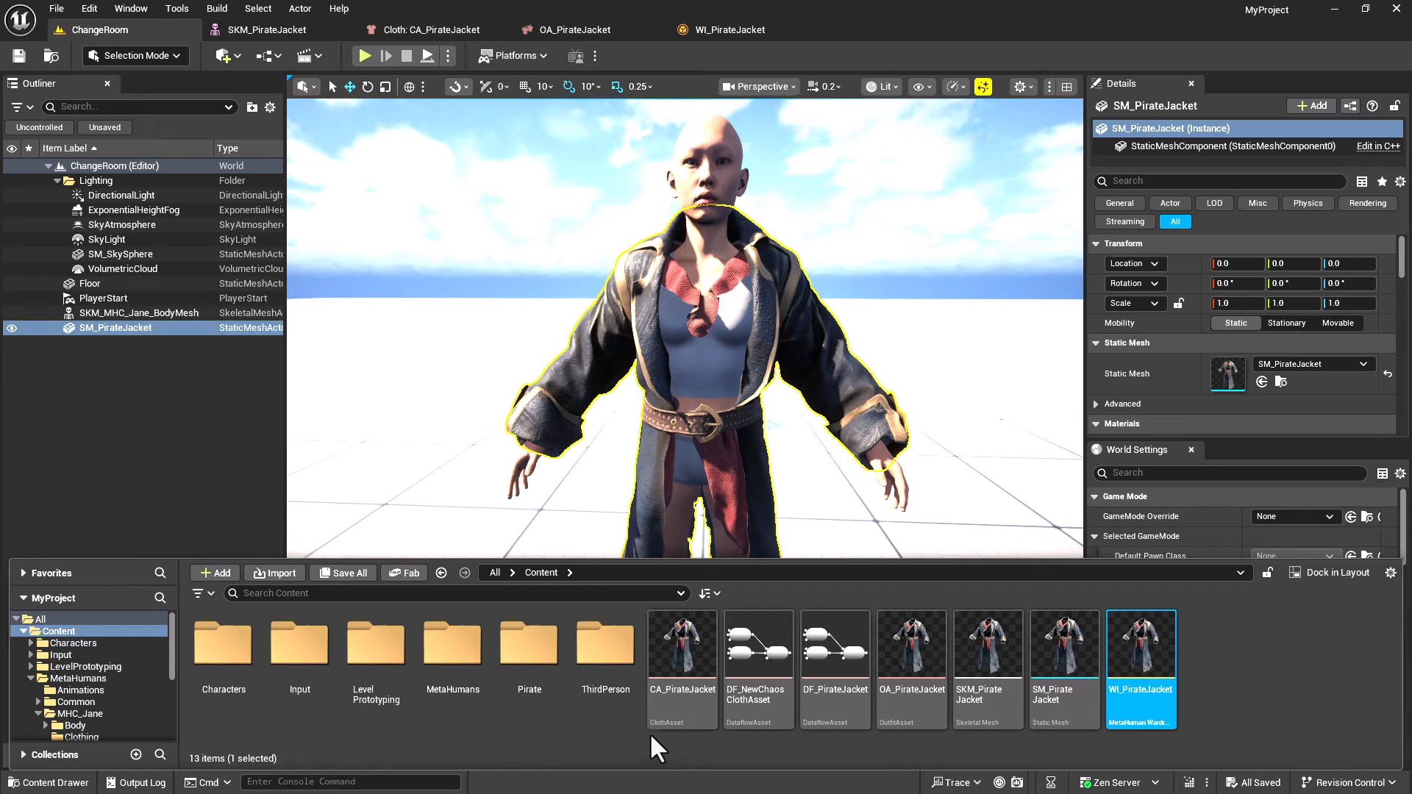
click(469, 667)
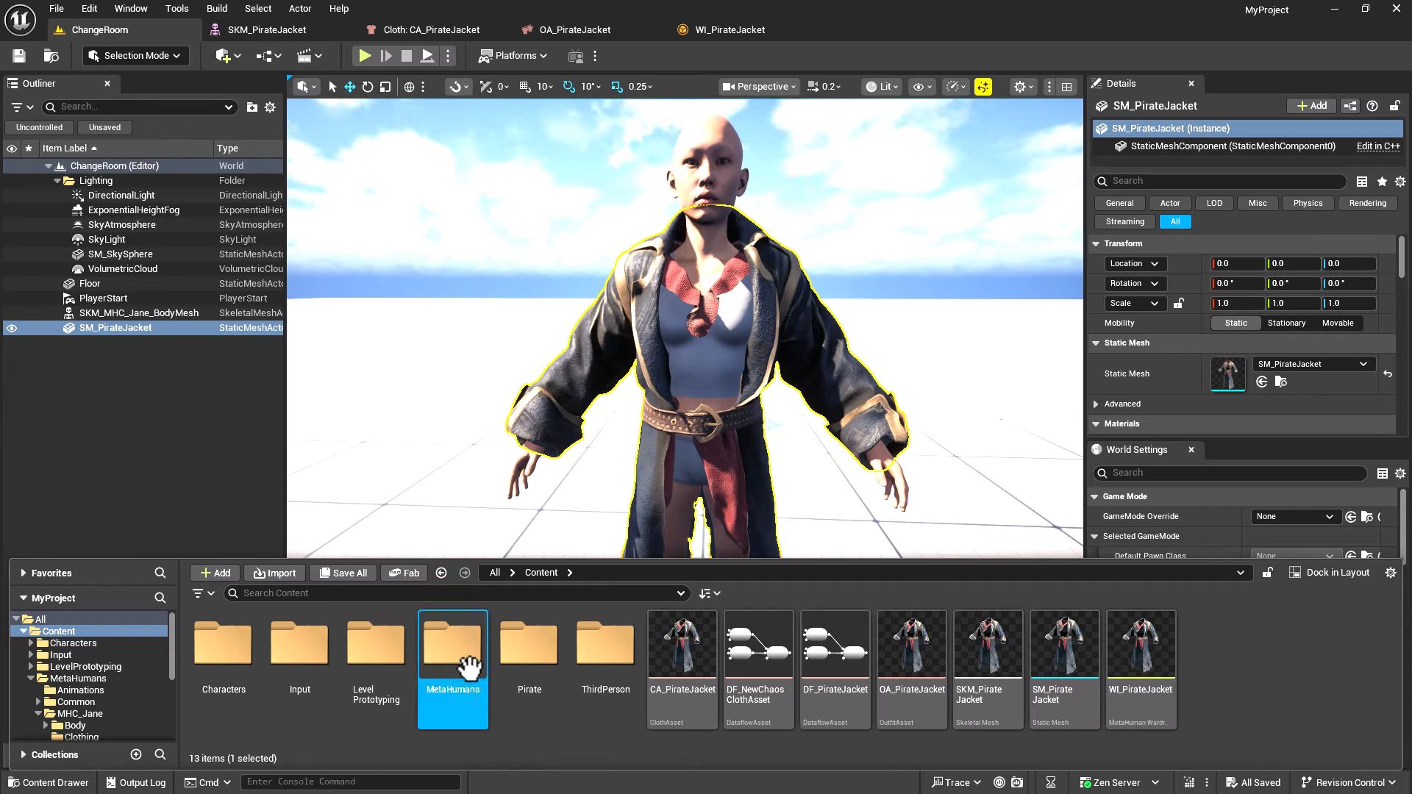
double_click(468, 666)
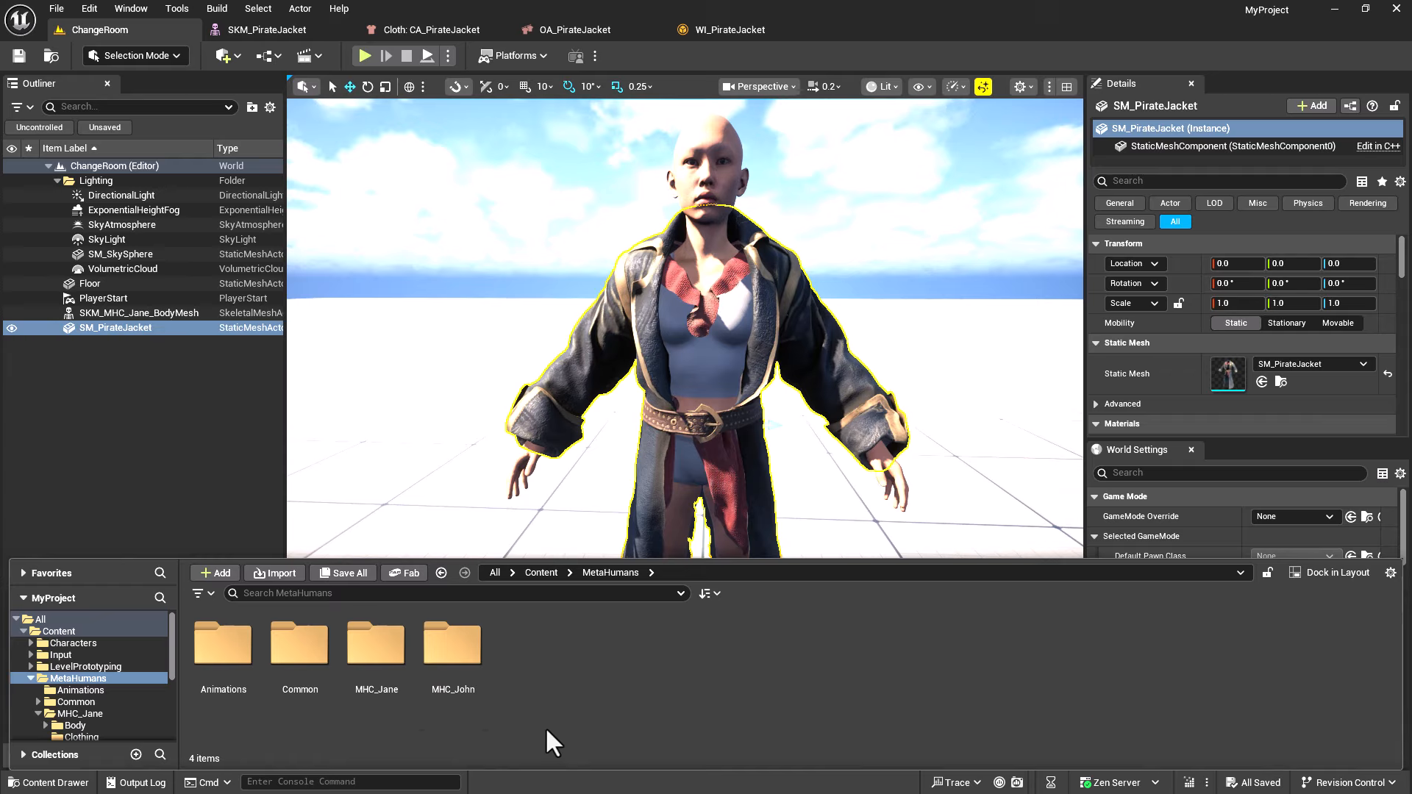
click(377, 647)
double_click(377, 648)
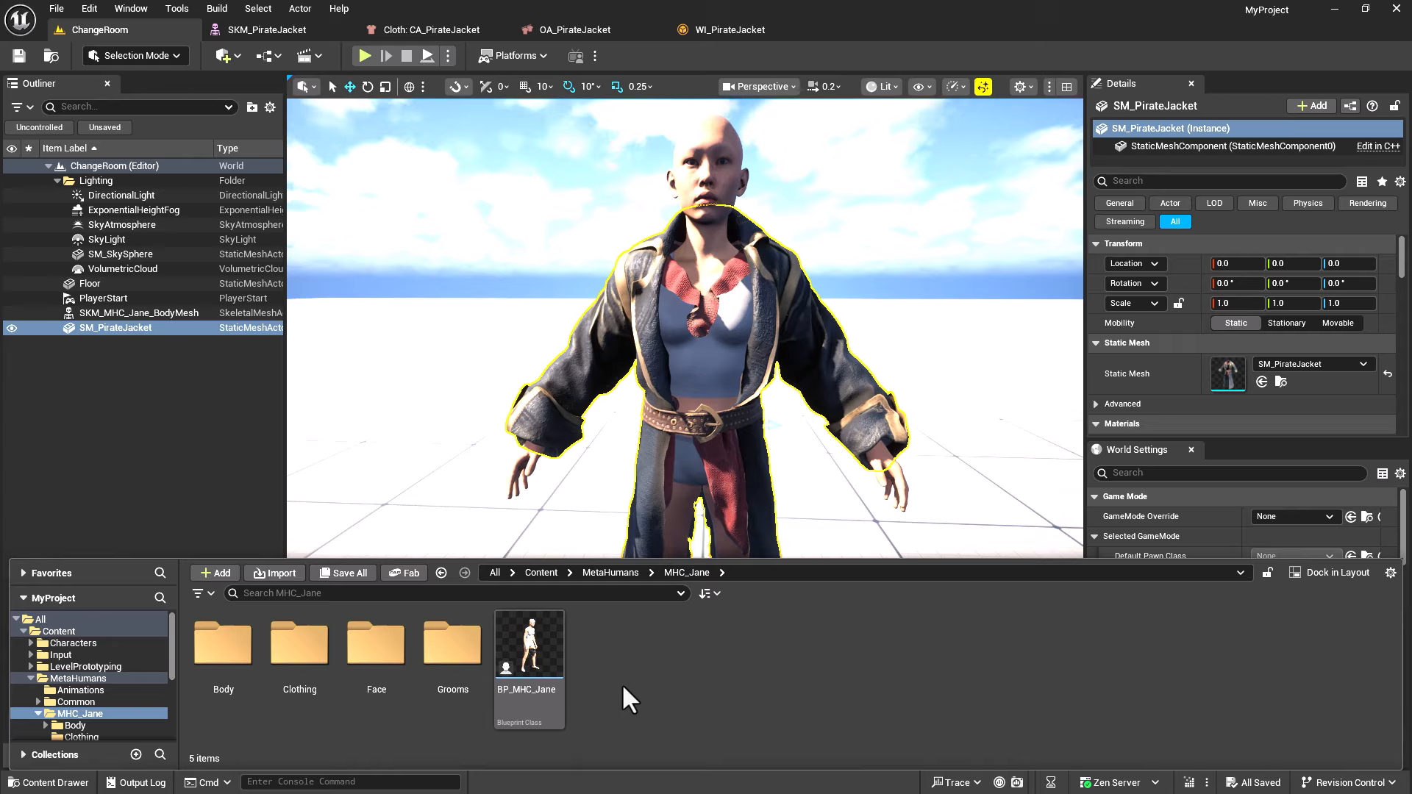
double_click(530, 644)
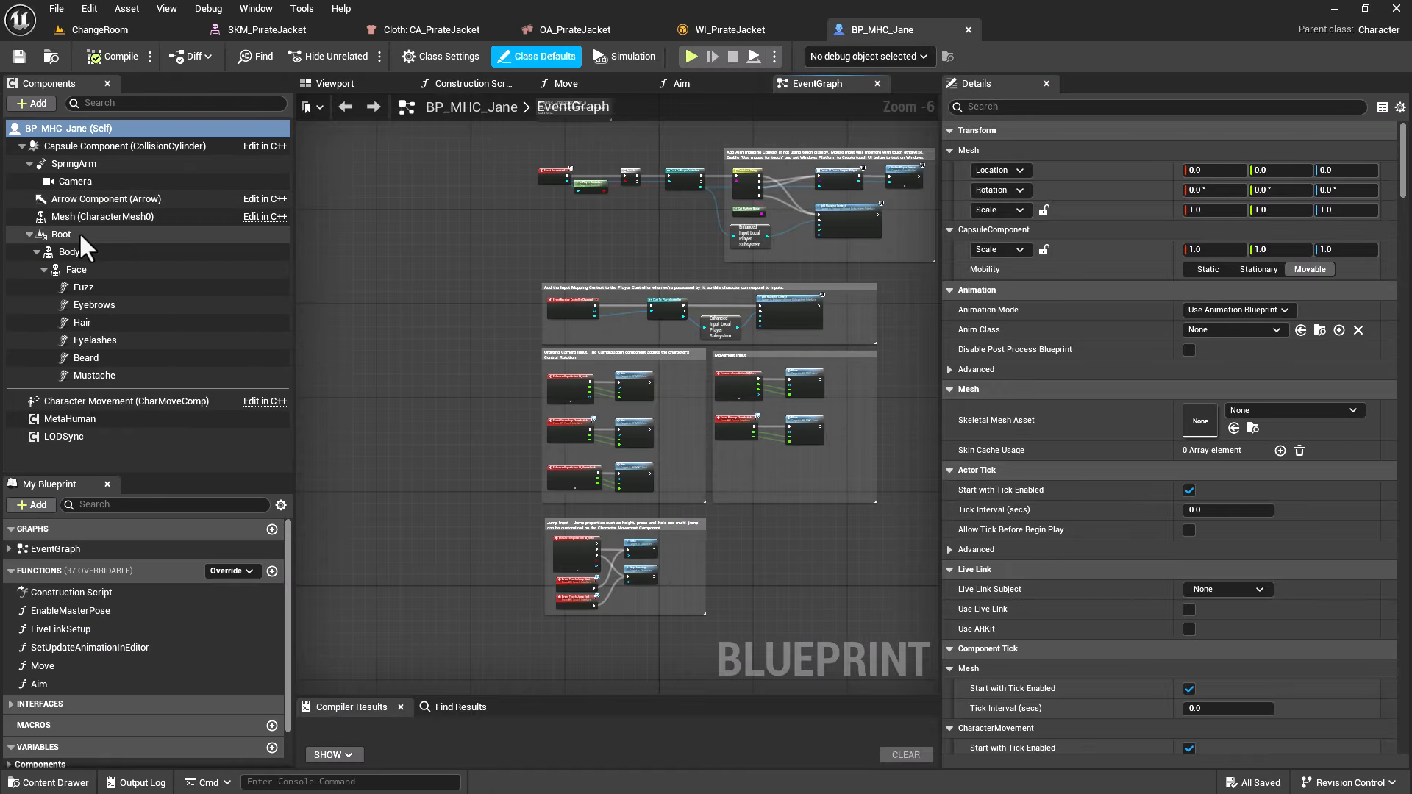
Add a Skeletal Mesh component under the Body component of the BP_MHC_Jane blueprint
click(335, 83)
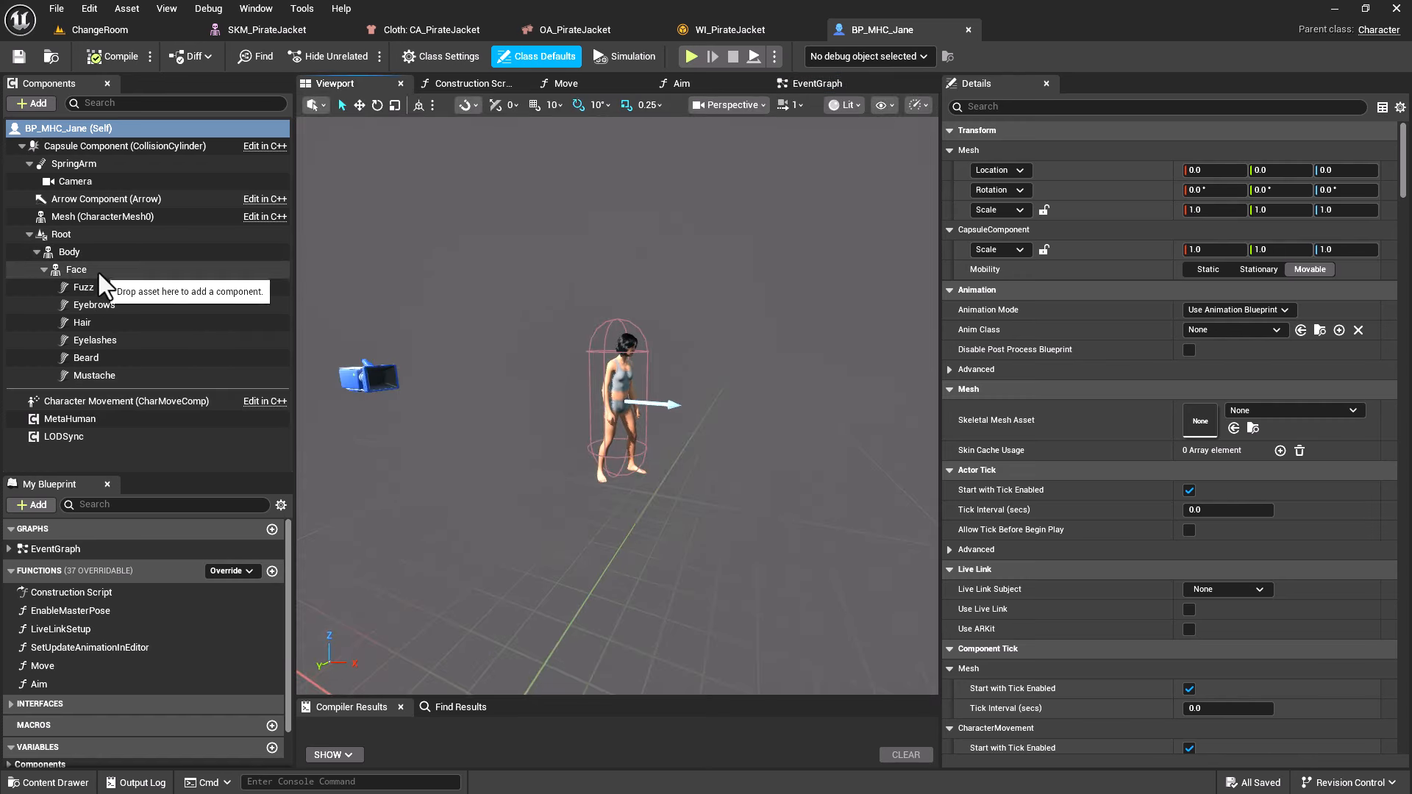
click(85, 250)
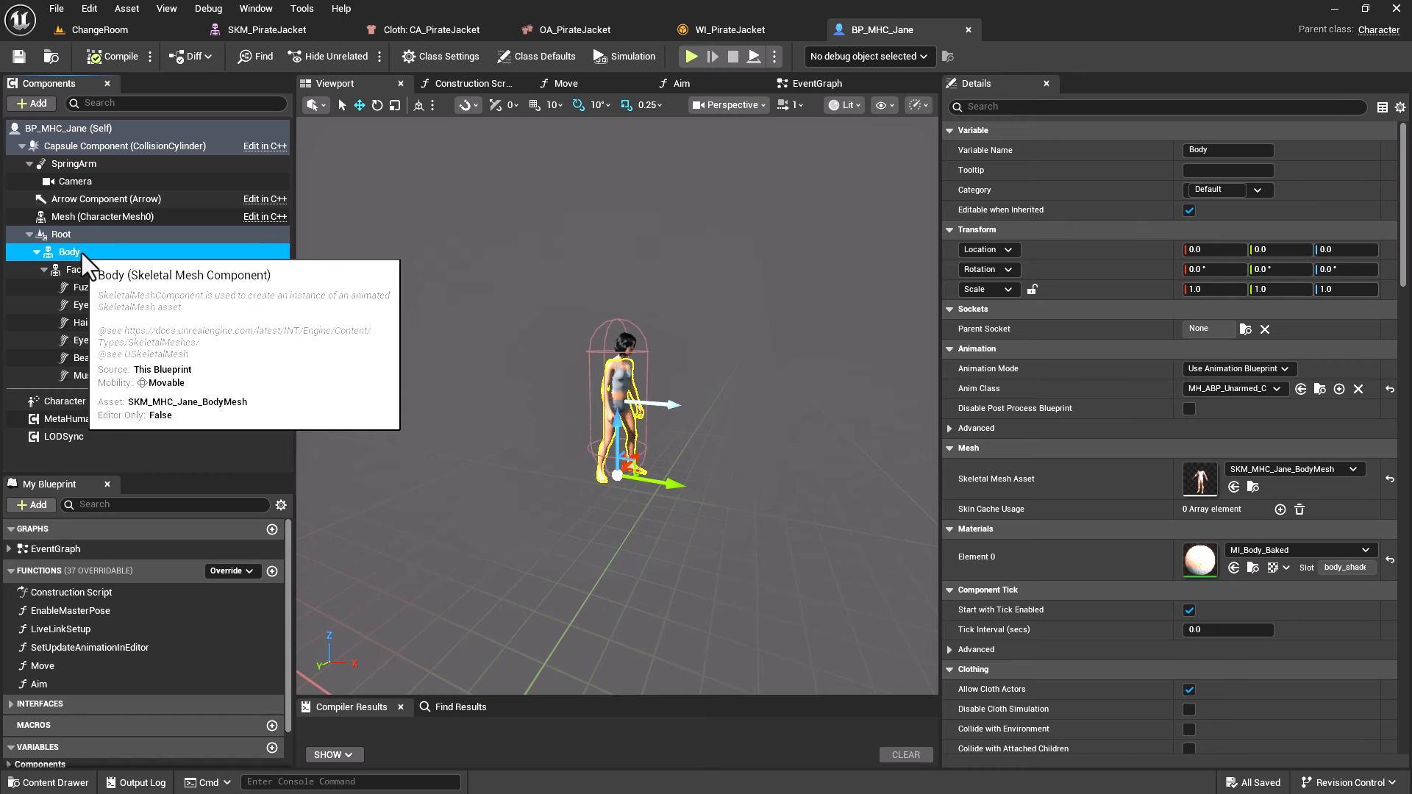
click(34, 103)
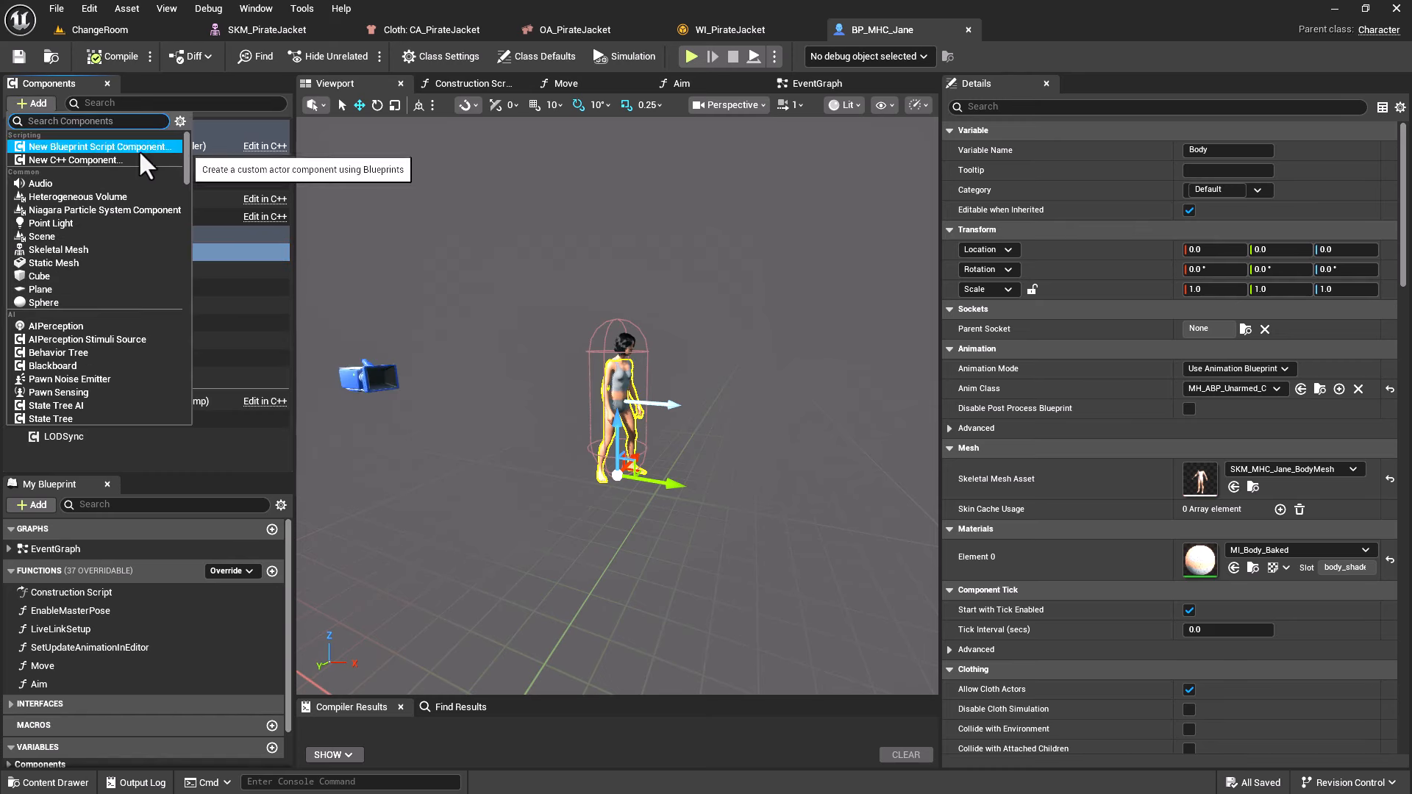
text(skel)
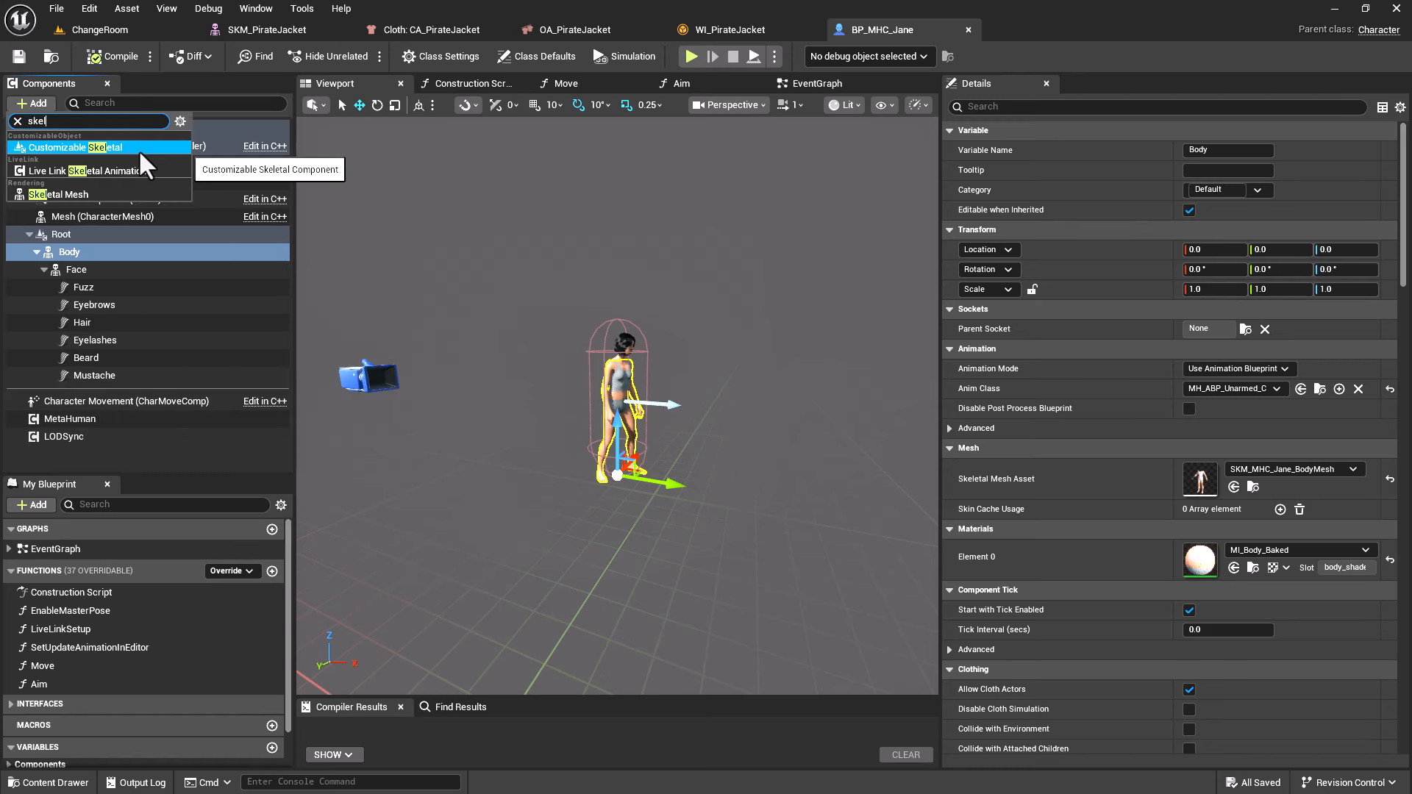
text(etalm)
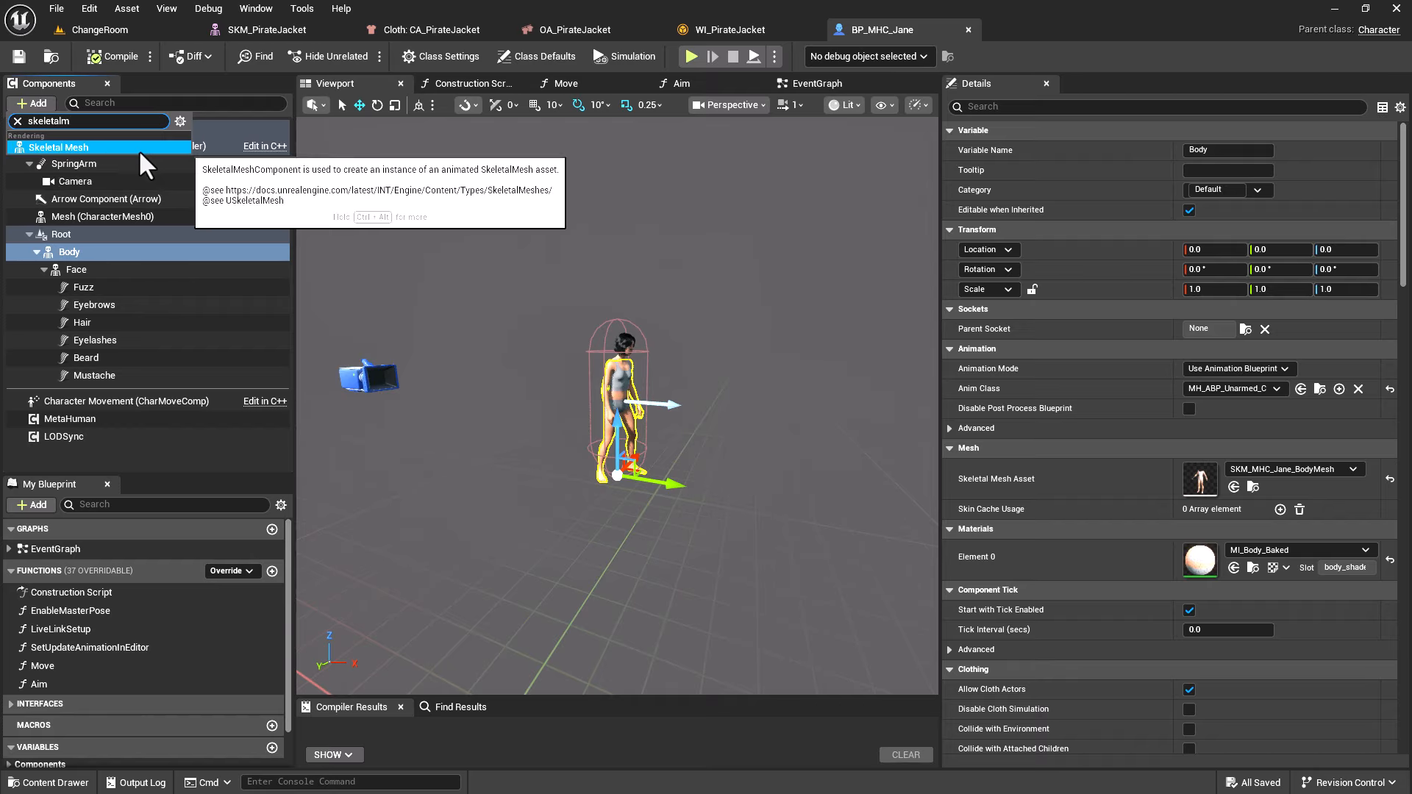
click(138, 148)
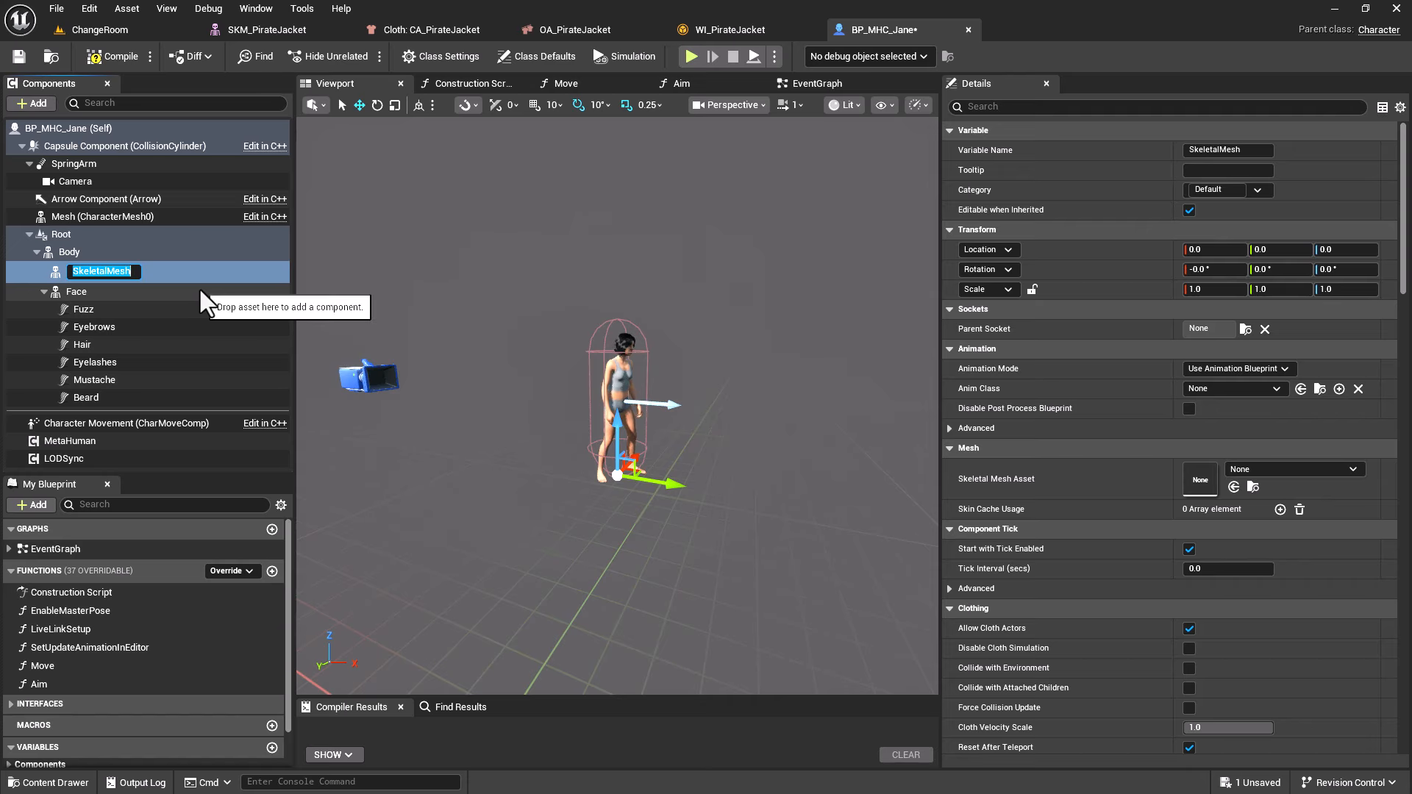
Name the new skeletal mesh component Chest, and compile and save the blueprint
text(Chest)
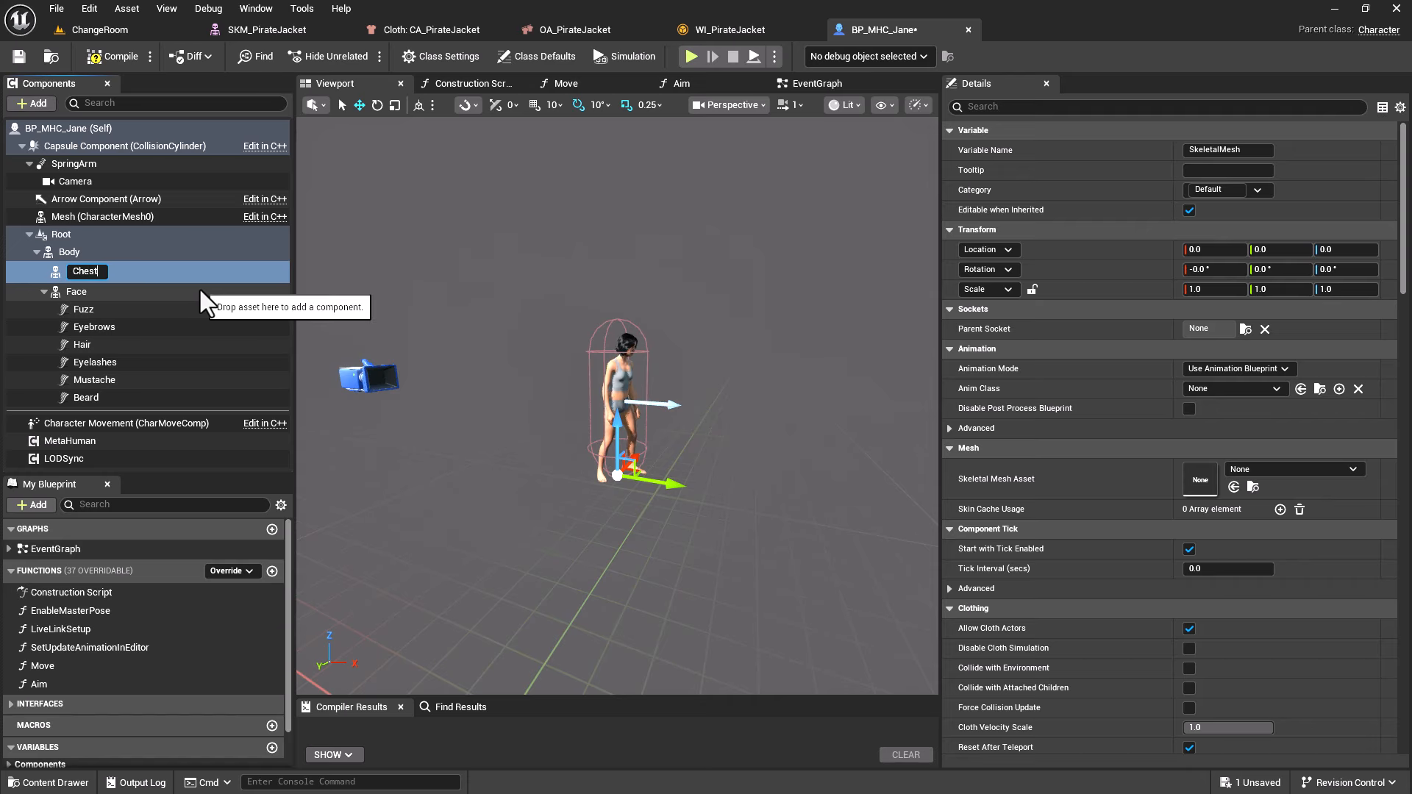
key(Return)
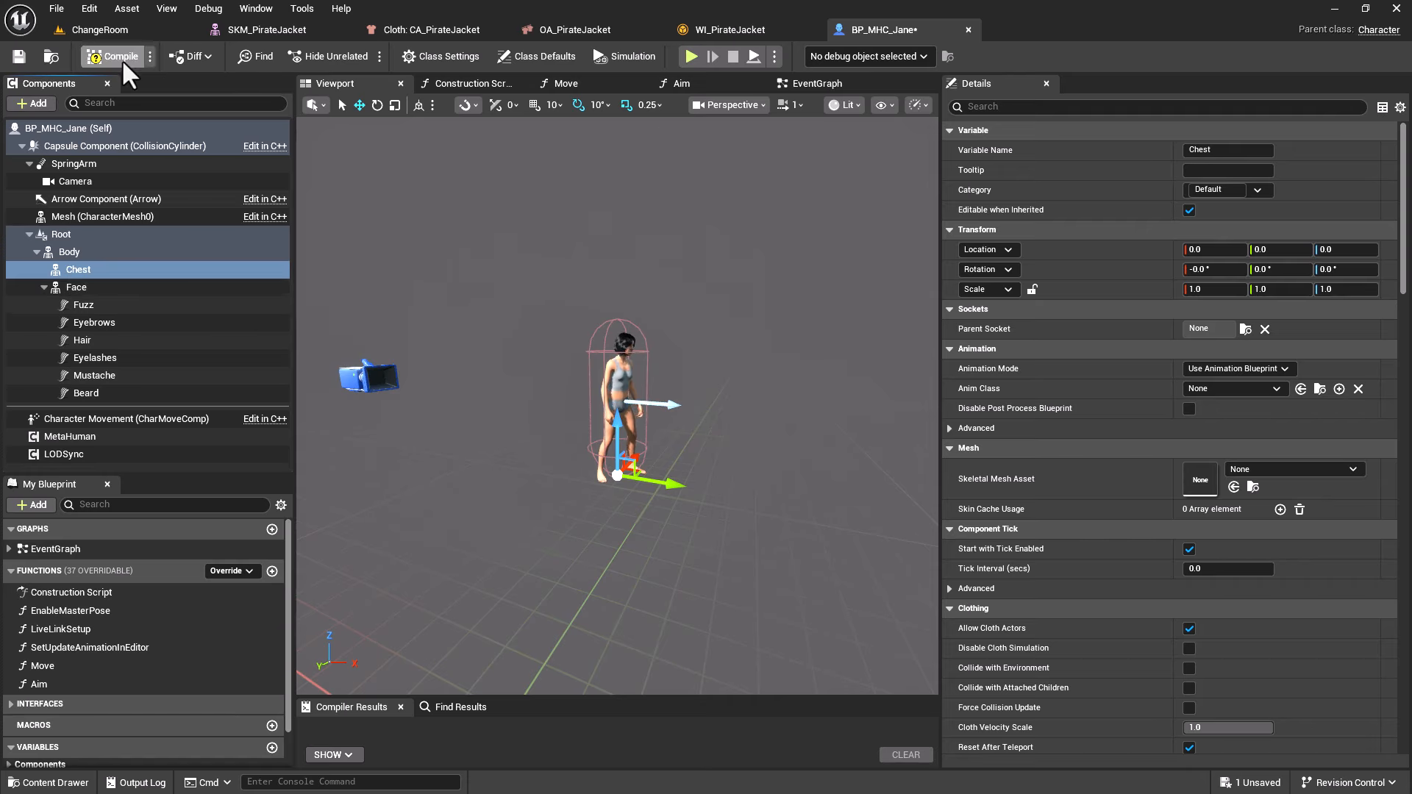
click(114, 59)
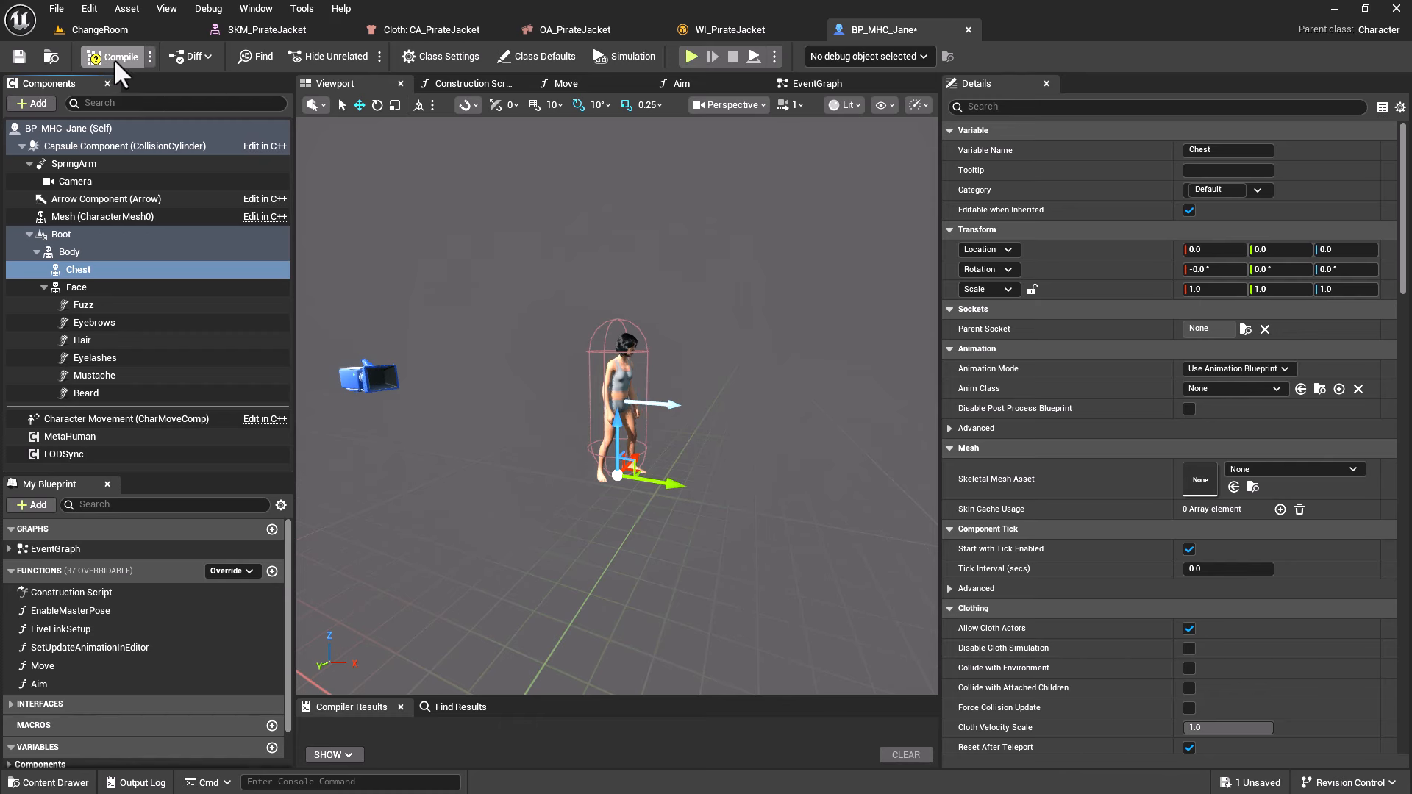
click(19, 54)
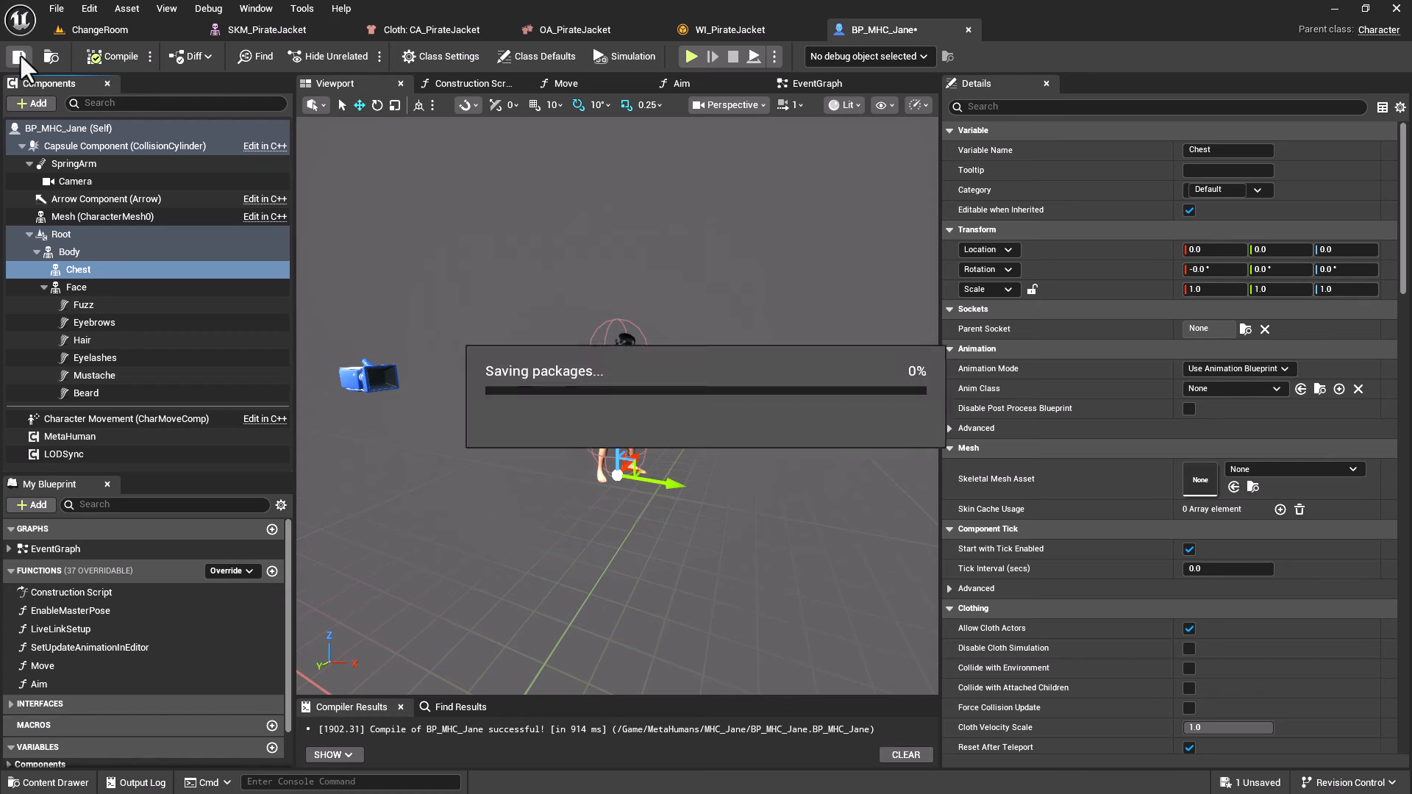
Open the MHC_Jane MetaHuman Character from the ThirdPerson Blueprints folder and save it
click(56, 787)
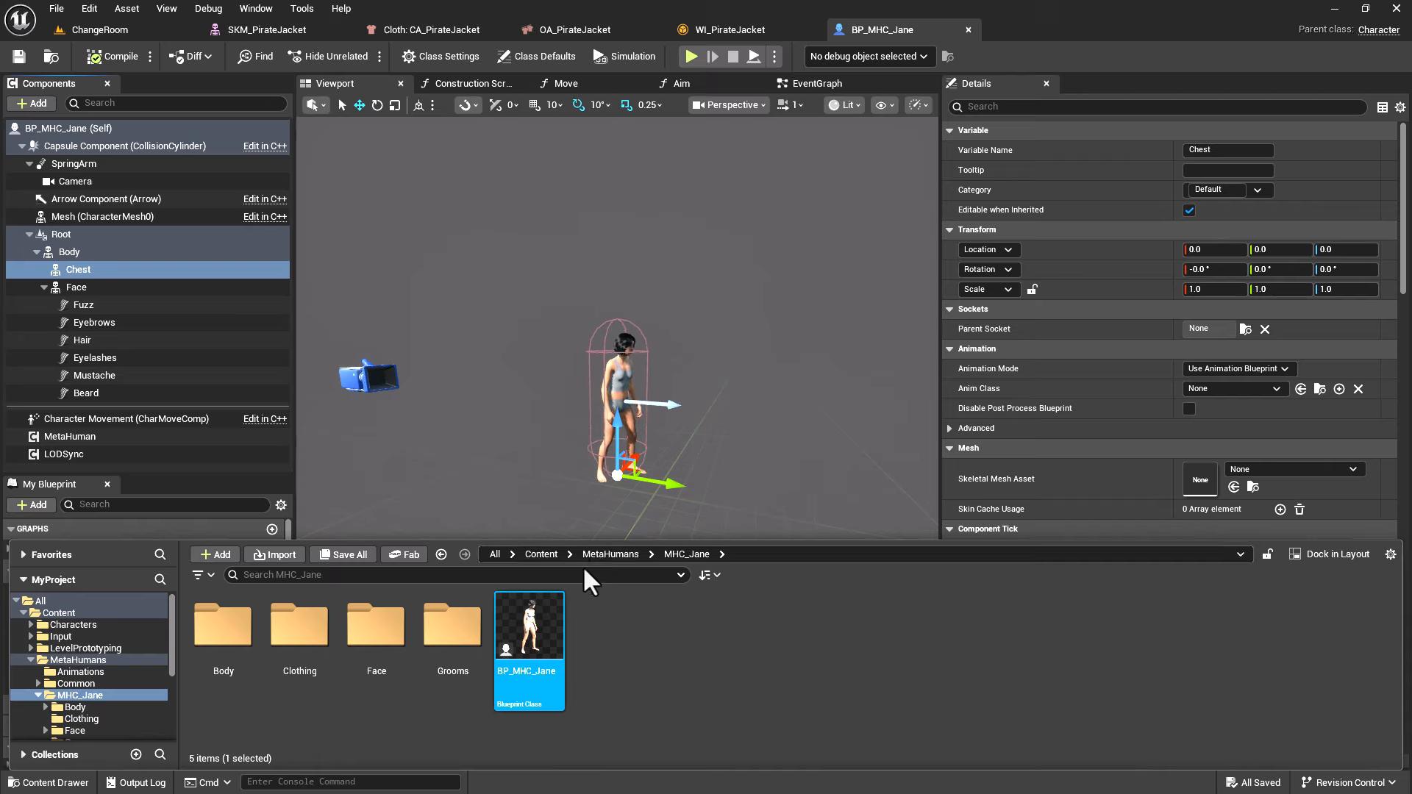
click(541, 554)
click(614, 648)
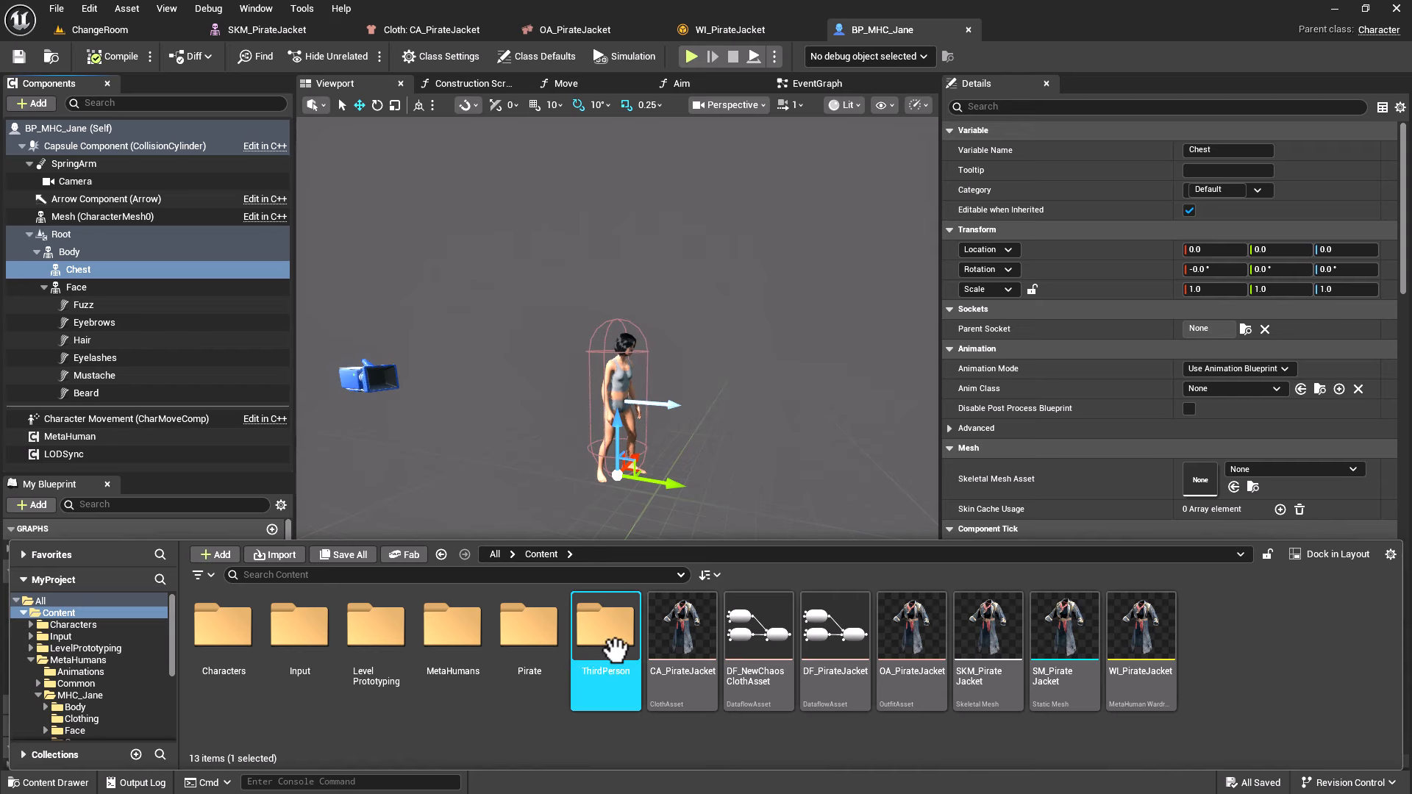
double_click(614, 647)
double_click(223, 624)
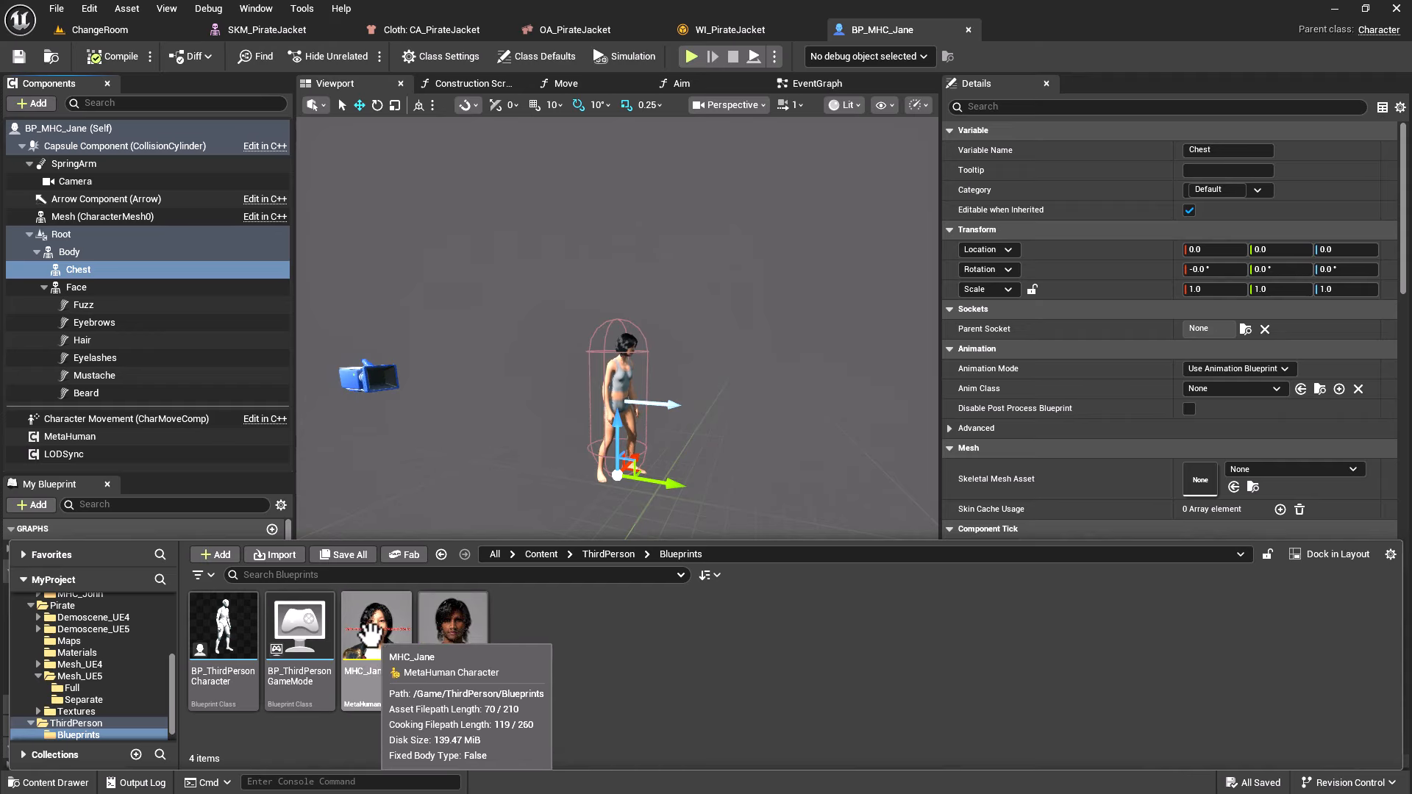
double_click(371, 631)
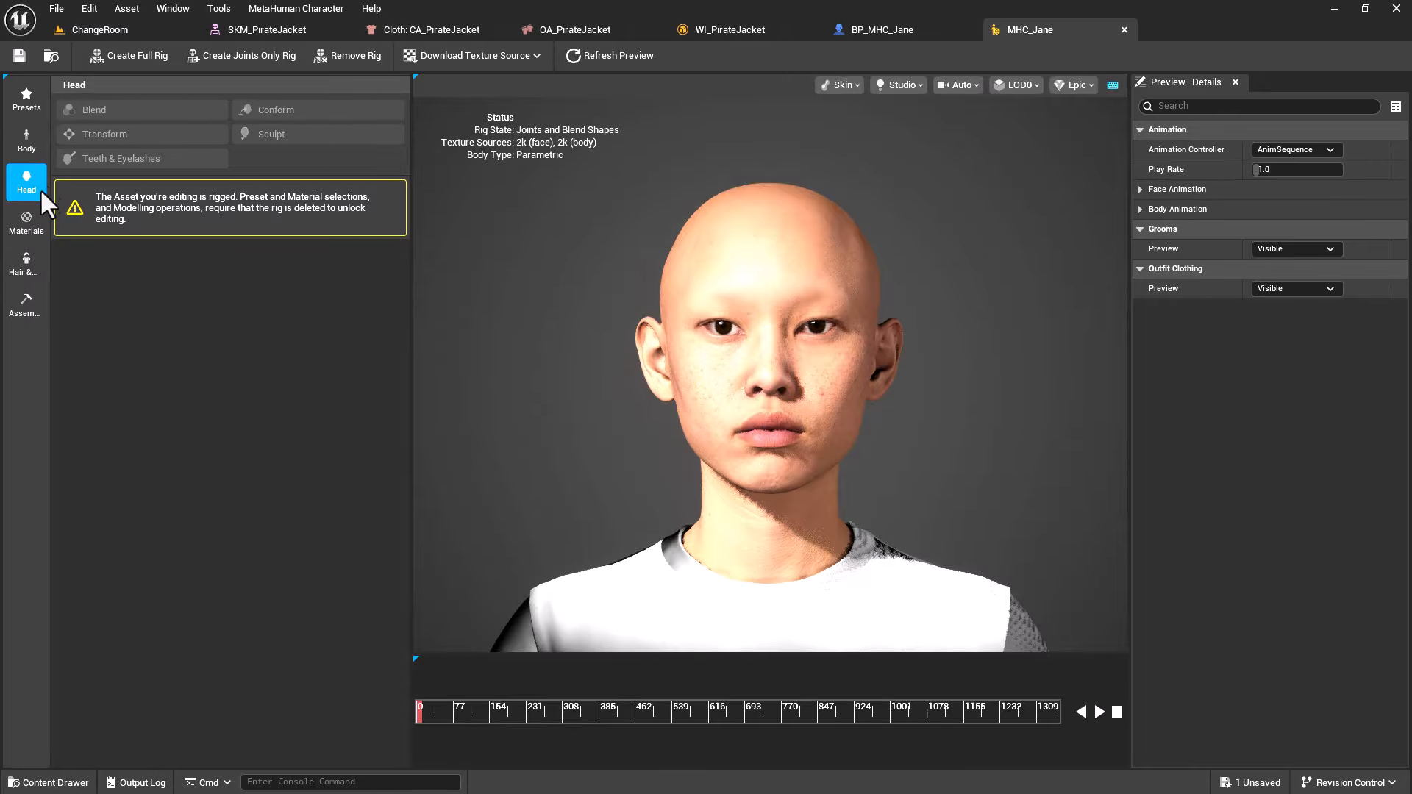
click(19, 56)
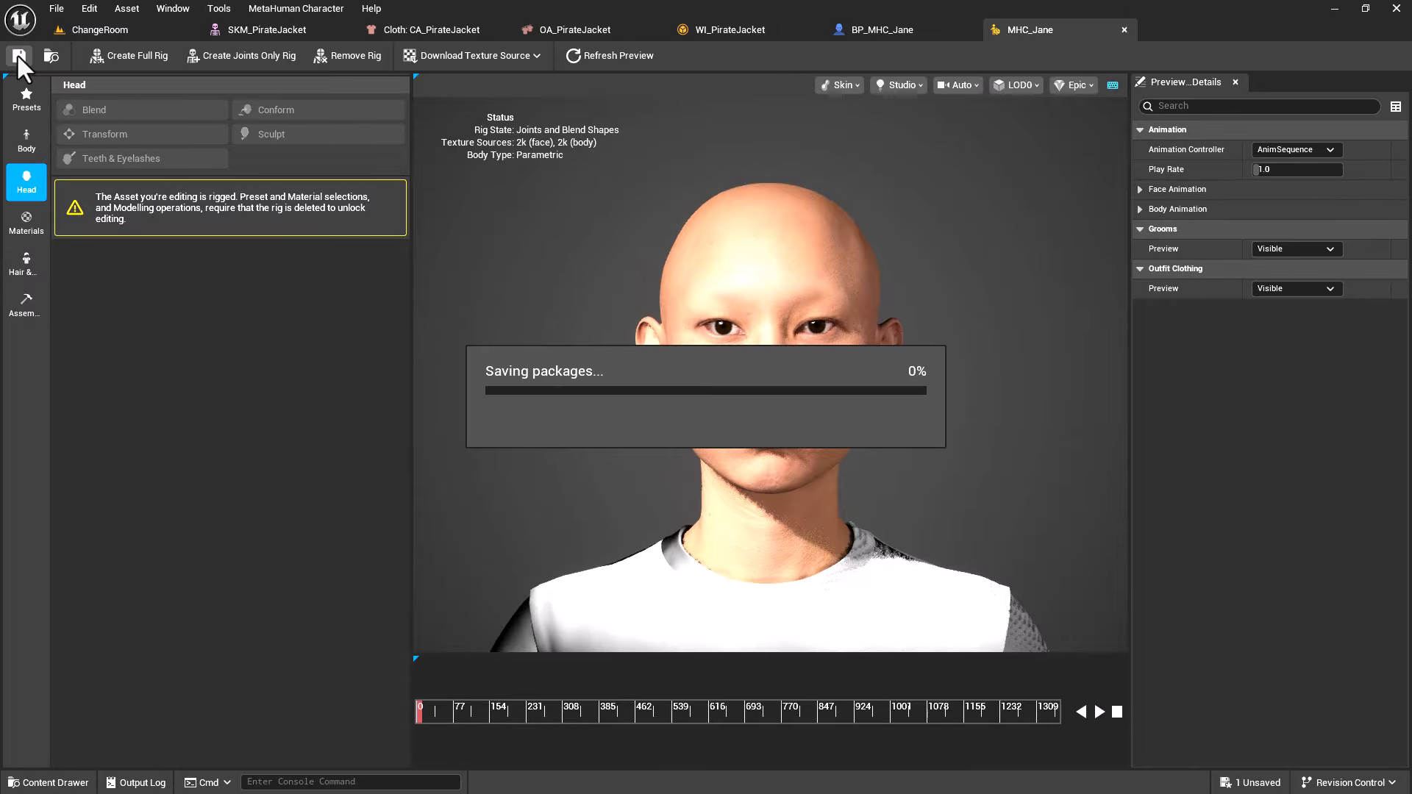
Remove the existing WI_PirateJacket item from MHC_Jane's outfit clothing
click(30, 270)
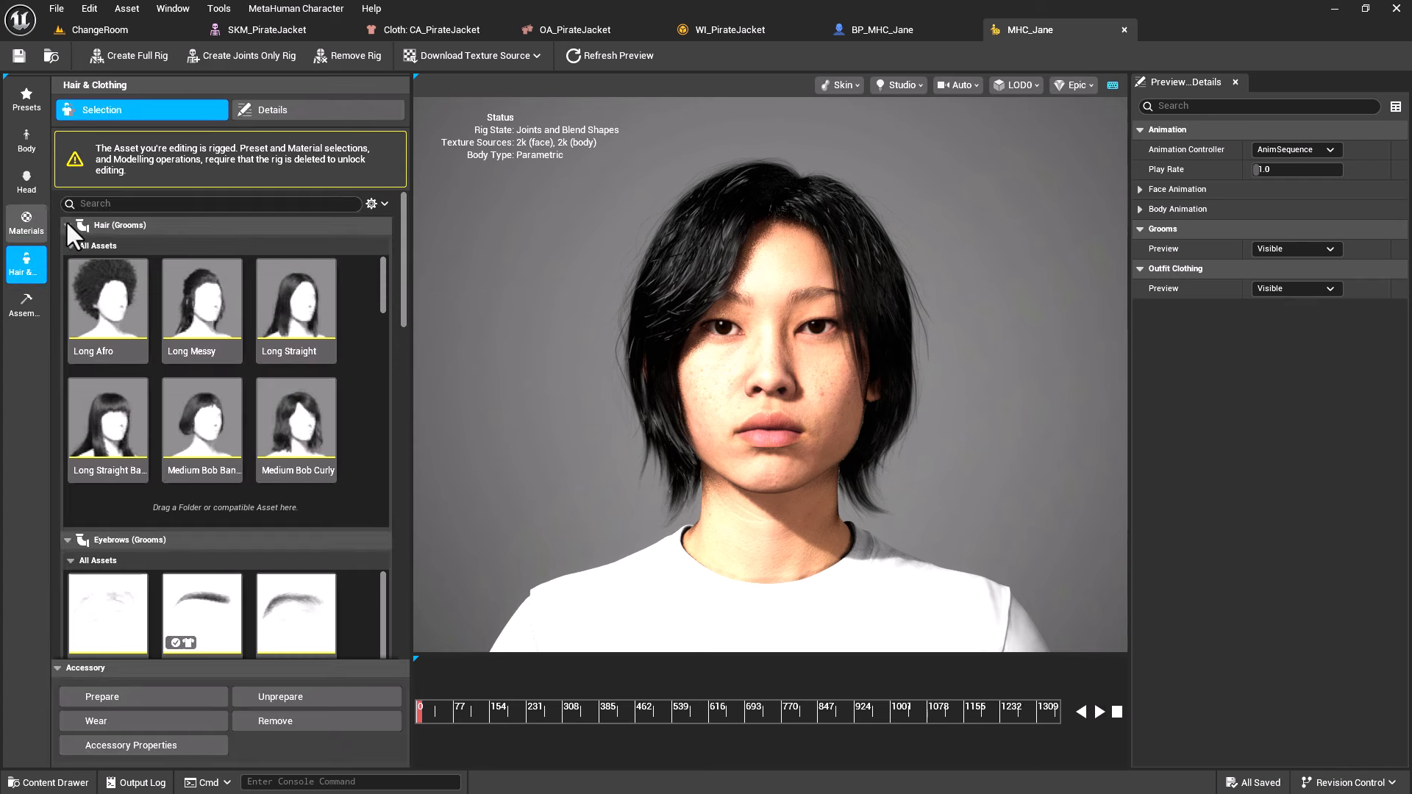
drag(405, 283, 405, 624)
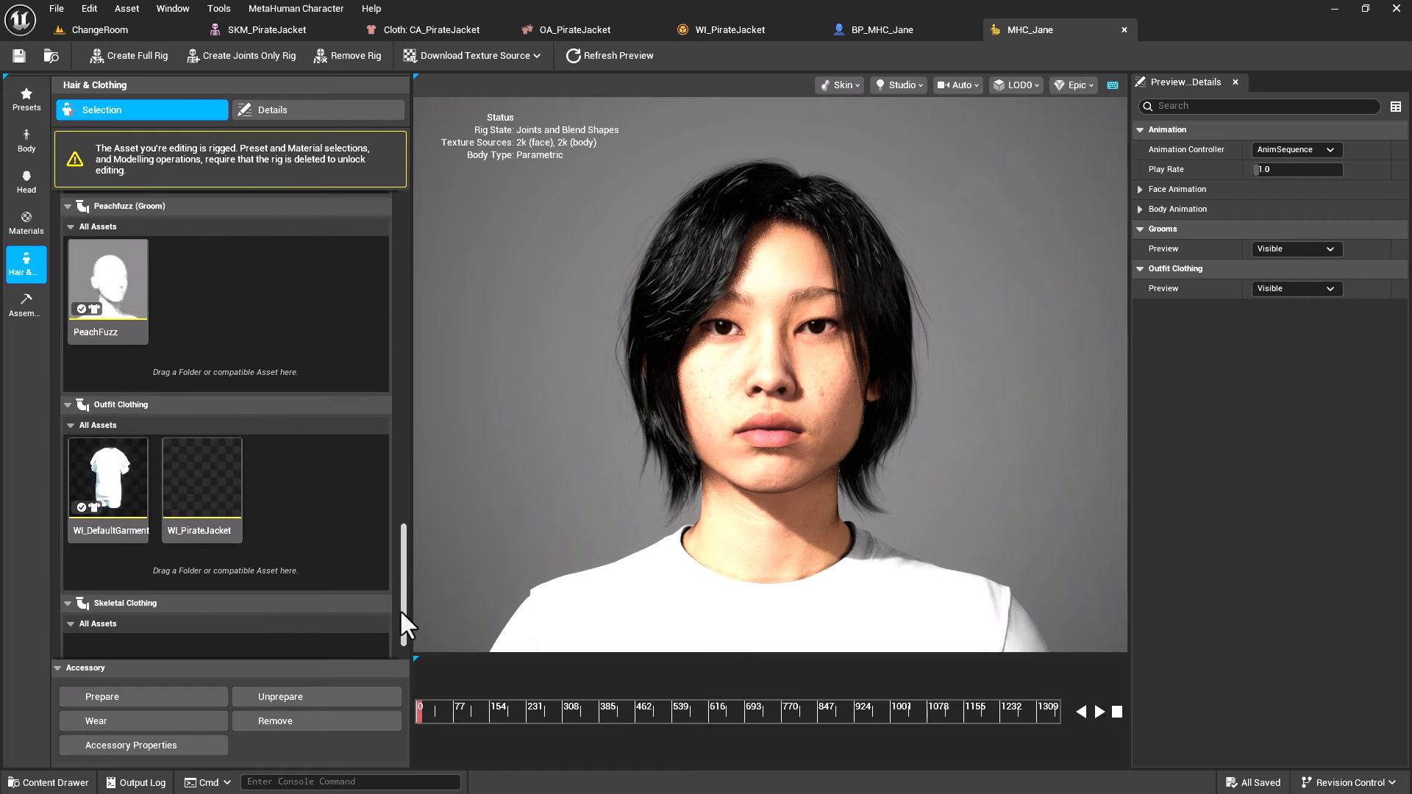
click(212, 508)
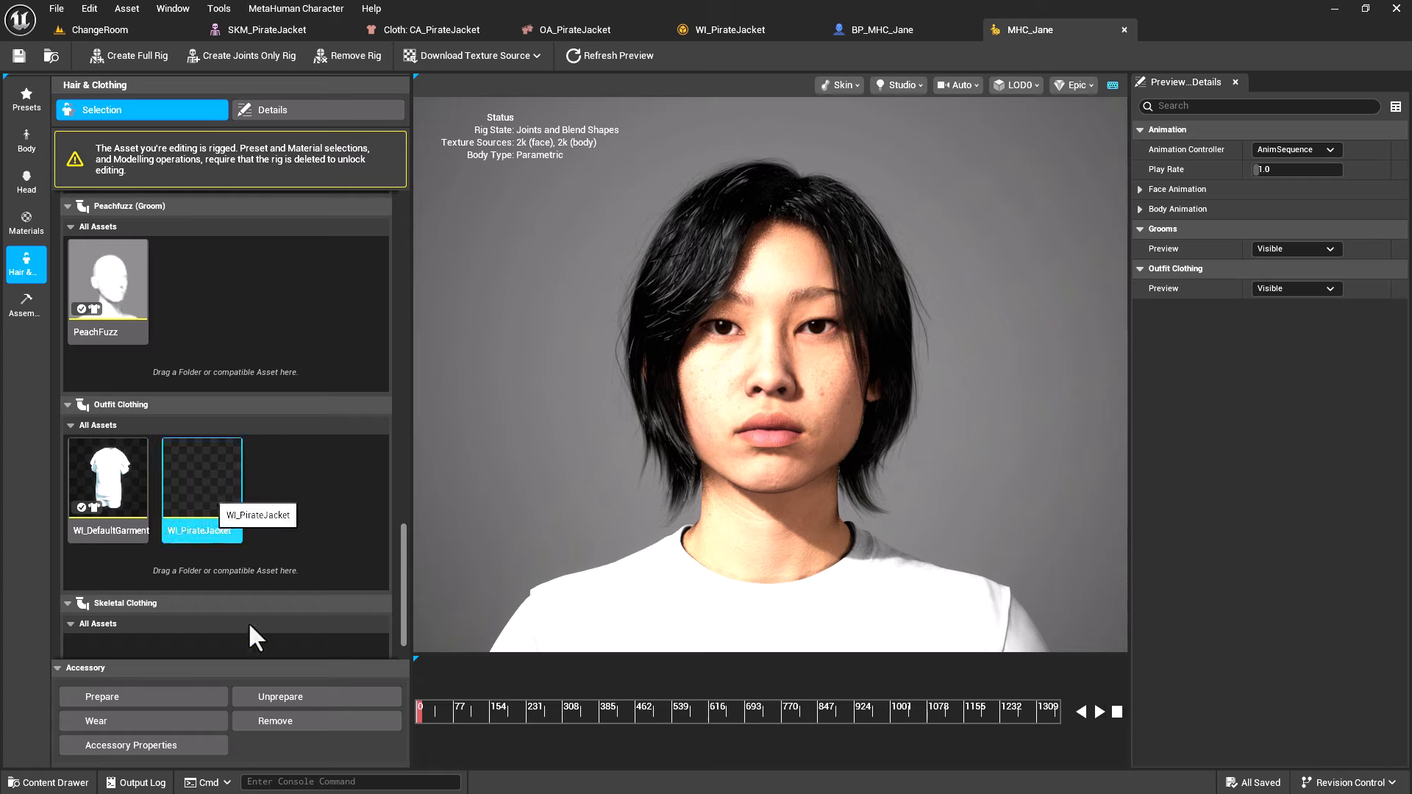
click(303, 725)
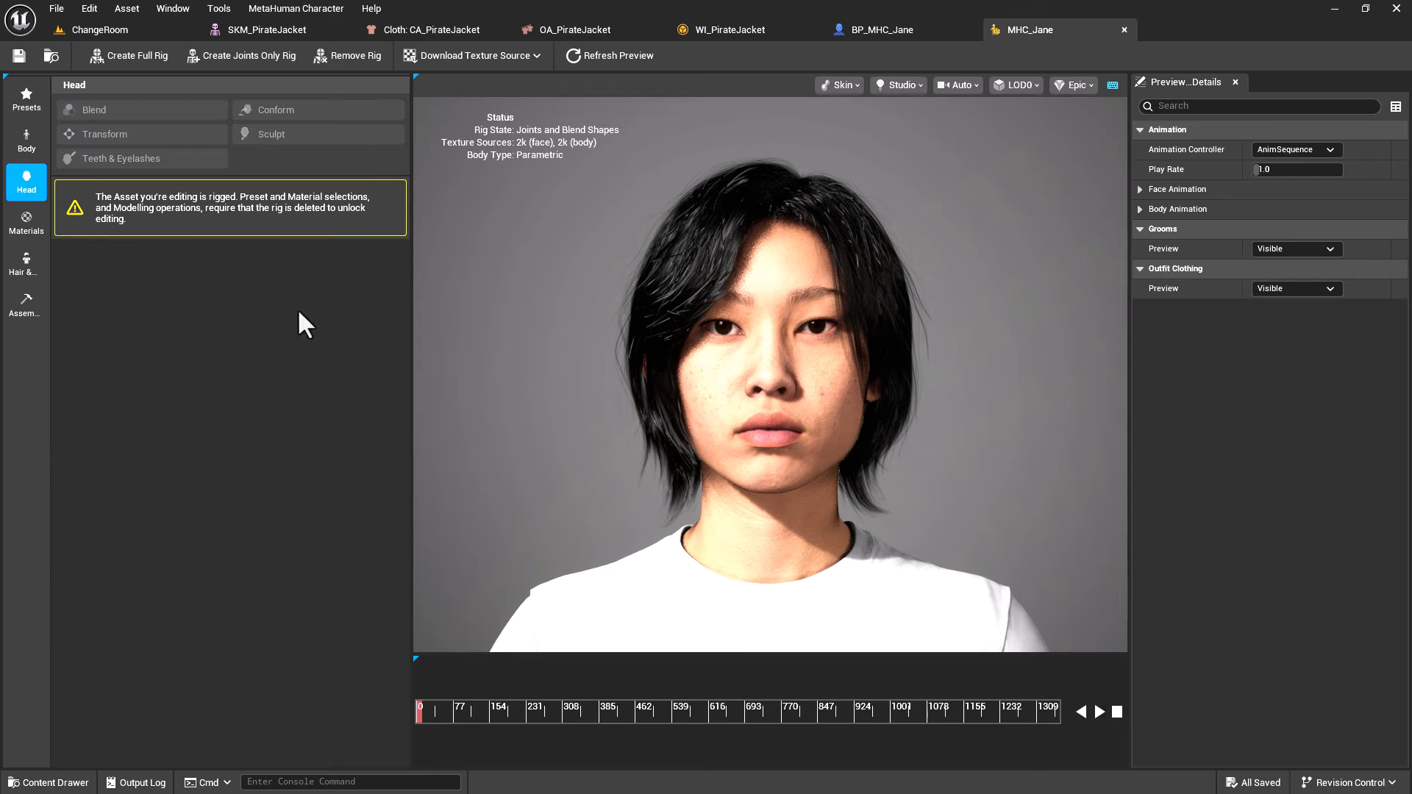
Add the WI_PirateJacket wardrobe item from the Content folder to MHC_Jane's outfit clothing
click(26, 266)
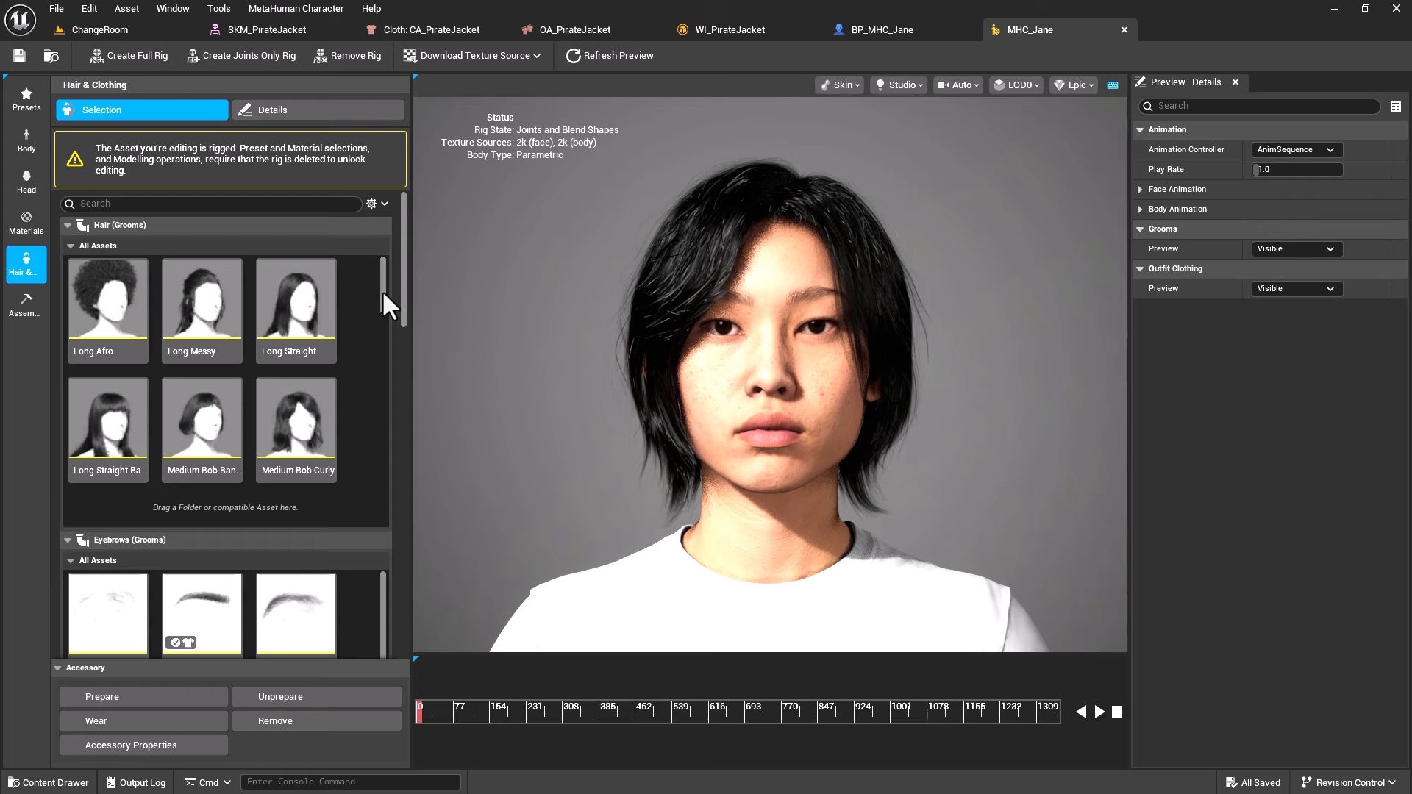
drag(406, 309, 400, 662)
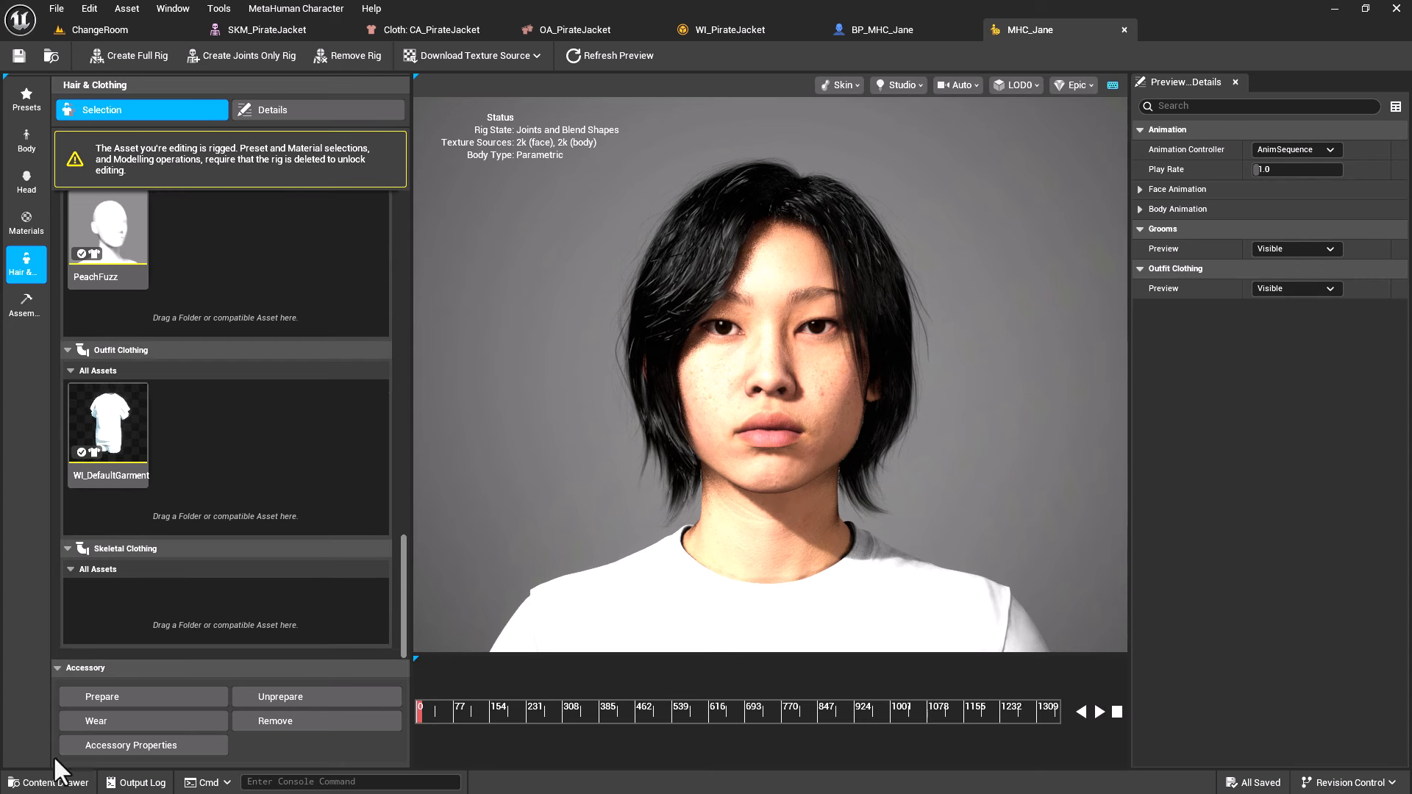
click(54, 784)
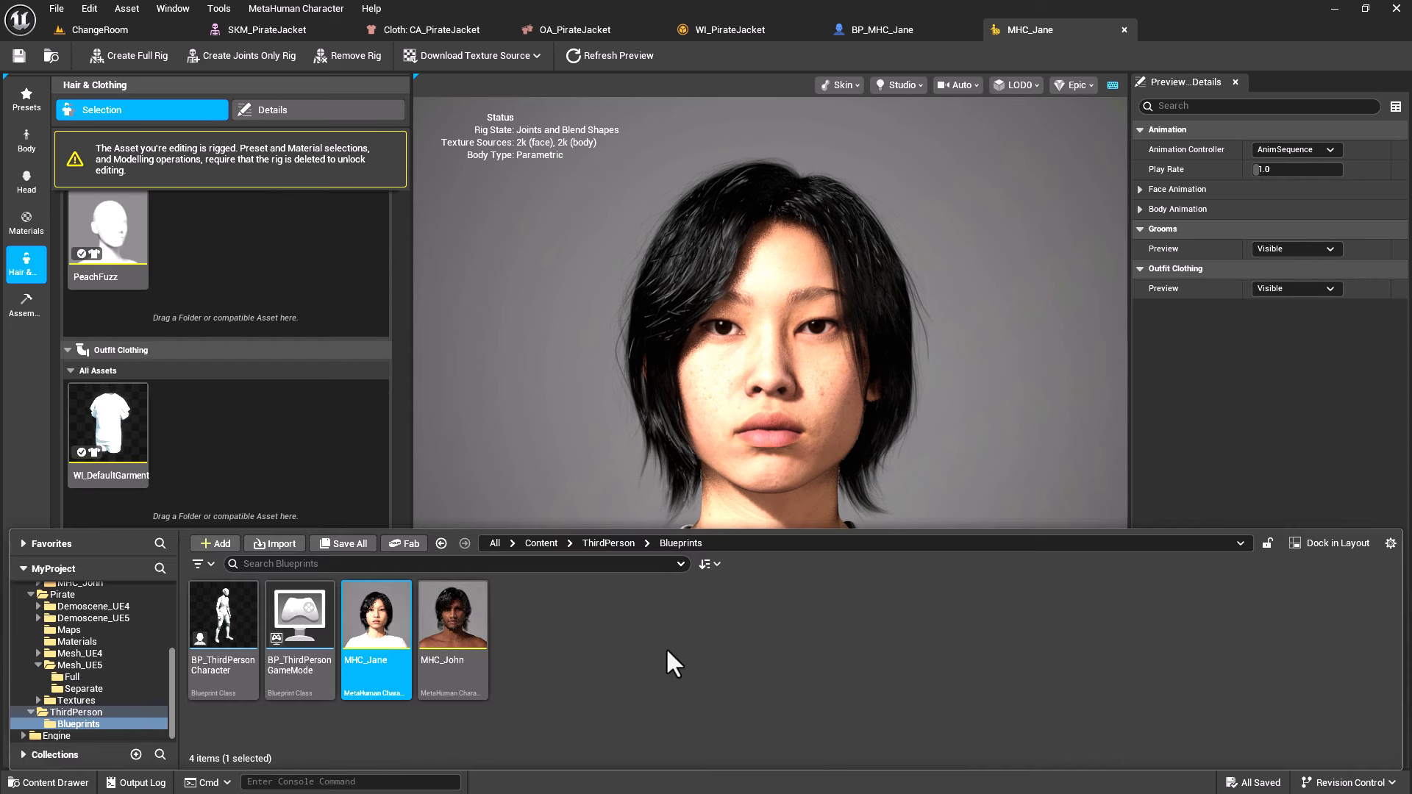
click(541, 543)
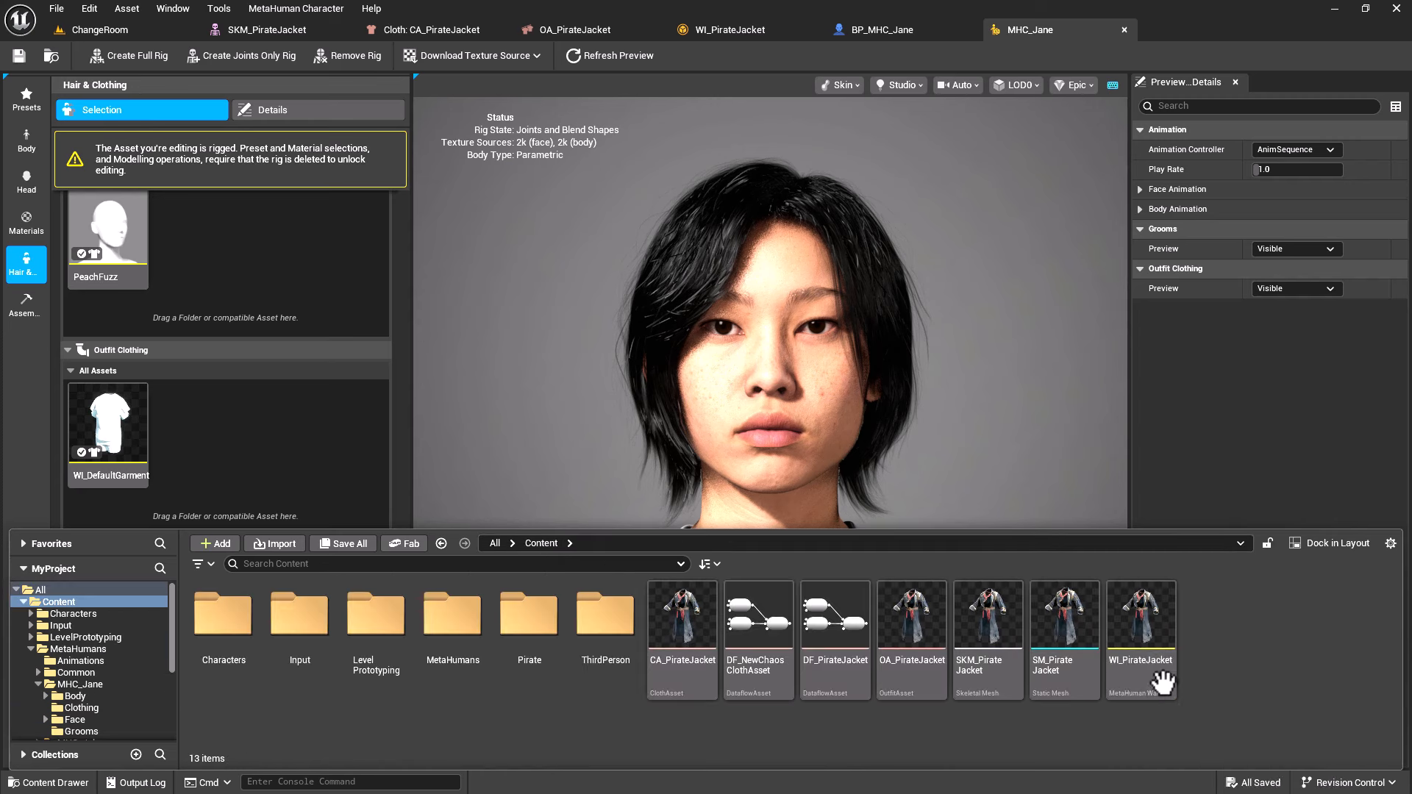
drag(1145, 664, 289, 438)
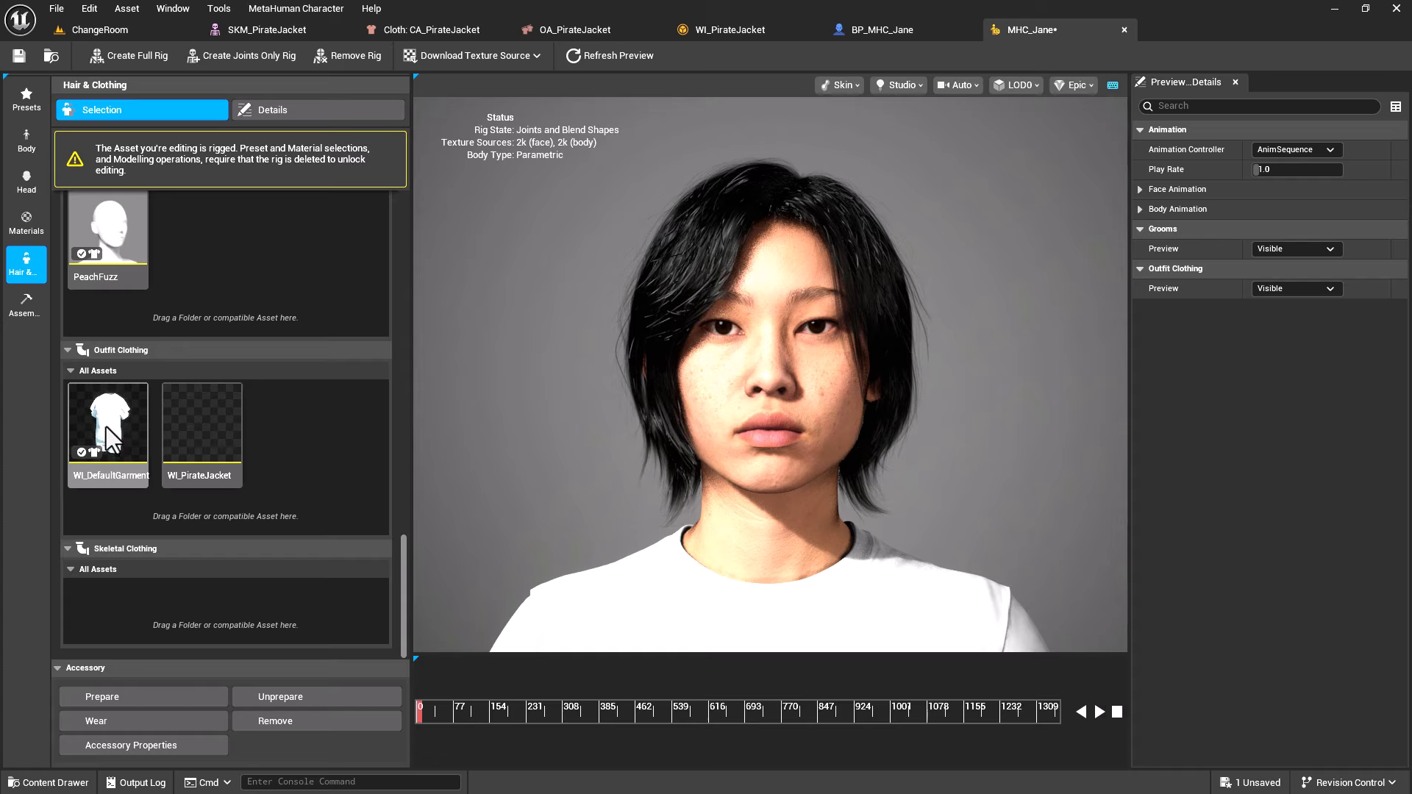
Take WI_DefaultGarment off the character and dress her in WI_PirateJacket
click(114, 445)
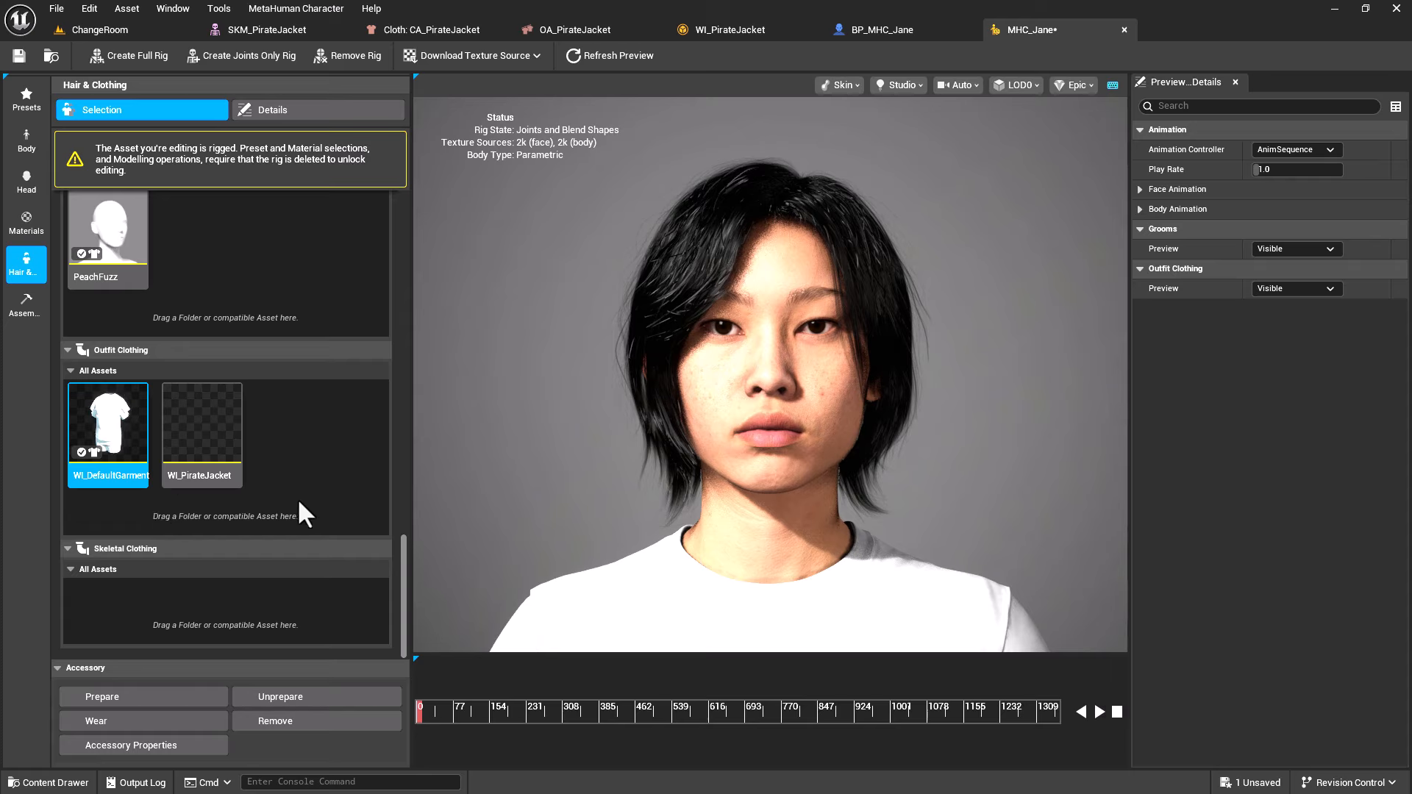
click(321, 724)
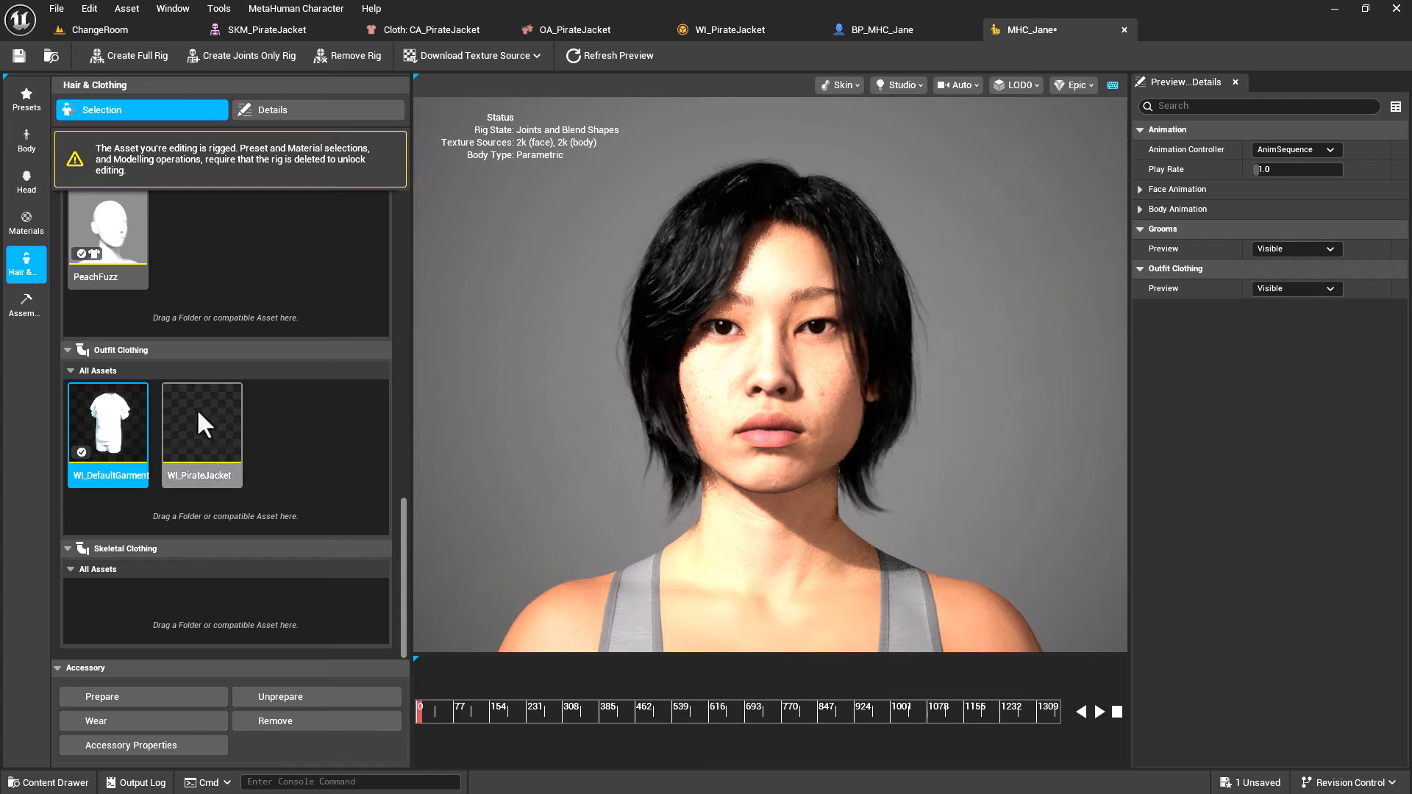
click(206, 427)
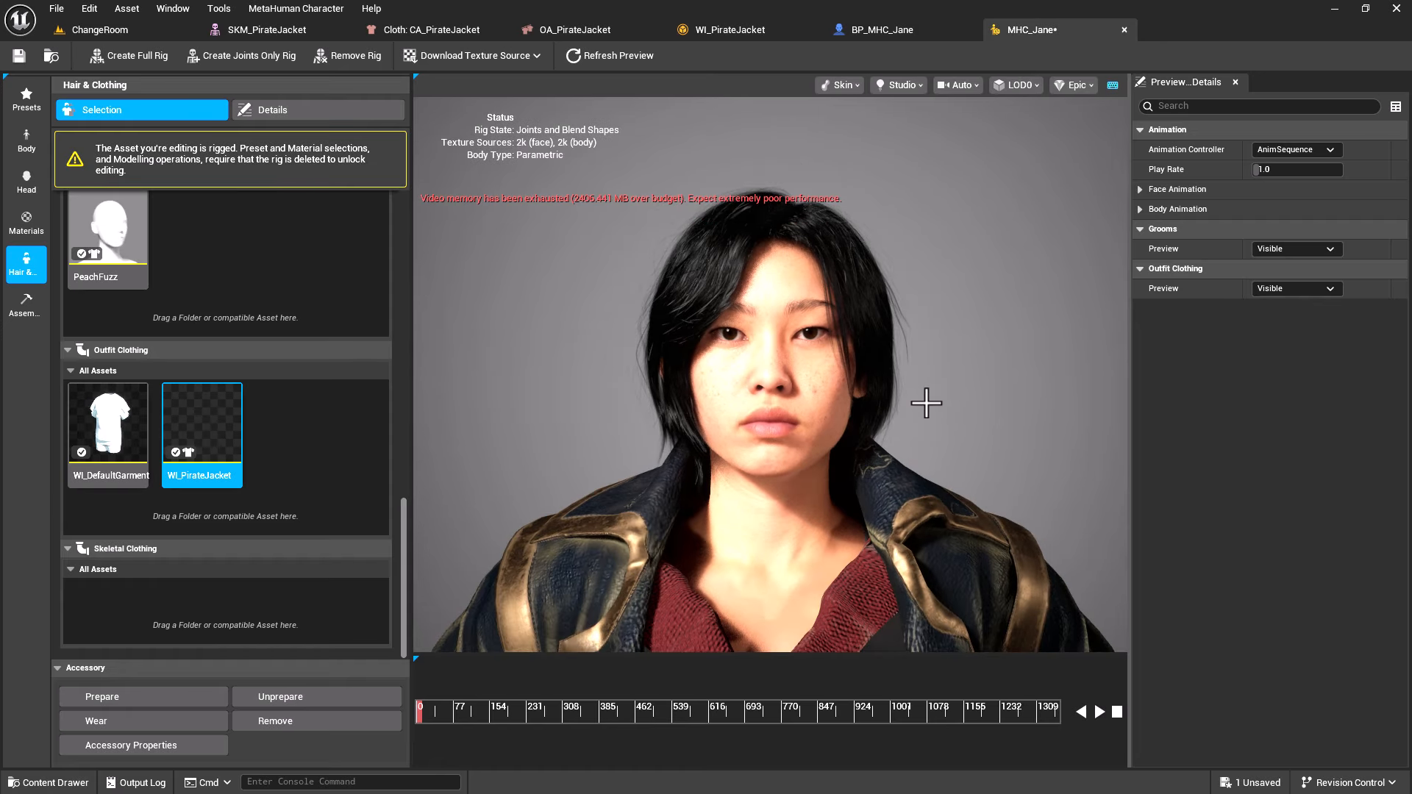
scroll(926, 403, down, 5)
scroll(925, 404, down, 4)
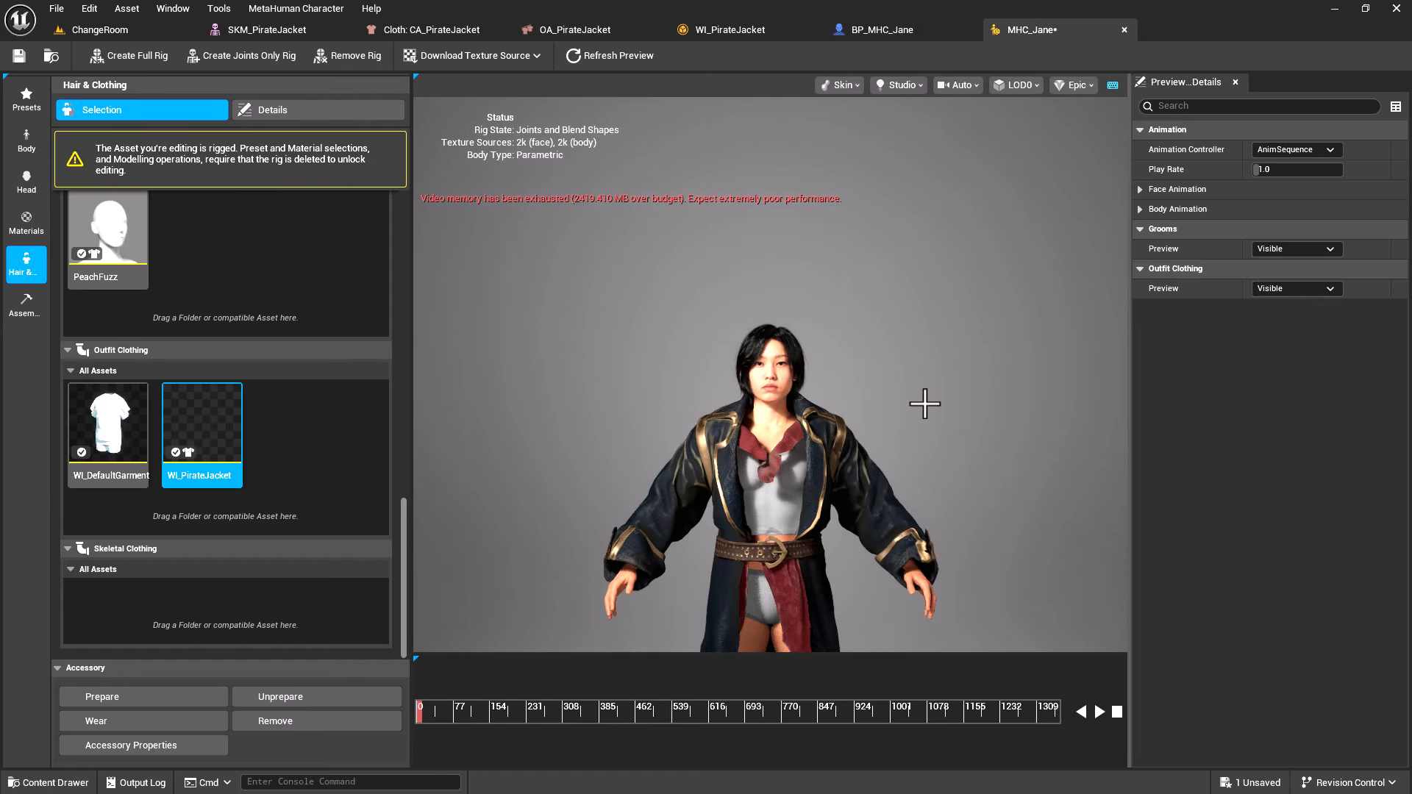
scroll(924, 404, down, 3)
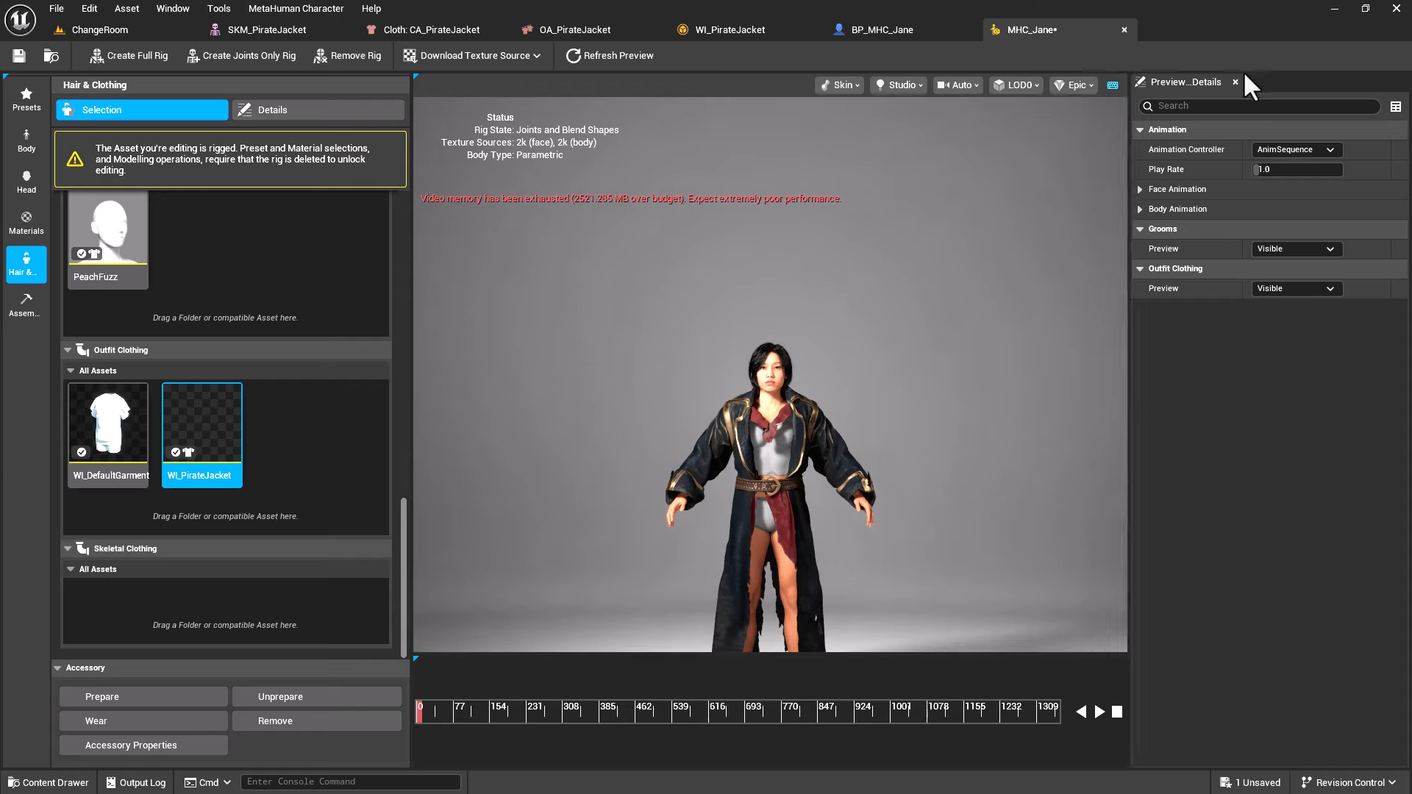
Close the SKM_PirateJacket, CA_PirateJacket, OA_PirateJacket and WI_PirateJacket asset editors
click(344, 29)
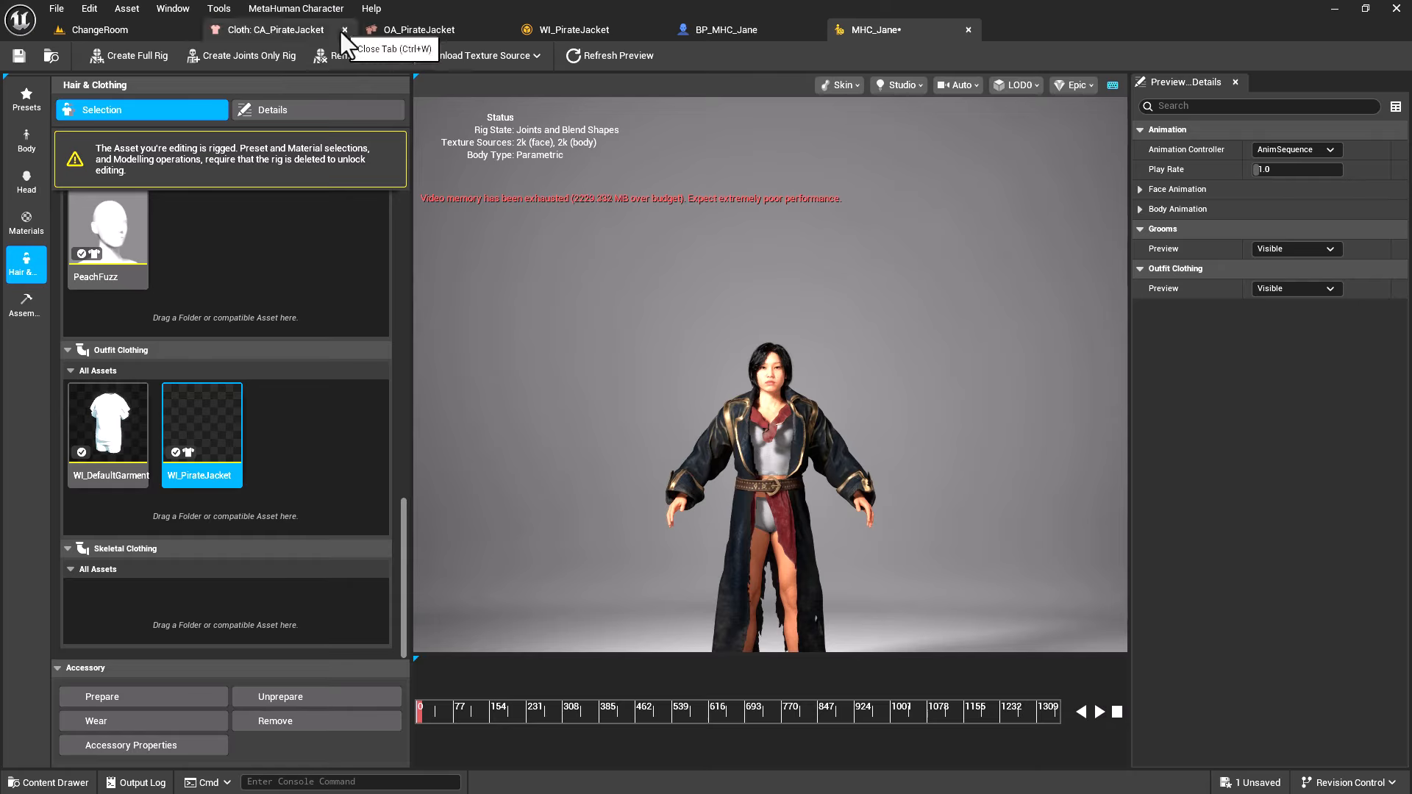
click(344, 29)
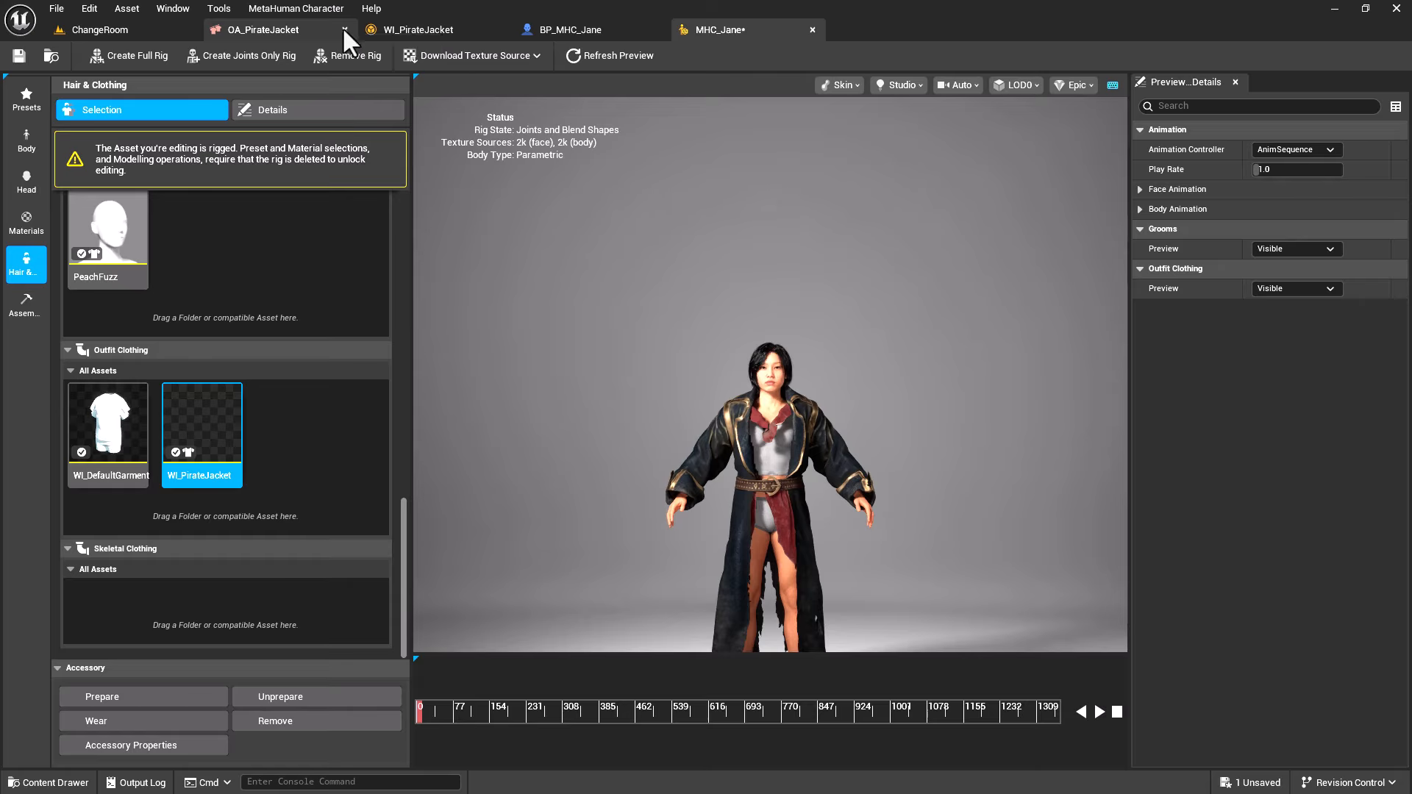
click(344, 29)
click(344, 29)
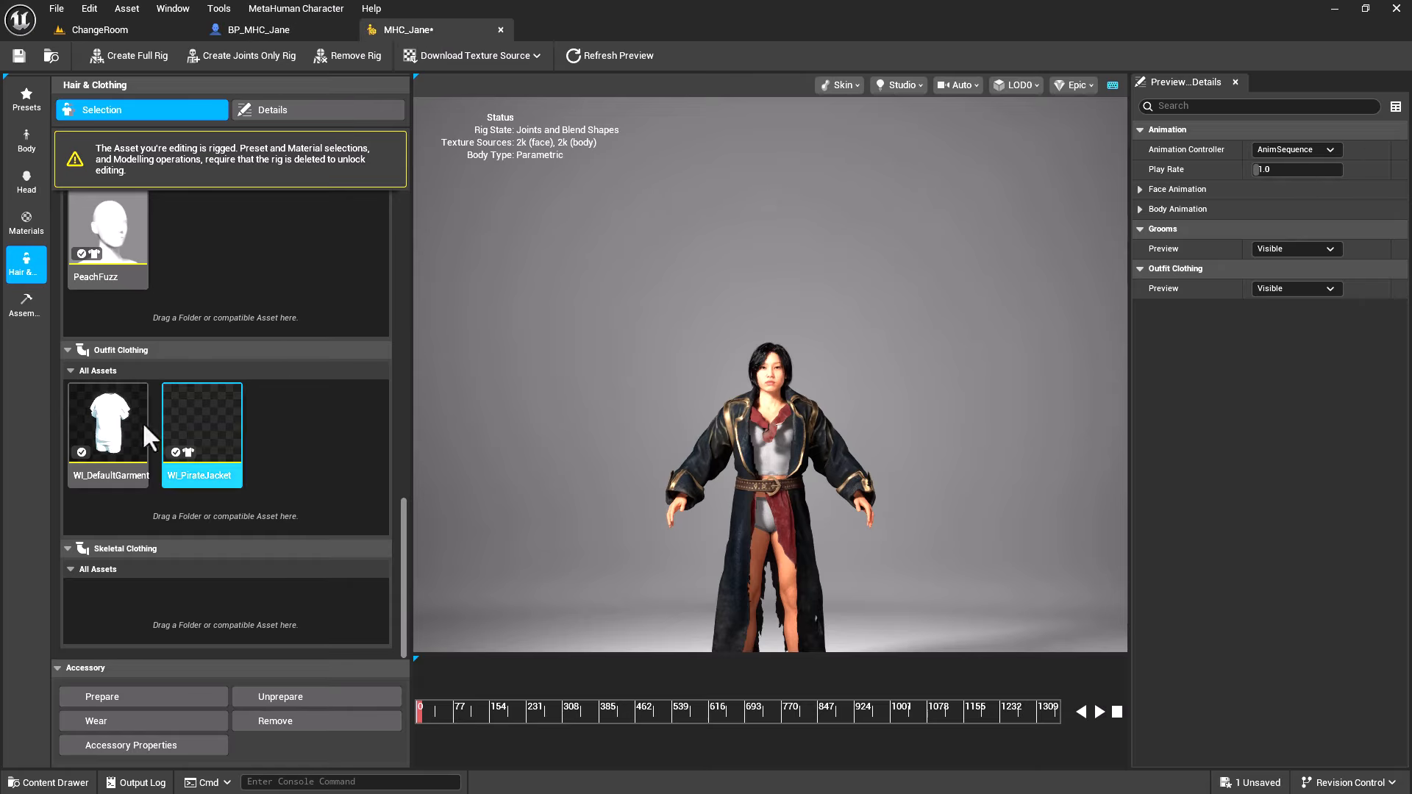
Open the Assembly settings of the MHC_Jane character
click(26, 309)
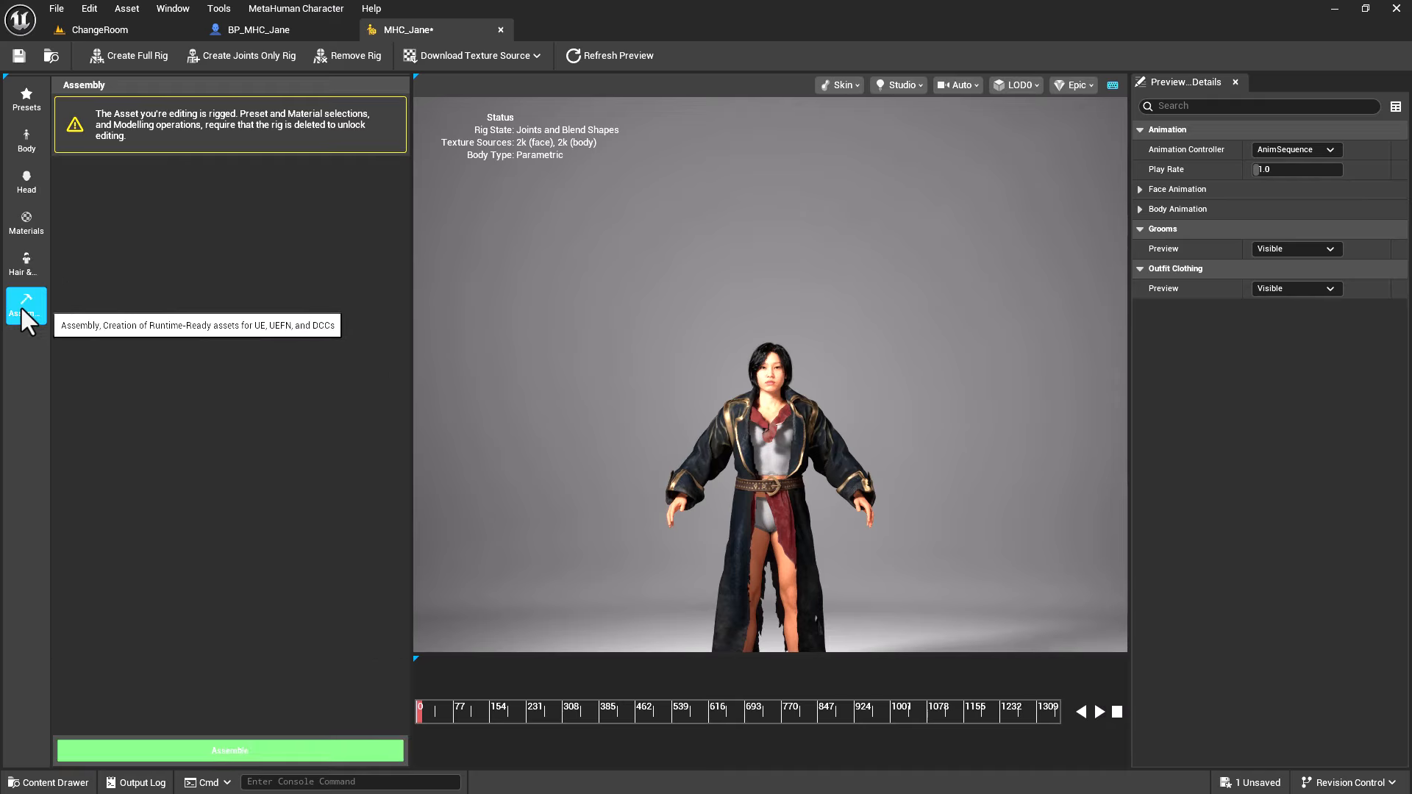